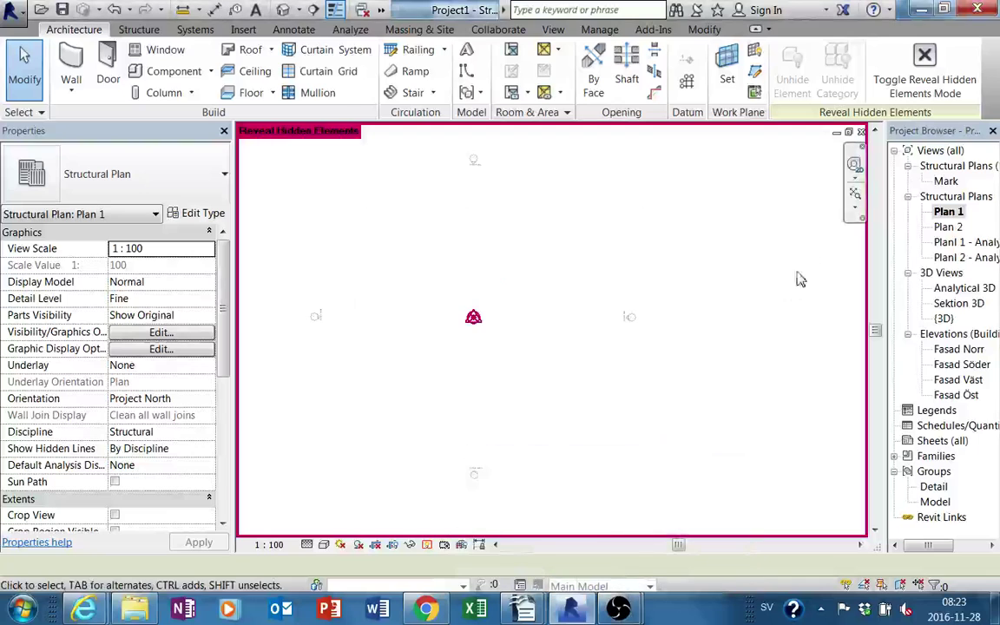
# Draw a vertical grid line from the base point straight up in Plan 1 with GR
pyautogui.moveTo(641, 368); pyautogui.dragTo(470, 181, button='middle')
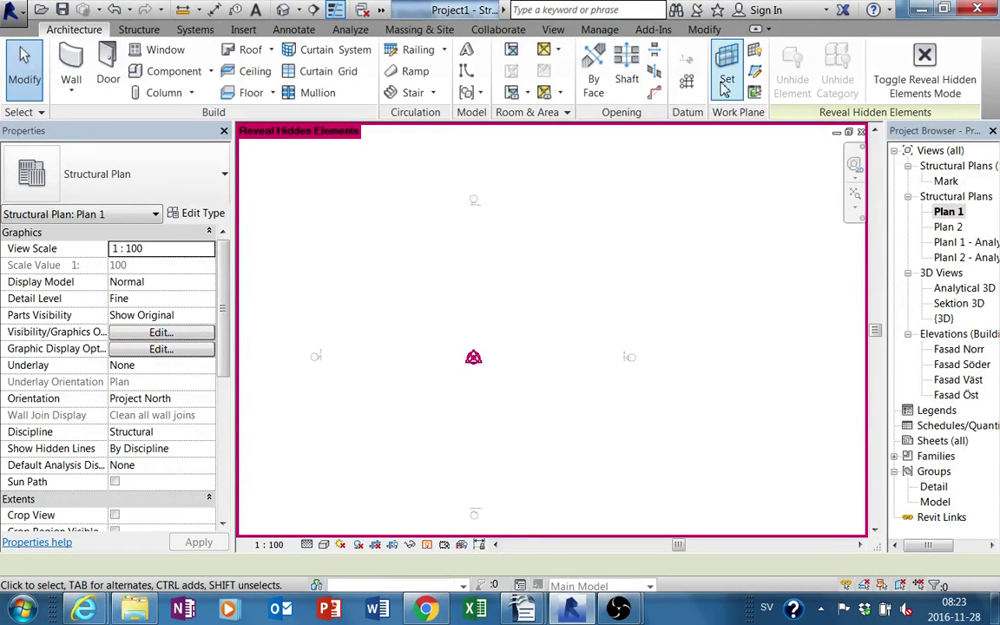
pyautogui.press('g')
pyautogui.press('r')
pyautogui.click(479, 415)
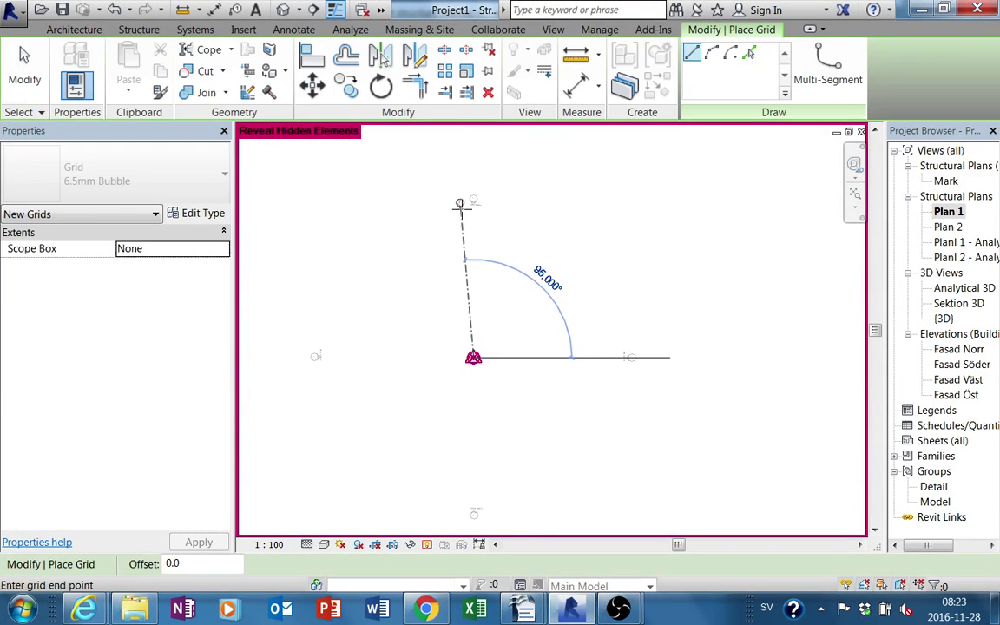
pyautogui.click(479, 165)
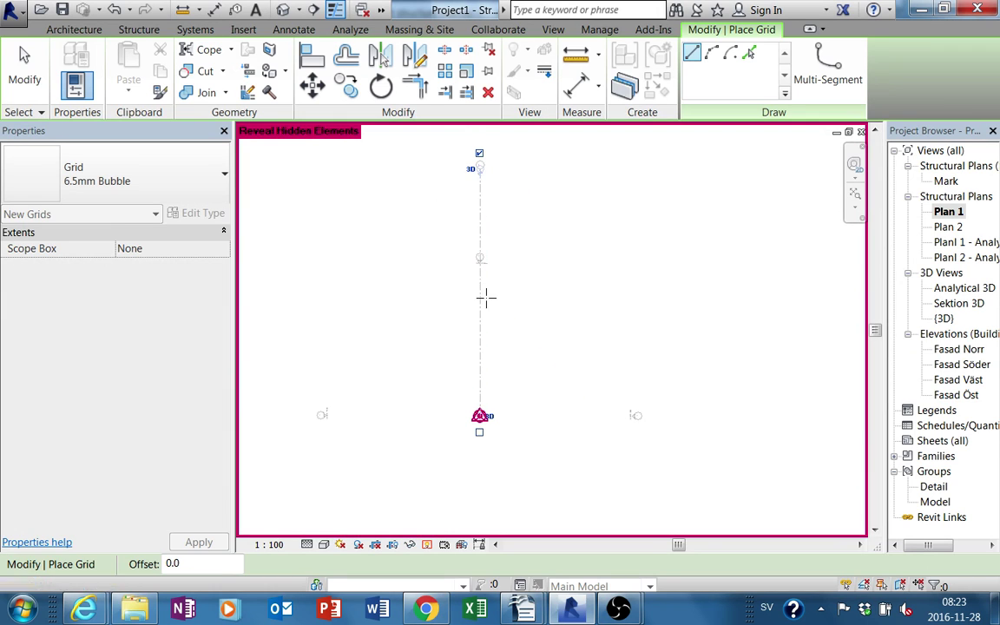
pyautogui.press('Escape')
pyautogui.press('Escape')
pyautogui.moveTo(502, 126); pyautogui.dragTo(499, 229, button='middle')
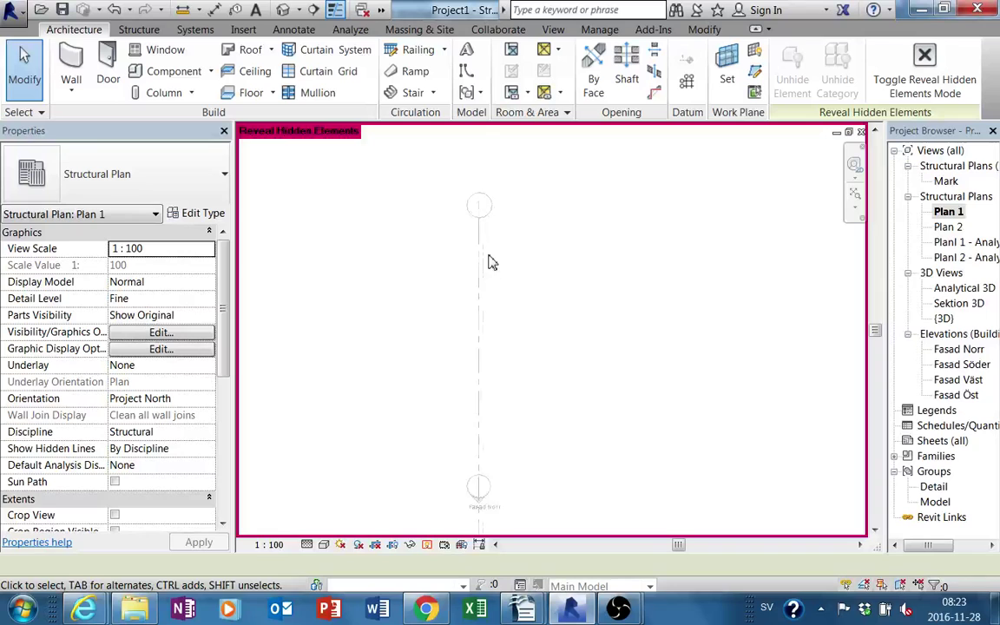
pyautogui.moveTo(496, 279); pyautogui.dragTo(464, 237, button='middle')
pyautogui.scroll(-2, 464, 237)
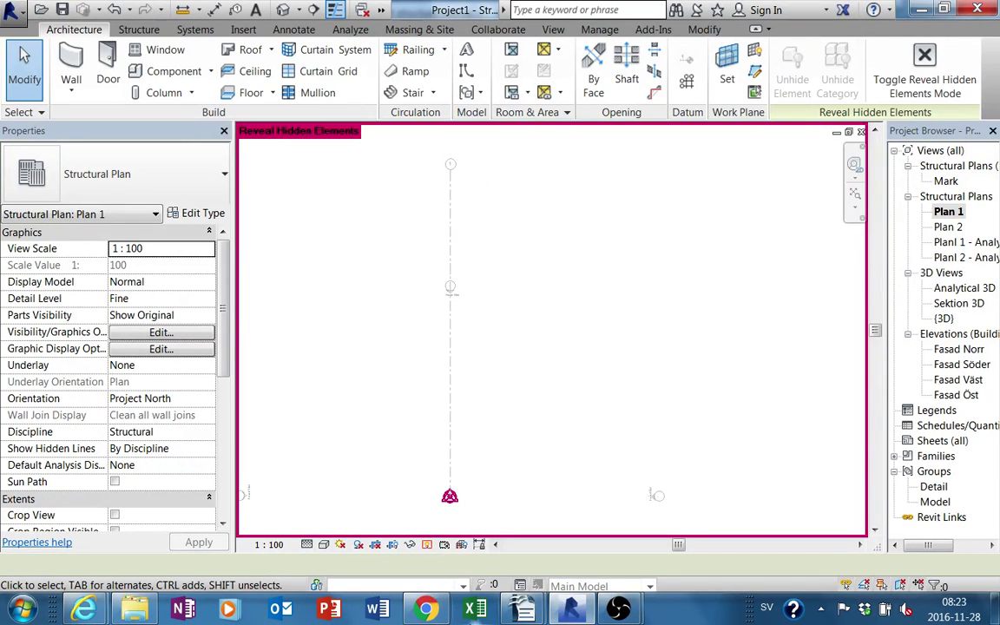
pyautogui.moveTo(523, 609)
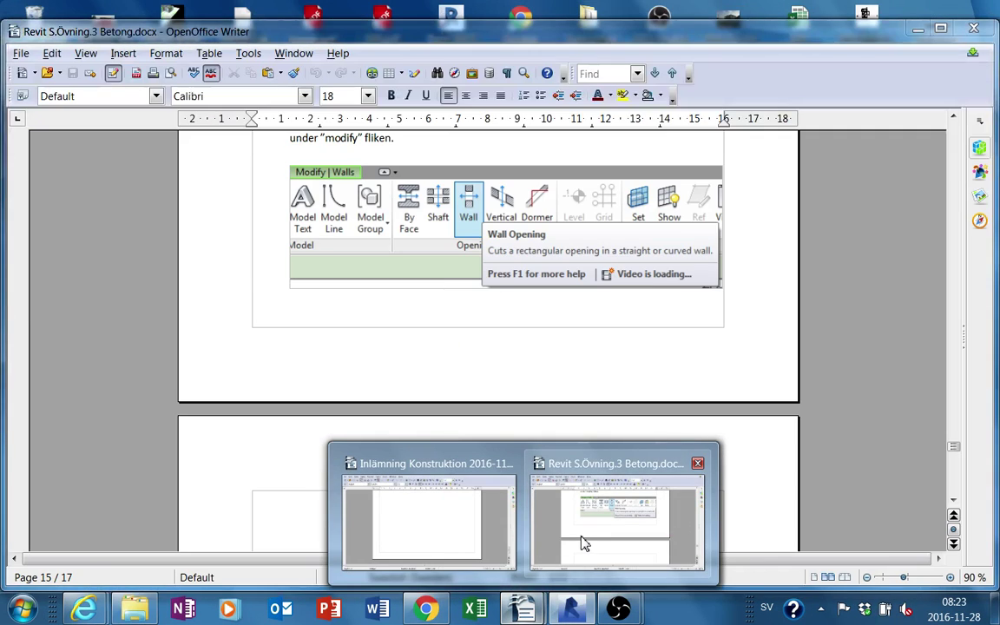
pyautogui.click(583, 543)
pyautogui.moveTo(953, 444); pyautogui.dragTo(960, 174)
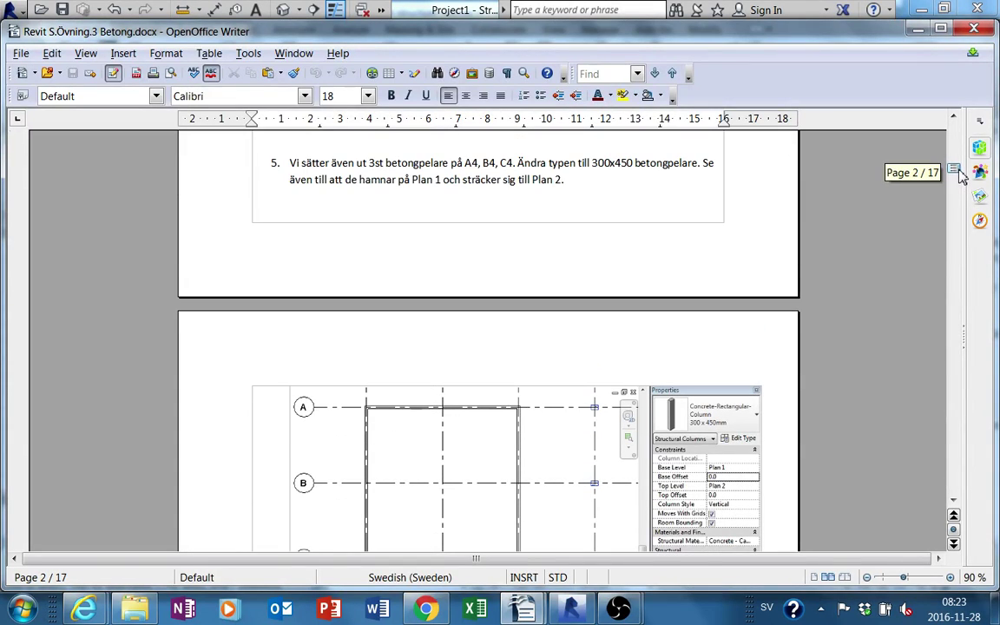
pyautogui.click(917, 33)
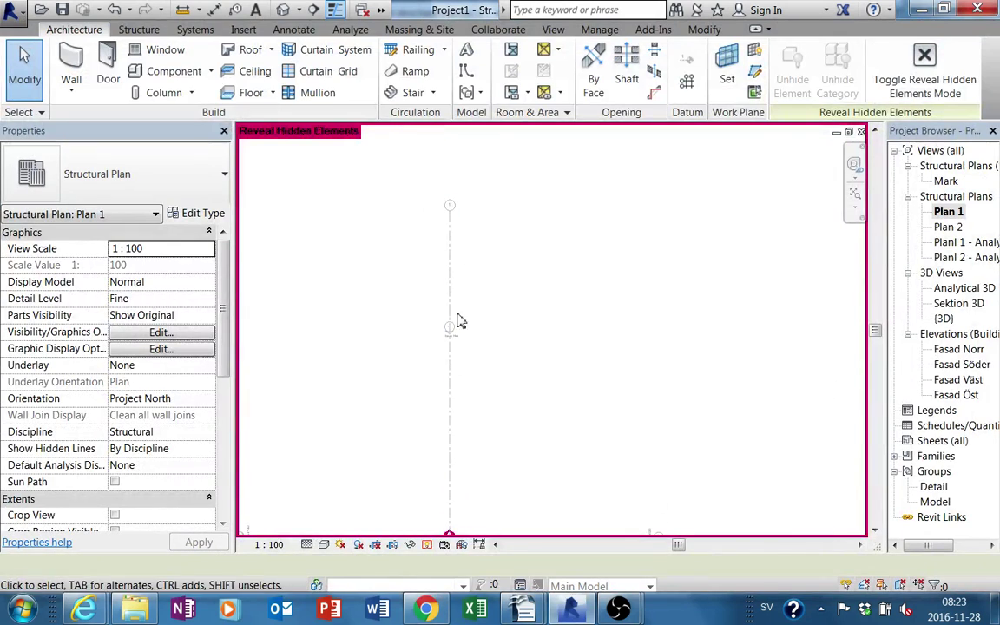
# Array grid 1 to the right with a count of 5, creating Array Group 1
pyautogui.click(448, 450)
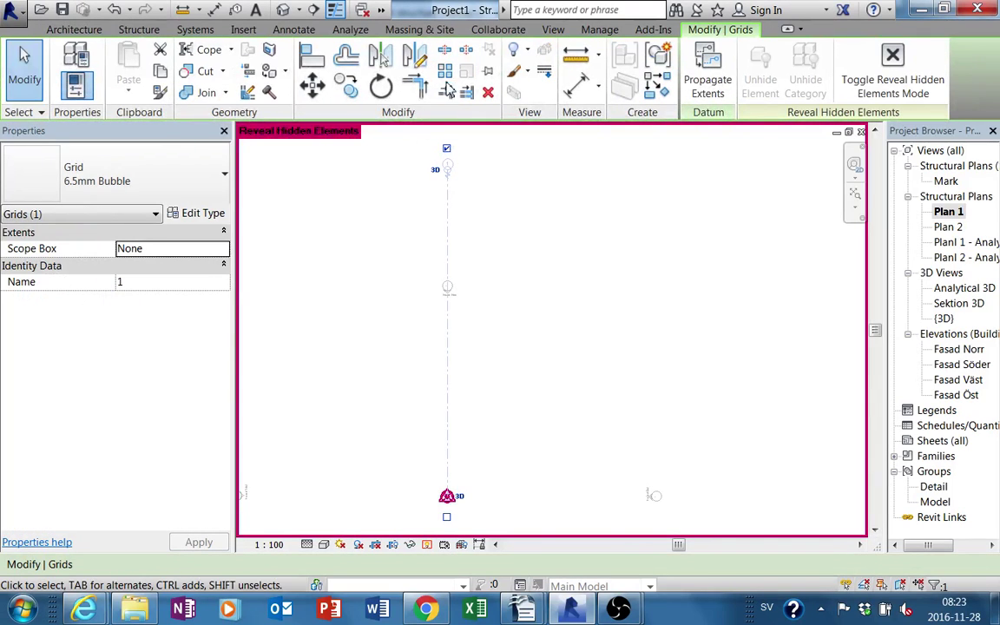
pyautogui.click(350, 88)
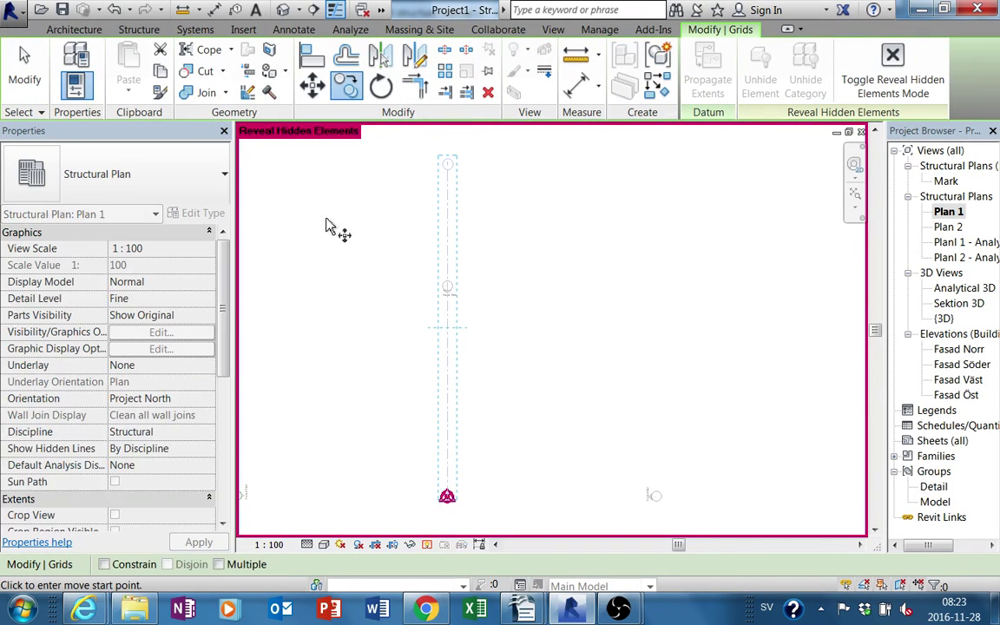
pyautogui.click(444, 70)
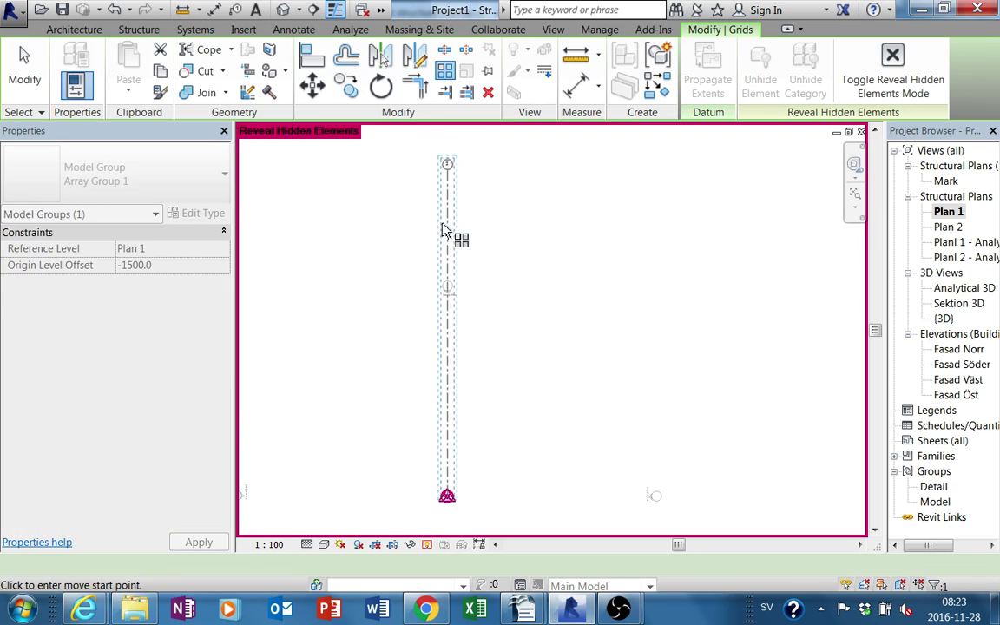
pyautogui.click(449, 223)
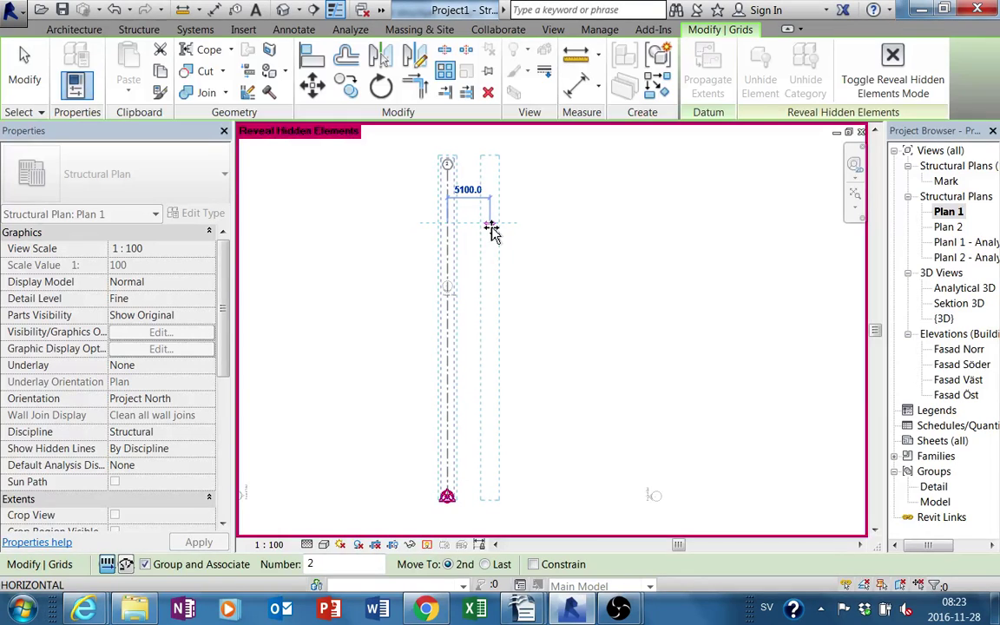
pyautogui.click(490, 230)
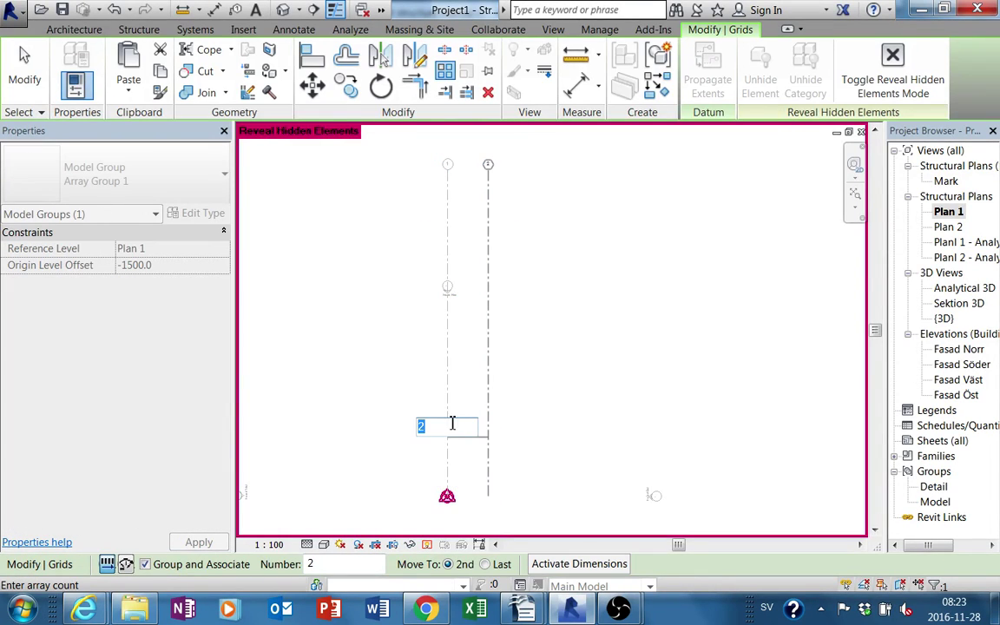
pyautogui.press('Return')
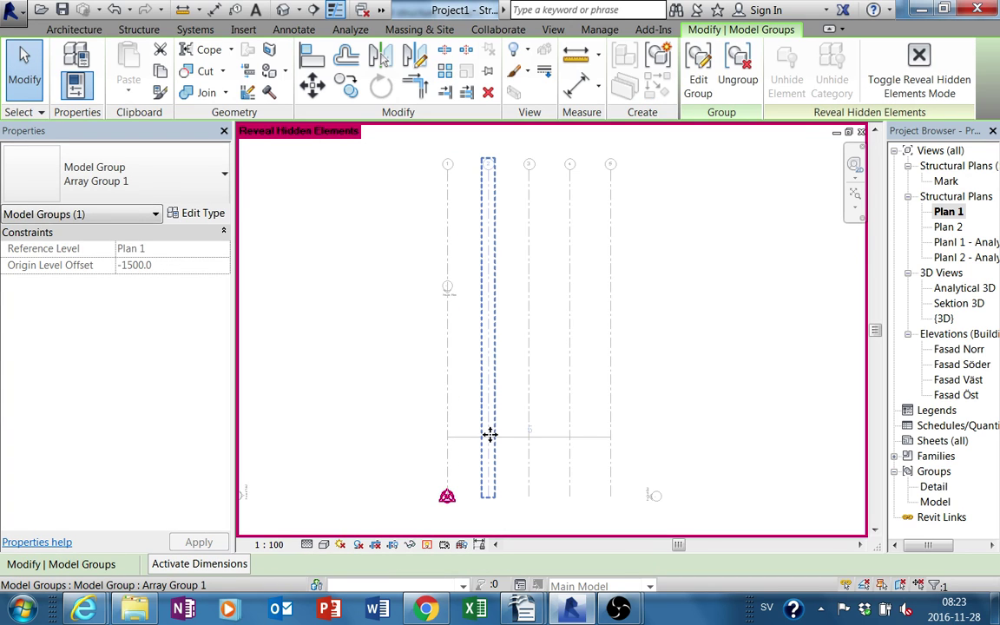
pyautogui.scroll(1, 490, 434)
pyautogui.click(482, 433)
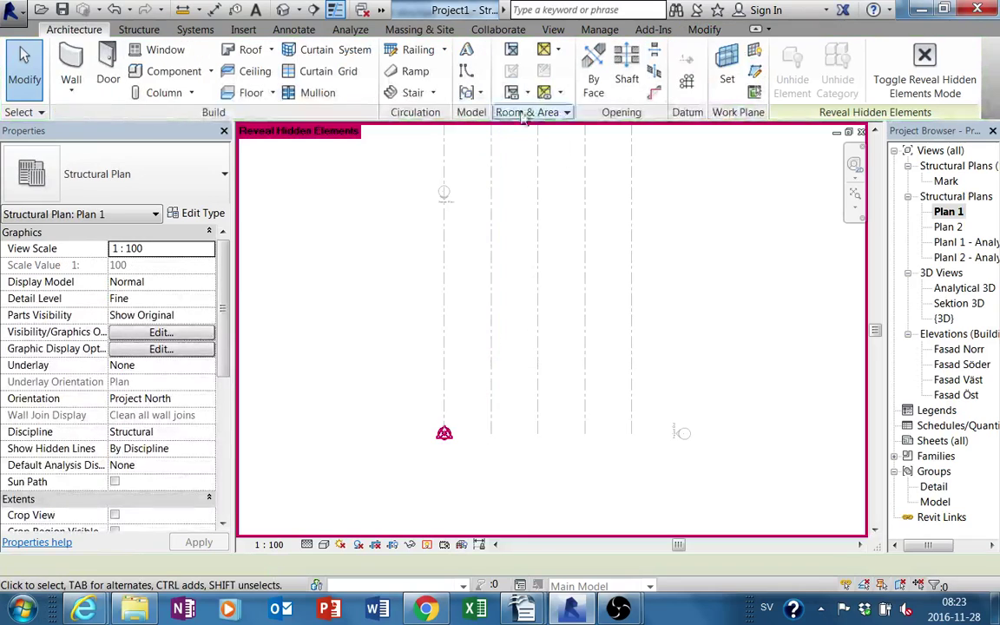
# Add an aligned dimension between grids 1 and 2
pyautogui.click(214, 10)
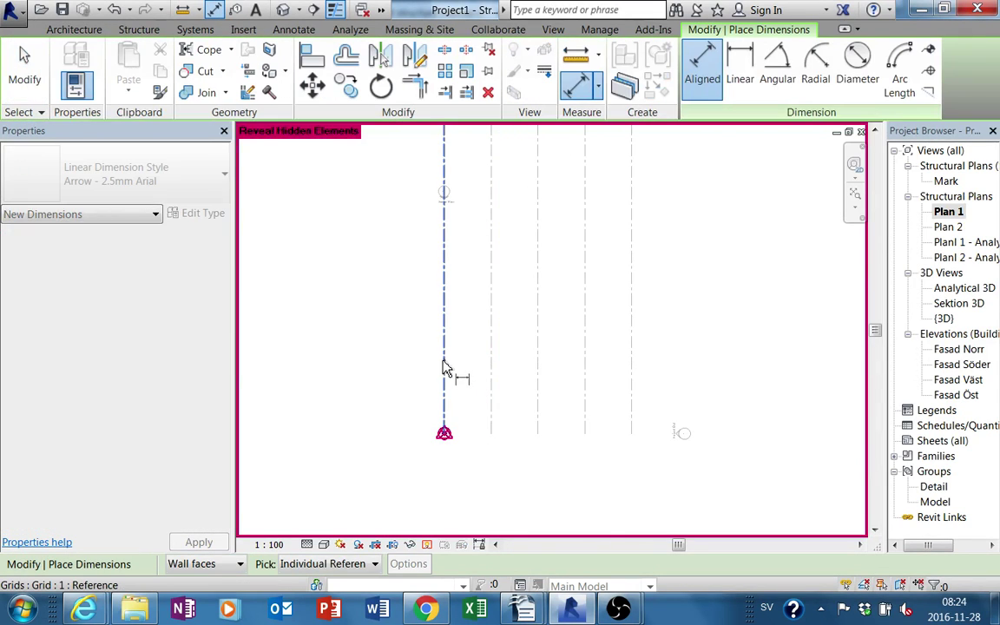
pyautogui.click(443, 366)
pyautogui.click(491, 365)
pyautogui.press('Escape')
pyautogui.press('Escape')
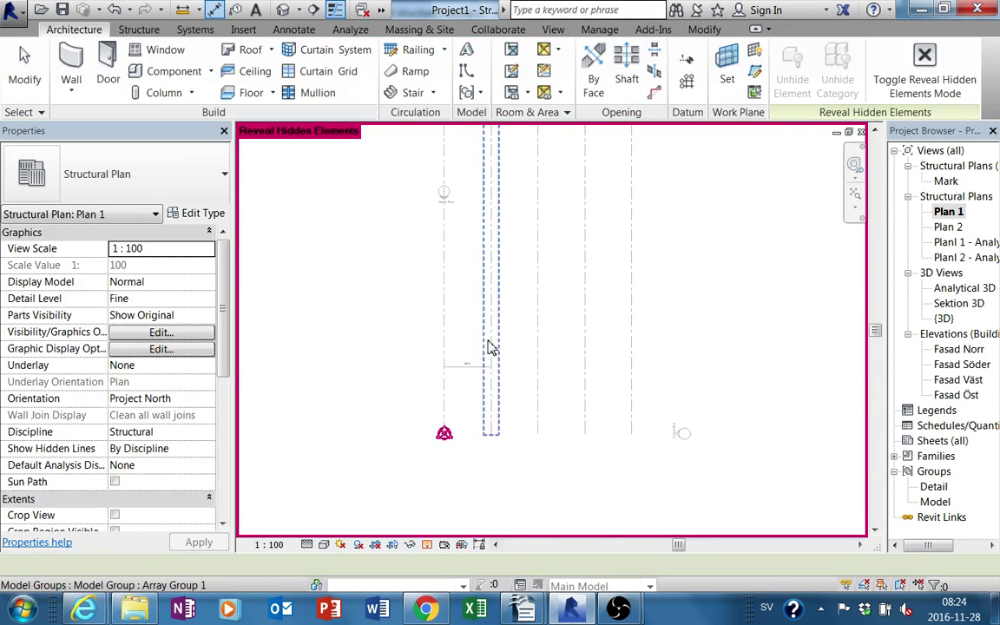
# Select the grid array group and move it 100 horizontally
pyautogui.click(469, 370)
pyautogui.click(468, 370)
pyautogui.scroll(4, 480, 365)
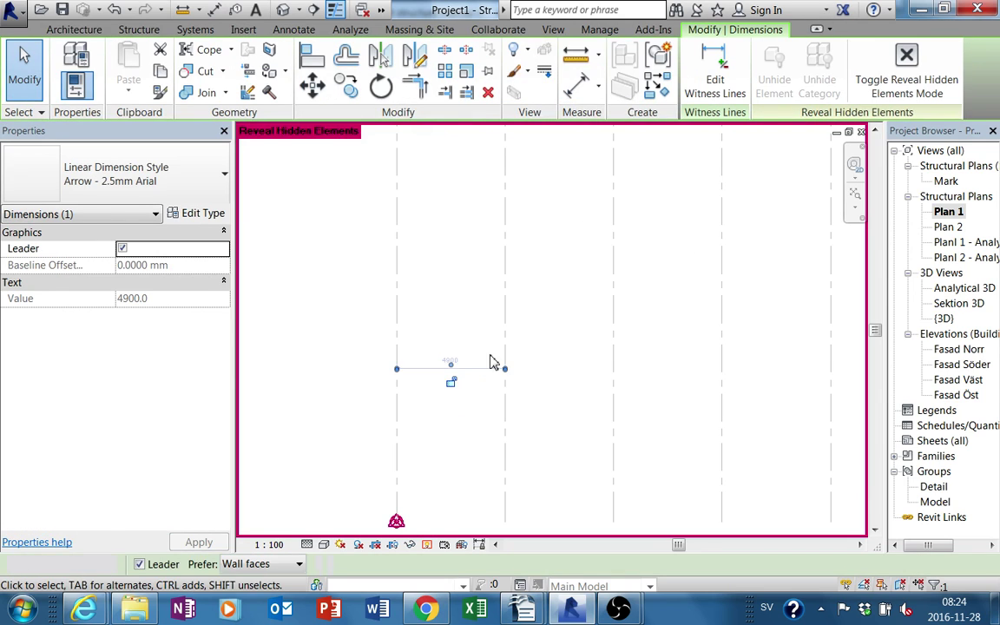
pyautogui.press('Escape')
pyautogui.click(476, 364)
pyautogui.click(453, 363)
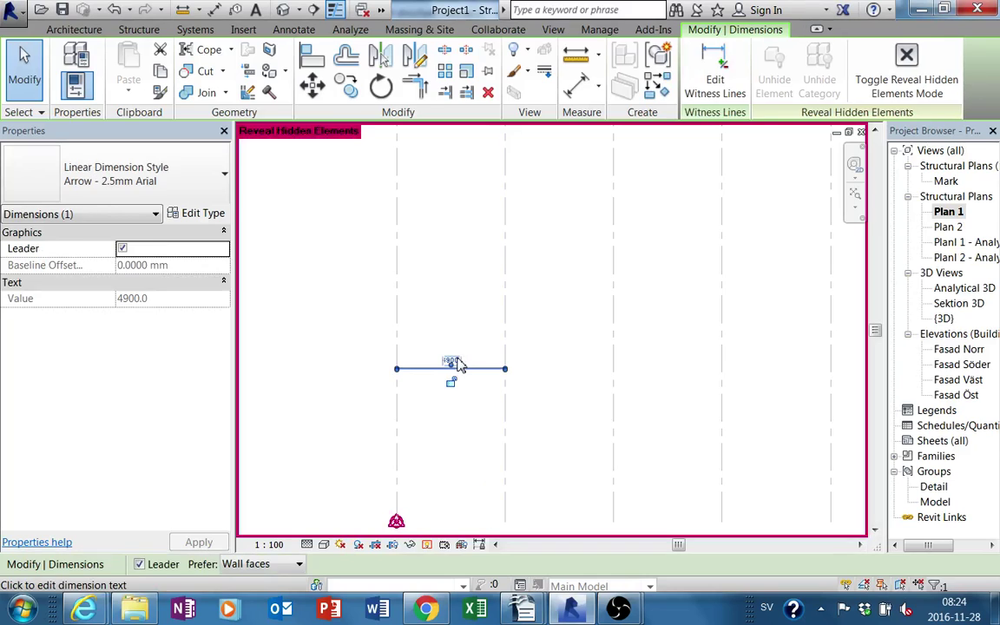
pyautogui.press('Escape')
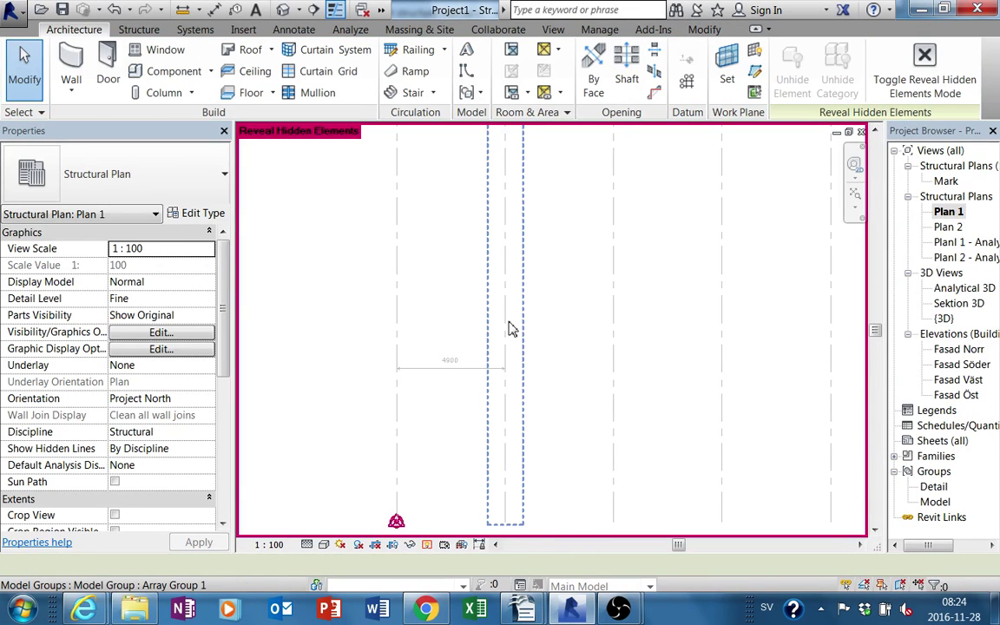
pyautogui.click(509, 329)
pyautogui.click(321, 90)
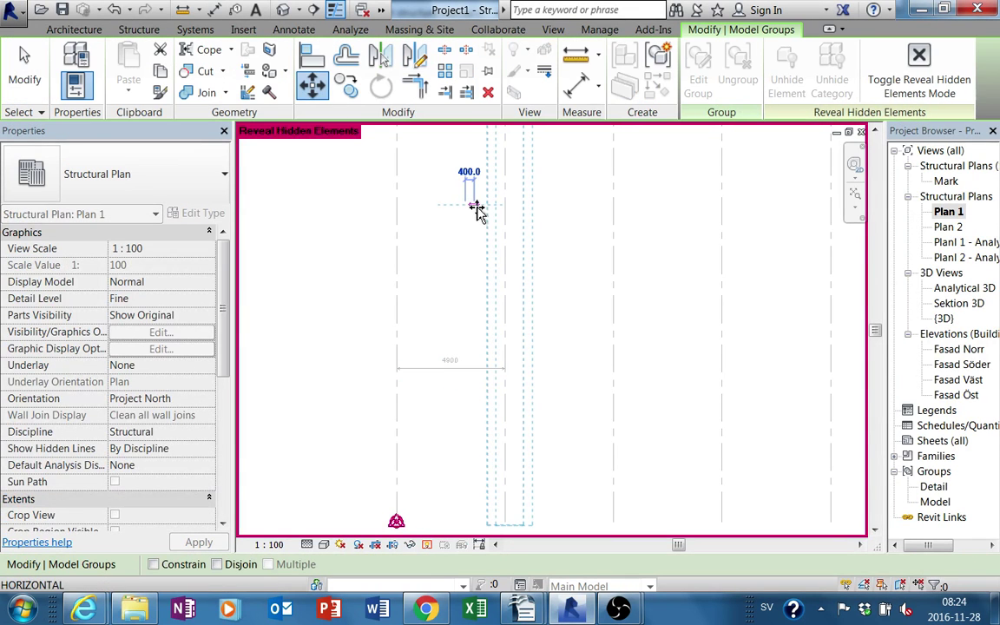
pyautogui.write('100')
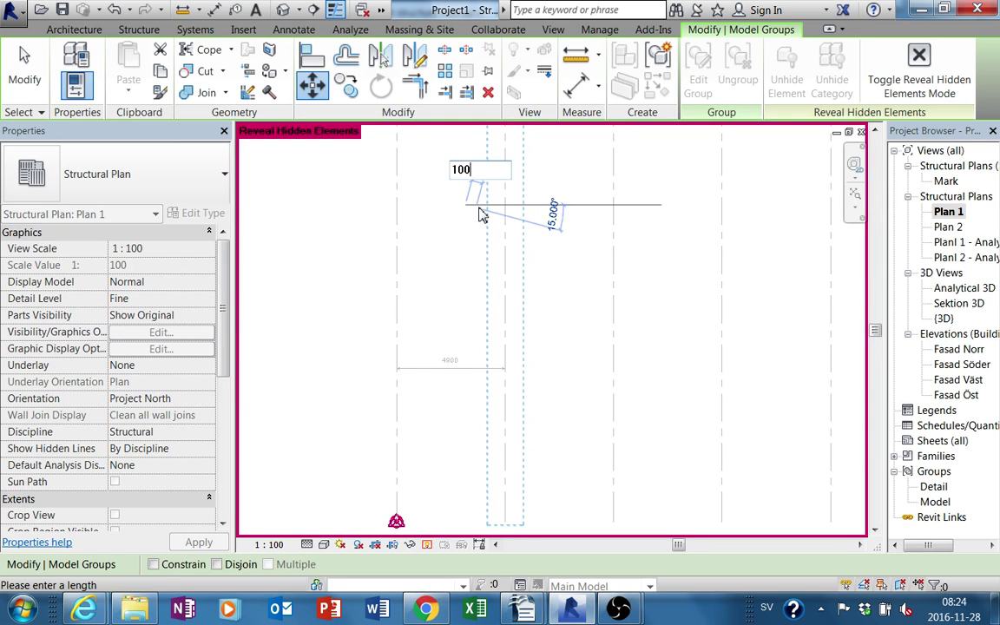
pyautogui.press('Return')
# Move the grid array group another 100 horizontally so the 1–2 spacing reads 5000
pyautogui.click(507, 216)
pyautogui.press('m')
pyautogui.press('v')
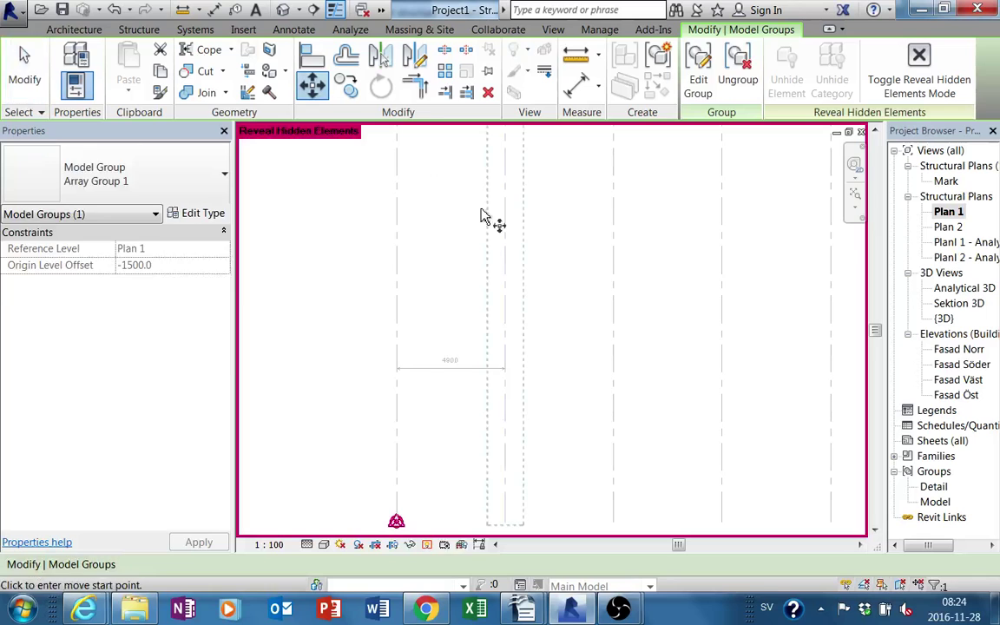
pyautogui.click(481, 213)
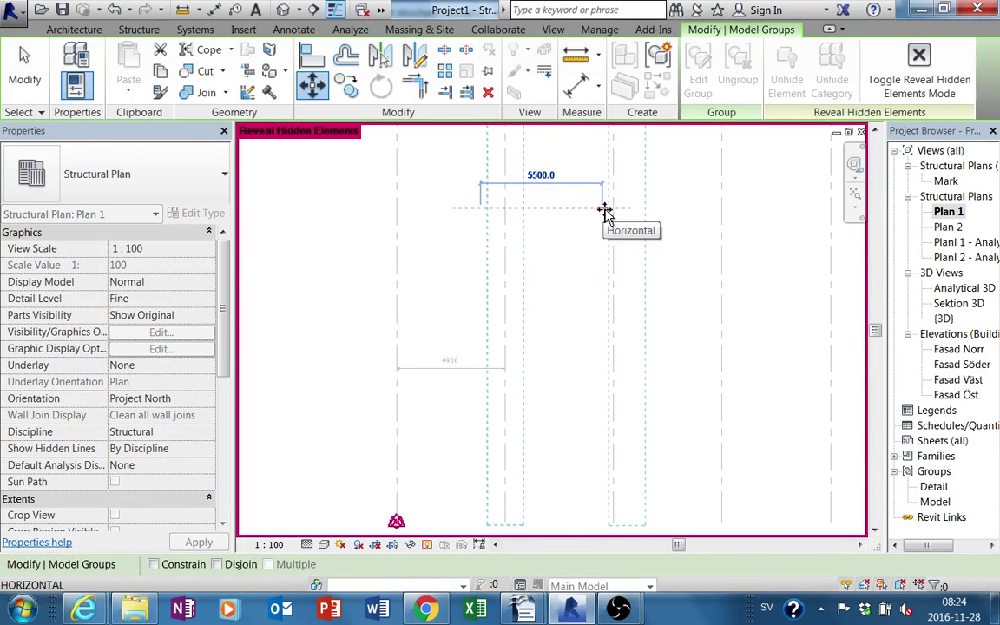
pyautogui.write('100')
pyautogui.press('Return')
pyautogui.scroll(3, 476, 385)
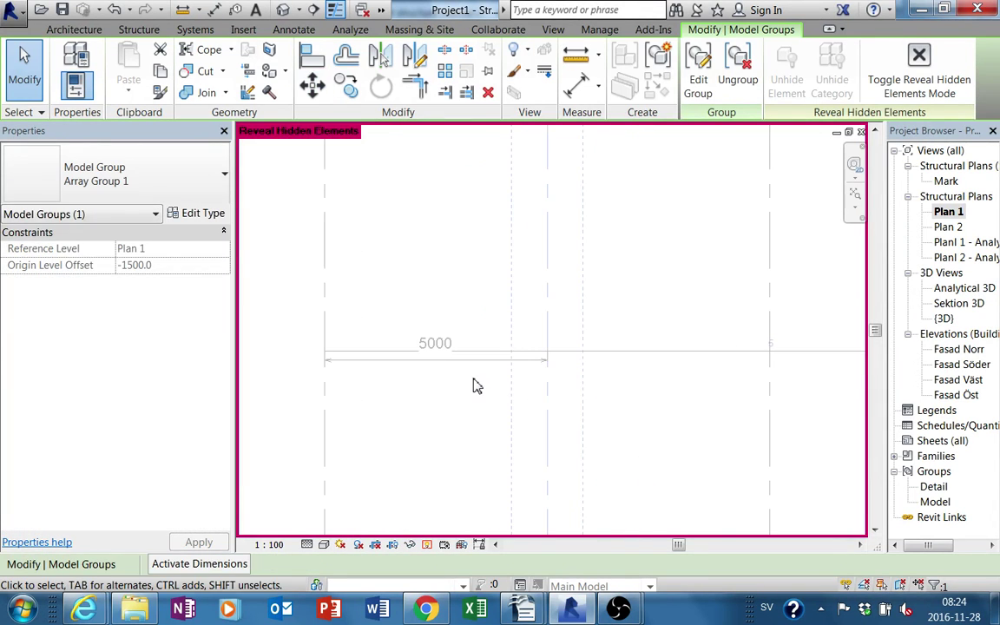
pyautogui.press('Escape')
pyautogui.click(426, 544)
# Draw a horizontal grid line from grid 1's bottom end across to the right
pyautogui.scroll(-2, 431, 508)
pyautogui.moveTo(431, 508); pyautogui.dragTo(477, 431, button='middle')
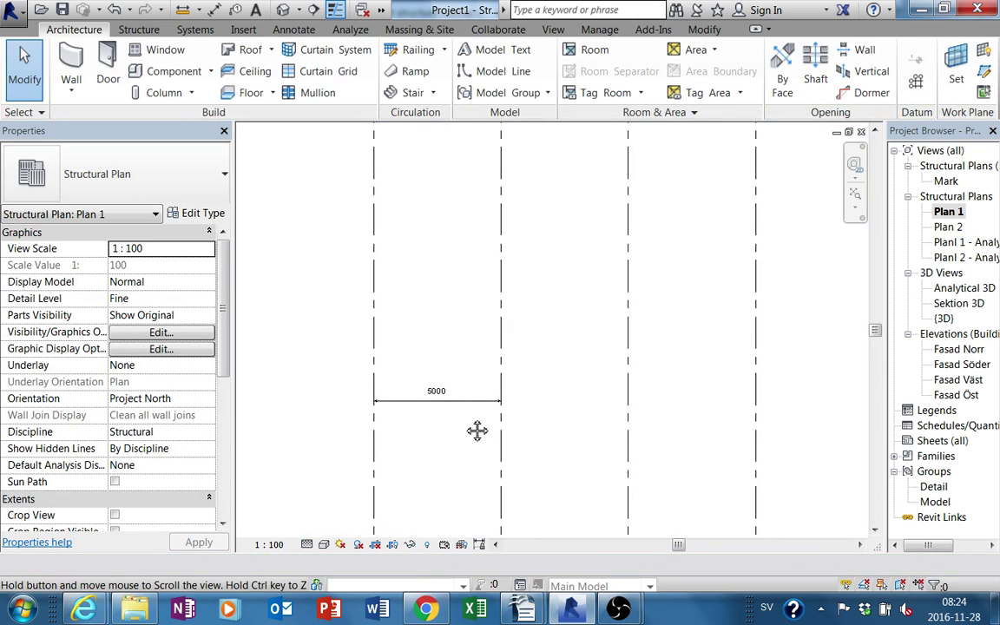
pyautogui.scroll(-3, 477, 430)
pyautogui.moveTo(473, 319)
pyautogui.mouseDown(button='middle')
pyautogui.moveTo(430, 418)
pyautogui.moveTo(446, 438)
pyautogui.moveTo(435, 439)
pyautogui.mouseUp(button='middle')
pyautogui.scroll(-1, 436, 468)
pyautogui.scroll(-1, 435, 468)
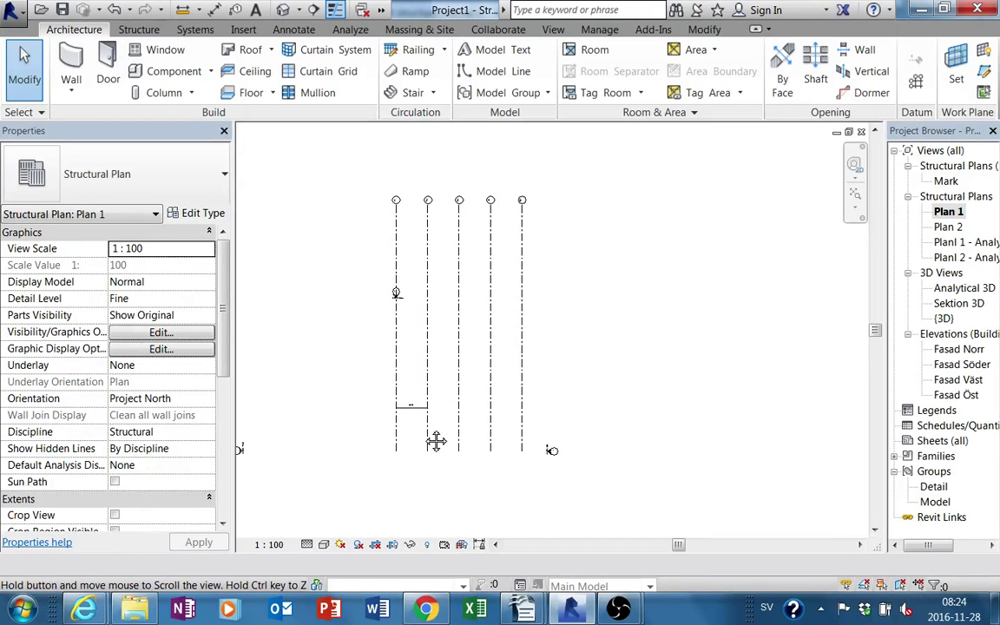
pyautogui.click(399, 272)
pyautogui.press('g')
pyautogui.press('r')
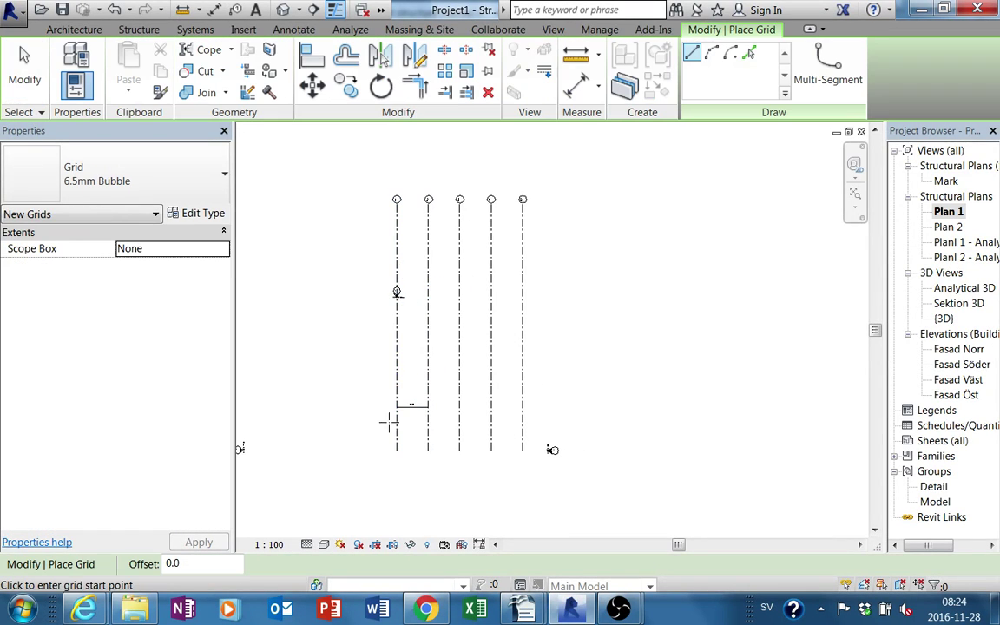
pyautogui.click(397, 449)
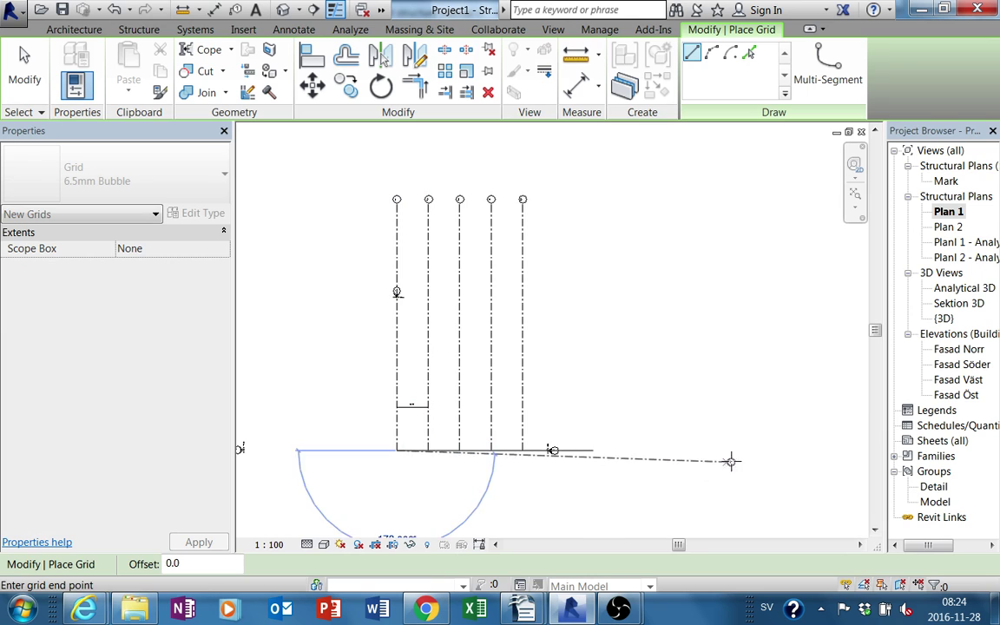
pyautogui.click(734, 450)
pyautogui.press('Escape')
# Select the new grid 6 and rotate it 90°
pyautogui.moveTo(642, 490); pyautogui.dragTo(616, 438, button='middle')
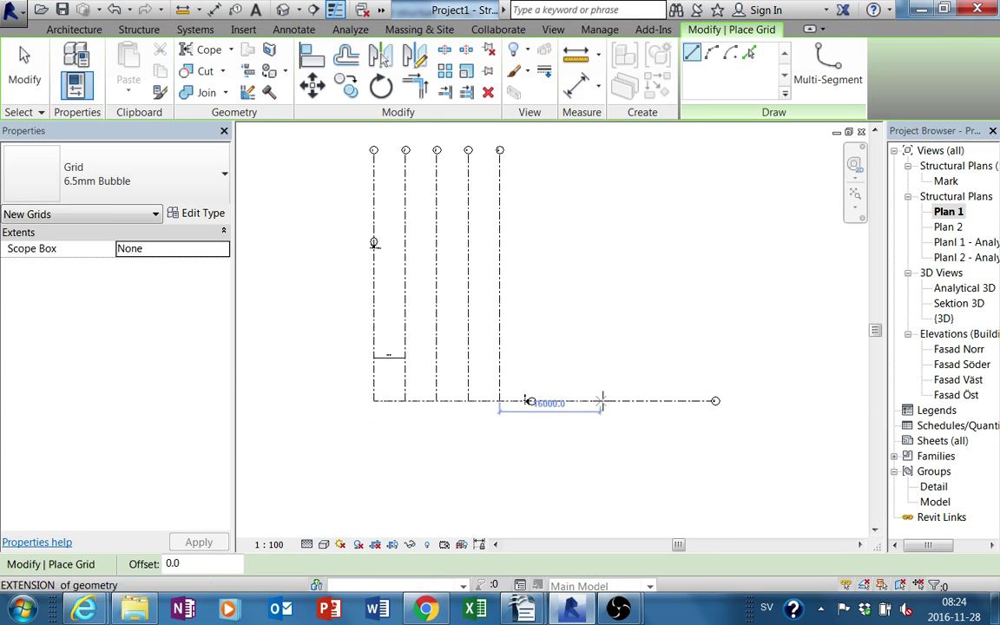
pyautogui.press('Escape')
pyautogui.click(599, 401)
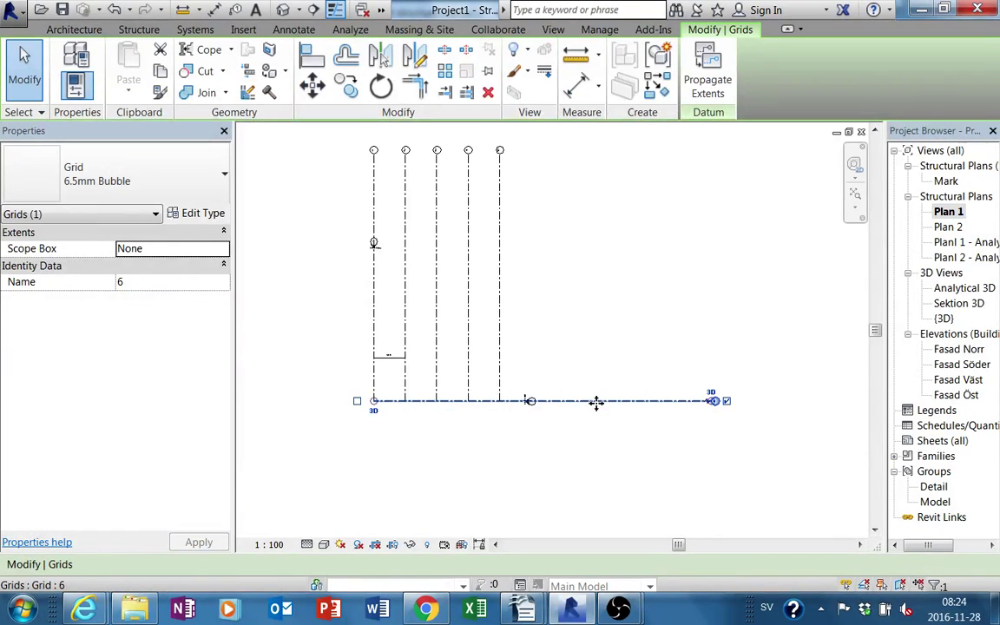
pyautogui.moveTo(609, 434); pyautogui.dragTo(597, 360, button='middle')
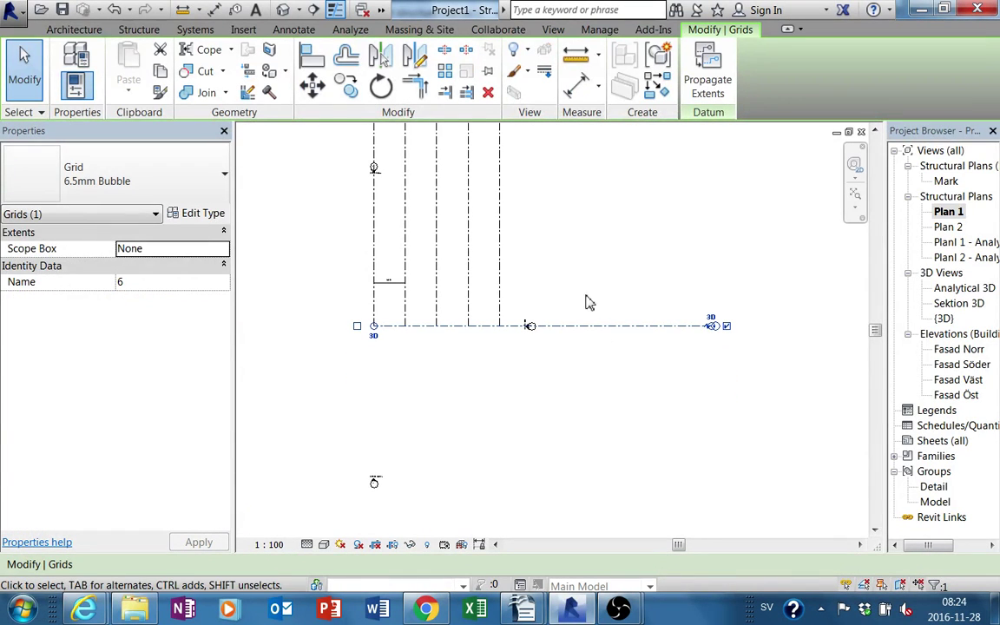
pyautogui.click(347, 84)
pyautogui.click(666, 338)
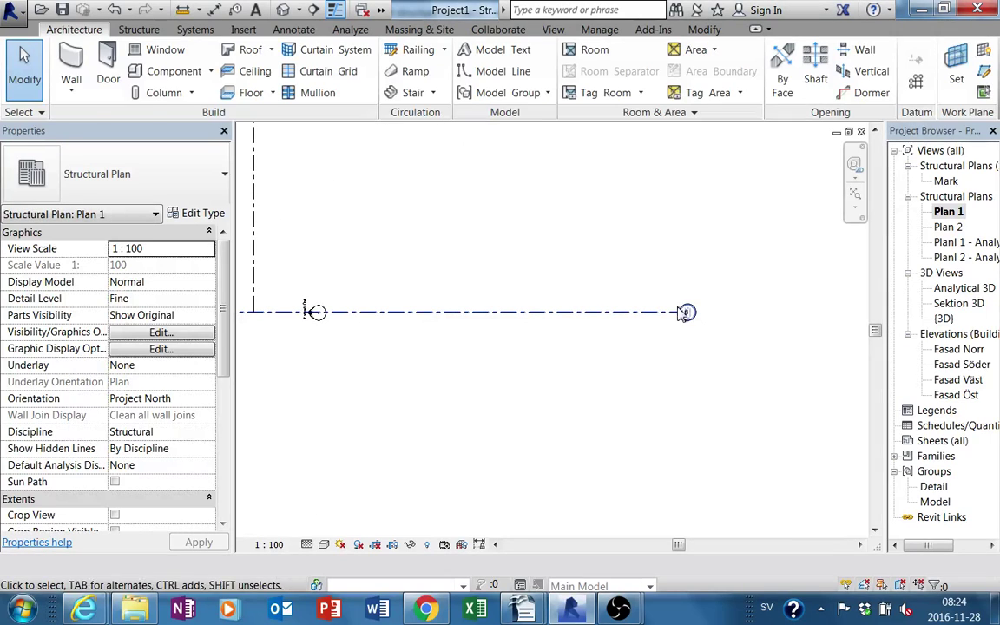
# Rename the horizontal grid's bubble to A
pyautogui.click(682, 313)
pyautogui.click(686, 313)
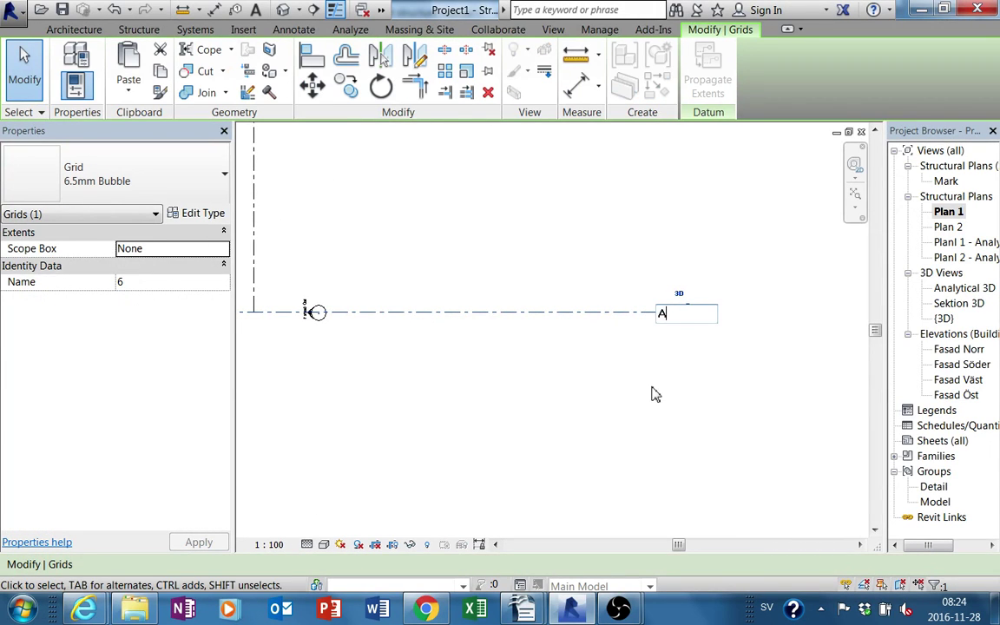
pyautogui.click(346, 84)
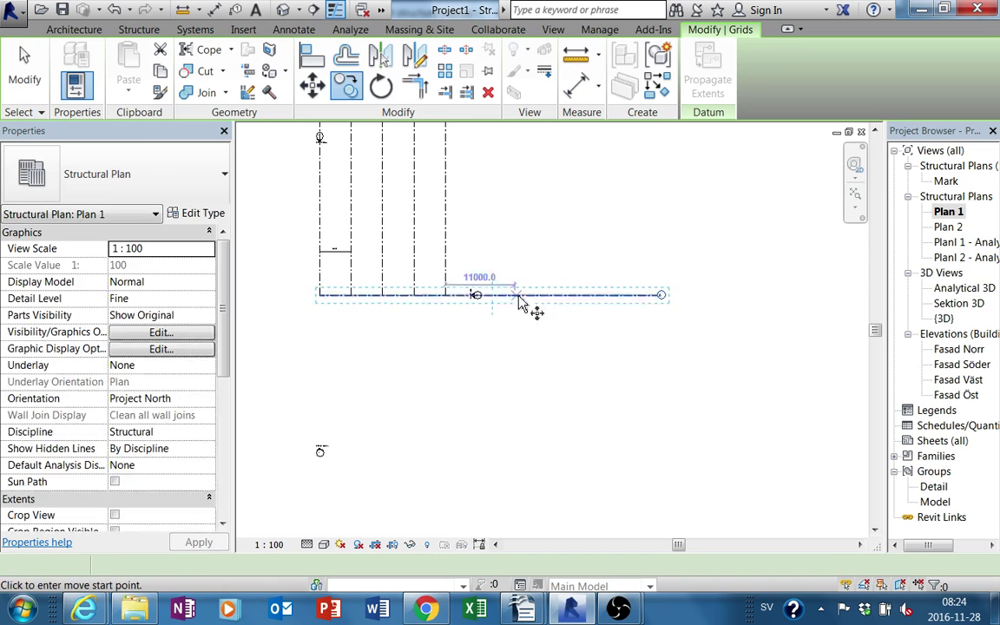
pyautogui.click(540, 296)
pyautogui.press('Escape')
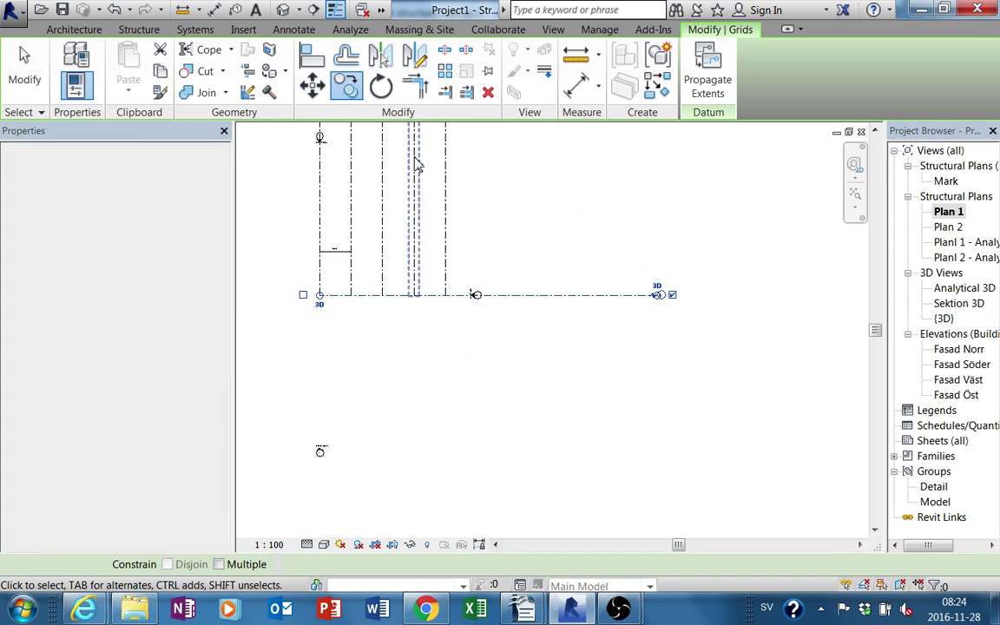
# Array grid A at 5000 spacing into five horizontal grids
pyautogui.press('a')
pyautogui.press('r')
pyautogui.click(539, 299)
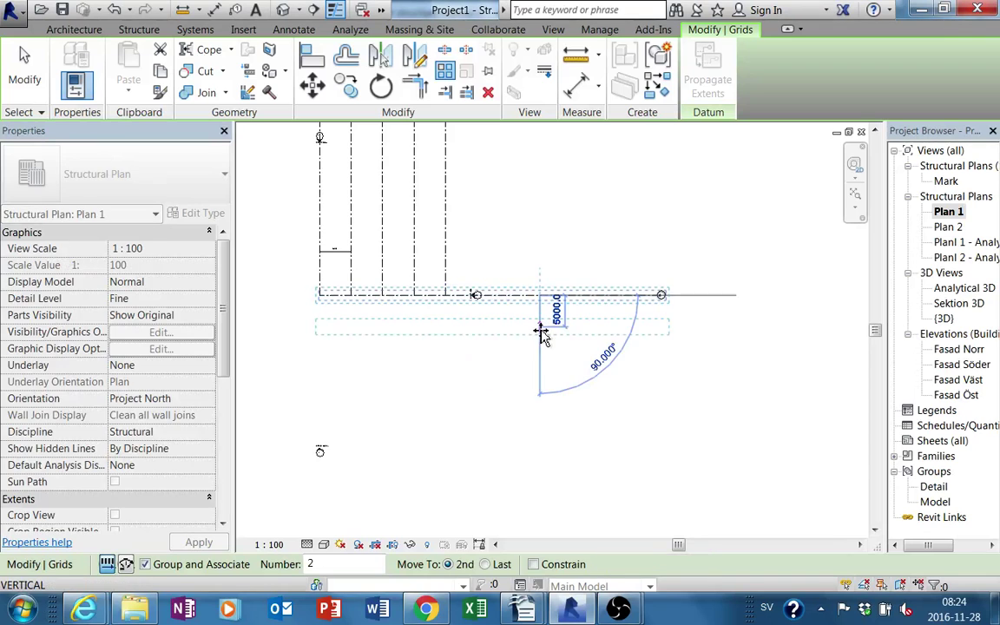
pyautogui.click(540, 332)
pyautogui.write('4')
pyautogui.press('Return')
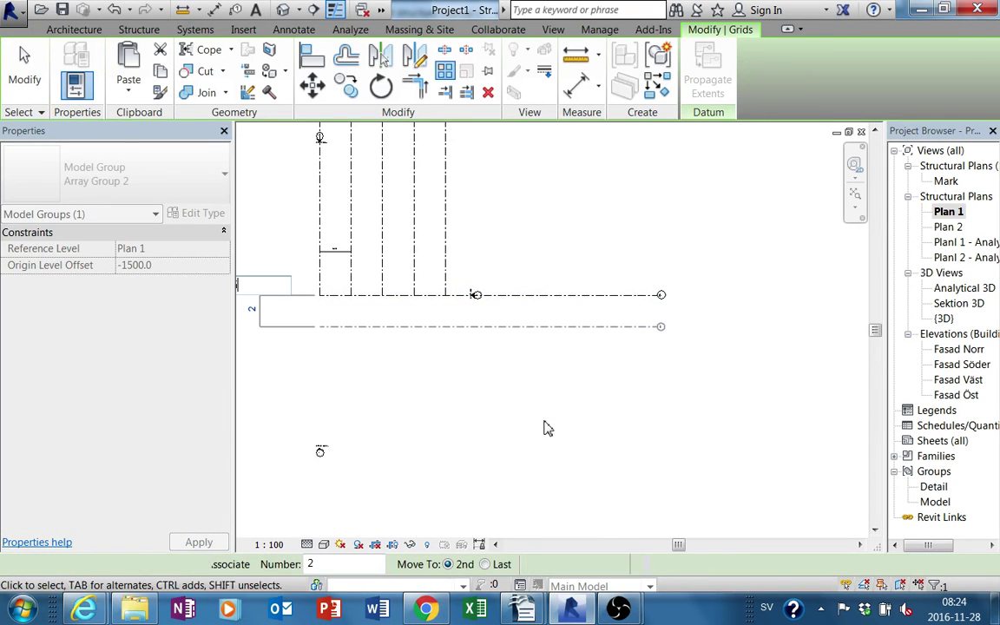
pyautogui.press('Escape')
# Move the arrayed horizontal grids up across the vertical grids and reveal hidden elements
pyautogui.click(586, 320)
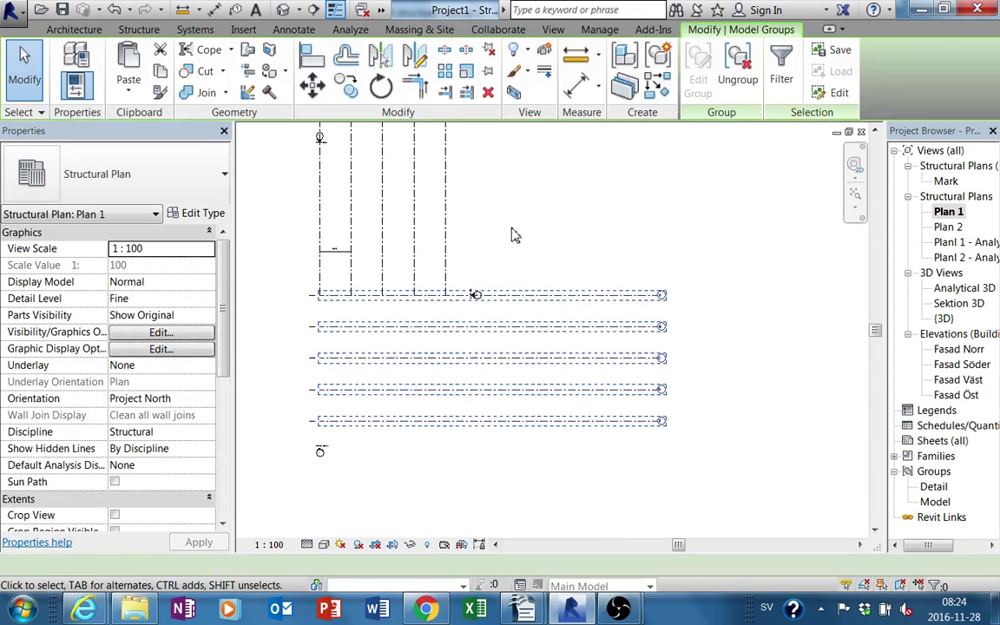
pyautogui.click(313, 84)
pyautogui.click(492, 431)
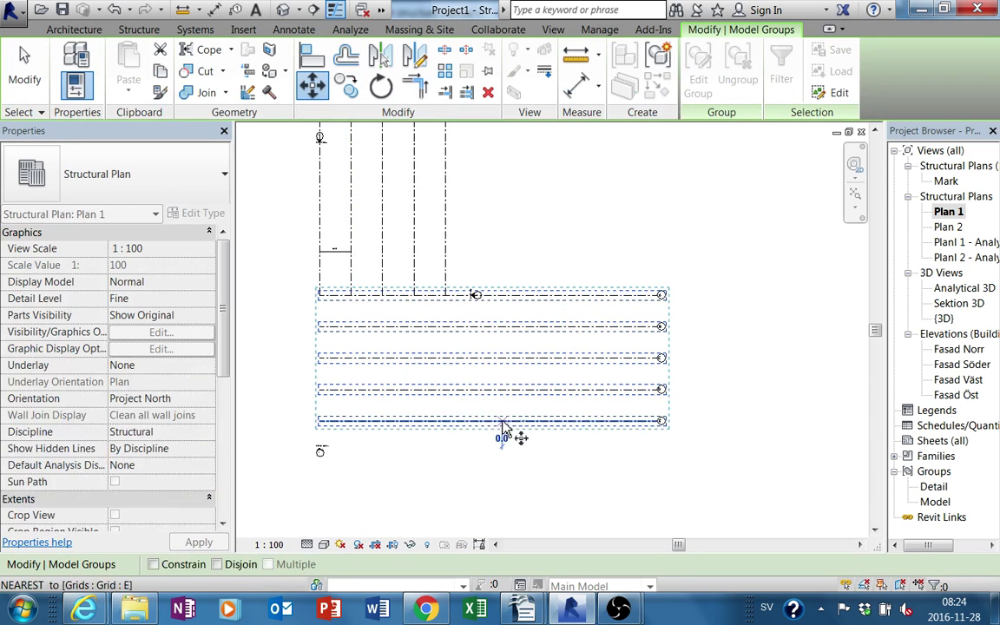
pyautogui.click(492, 305)
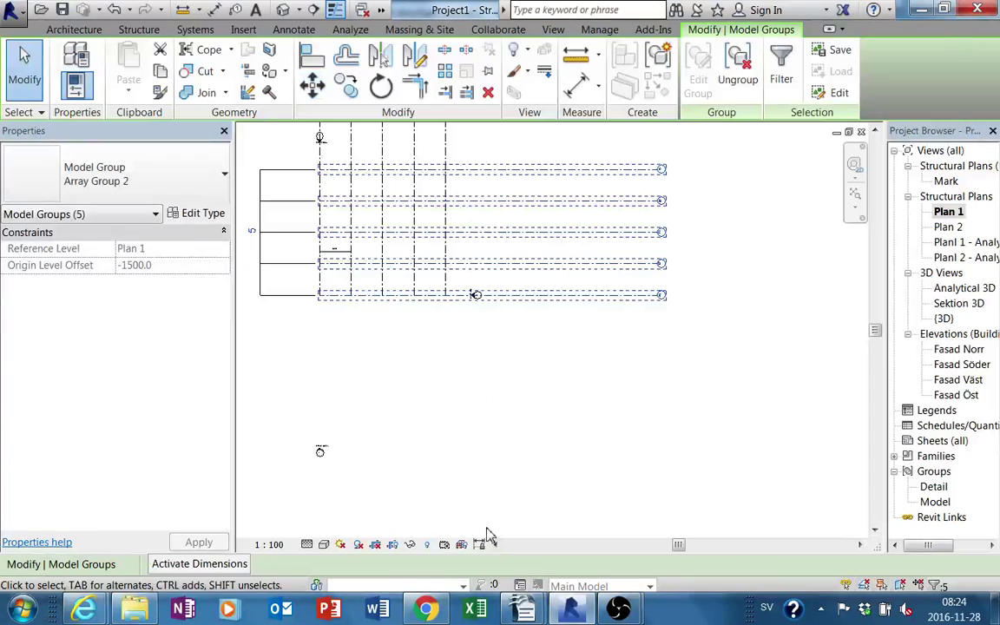
pyautogui.press('Escape')
pyautogui.click(426, 544)
pyautogui.scroll(5, 345, 352)
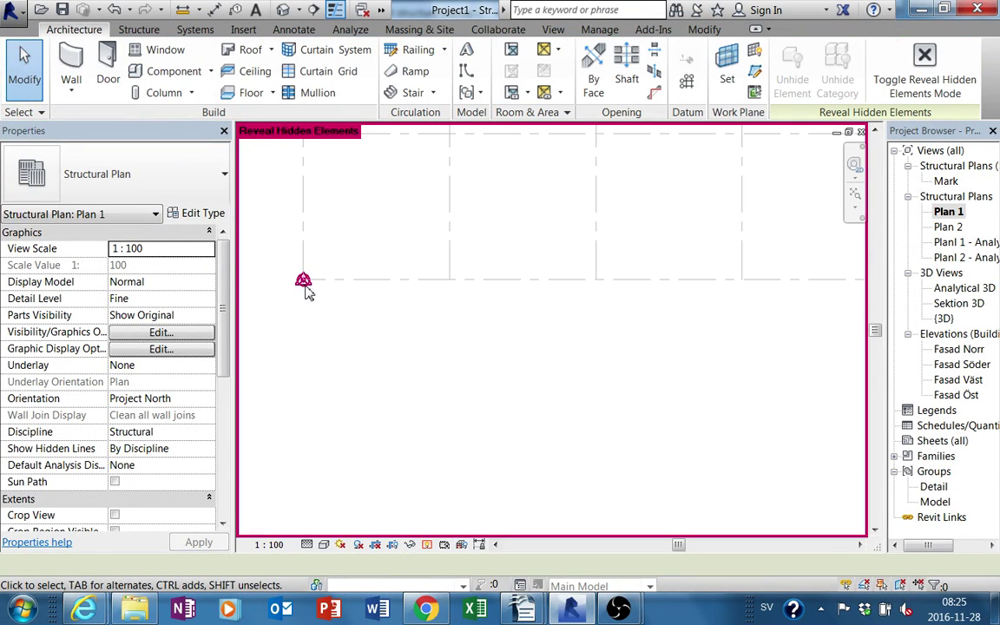
# Turn off Reveal Hidden Elements and ungroup the five horizontal grid array groups
pyautogui.scroll(-2, 306, 292)
pyautogui.scroll(-3, 308, 290)
pyautogui.moveTo(312, 290); pyautogui.dragTo(401, 382, button='middle')
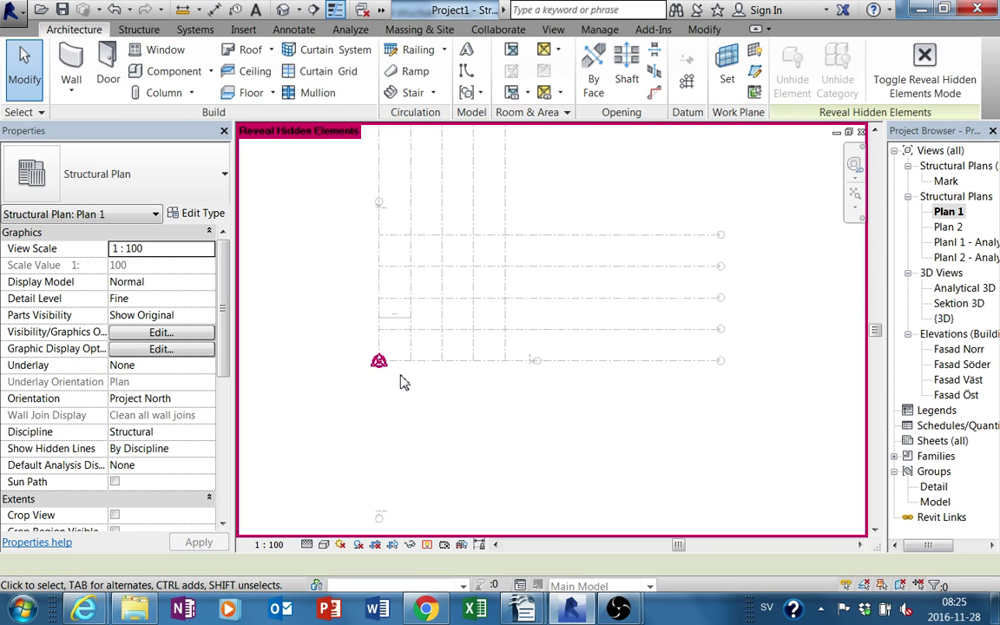
pyautogui.click(426, 544)
pyautogui.scroll(-2, 457, 386)
pyautogui.moveTo(458, 386); pyautogui.dragTo(484, 447, button='middle')
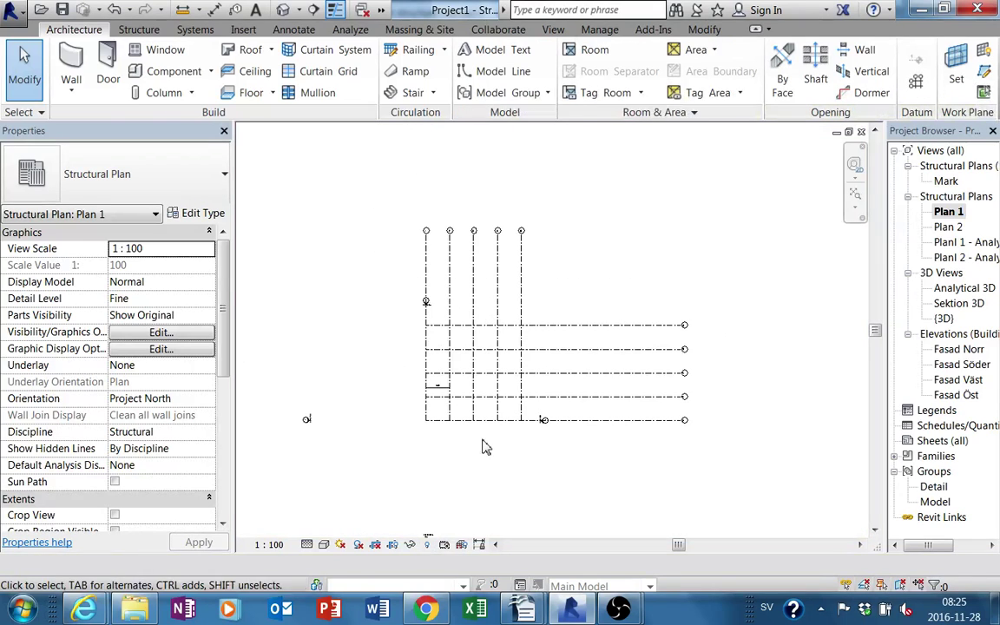
pyautogui.click(669, 348)
pyautogui.press('Tab')
pyautogui.click(653, 326)
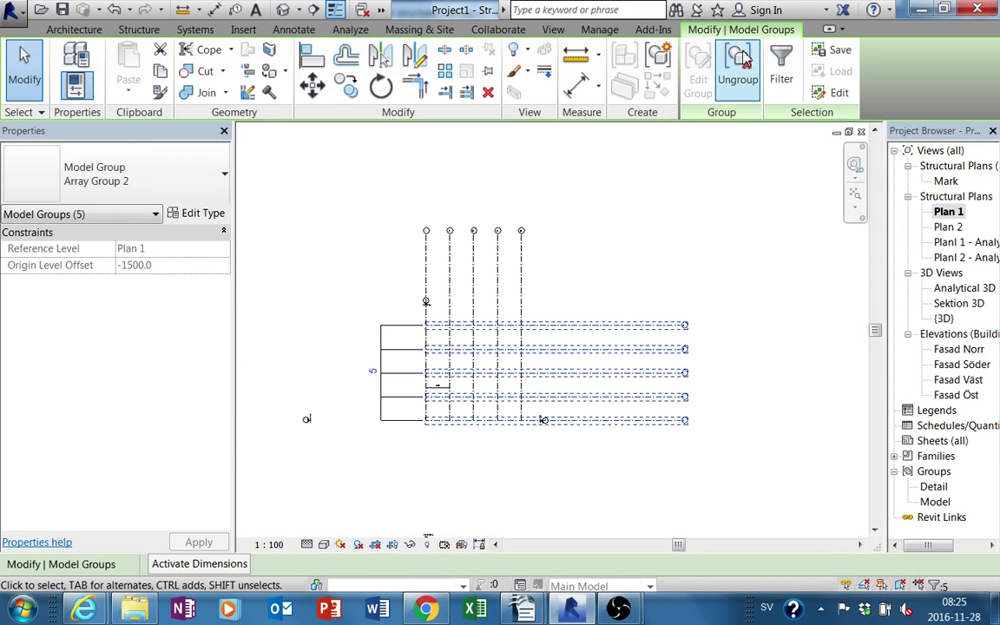
pyautogui.click(453, 284)
# Ungroup the vertical grid array groups
pyautogui.click(524, 285)
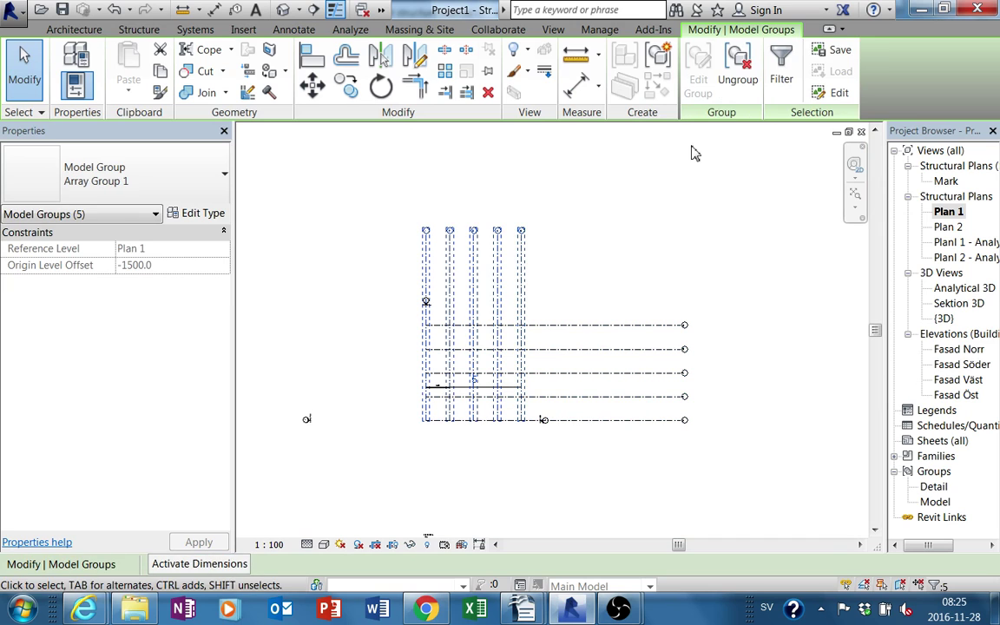
pyautogui.click(737, 70)
pyautogui.click(438, 443)
pyautogui.scroll(2, 438, 444)
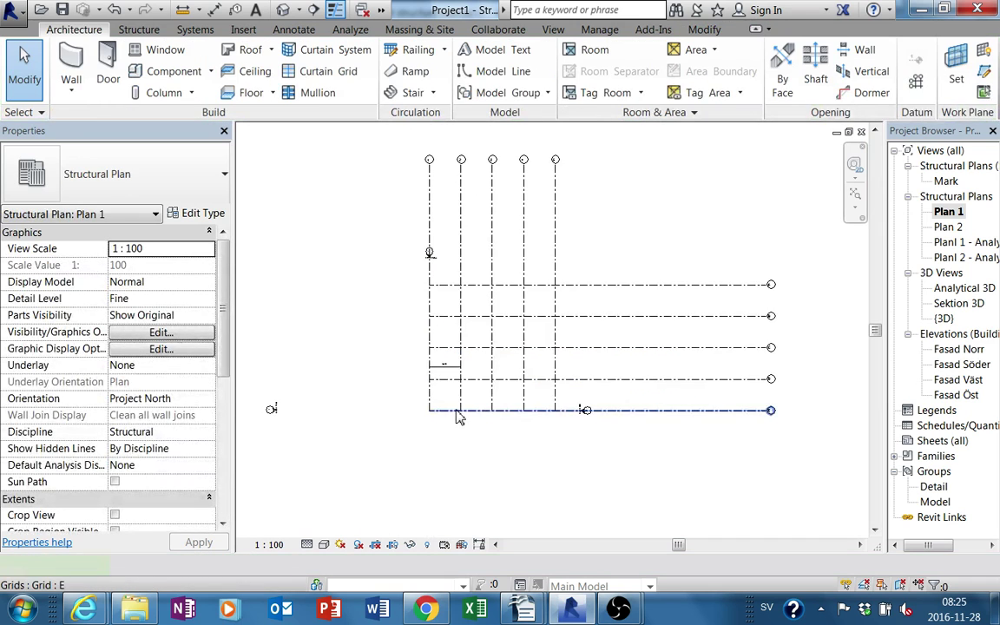
# Pin grids 1 and E in place
pyautogui.click(457, 411)
pyautogui.keyDown('ctrl'); pyautogui.click(474, 410); pyautogui.keyUp('ctrl')
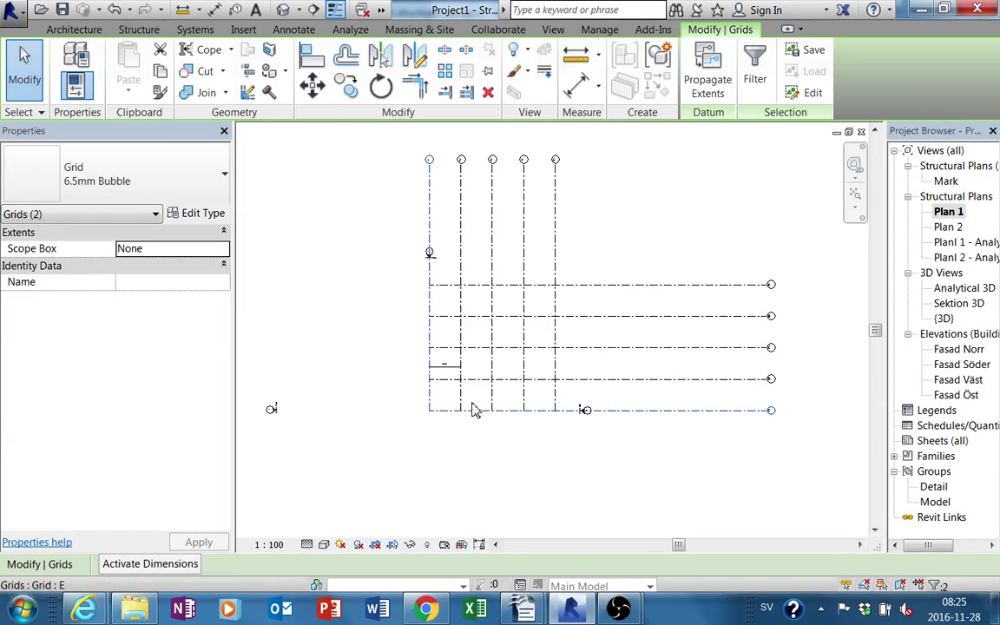
pyautogui.click(488, 71)
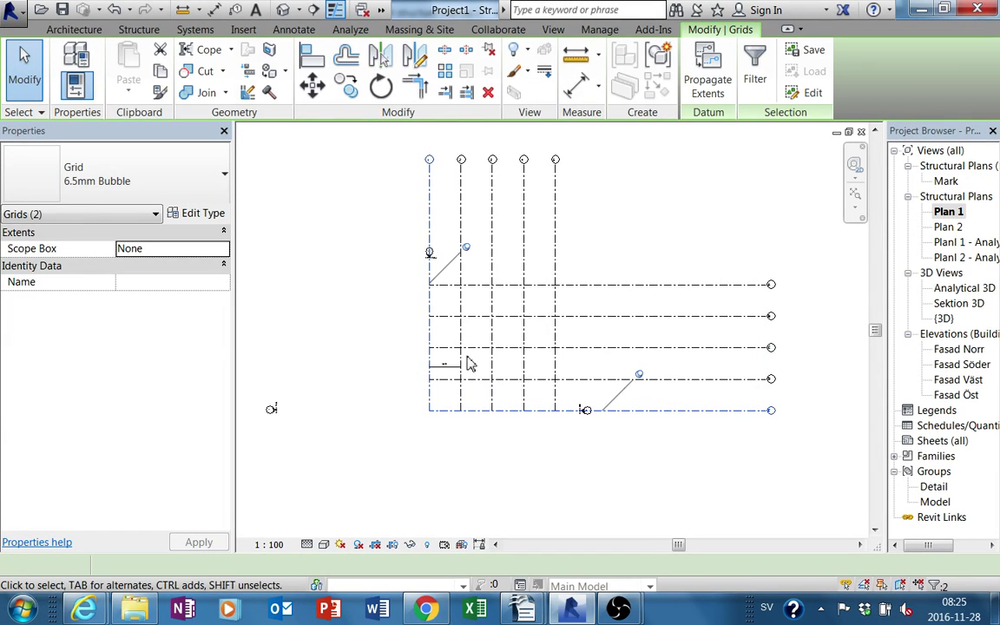
pyautogui.click(457, 515)
# Drag the vertical grid heads down to shorten the vertical grid lines
pyautogui.click(461, 399)
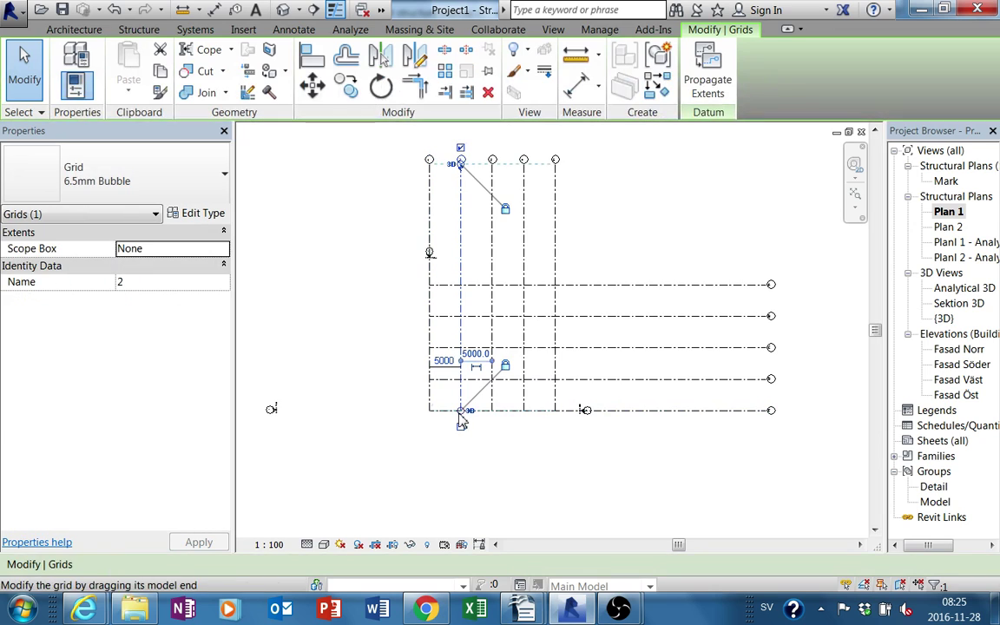
pyautogui.click(426, 386)
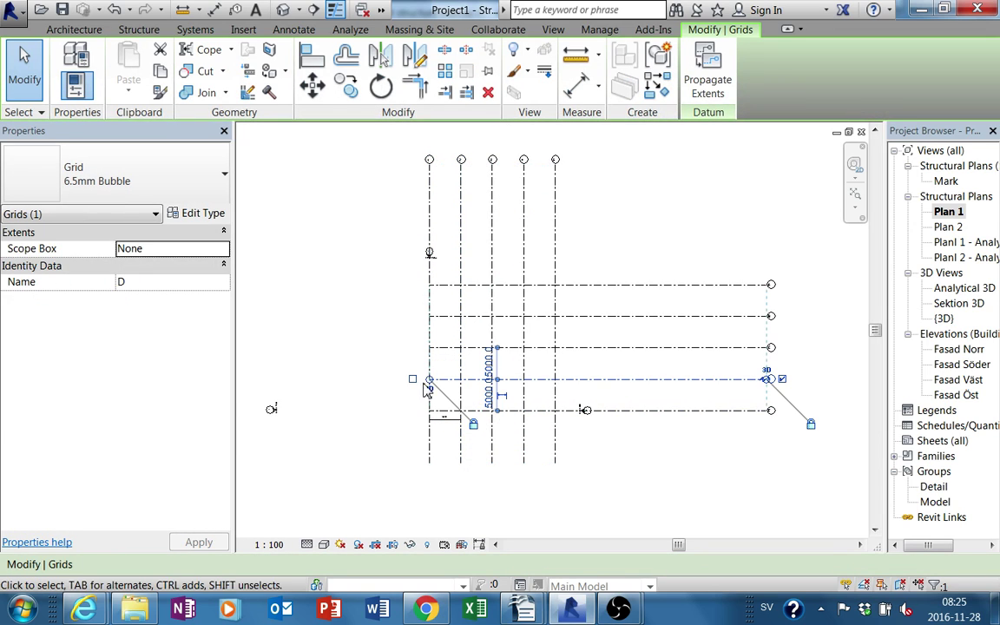
pyautogui.click(383, 475)
pyautogui.moveTo(383, 476); pyautogui.dragTo(446, 457, button='middle')
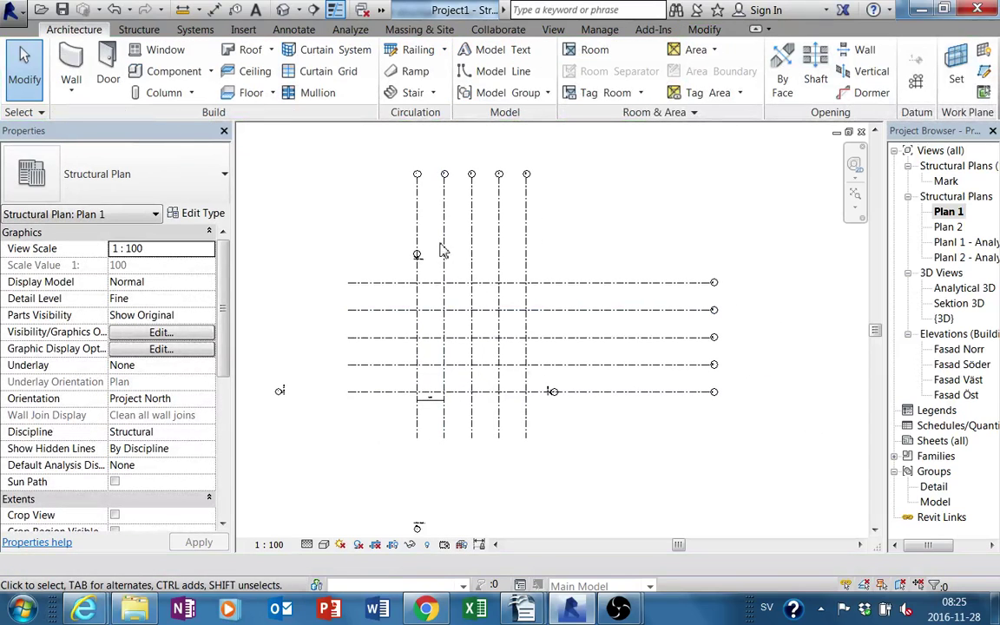
pyautogui.click(417, 193)
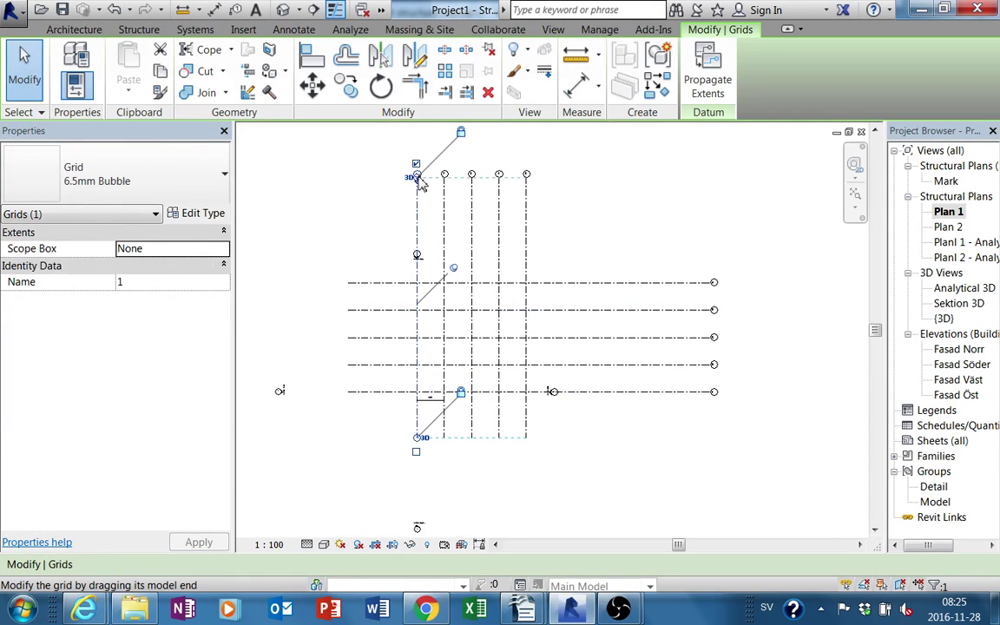
pyautogui.scroll(3, 420, 184)
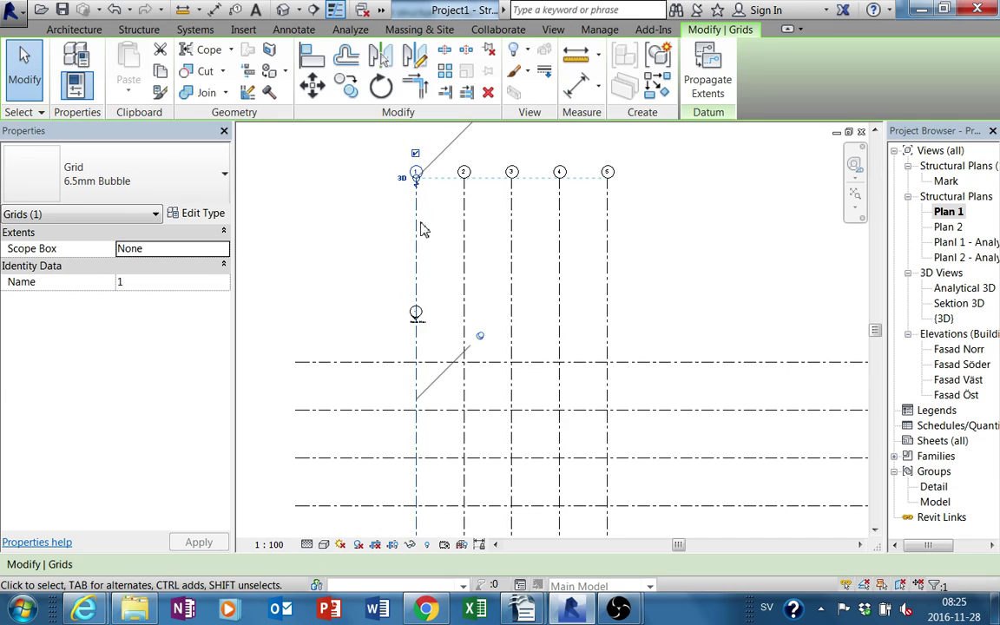
pyautogui.scroll(2, 420, 221)
pyautogui.click(487, 180)
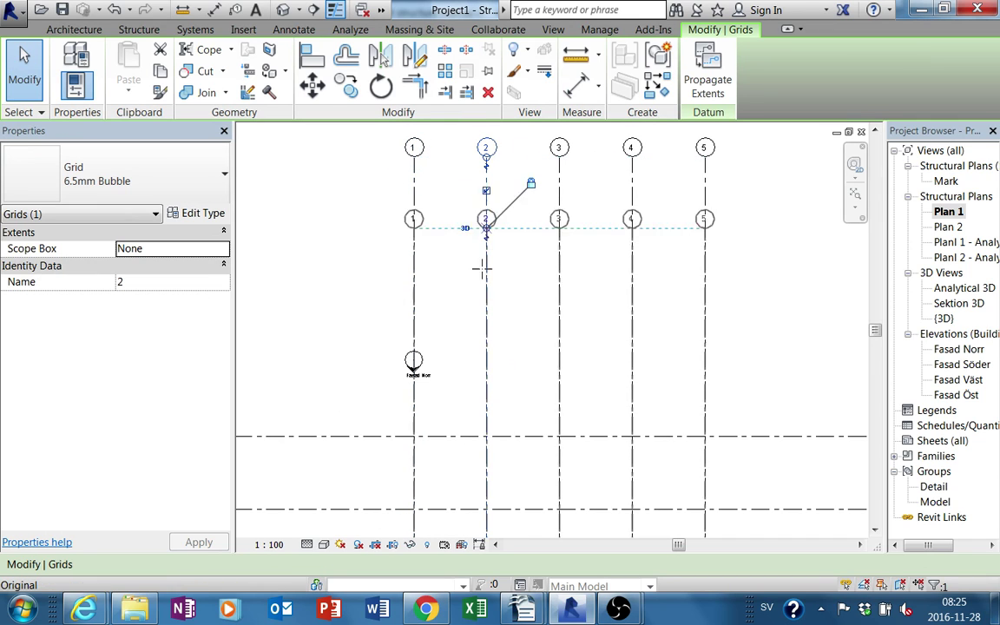
pyautogui.moveTo(487, 158); pyautogui.dragTo(486, 374)
# Shorten the horizontal grids' right ends to span just the five vertical grids
pyautogui.moveTo(635, 508); pyautogui.dragTo(508, 379, button='middle')
pyautogui.scroll(-3, 521, 379)
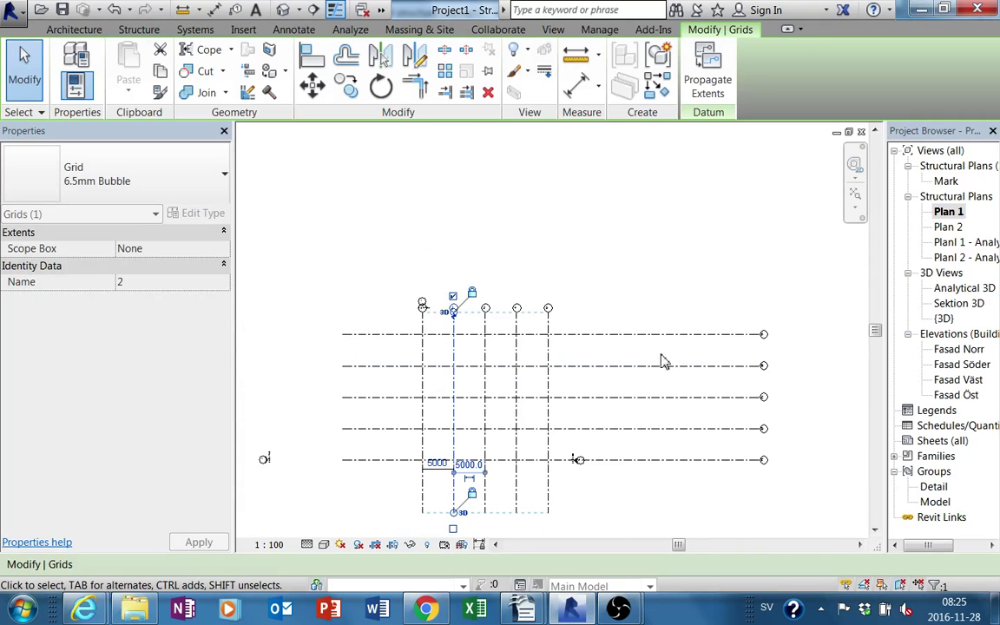
pyautogui.click(681, 335)
pyautogui.scroll(3, 763, 340)
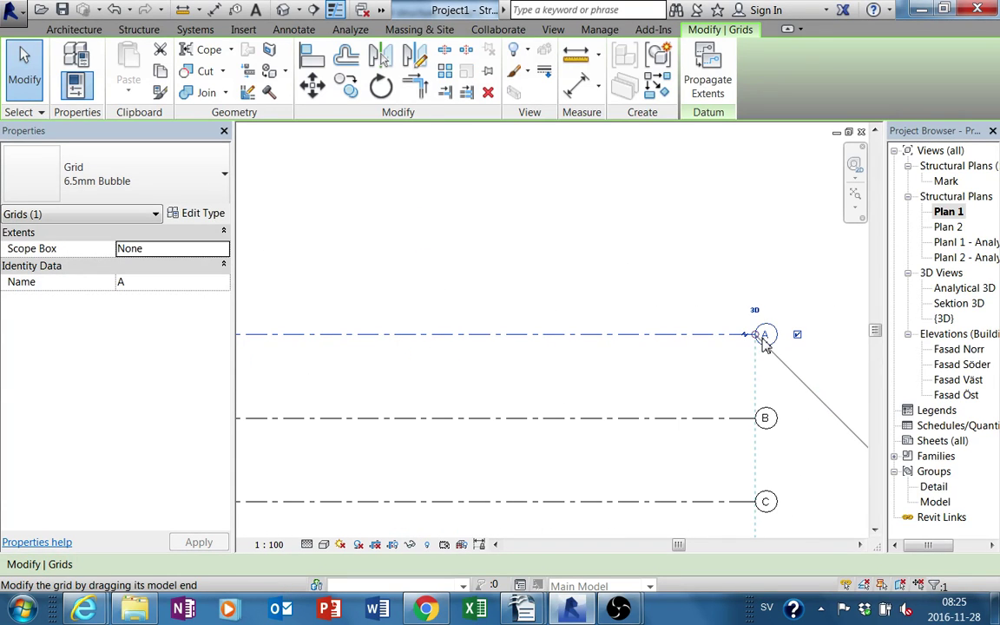
pyautogui.moveTo(763, 340)
pyautogui.mouseDown()
pyautogui.moveTo(407, 381)
pyautogui.moveTo(557, 285)
pyautogui.mouseUp()
pyautogui.scroll(-2, 575, 338)
pyautogui.press('Escape')
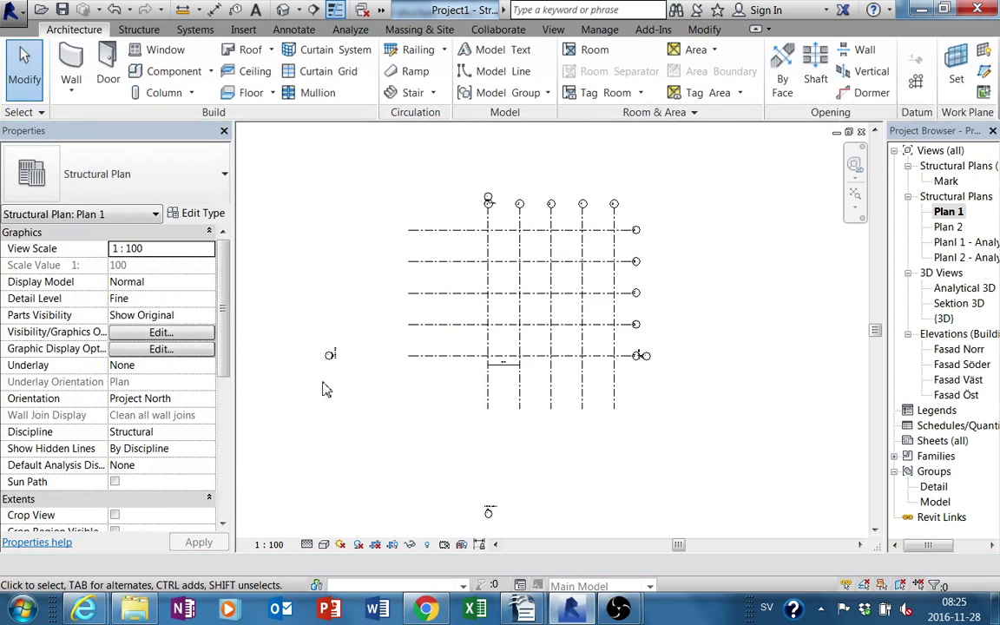
pyautogui.moveTo(294, 402); pyautogui.dragTo(378, 329)
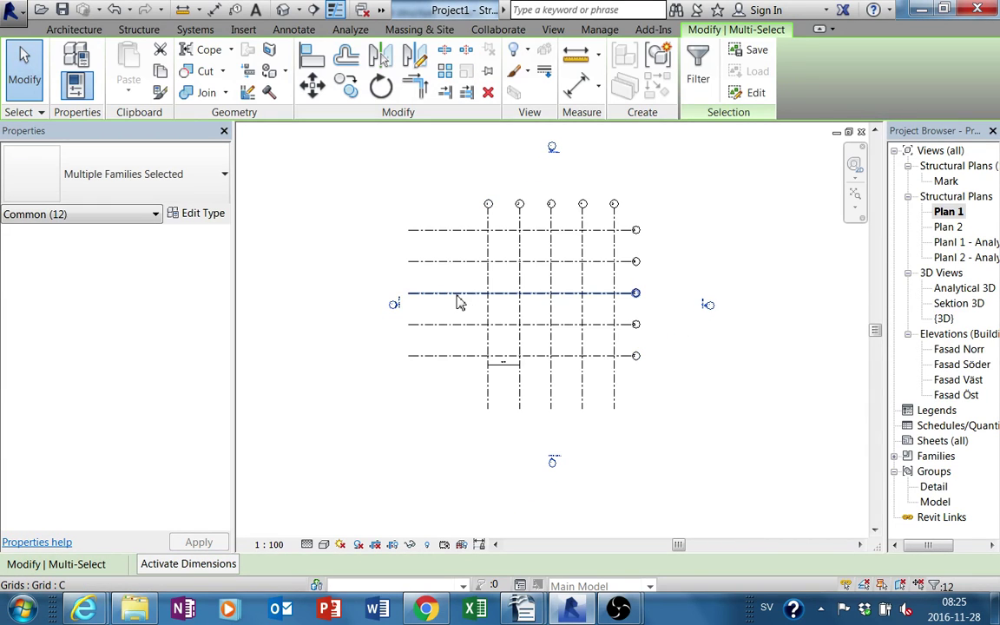
# Pull the horizontal grids' left ends toward grid 1 and shorten the vertical grids' lower ends
pyautogui.click(423, 295)
pyautogui.moveTo(409, 293); pyautogui.dragTo(468, 292)
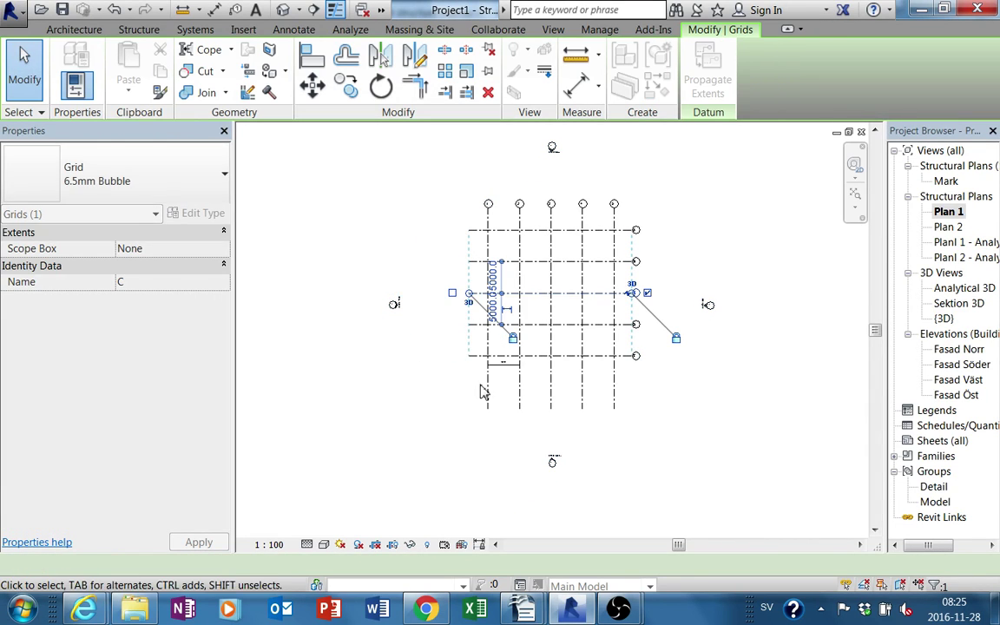
pyautogui.click(519, 405)
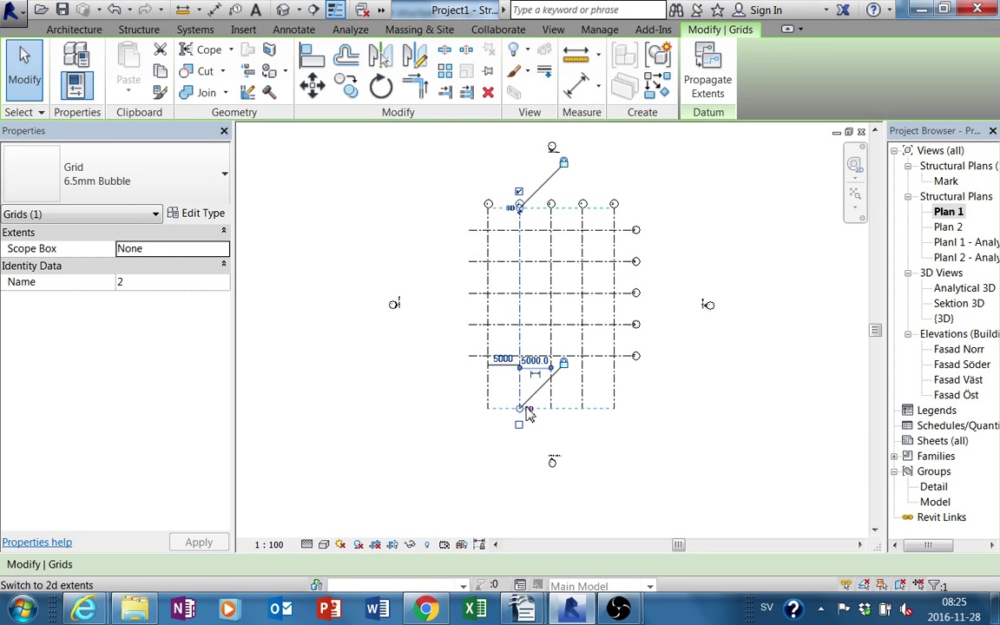
pyautogui.click(551, 399)
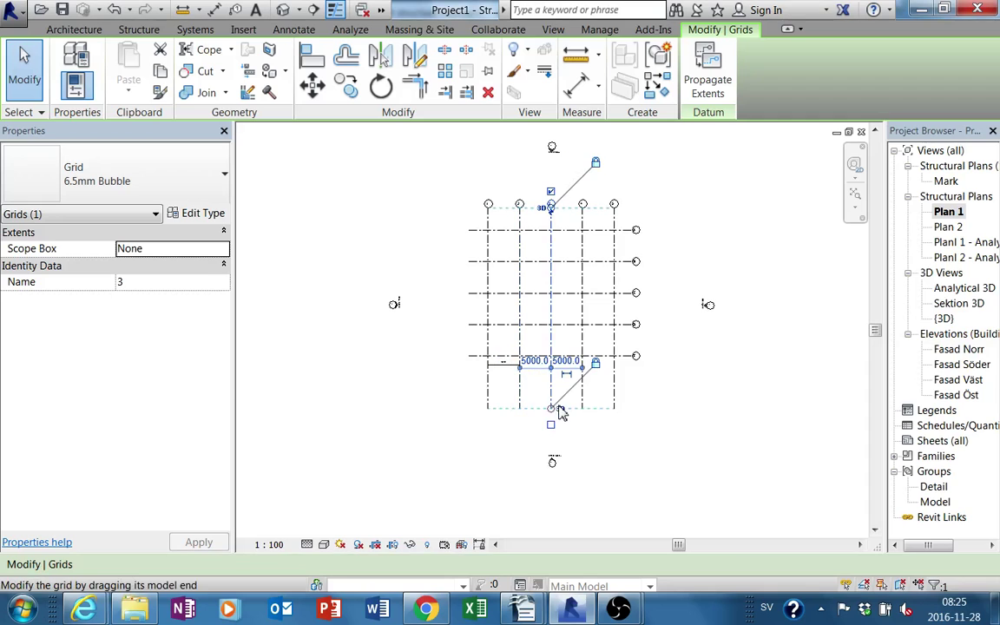
pyautogui.moveTo(552, 406); pyautogui.dragTo(552, 375)
pyautogui.click(533, 462)
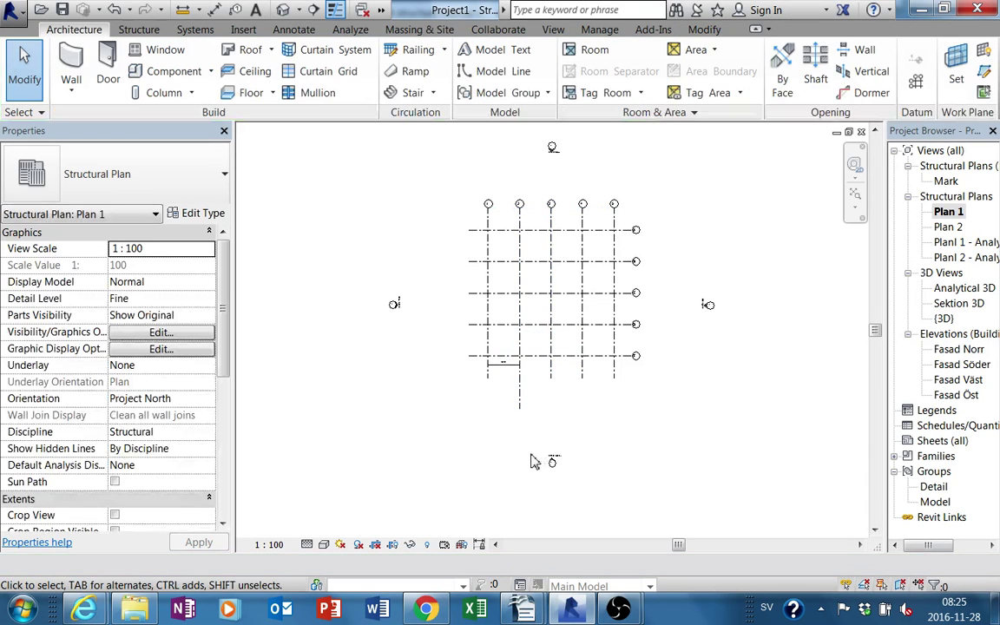
# Delete the dimension between grids 1 and 2 and pull grid 2's lower end up to match
pyautogui.click(518, 373)
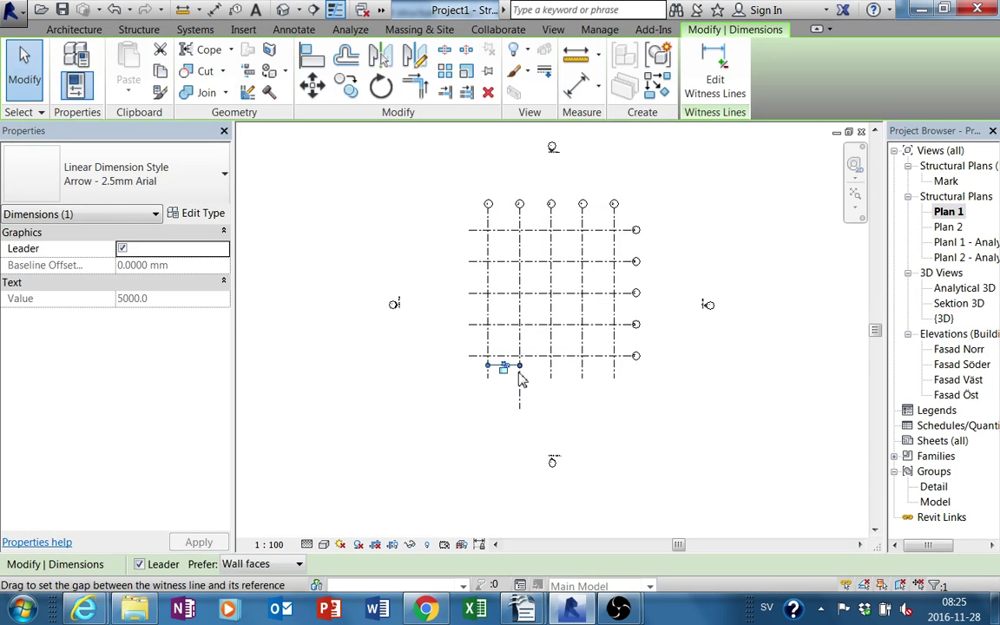
pyautogui.press('Delete')
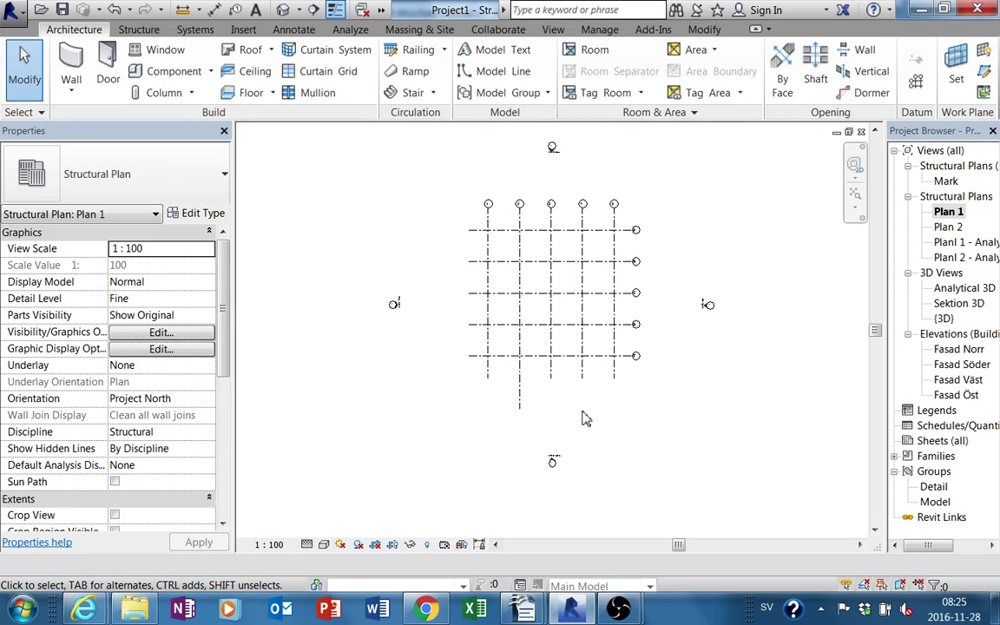
pyautogui.click(529, 405)
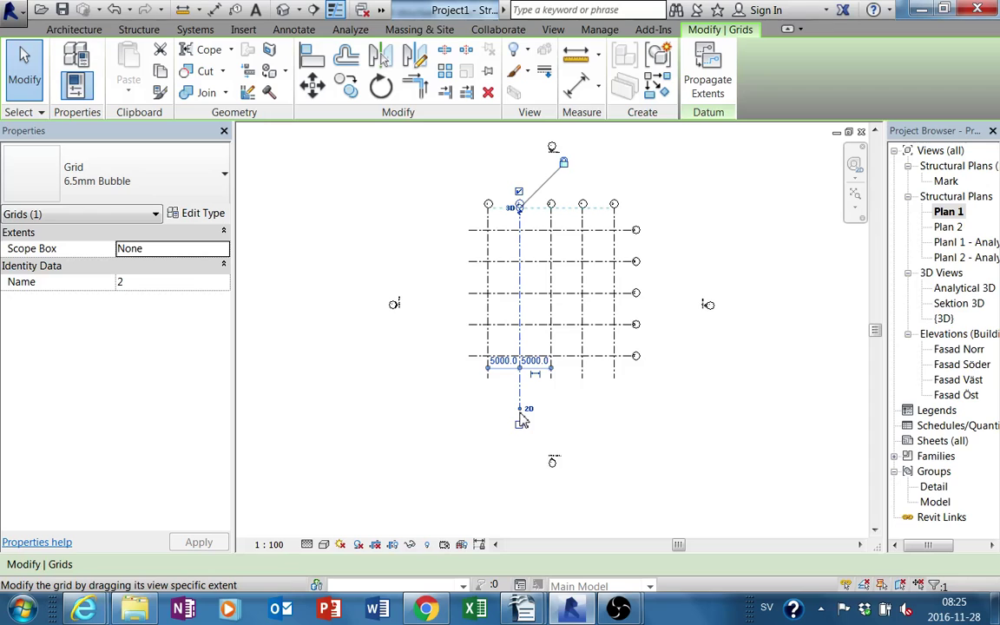
pyautogui.scroll(1, 519, 430)
pyautogui.scroll(3, 520, 425)
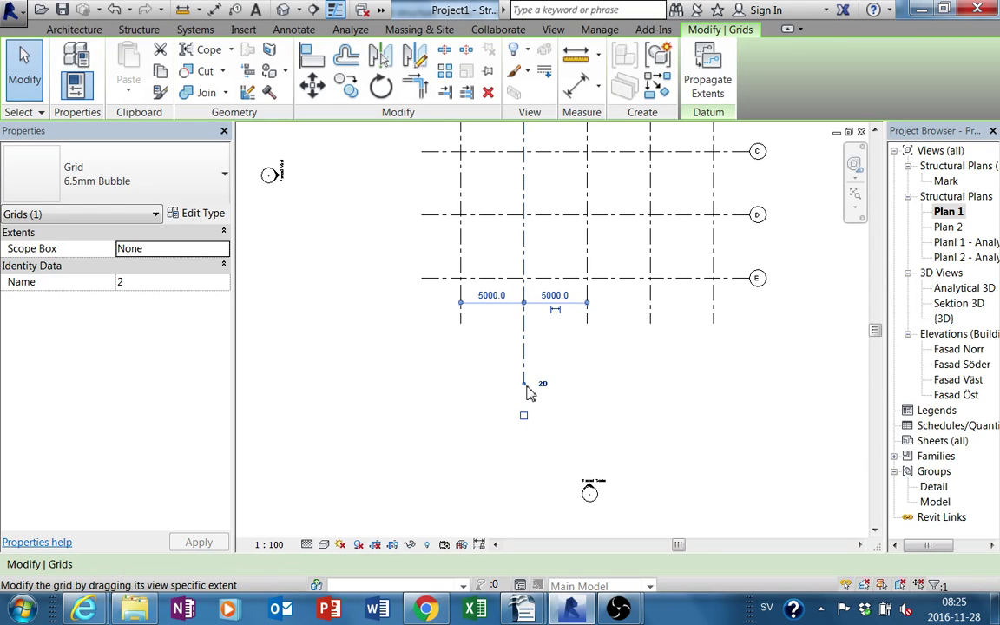
pyautogui.moveTo(528, 393); pyautogui.dragTo(528, 323)
pyautogui.click(569, 382)
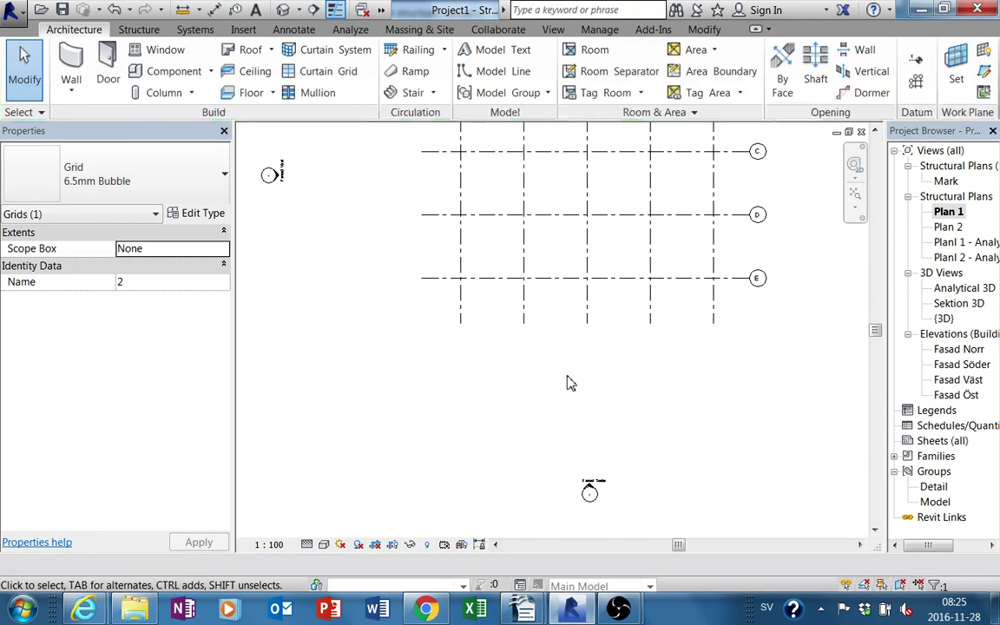
pyautogui.scroll(-2, 570, 382)
pyautogui.moveTo(647, 430); pyautogui.dragTo(548, 471, button='middle')
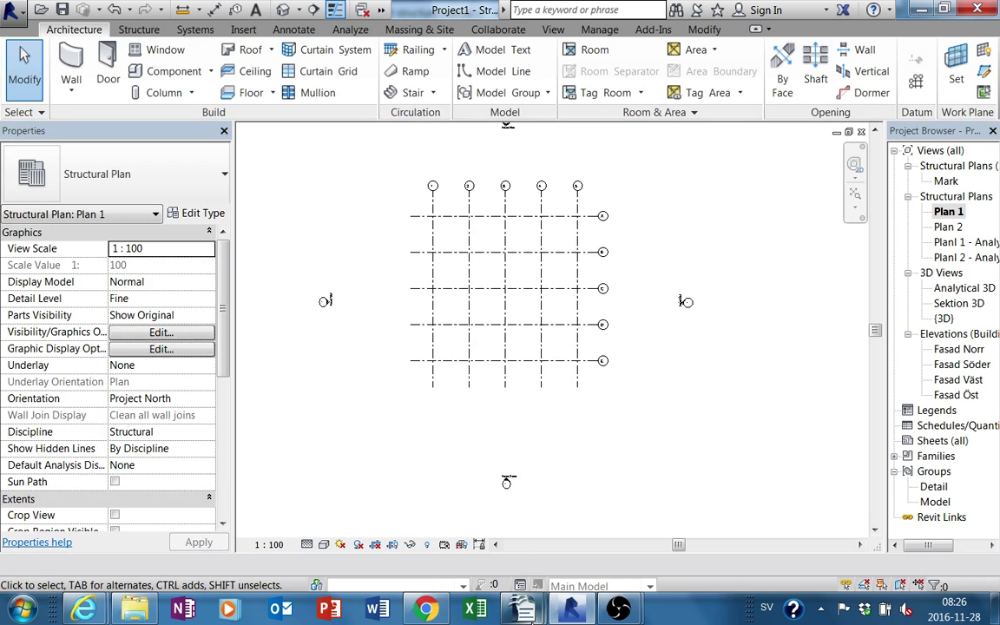
pyautogui.scroll(2, 555, 230)
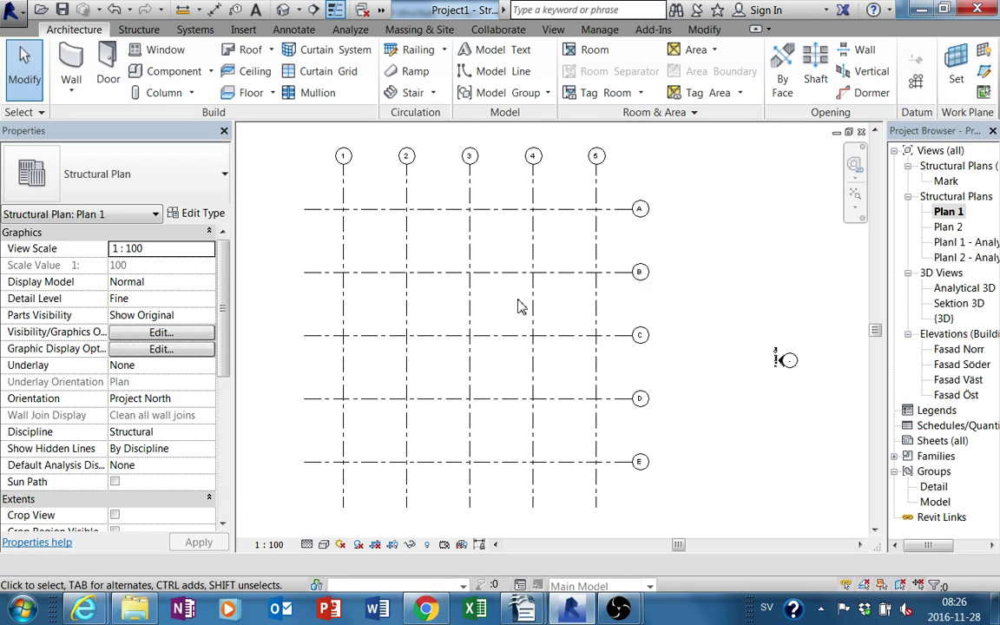
pyautogui.moveTo(522, 609)
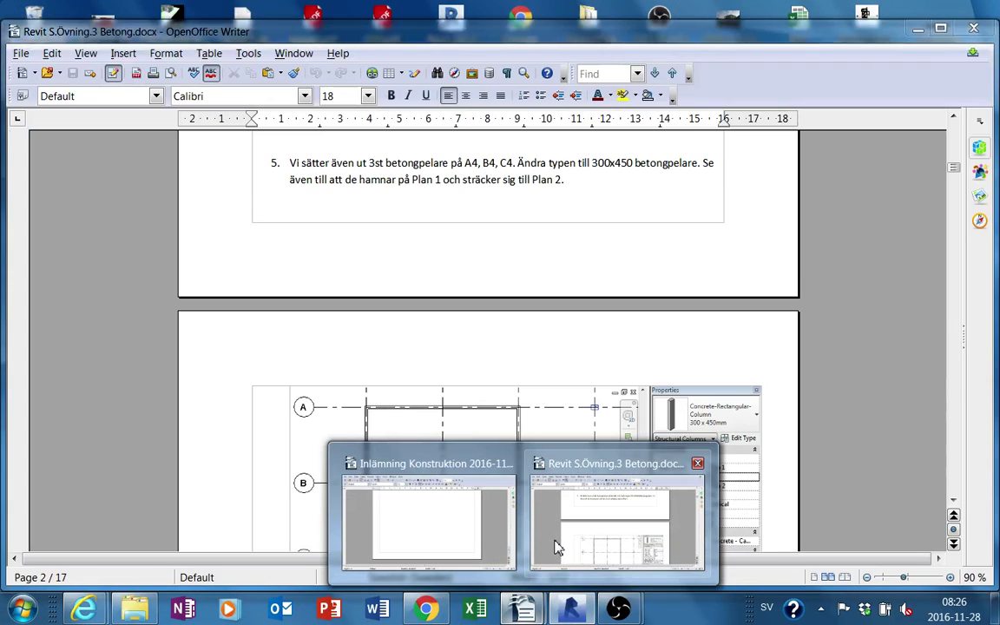
# Read through wall steps 3–5 in the Writer exercise document, then minimize it
pyautogui.click(556, 546)
pyautogui.scroll(-3, 566, 505)
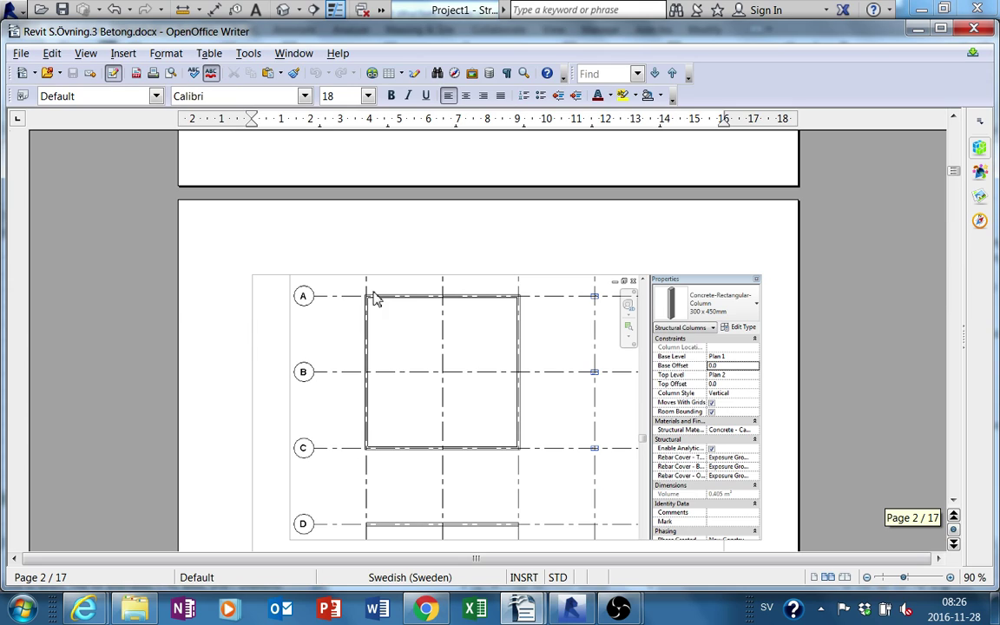
pyautogui.scroll(-1, 504, 321)
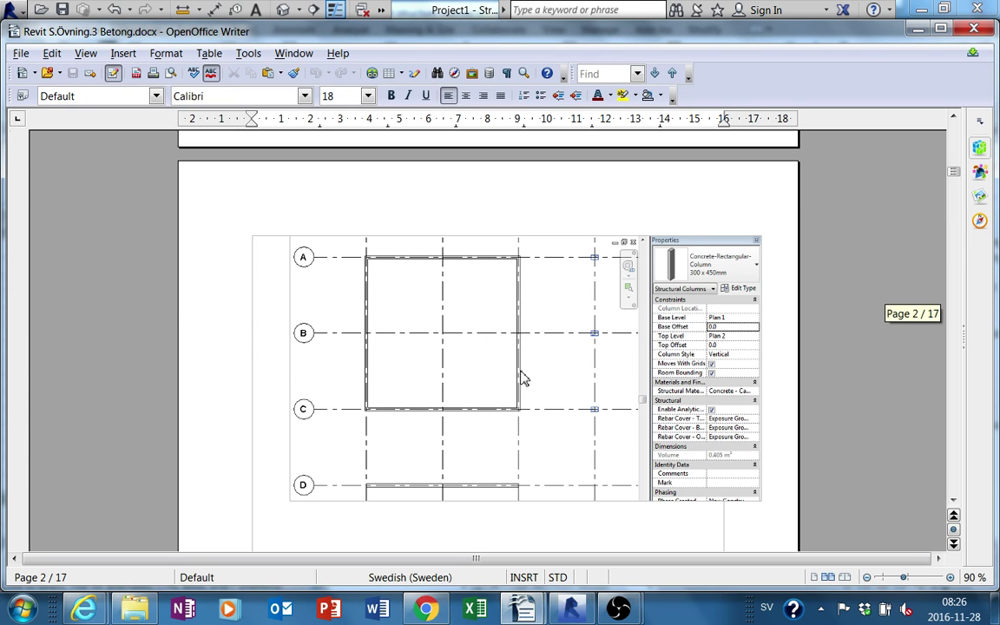
pyautogui.scroll(2, 460, 347)
pyautogui.scroll(5, 517, 375)
pyautogui.scroll(4, 526, 383)
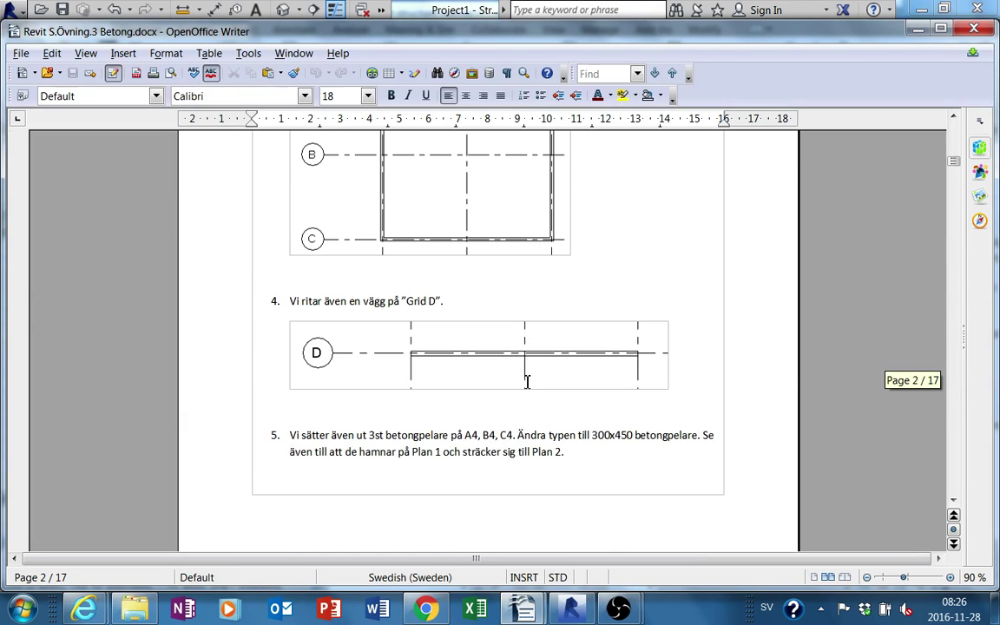
pyautogui.scroll(10, 521, 399)
pyautogui.scroll(5, 517, 410)
pyautogui.scroll(-4, 517, 410)
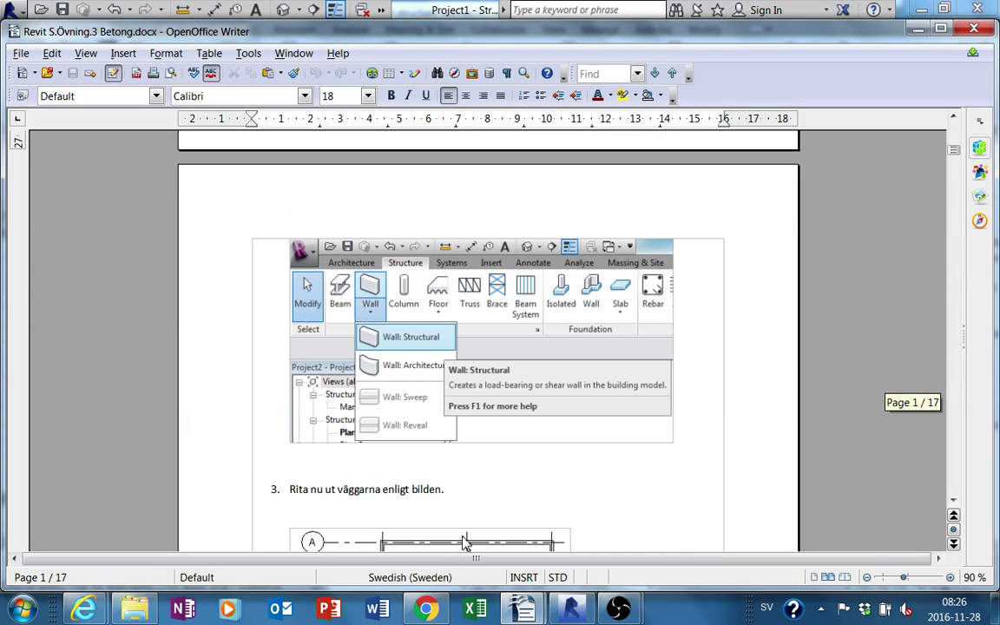
pyautogui.scroll(-1, 465, 542)
pyautogui.scroll(-4, 469, 504)
pyautogui.scroll(-9, 468, 503)
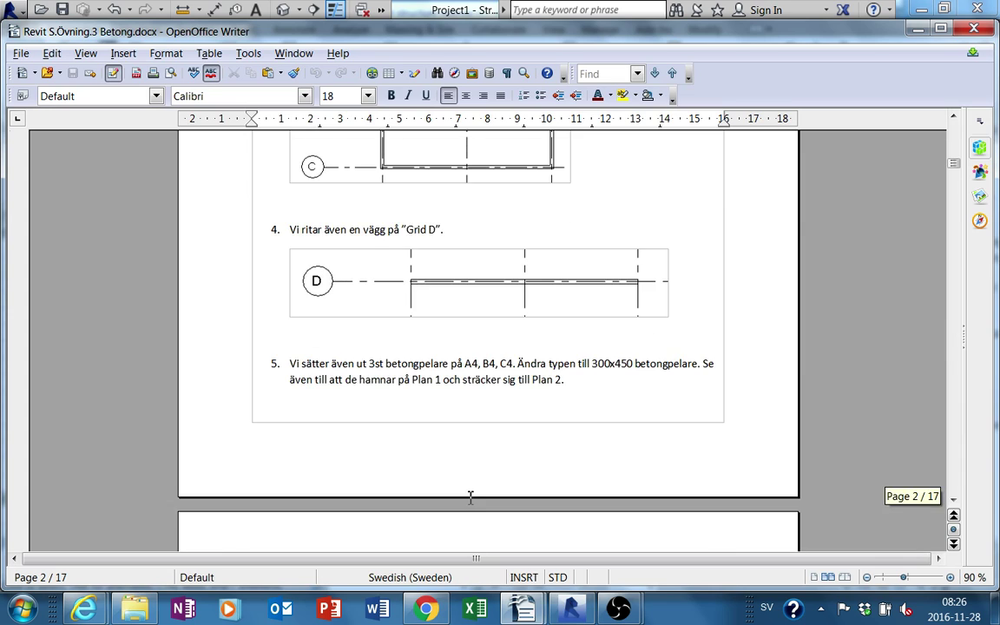
pyautogui.scroll(5, 472, 495)
pyautogui.scroll(5, 488, 504)
pyautogui.scroll(1, 612, 295)
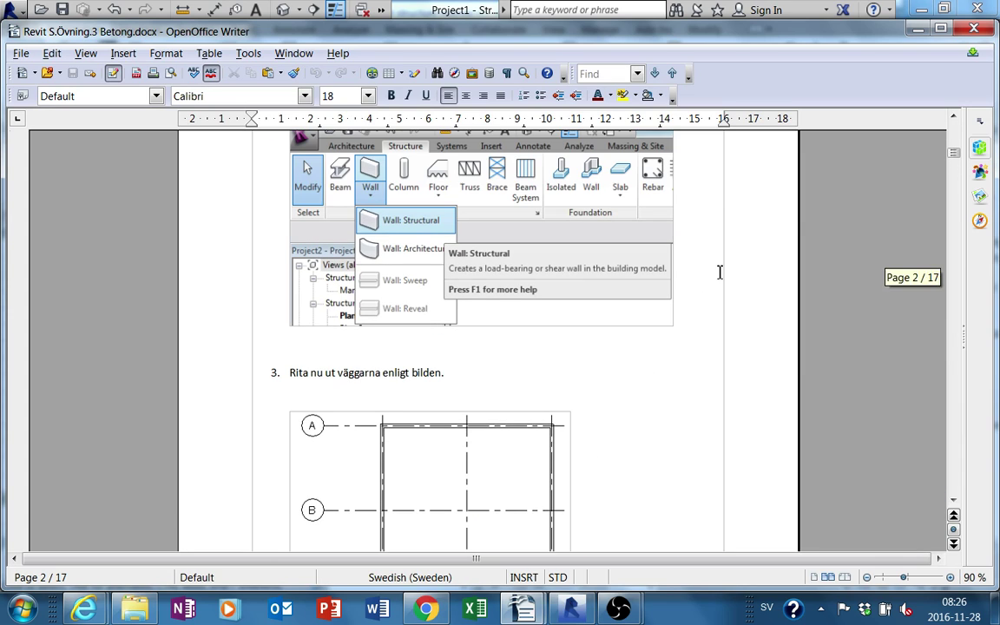
pyautogui.click(917, 28)
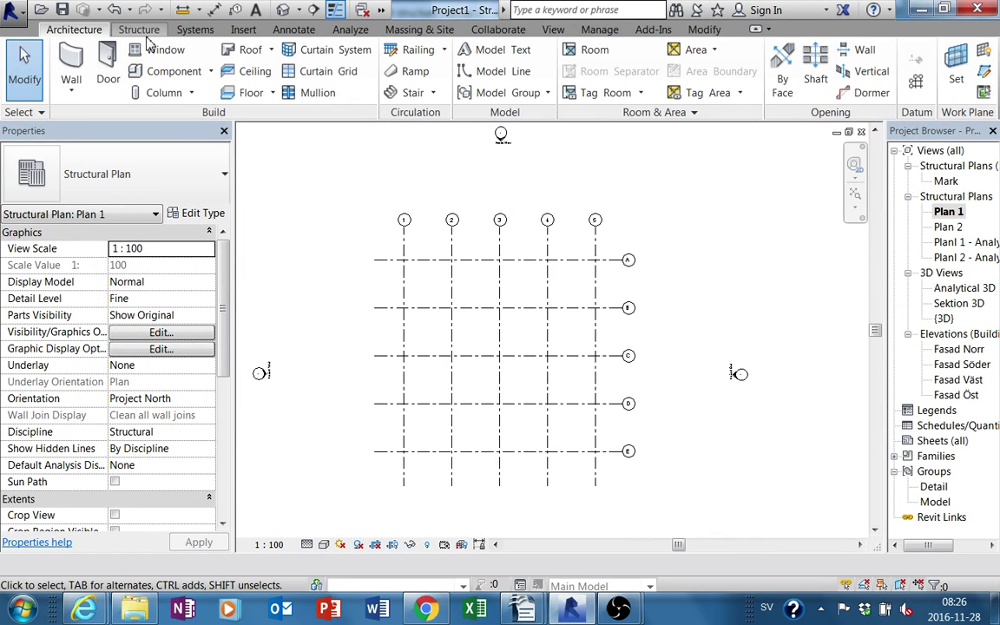
# Start a structural wall set to Height with top at Plan 2, drawn as a rectangle
pyautogui.click(143, 31)
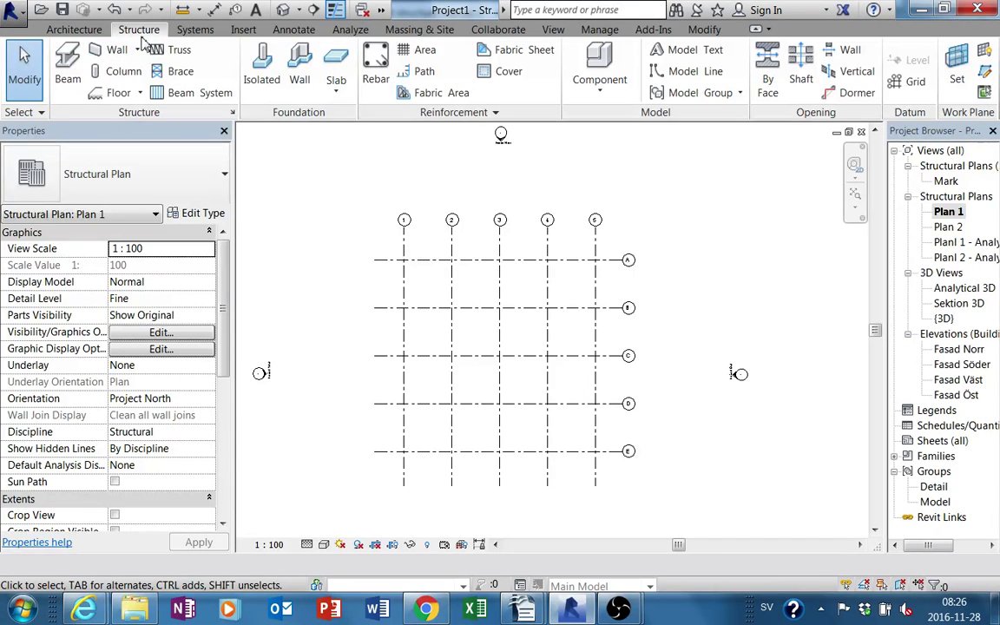
pyautogui.click(115, 50)
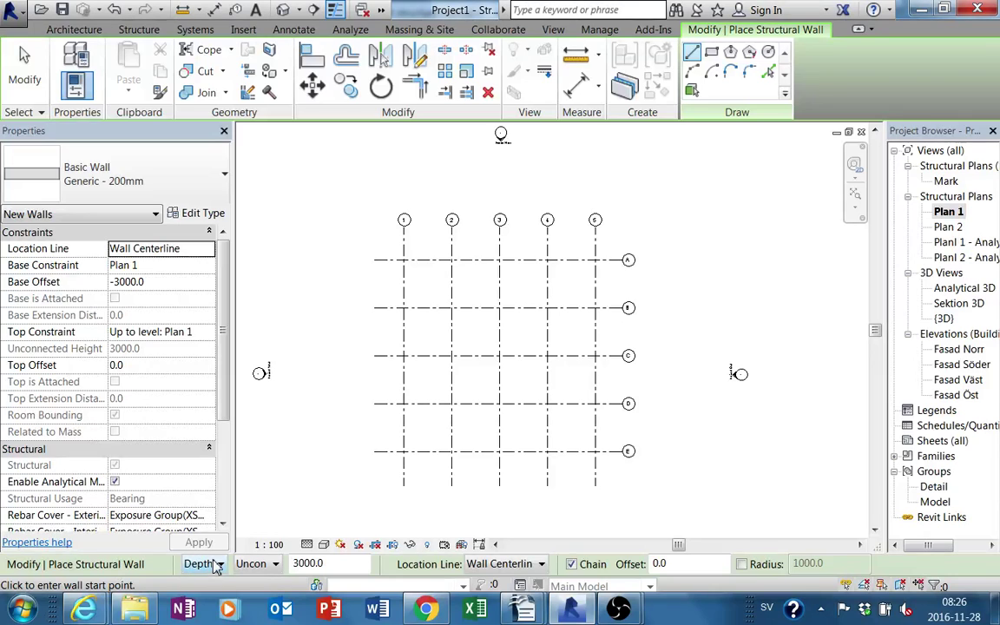
pyautogui.click(201, 595)
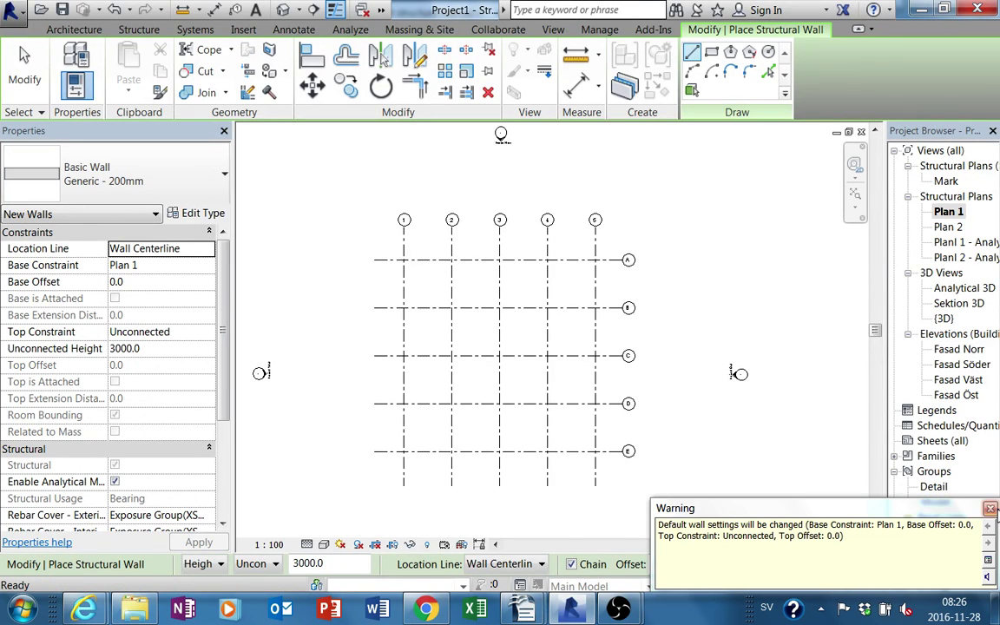
pyautogui.click(990, 509)
pyautogui.click(255, 564)
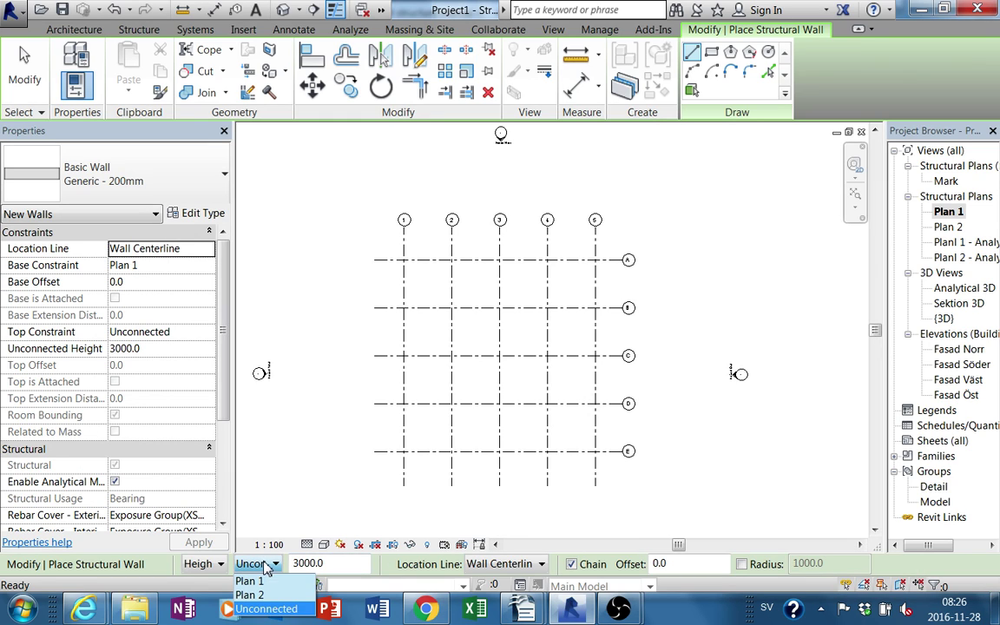
pyautogui.click(249, 594)
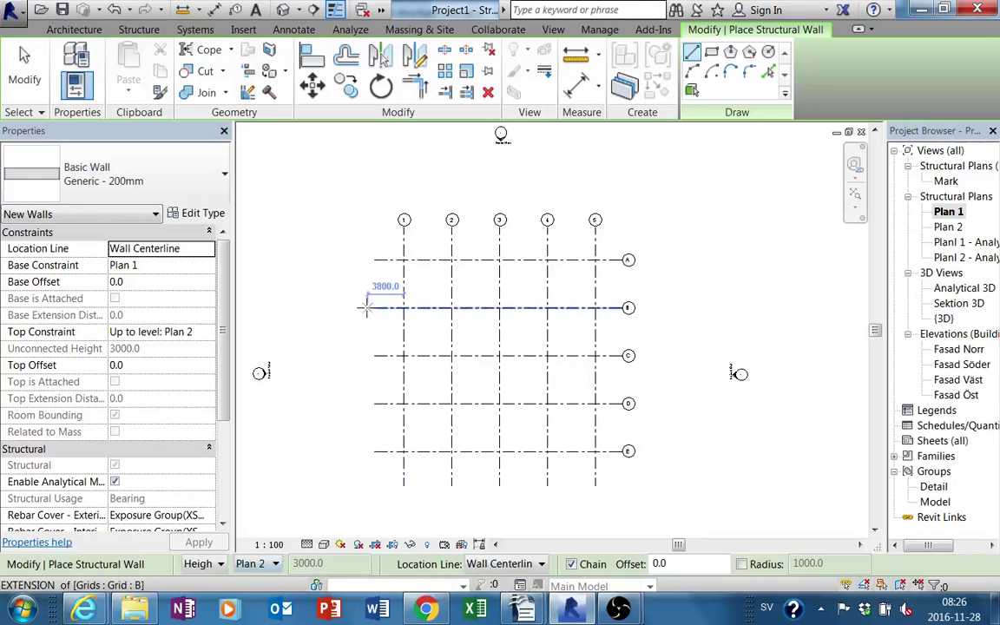
pyautogui.click(712, 53)
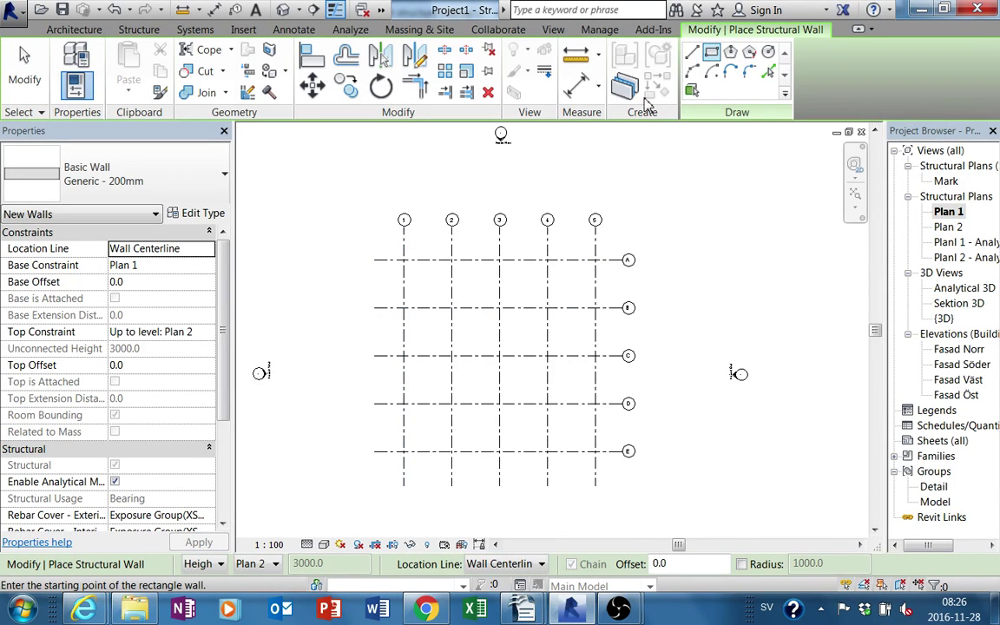
# Draw the wall rectangle from grid A/1 to grid C/3
pyautogui.click(404, 260)
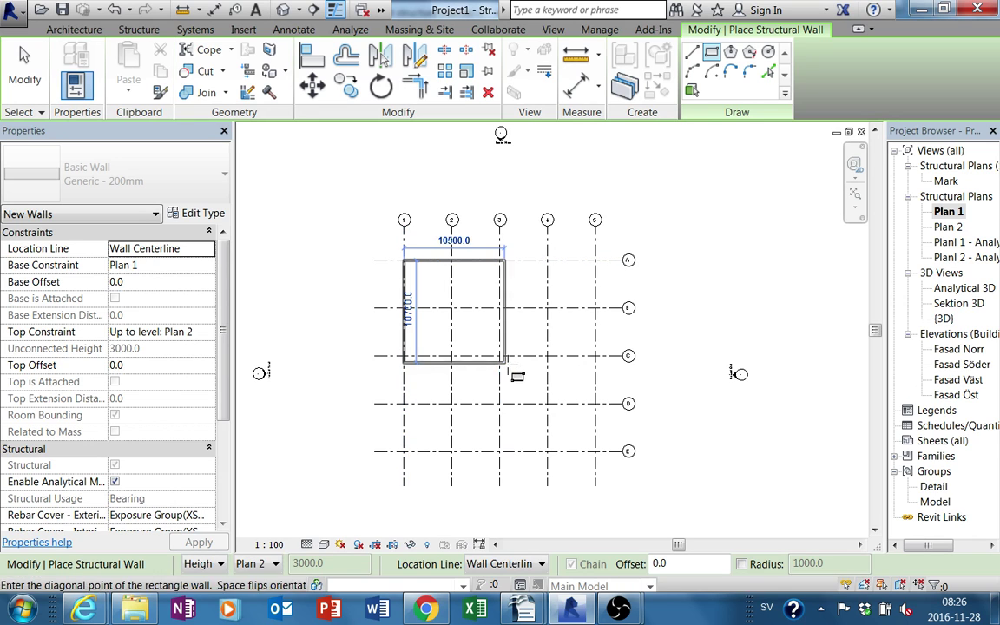
pyautogui.click(499, 354)
pyautogui.scroll(1, 499, 355)
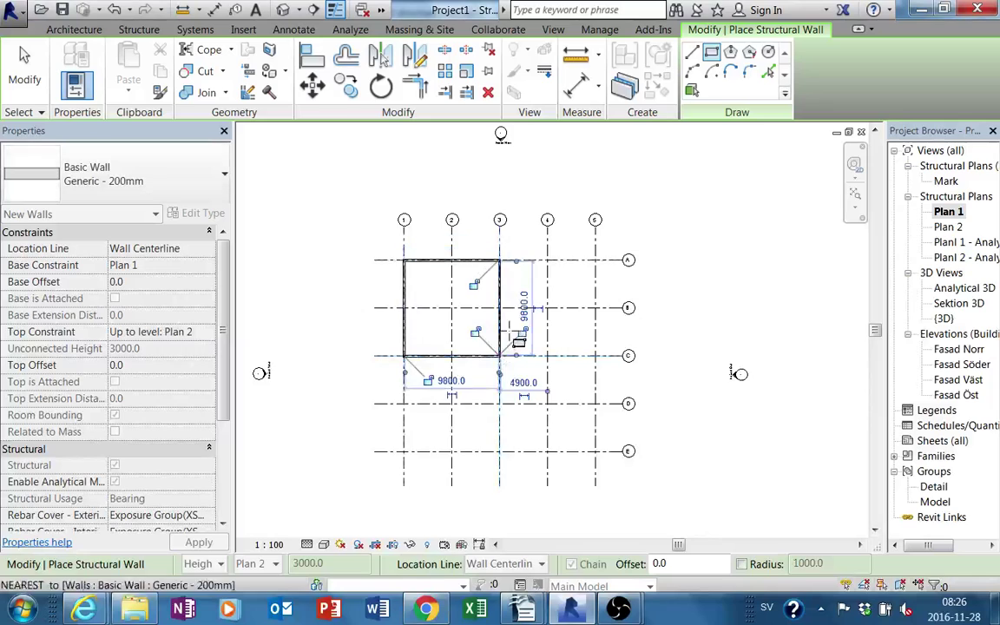
pyautogui.scroll(2, 512, 369)
pyautogui.scroll(1, 529, 387)
pyautogui.scroll(1, 549, 404)
pyautogui.press('Escape')
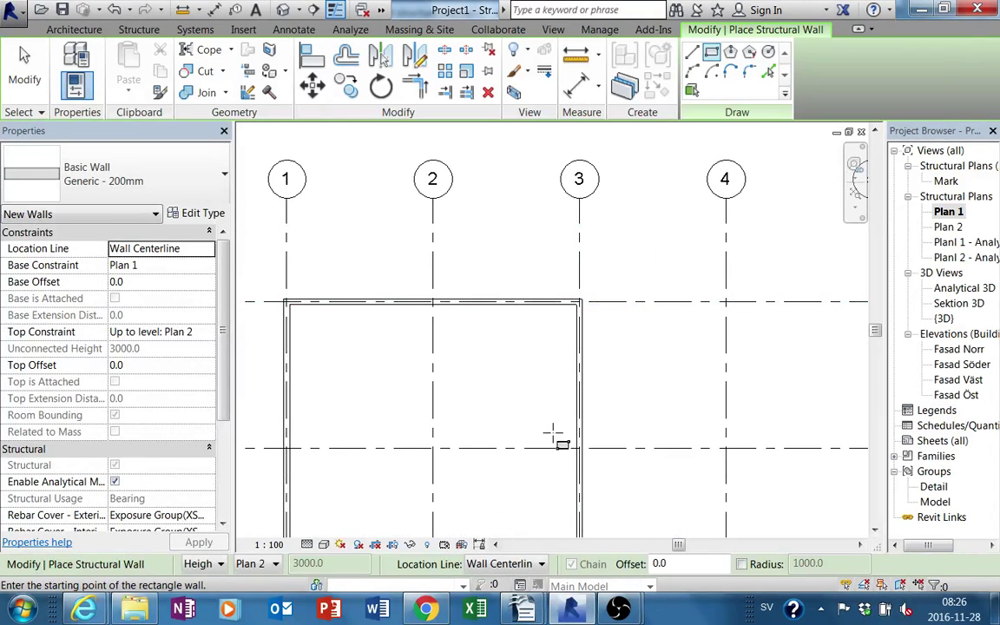
pyautogui.press('Escape')
pyautogui.scroll(-2, 545, 364)
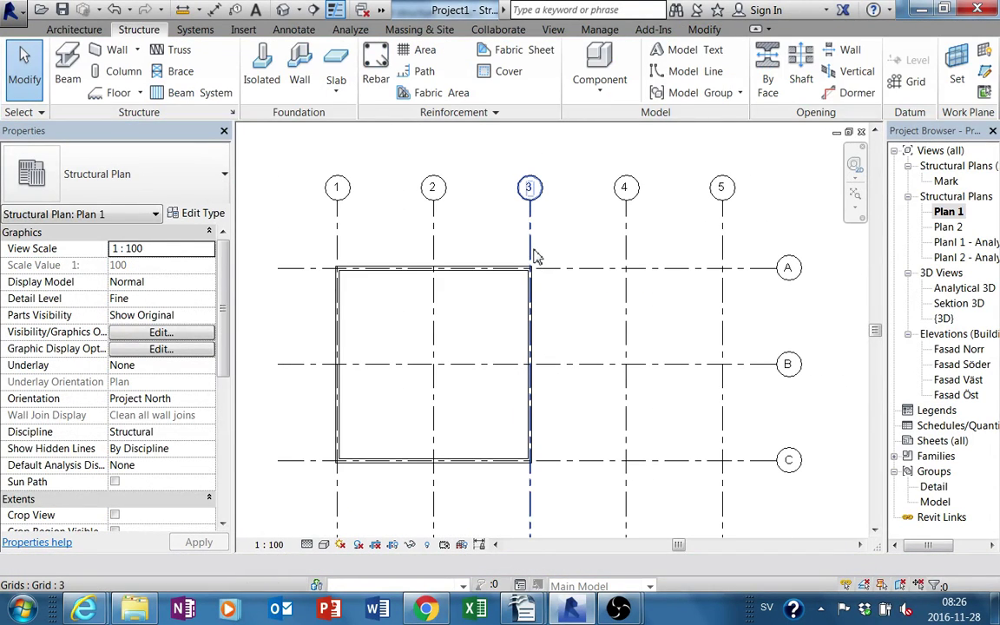
# Select grid 3 and the wall along it, undoing an accidental grid shift
pyautogui.click(529, 253)
pyautogui.moveTo(529, 260); pyautogui.dragTo(539, 373)
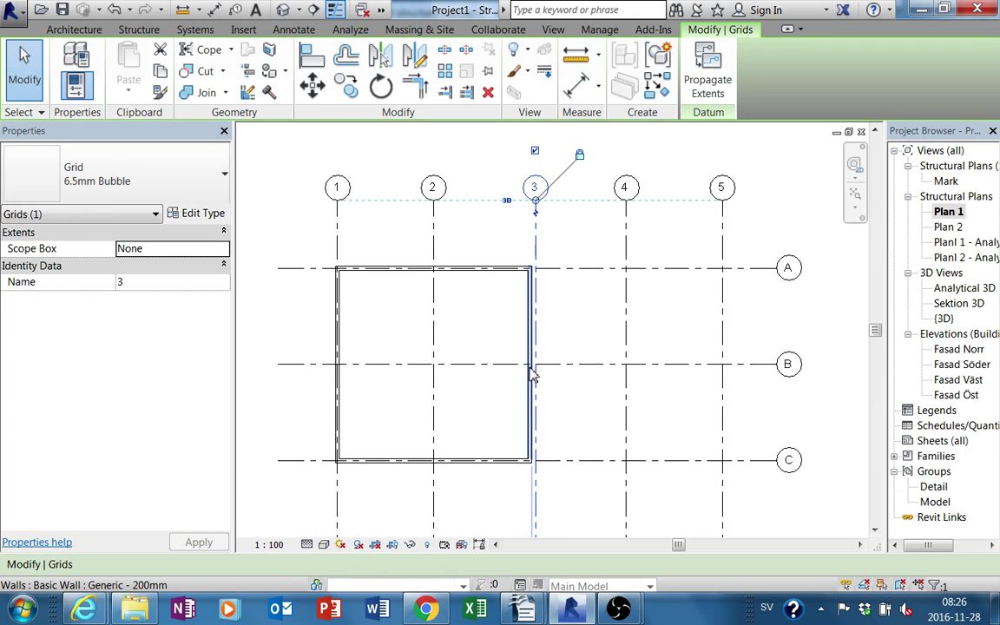
pyautogui.hotkey('ctrl', 'z')
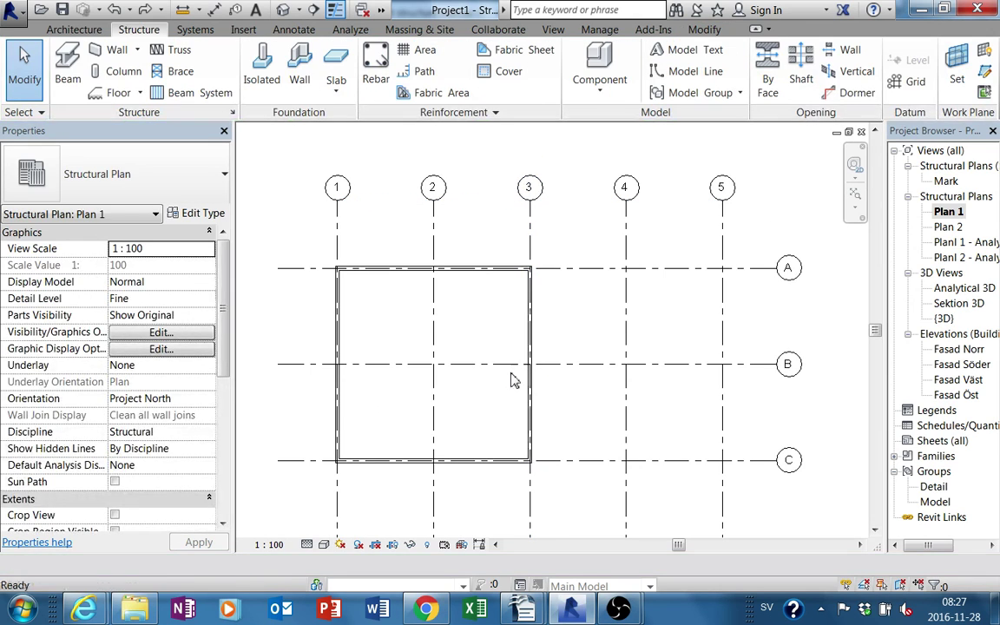
pyautogui.click(529, 295)
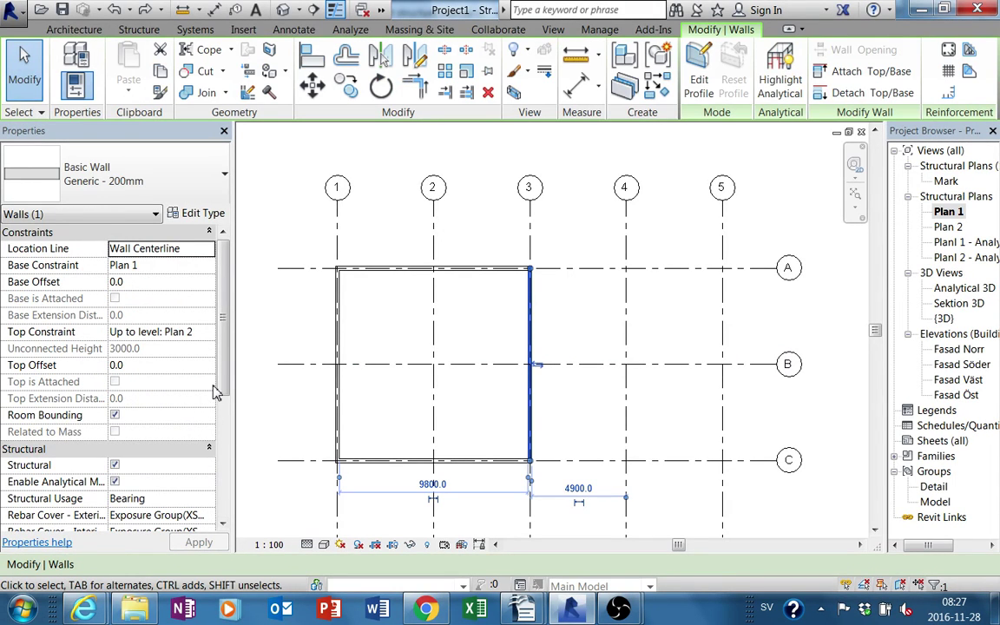
pyautogui.moveTo(222, 371); pyautogui.dragTo(236, 491)
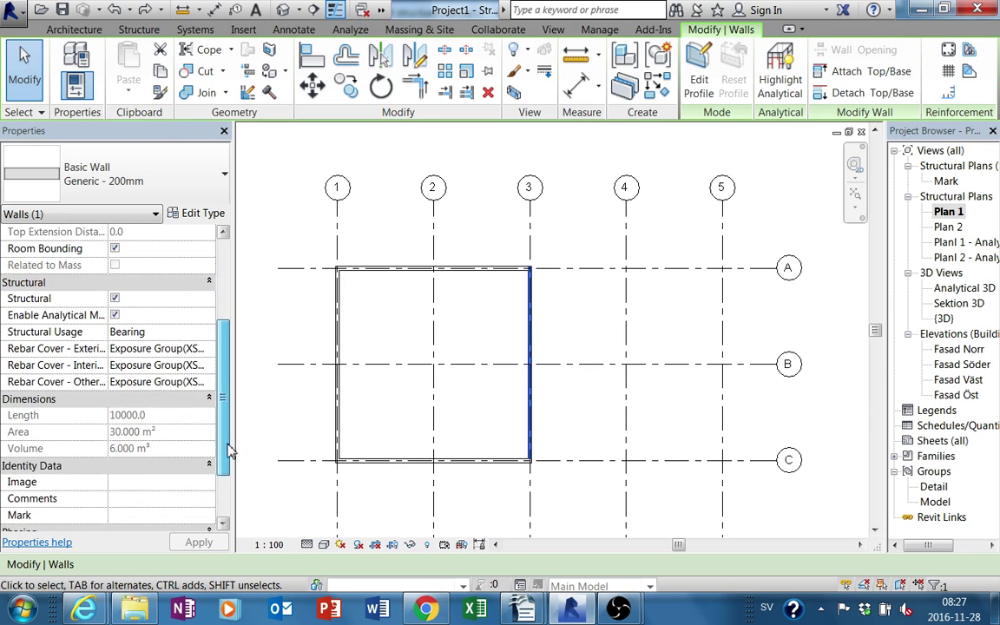
pyautogui.scroll(1, 551, 301)
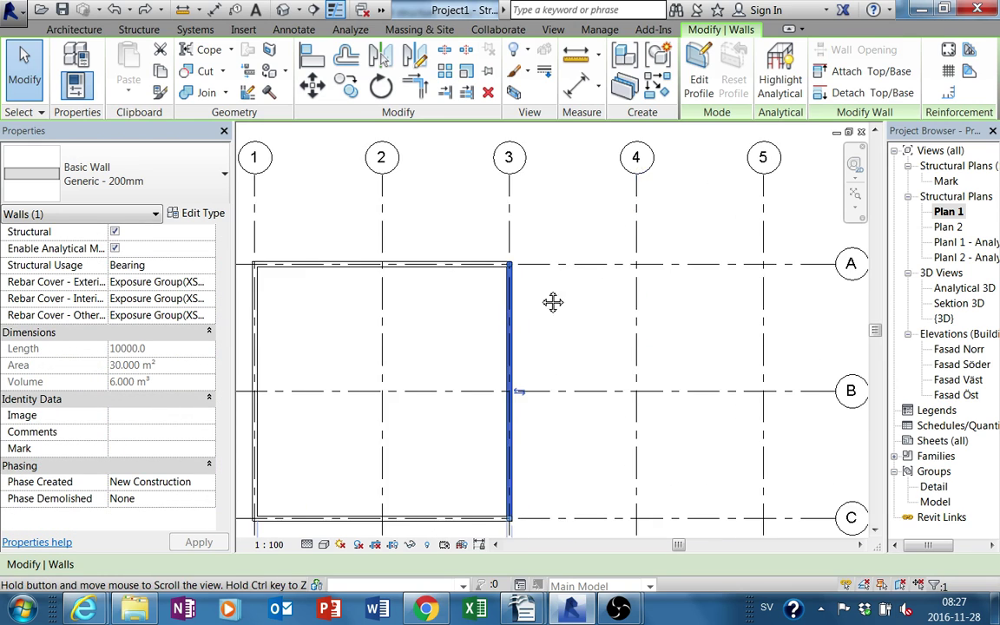
pyautogui.press('Escape')
pyautogui.scroll(3, 546, 304)
pyautogui.click(557, 317)
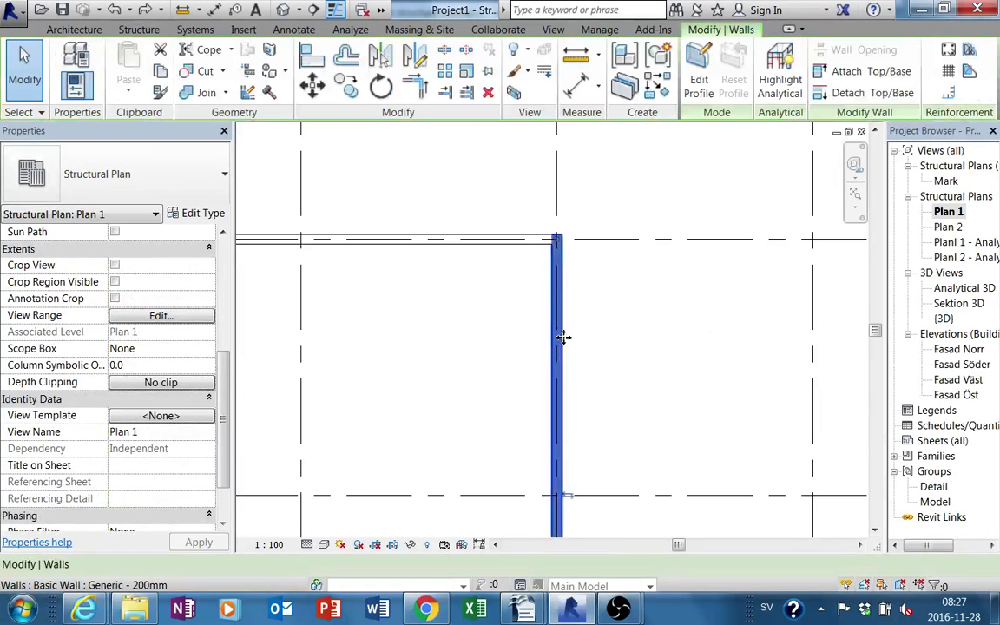
pyautogui.scroll(-2, 546, 321)
# Align the grid 3 wall face to grid line 3 and lock it
pyautogui.press('l')
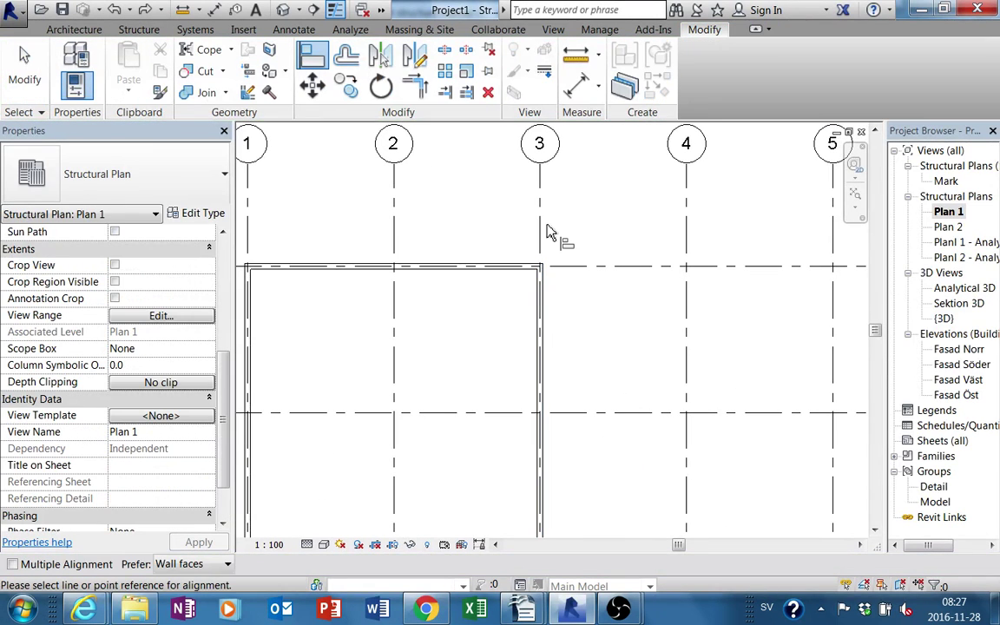
pyautogui.click(543, 221)
pyautogui.scroll(2, 540, 347)
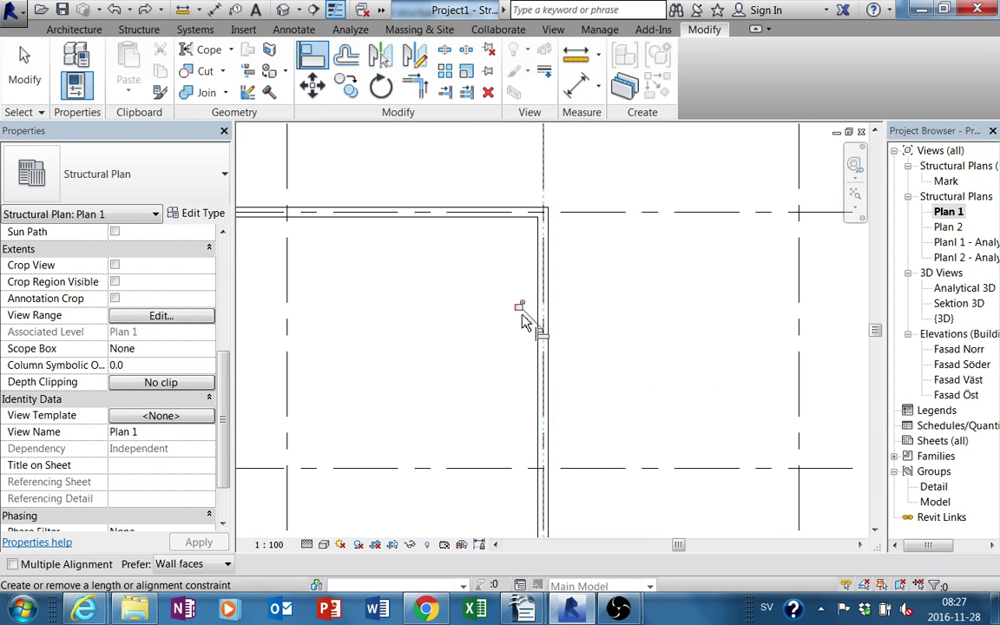
pyautogui.scroll(-2, 537, 295)
pyautogui.press('Escape')
# Shift grid 3 to check the locked wall follows it
pyautogui.click(545, 201)
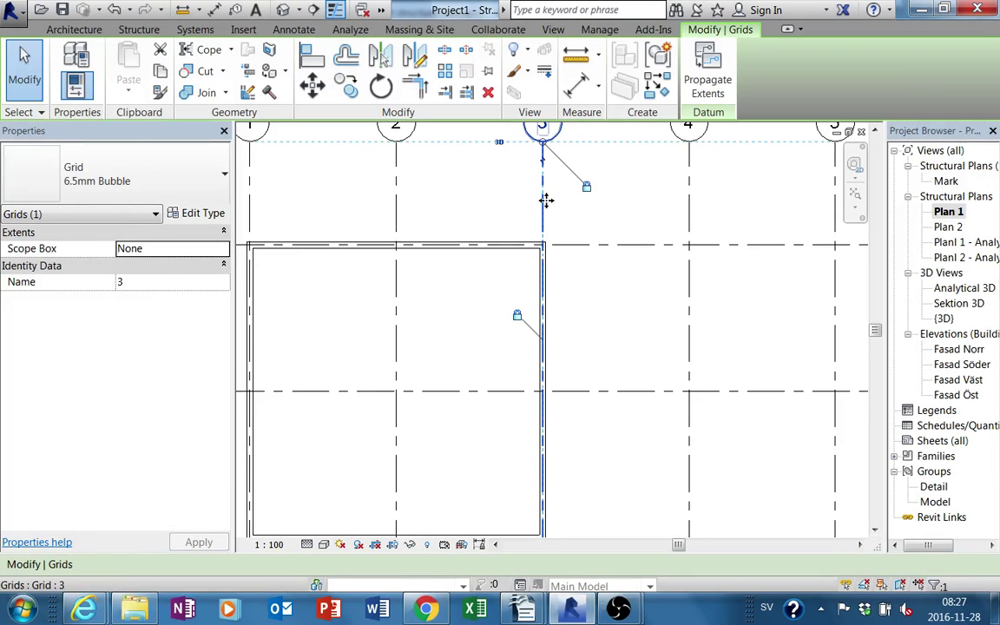
pyautogui.moveTo(545, 201); pyautogui.dragTo(547, 222)
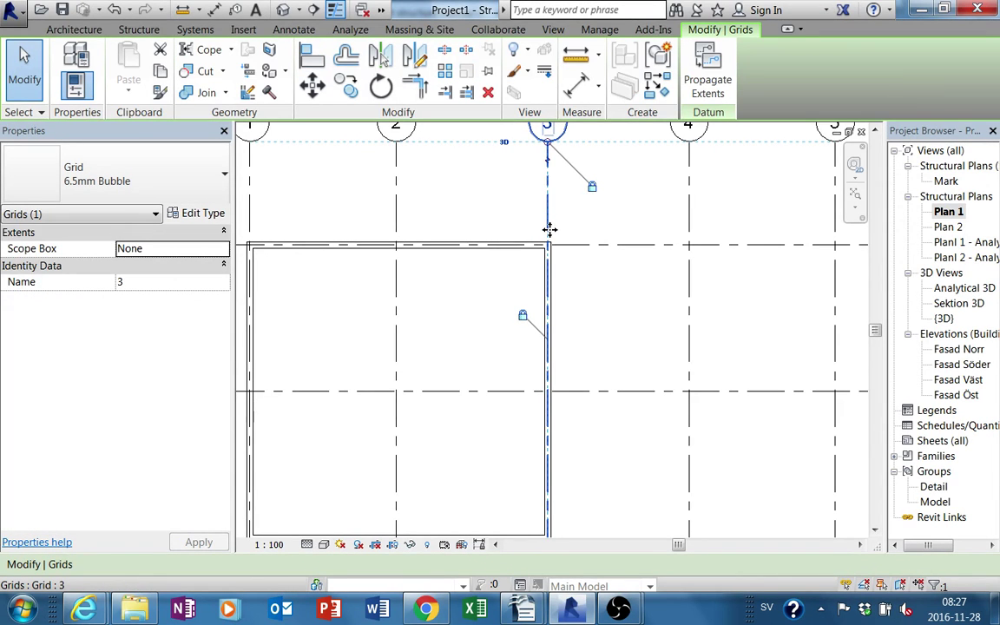
pyautogui.press('Escape')
pyautogui.scroll(-3, 584, 272)
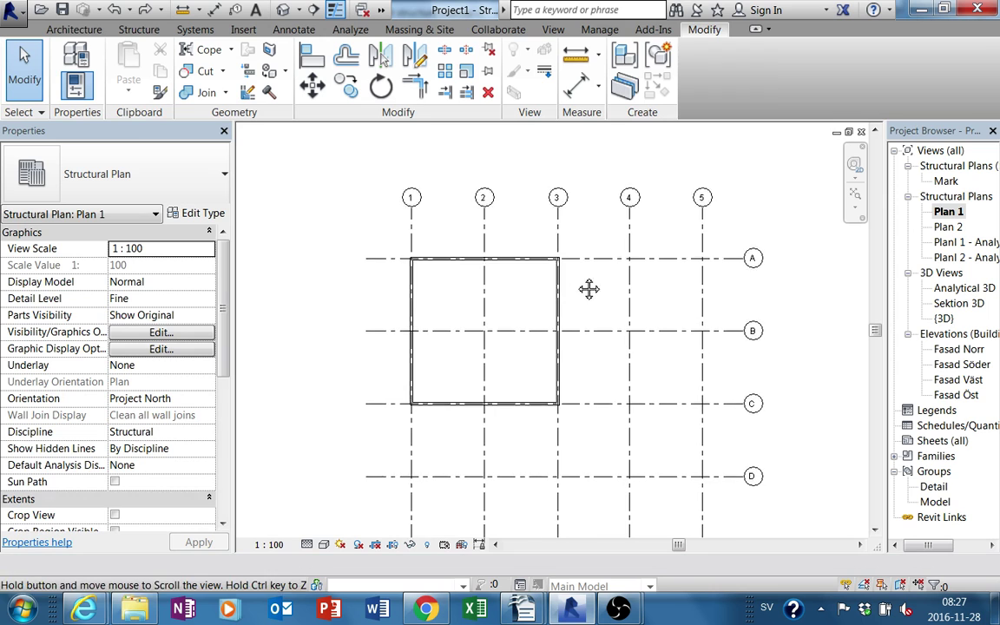
pyautogui.scroll(1, 569, 269)
pyautogui.click(538, 198)
pyautogui.moveTo(545, 384)
pyautogui.mouseDown(button='middle')
pyautogui.moveTo(545, 302)
pyautogui.moveTo(529, 342)
pyautogui.mouseUp(button='middle')
pyautogui.press('Escape')
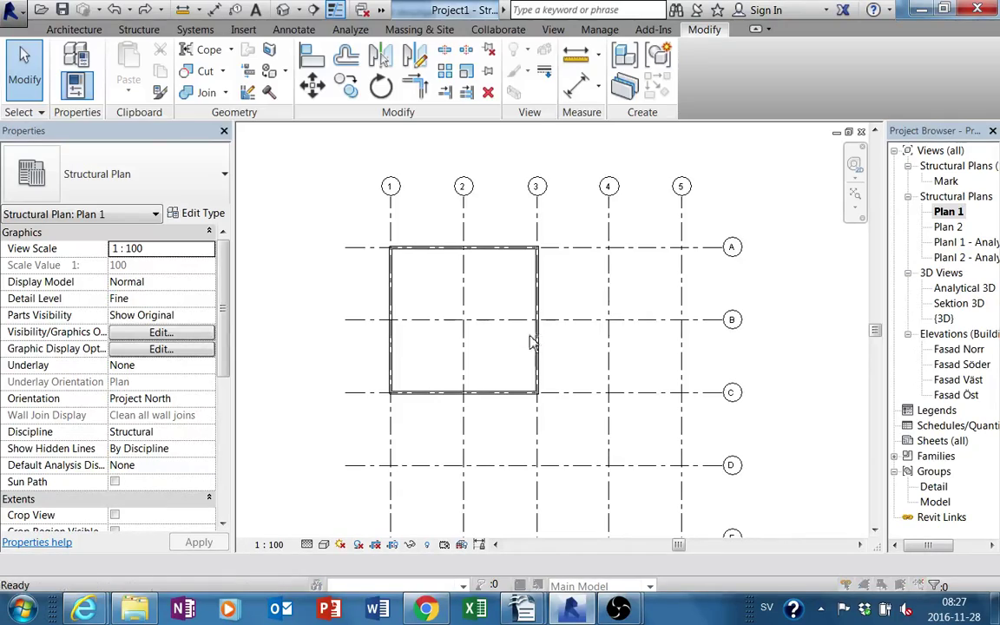
# Save the project, then bring up the Writer instructions
pyautogui.hotkey('ctrl', 's')
pyautogui.press('Escape')
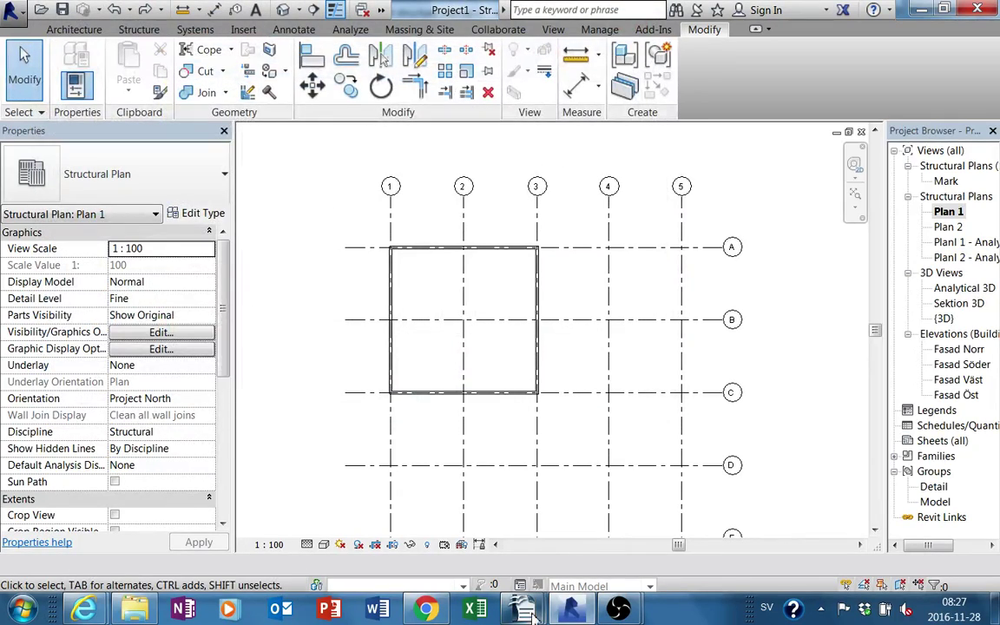
pyautogui.moveTo(521, 609)
pyautogui.click(584, 452)
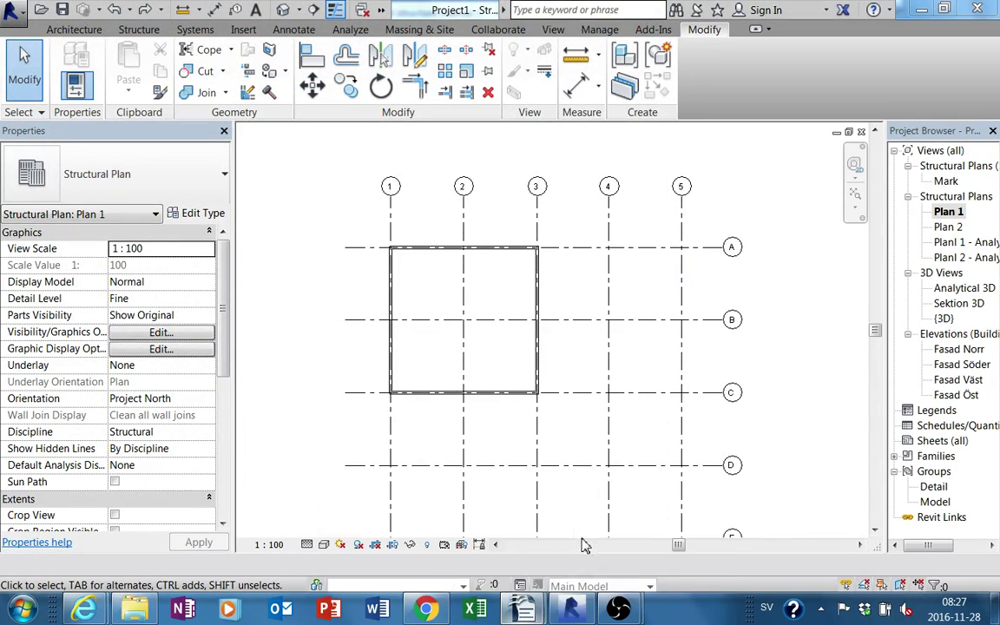
# Read step 4 on the Grid D wall, then return to Revit with grid rows D and E in view
pyautogui.scroll(-4, 584, 452)
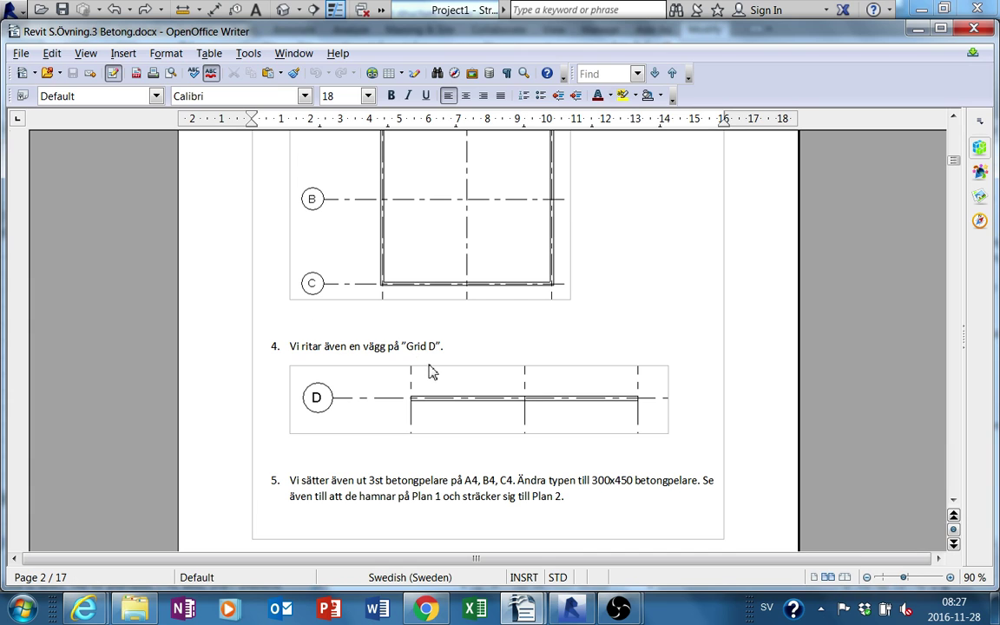
pyautogui.click(918, 31)
pyautogui.moveTo(557, 239); pyautogui.dragTo(538, 183, button='middle')
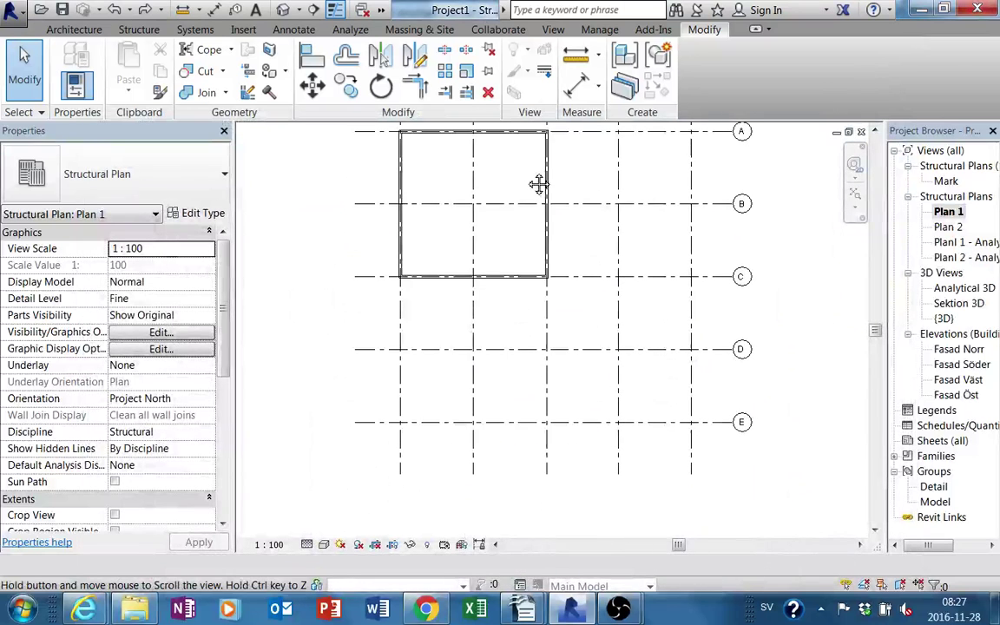
# Copy the Generic 200mm wall from grid C onto grid D, then view it in {3D}
pyautogui.click(513, 280)
pyautogui.click(346, 84)
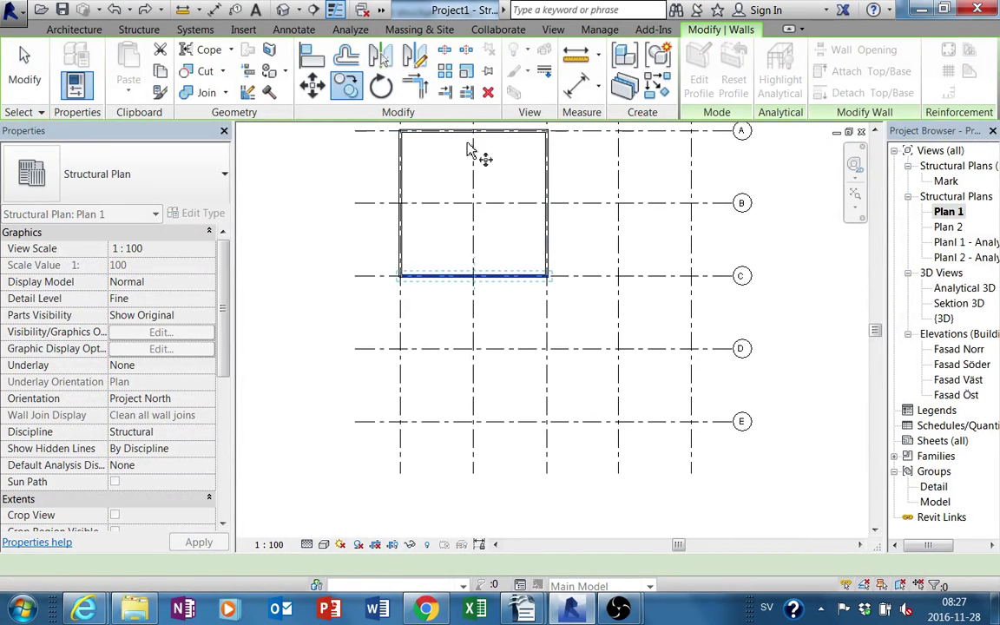
pyautogui.click(651, 277)
pyautogui.click(652, 360)
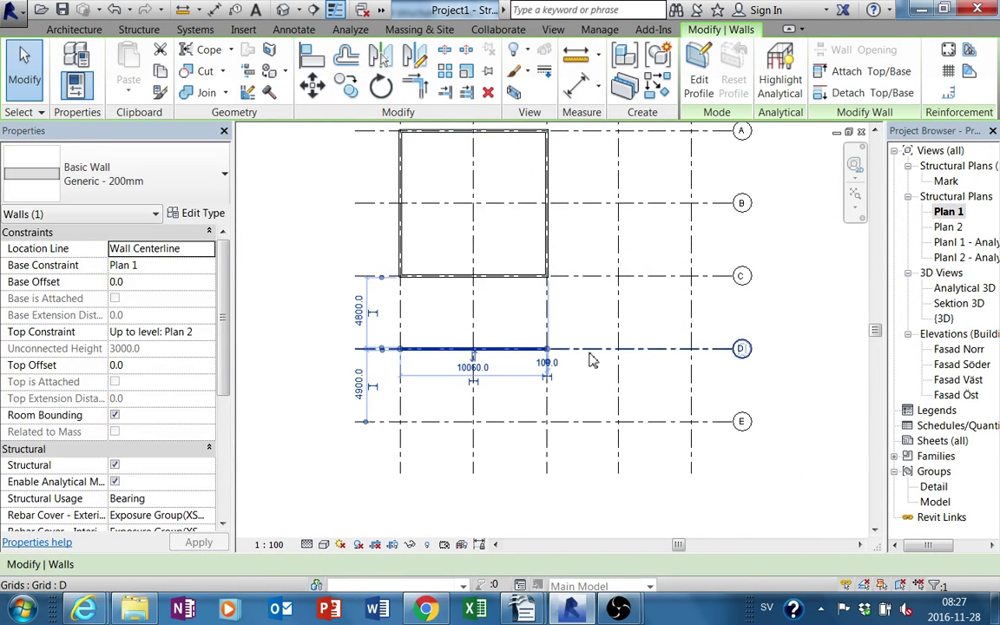
pyautogui.click(539, 384)
pyautogui.moveTo(539, 384); pyautogui.dragTo(535, 435, button='middle')
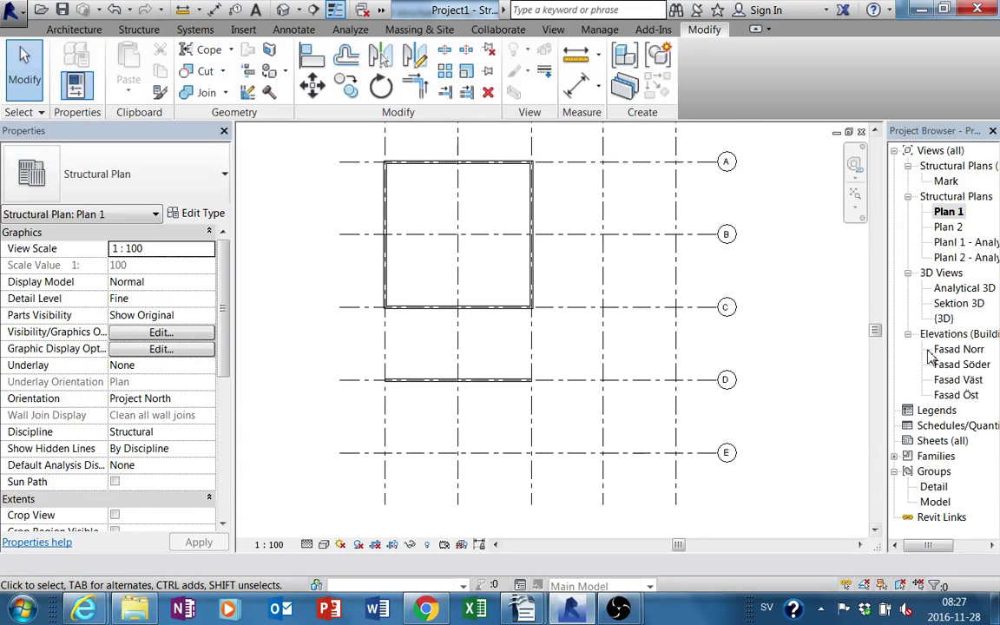
pyautogui.doubleClick(947, 328)
pyautogui.moveTo(547, 379)
pyautogui.mouseDown(button='middle')
pyautogui.moveTo(554, 368)
pyautogui.moveTo(601, 376)
pyautogui.moveTo(647, 402)
pyautogui.moveTo(758, 413)
pyautogui.mouseUp(button='middle')
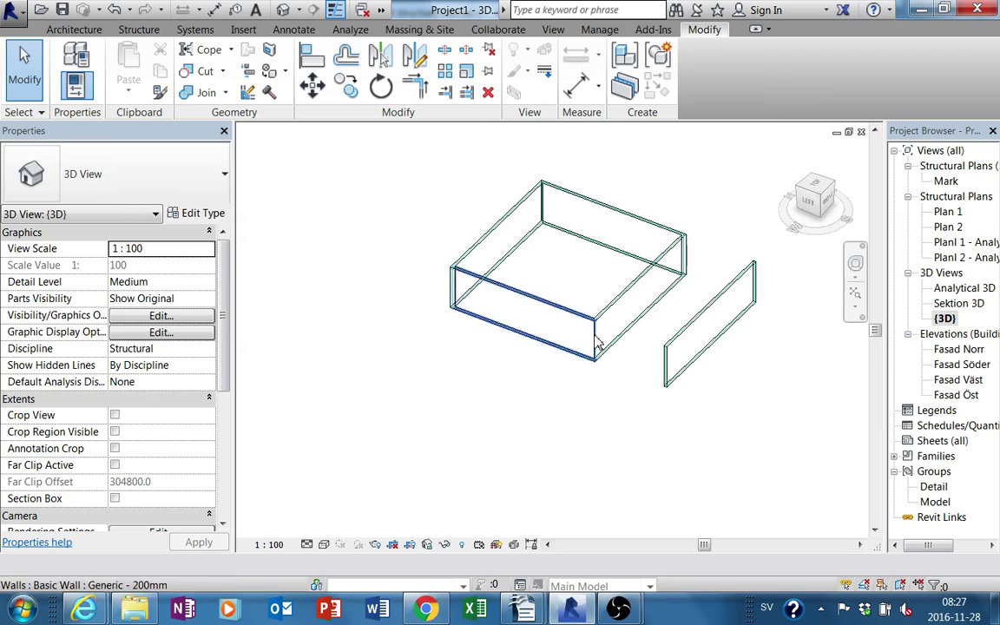
# Hide the analytical model lines and switch the {3D} view to Shaded
pyautogui.scroll(5, 655, 393)
pyautogui.moveTo(655, 393)
pyautogui.mouseDown(button='middle')
pyautogui.moveTo(549, 356)
pyautogui.moveTo(591, 397)
pyautogui.mouseUp(button='middle')
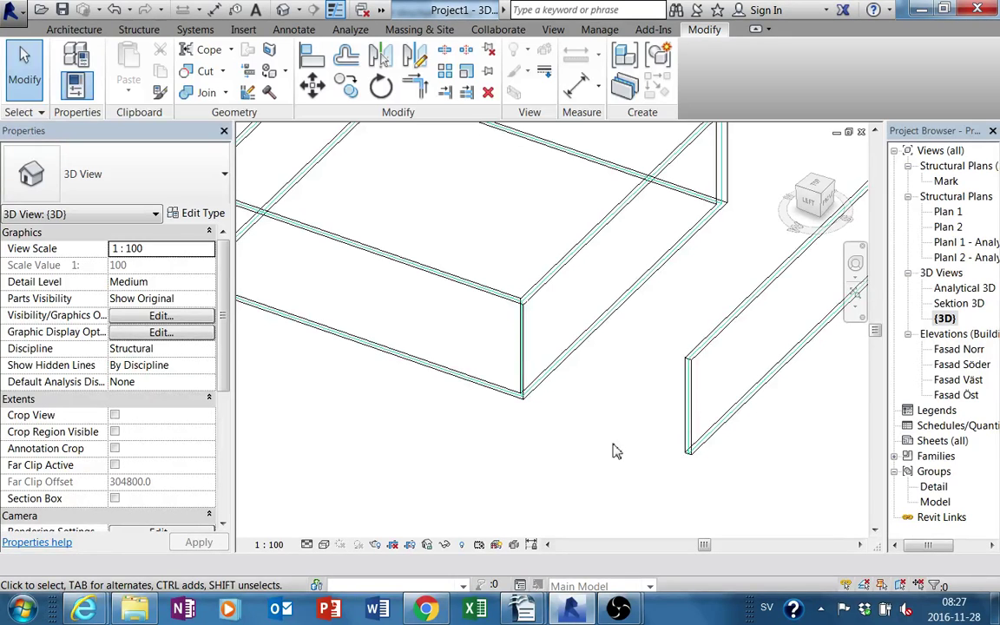
pyautogui.moveTo(615, 450); pyautogui.dragTo(620, 444, button='middle')
pyautogui.moveTo(501, 352)
pyautogui.mouseDown(button='middle')
pyautogui.moveTo(575, 391)
pyautogui.moveTo(659, 406)
pyautogui.mouseUp(button='middle')
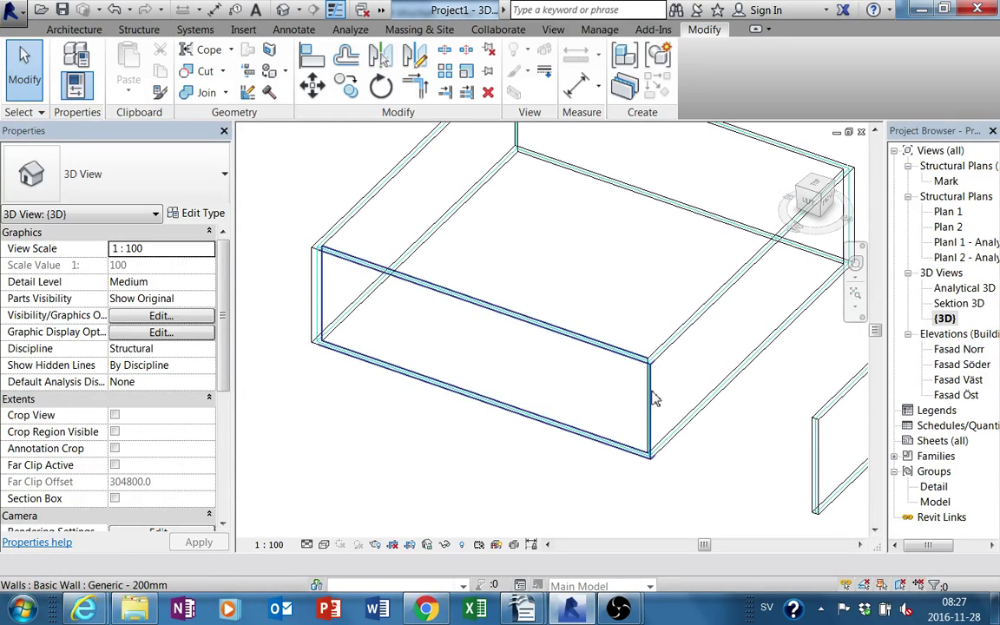
pyautogui.scroll(2, 655, 399)
pyautogui.scroll(2, 655, 399)
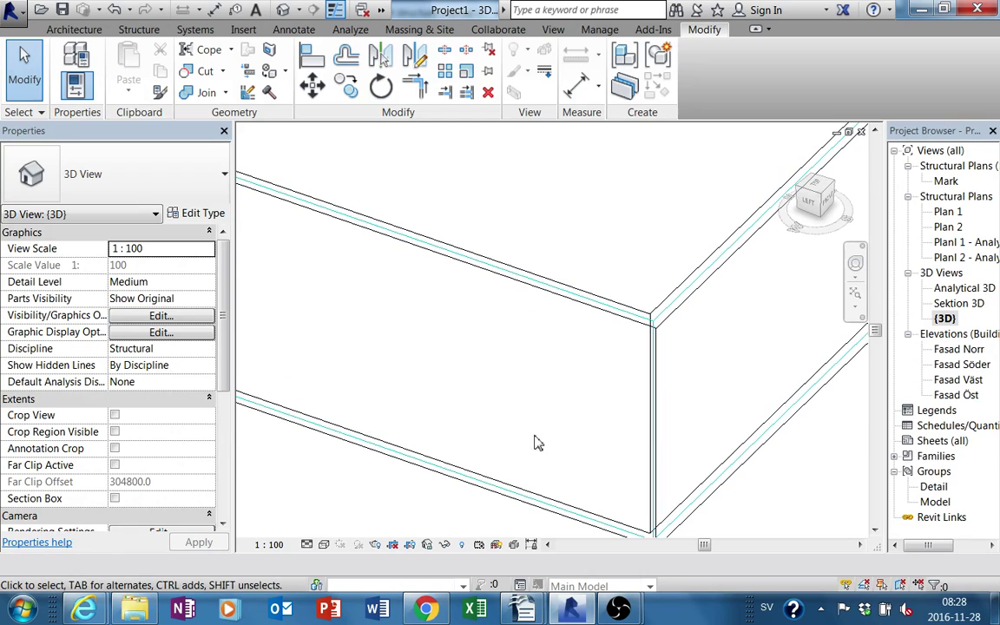
pyautogui.click(497, 545)
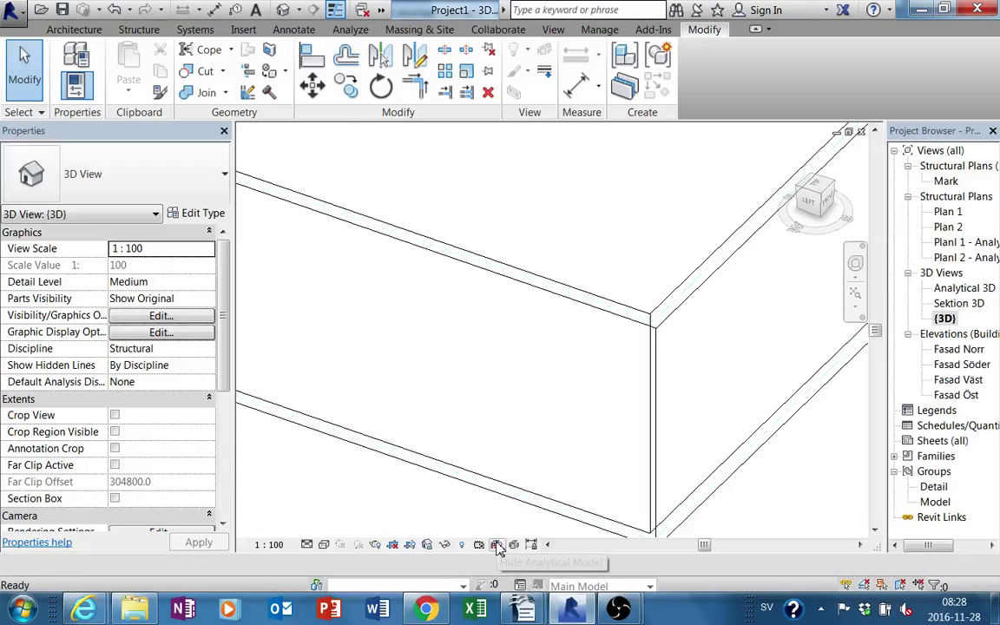
pyautogui.click(324, 544)
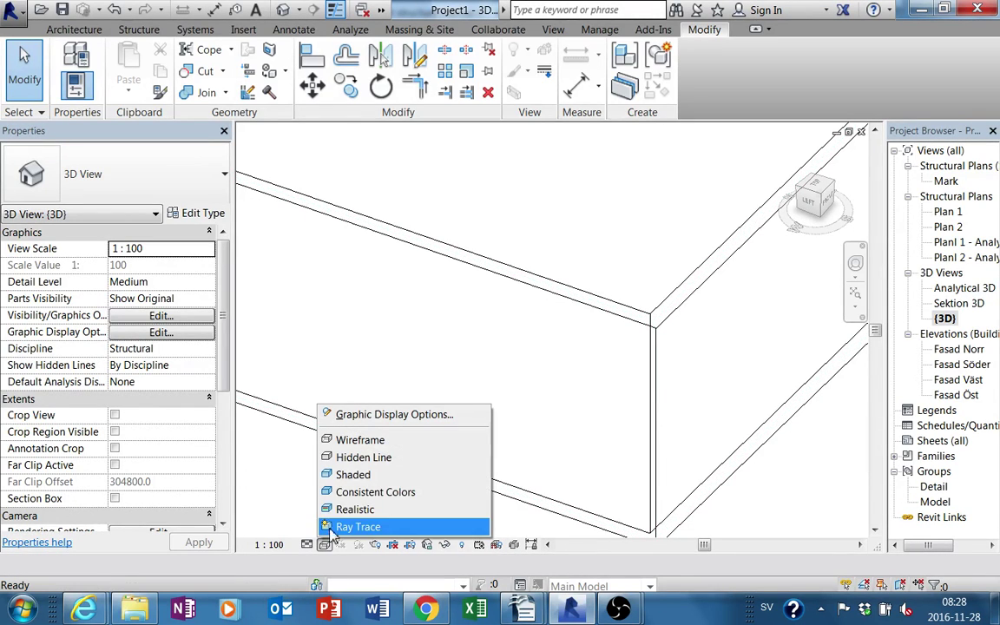
pyautogui.click(342, 473)
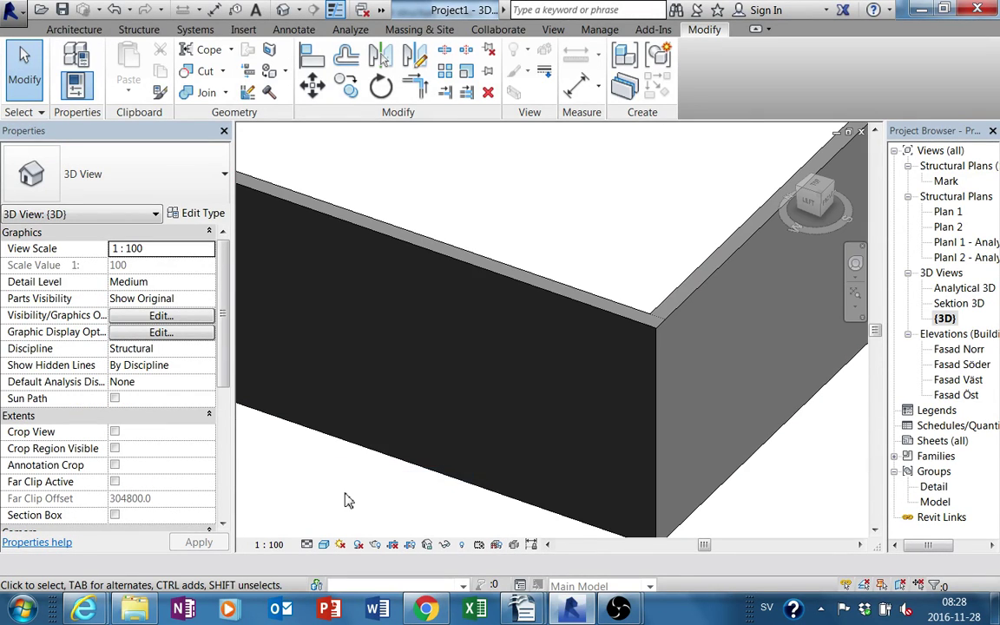
# Orbit to see the top of the walls and save the project
pyautogui.scroll(-3, 345, 501)
pyautogui.moveTo(364, 496)
pyautogui.mouseDown(button='middle')
pyautogui.moveTo(435, 479)
pyautogui.moveTo(420, 471)
pyautogui.moveTo(486, 478)
pyautogui.moveTo(357, 455)
pyautogui.moveTo(413, 446)
pyautogui.mouseUp(button='middle')
pyautogui.scroll(3, 442, 476)
pyautogui.hotkey('ctrl', 's')
pyautogui.press('Escape')
pyautogui.scroll(-5, 468, 461)
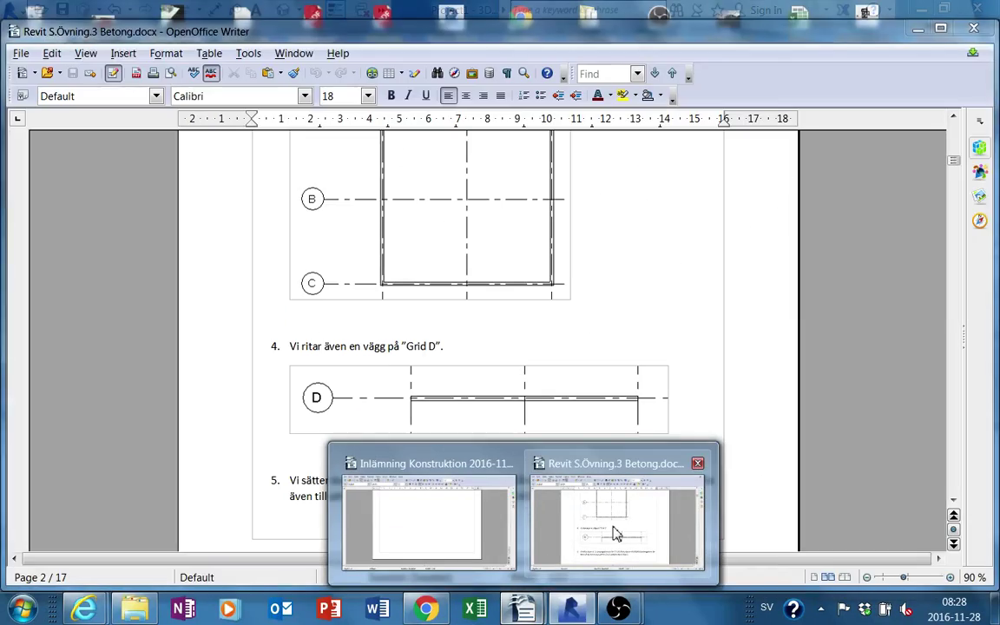
# Scroll the Writer instructions to the page-2 concrete column figure, then return to Revit
pyautogui.click(613, 502)
pyautogui.scroll(-6, 618, 490)
pyautogui.scroll(-3, 618, 480)
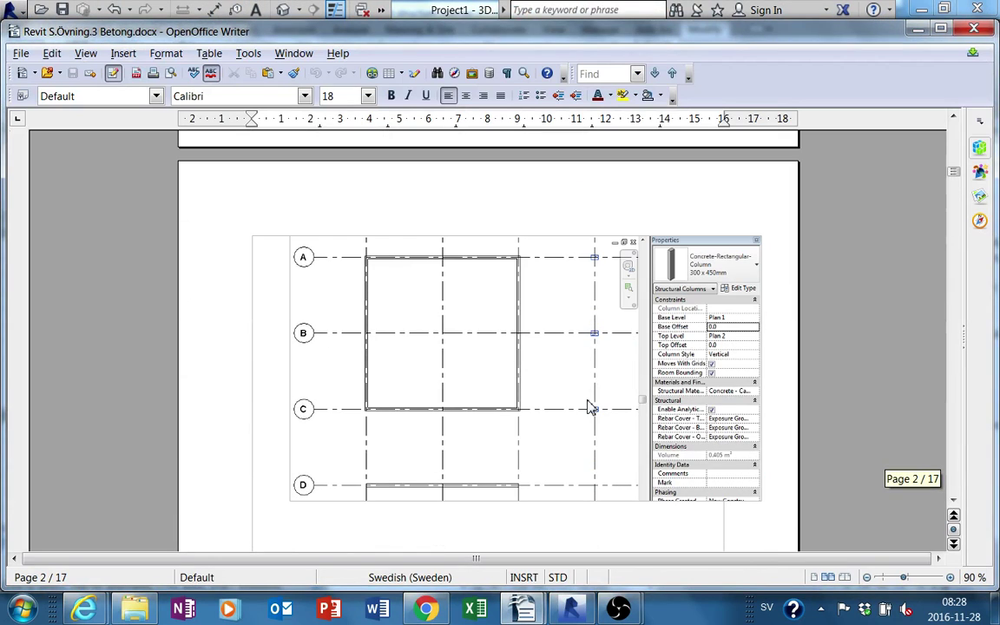
pyautogui.click(558, 613)
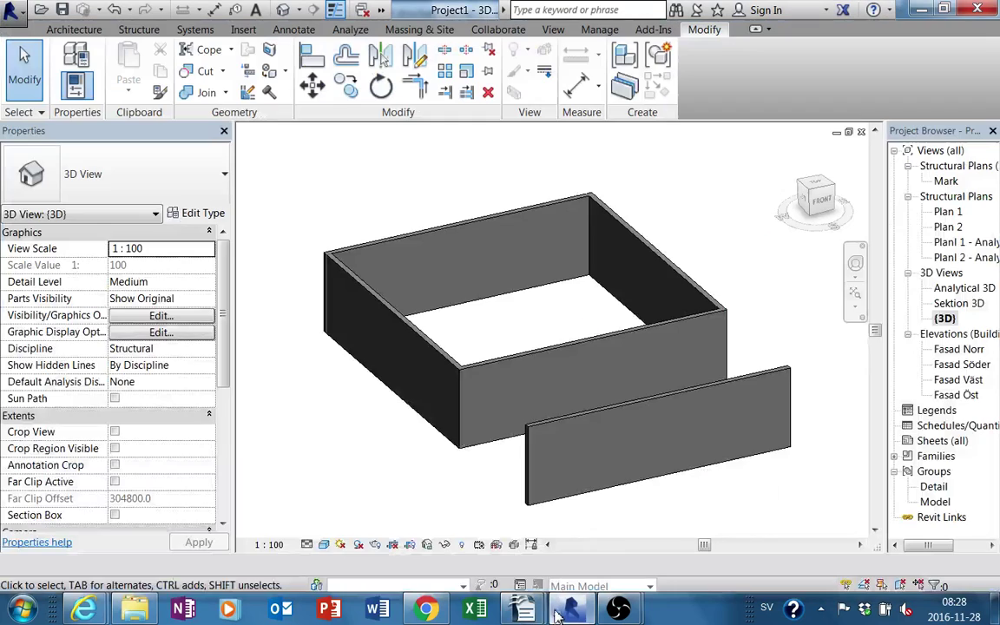
# Open Plan 2 and start a Concrete-Rectangular-Column 300 x 450mm structural column
pyautogui.click(861, 131)
pyautogui.doubleClick(948, 226)
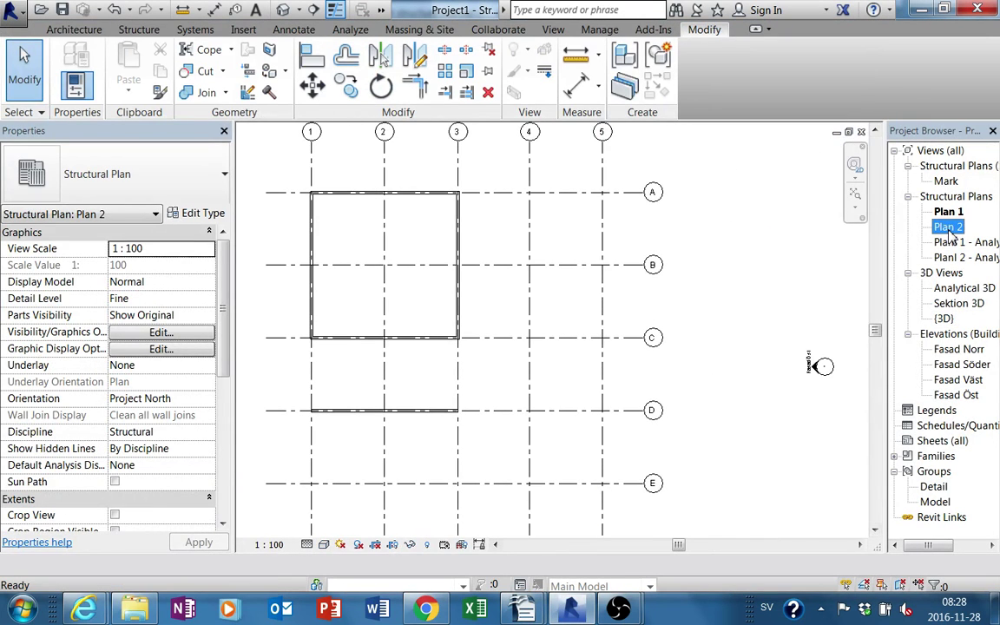
pyautogui.moveTo(532, 340); pyautogui.dragTo(521, 351, button='middle')
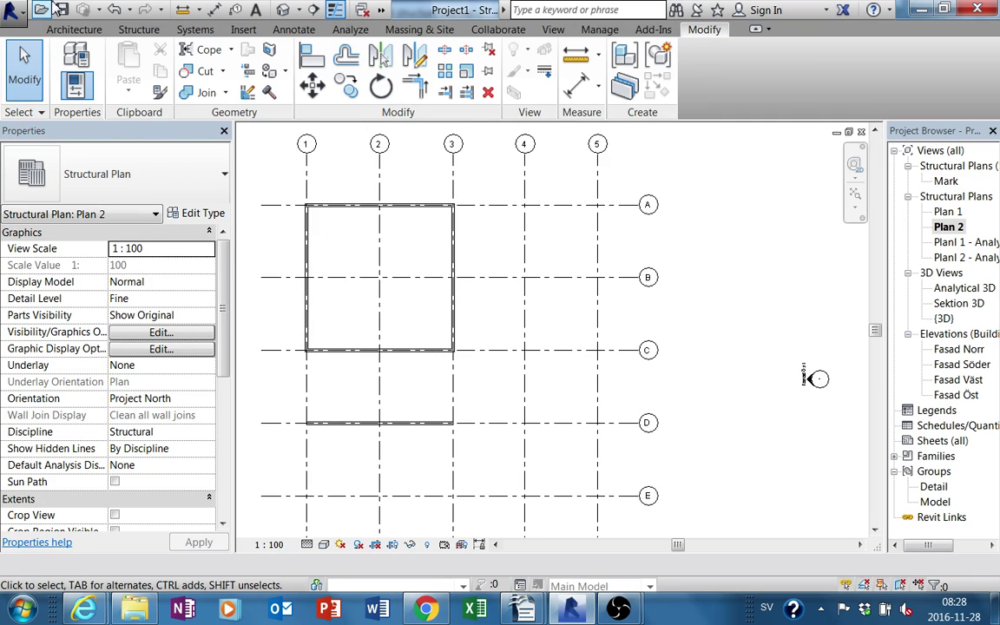
pyautogui.click(137, 31)
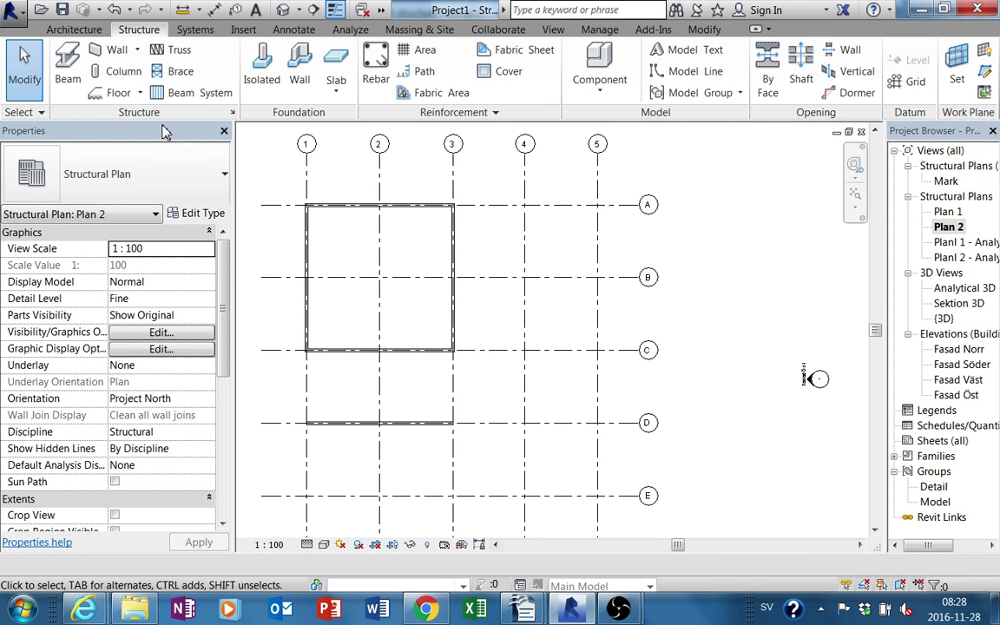
pyautogui.click(120, 72)
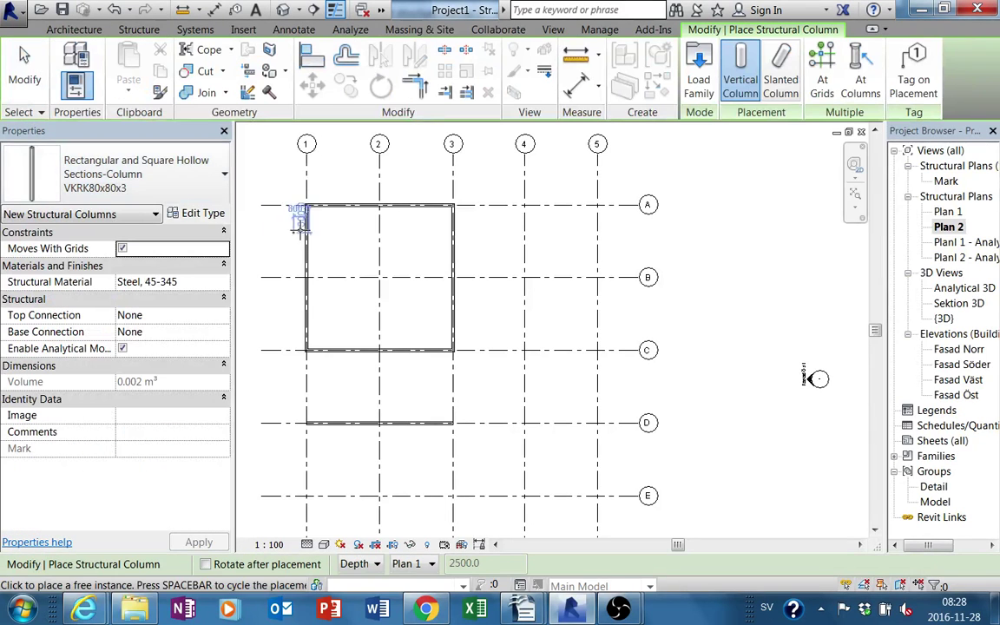
pyautogui.click(139, 174)
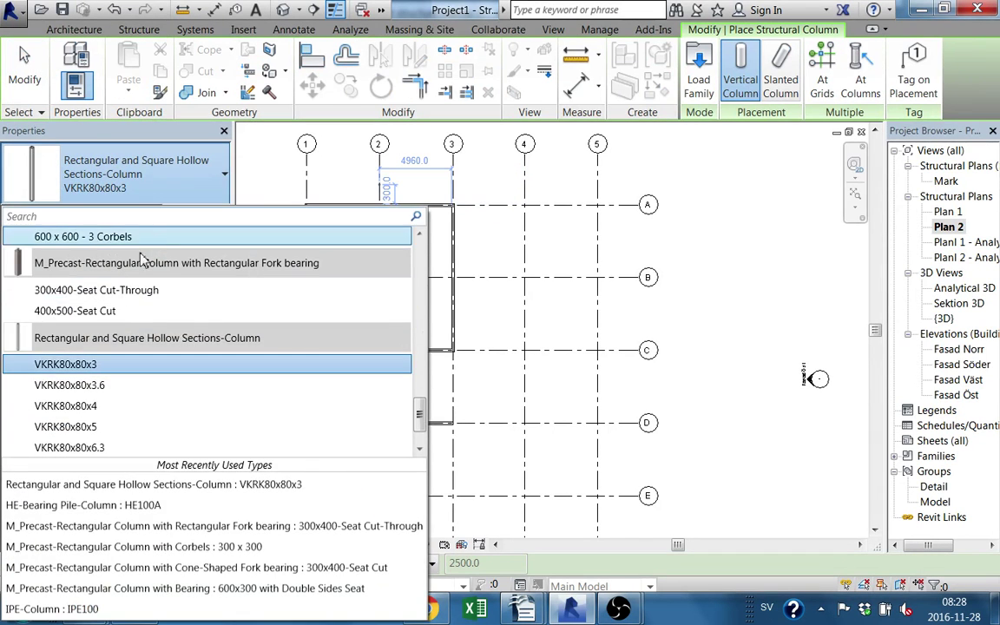
pyautogui.scroll(3, 139, 304)
pyautogui.scroll(3, 139, 303)
pyautogui.scroll(5, 138, 313)
pyautogui.scroll(5, 140, 319)
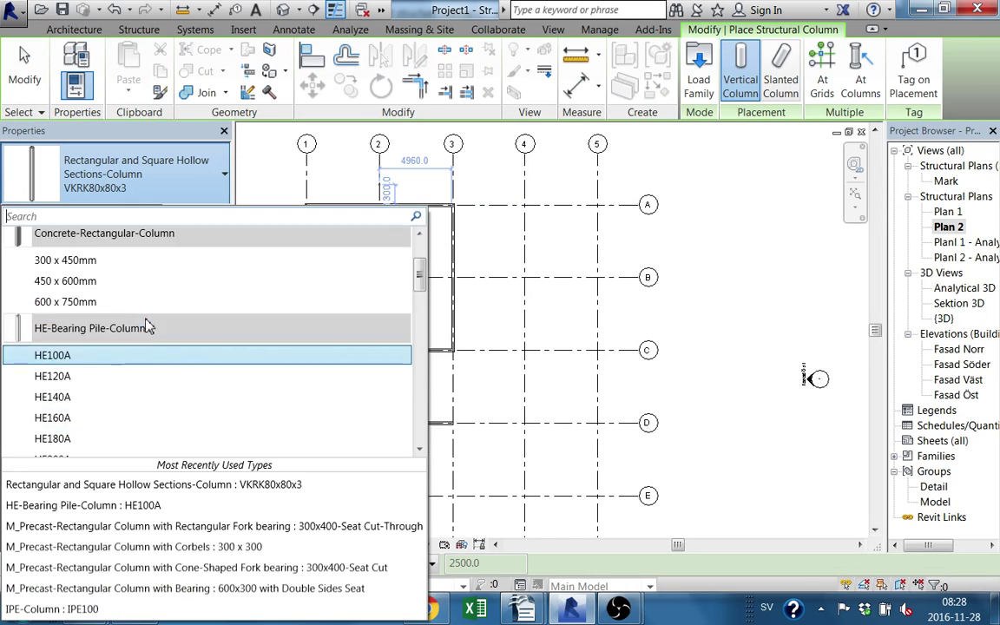
pyautogui.scroll(3, 141, 324)
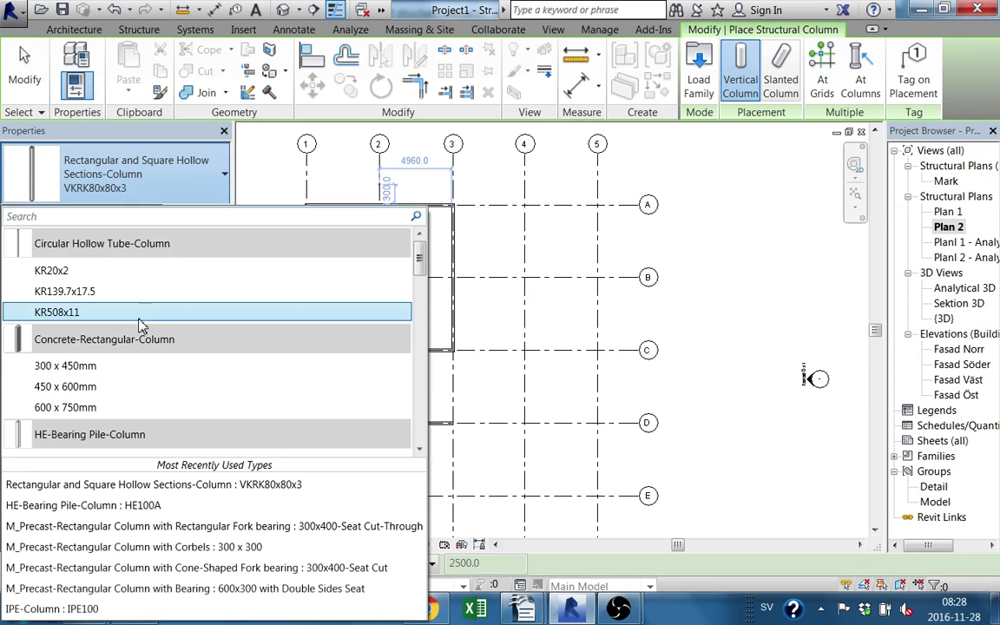
pyautogui.click(121, 369)
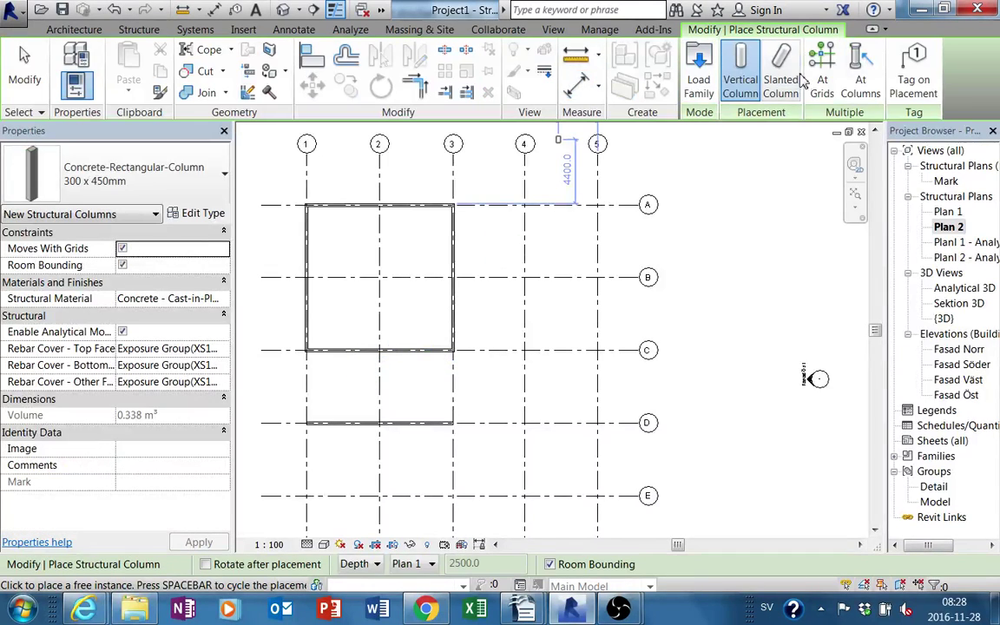
# Place columns at grid 4's intersections with grids A, B and C, then open Plan 1
pyautogui.click(821, 84)
pyautogui.moveTo(617, 401); pyautogui.dragTo(631, 369)
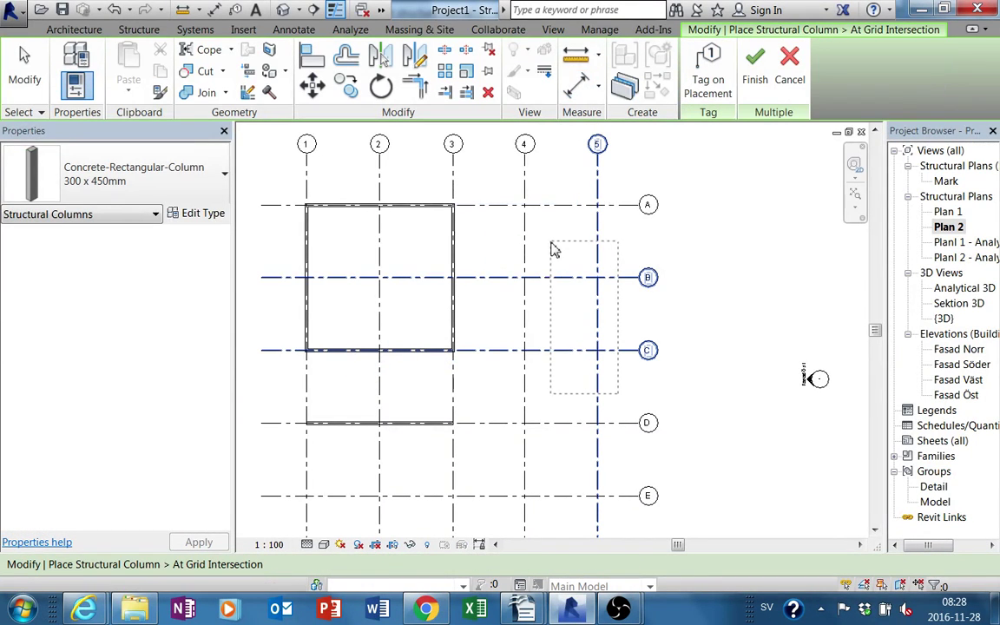
pyautogui.moveTo(562, 372); pyautogui.dragTo(512, 256)
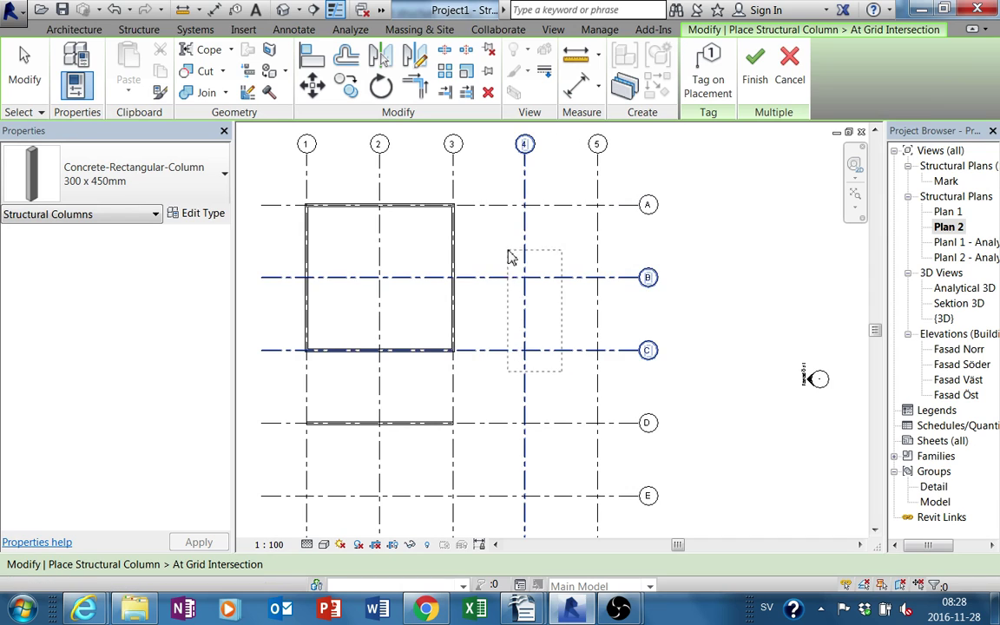
pyautogui.moveTo(499, 201); pyautogui.dragTo(497, 199)
pyautogui.scroll(2, 511, 371)
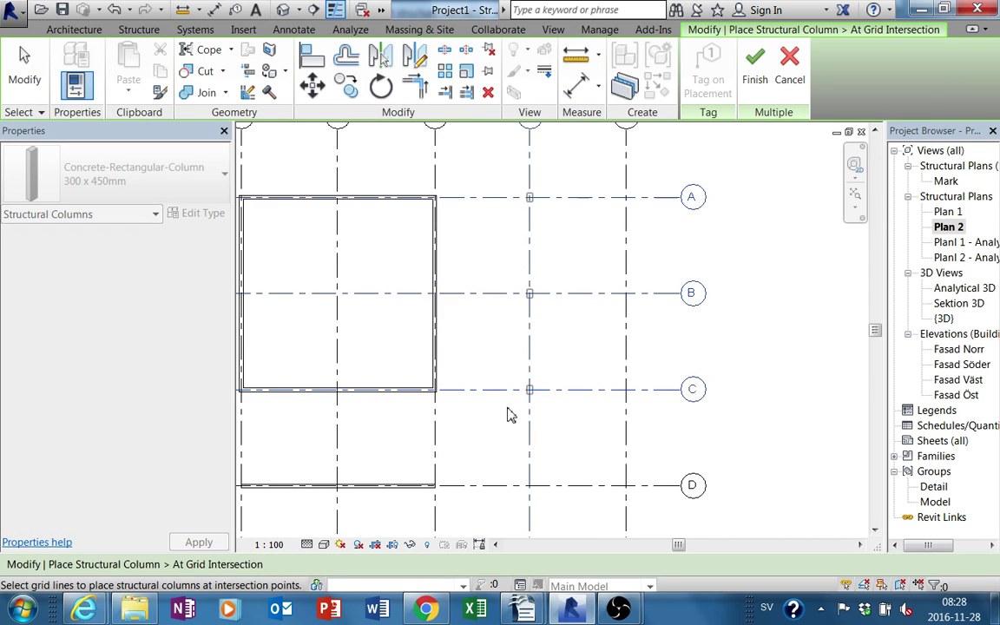
pyautogui.scroll(3, 508, 413)
pyautogui.scroll(1, 527, 386)
pyautogui.moveTo(544, 460); pyautogui.dragTo(567, 482, button='middle')
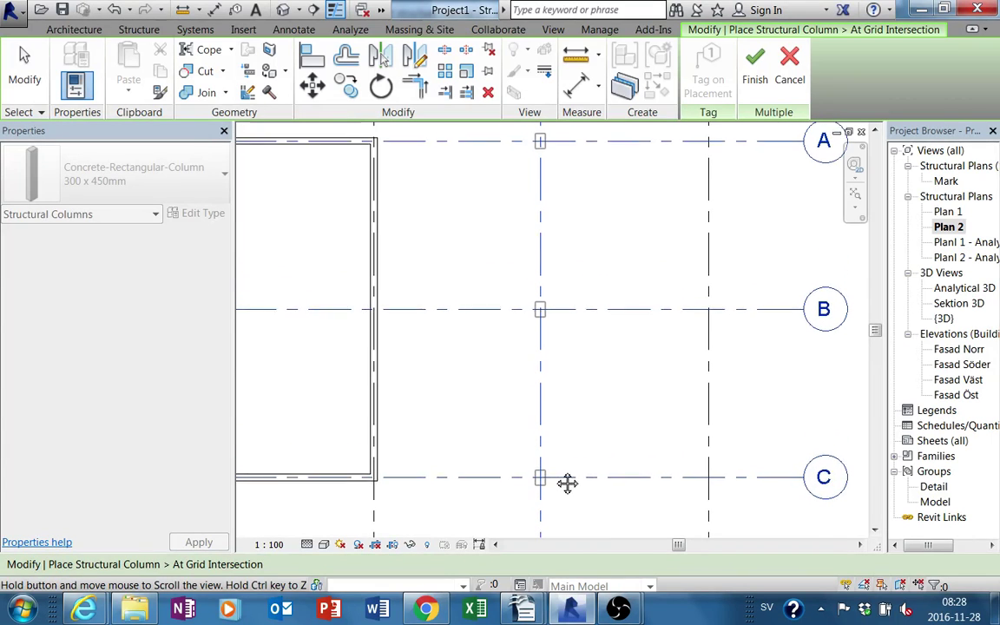
pyautogui.click(754, 65)
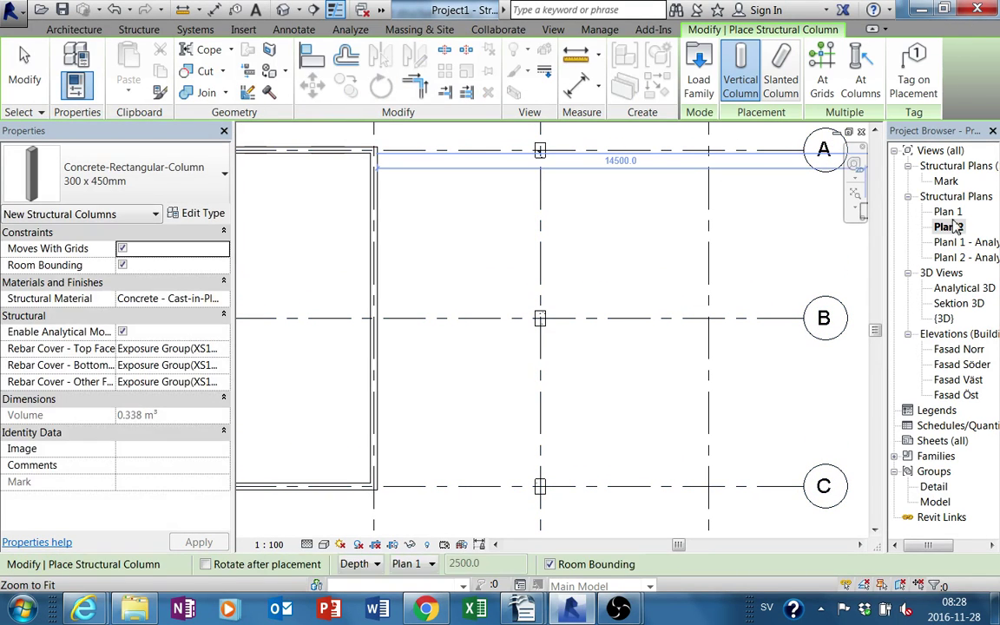
pyautogui.doubleClick(947, 212)
pyautogui.scroll(-1, 469, 292)
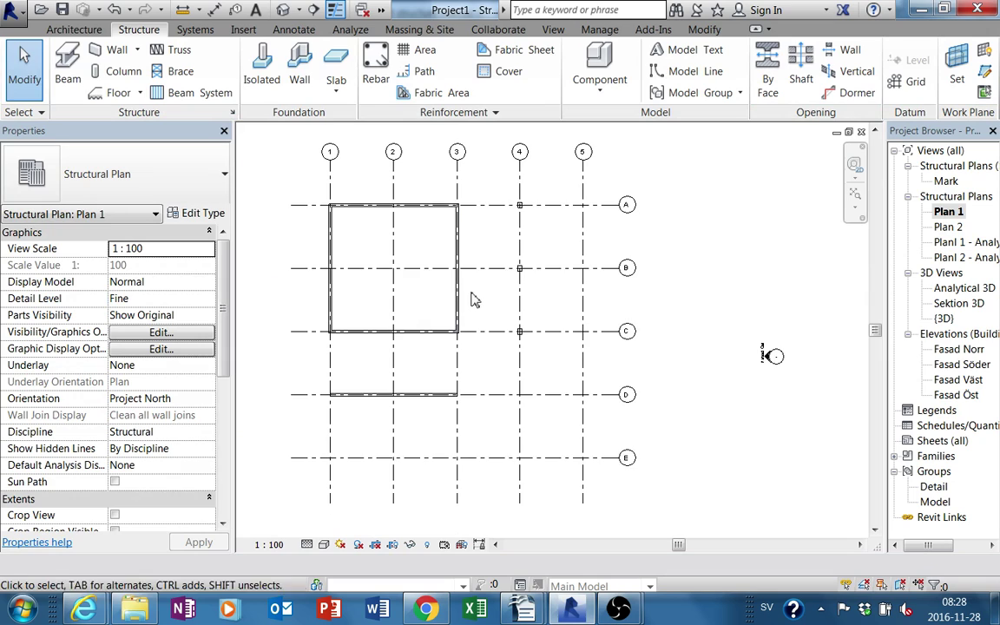
# Place isolated footings at the grid 4 intersections with grids A, B and C
pyautogui.click(264, 73)
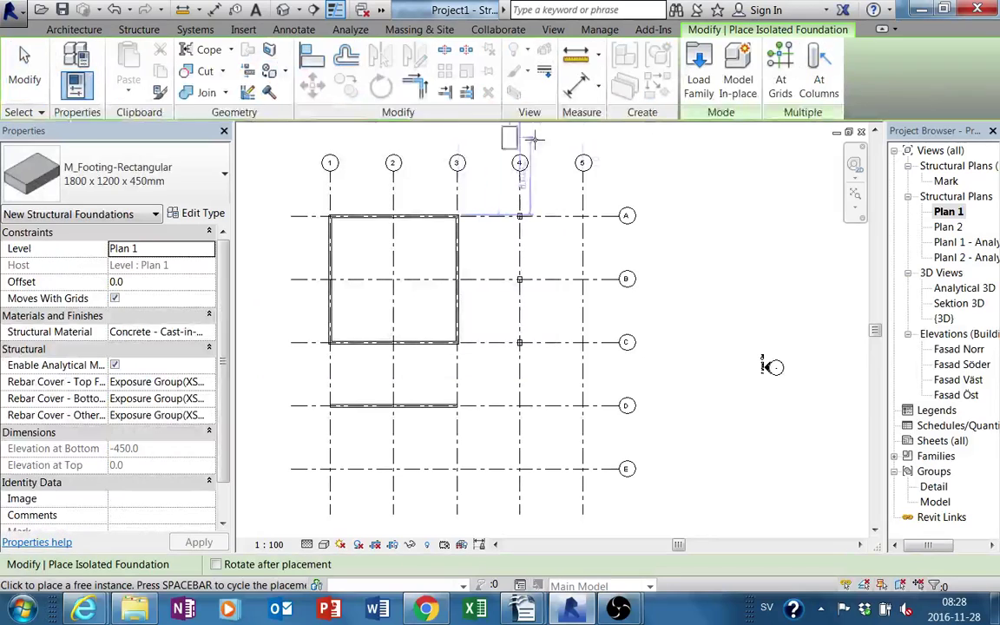
pyautogui.click(778, 84)
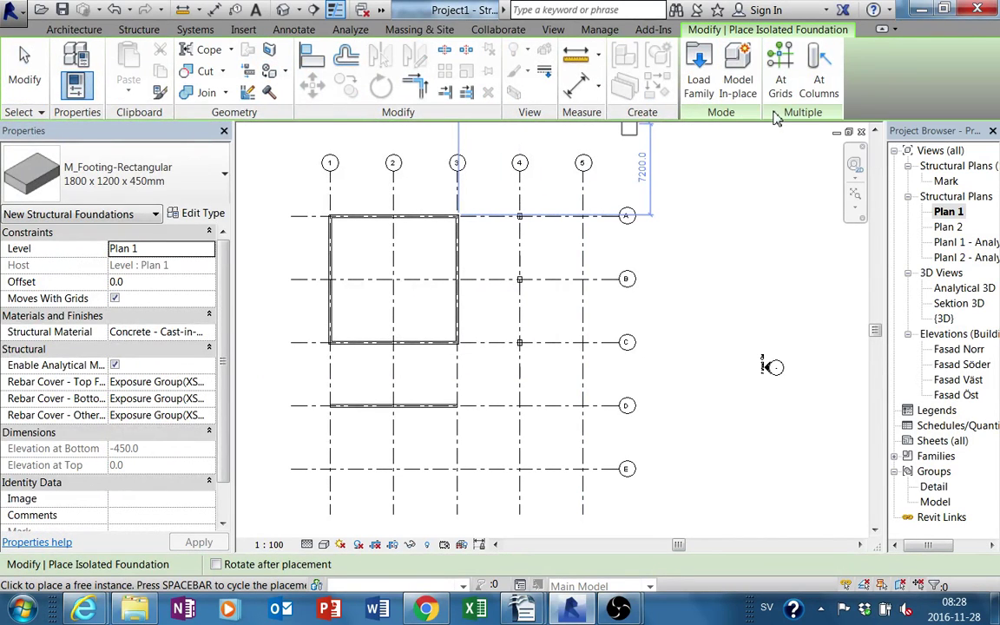
pyautogui.moveTo(551, 357); pyautogui.dragTo(486, 198)
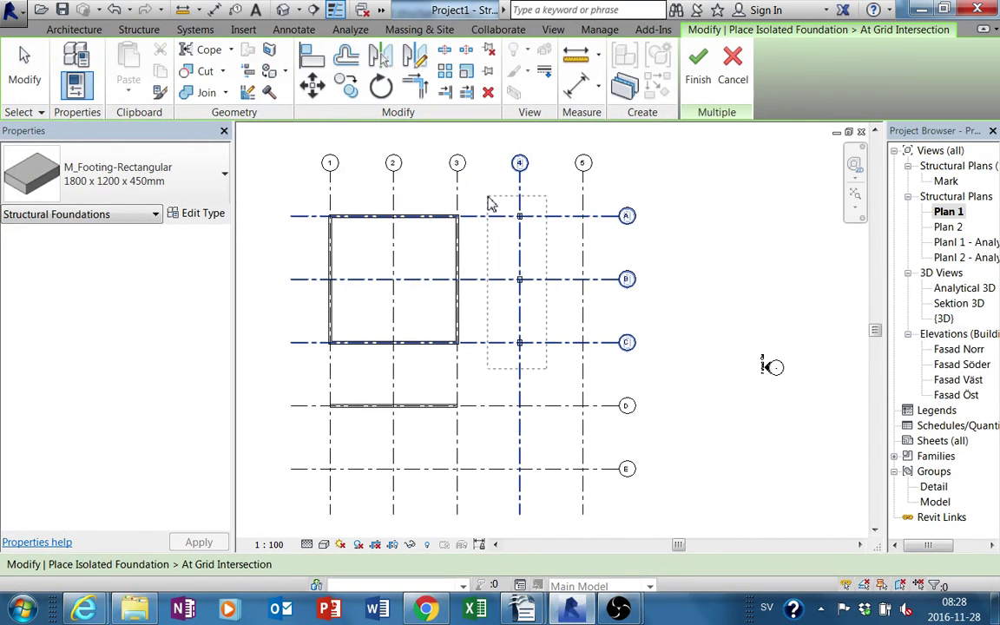
pyautogui.click(701, 69)
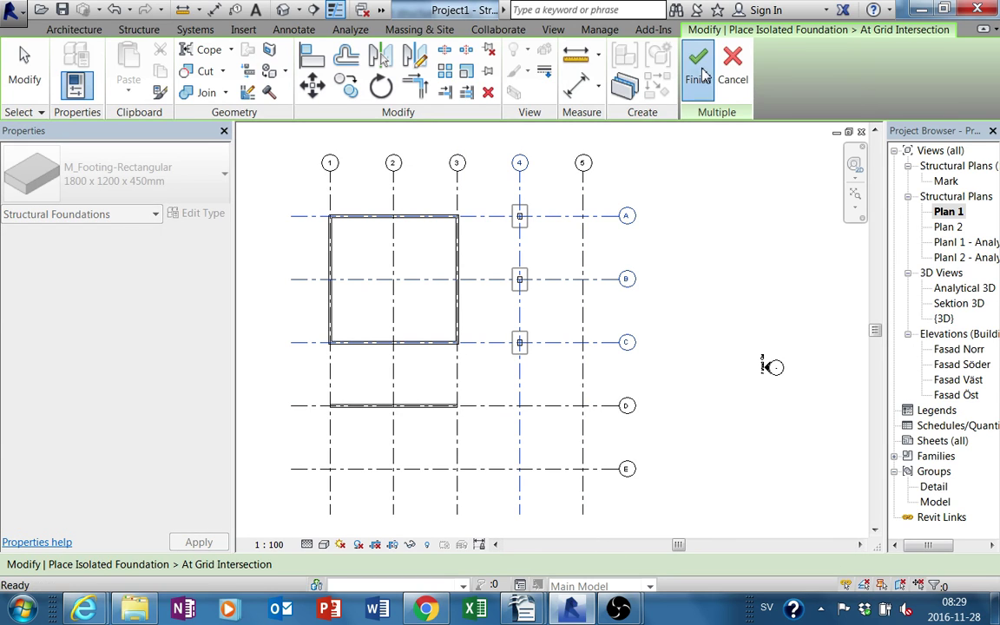
# Inspect the footings in the {3D} view, then minimize Revit to reveal the instructions
pyautogui.doubleClick(955, 319)
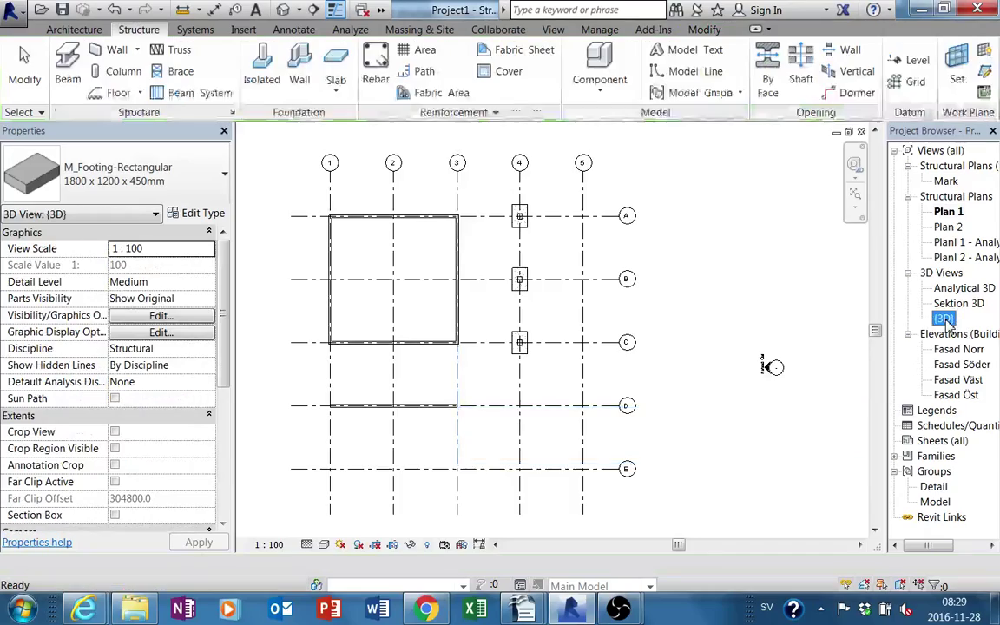
pyautogui.moveTo(509, 328)
pyautogui.keyDown('shift'); pyautogui.mouseDown(button='middle')
pyautogui.moveTo(421, 289)
pyautogui.moveTo(424, 226)
pyautogui.moveTo(524, 397)
pyautogui.moveTo(573, 390)
pyautogui.moveTo(562, 525)
pyautogui.mouseUp(button='middle'); pyautogui.keyUp('shift')
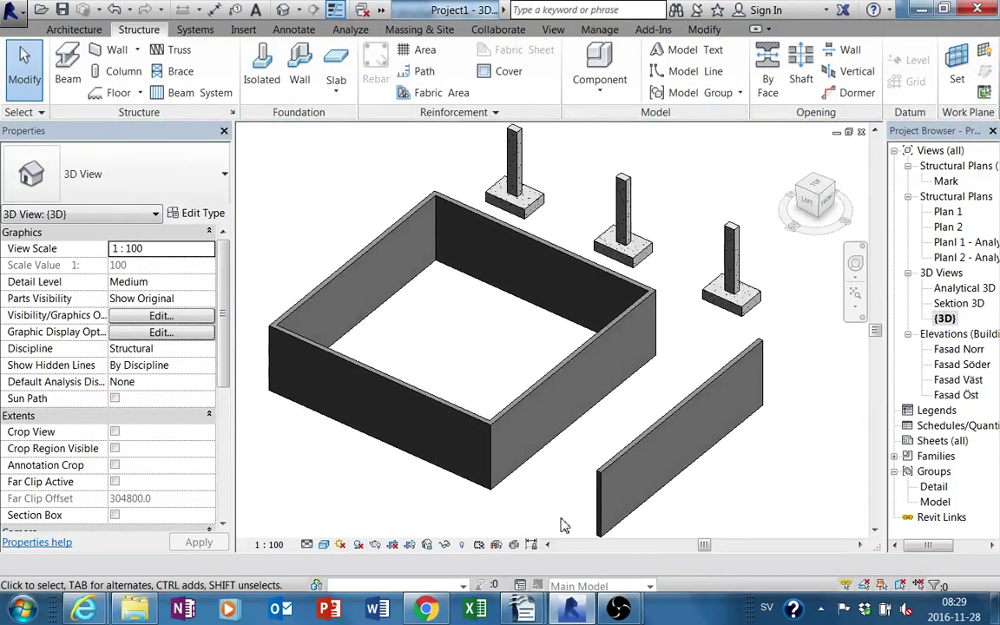
pyautogui.click(568, 612)
# Scroll to page 4's steps 6–7 on the Generic 300 mm structural floor, then return to Revit
pyautogui.scroll(-3, 584, 512)
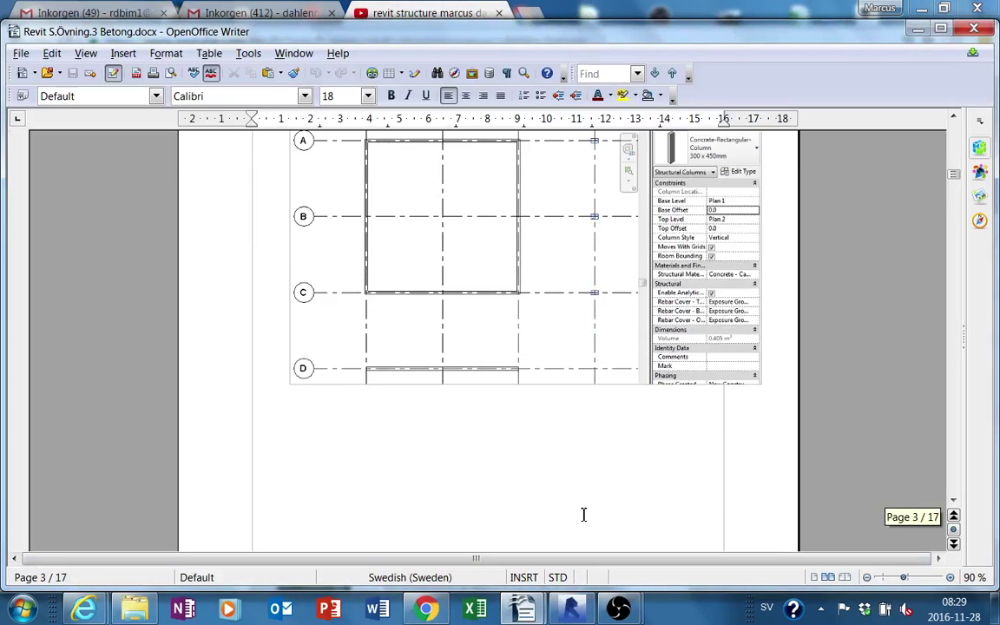
pyautogui.scroll(-4, 599, 478)
pyautogui.scroll(-4, 598, 479)
pyautogui.scroll(-3, 598, 477)
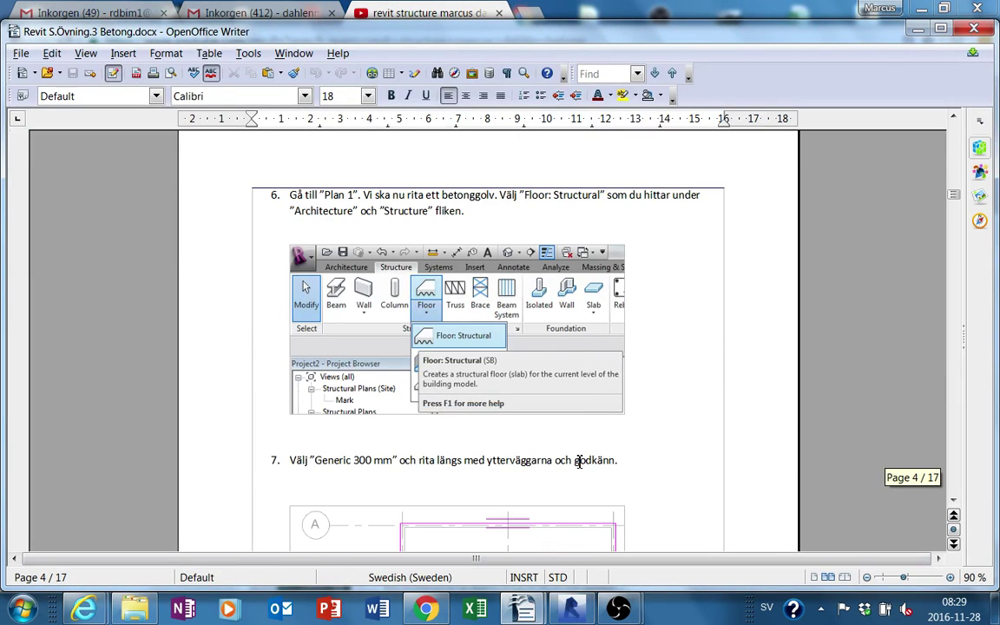
pyautogui.scroll(-4, 579, 463)
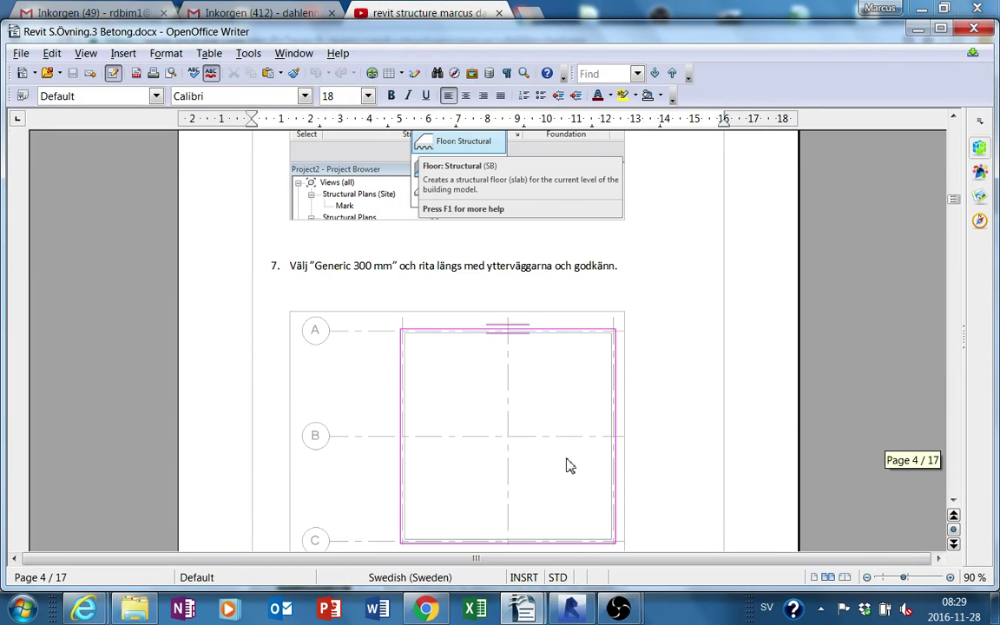
pyautogui.scroll(1, 559, 476)
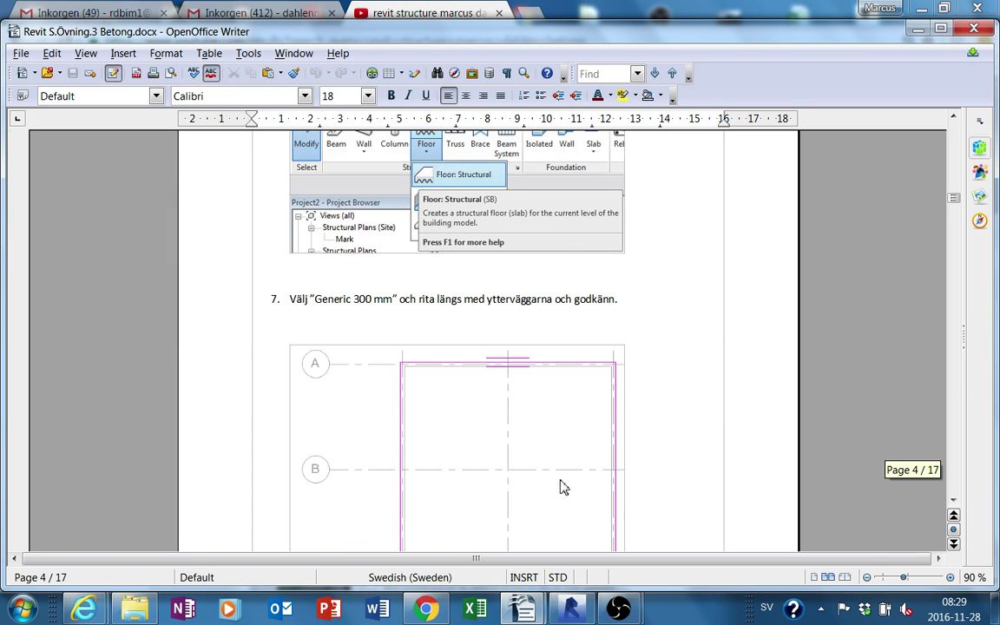
pyautogui.scroll(3, 499, 482)
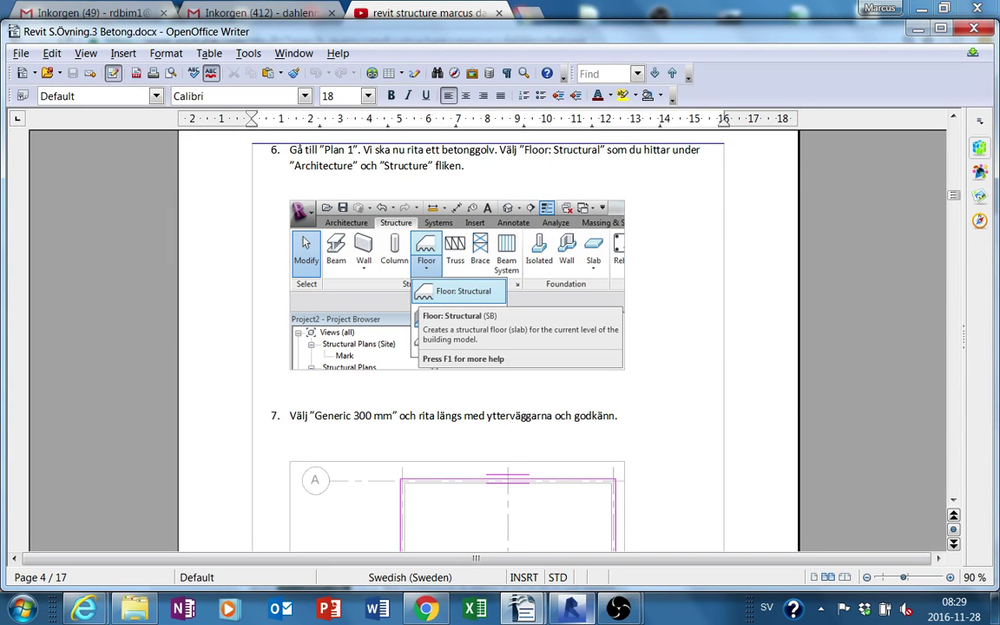
pyautogui.click(570, 612)
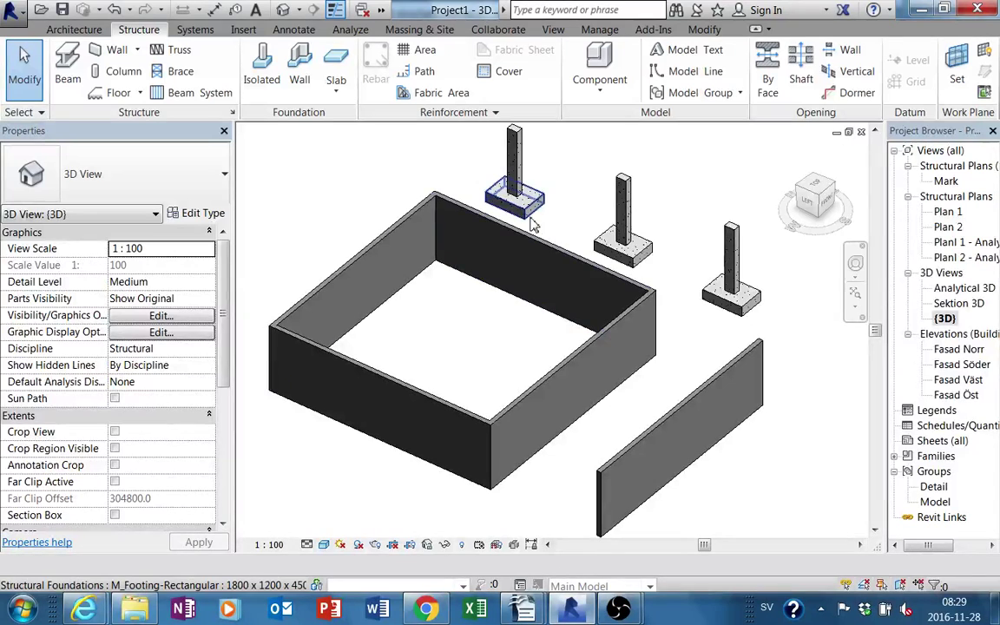
# On Plan 1, sketch a Floor: Structural by picking the four-wall chain, then finish it
pyautogui.doubleClick(949, 213)
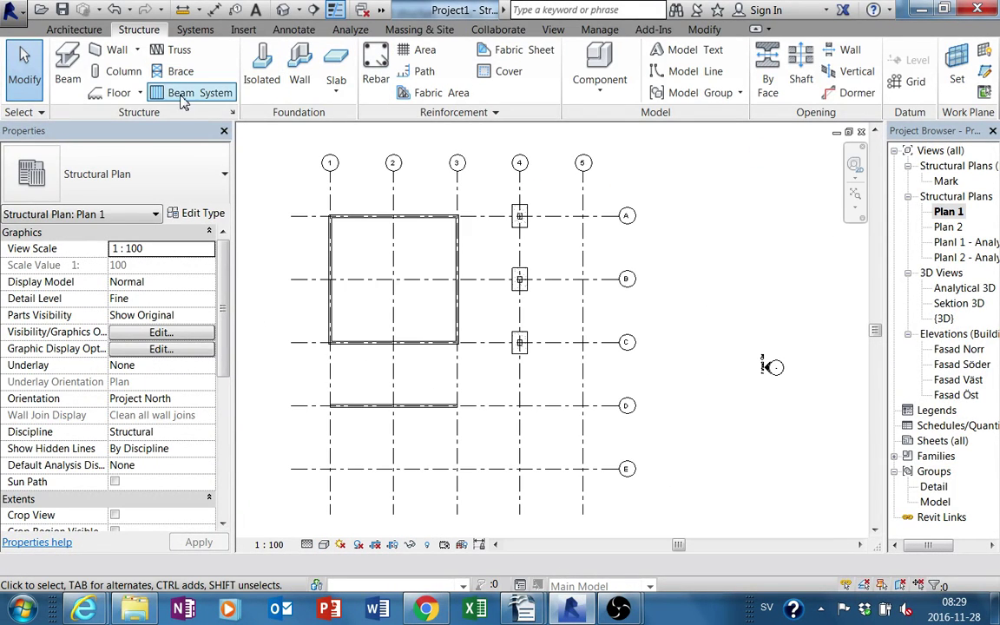
pyautogui.click(139, 93)
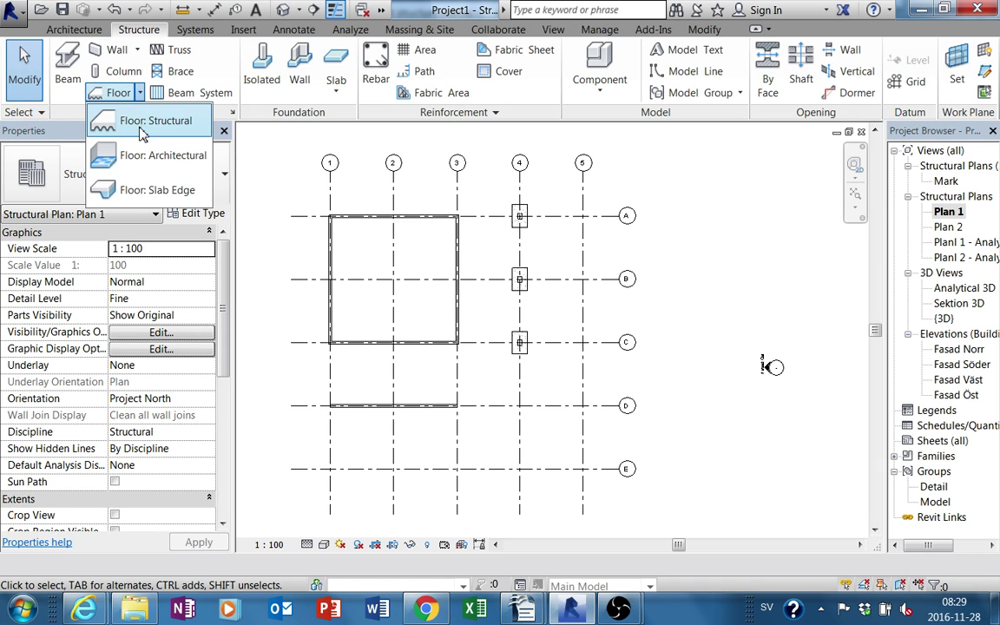
pyautogui.click(143, 121)
pyautogui.press('Tab')
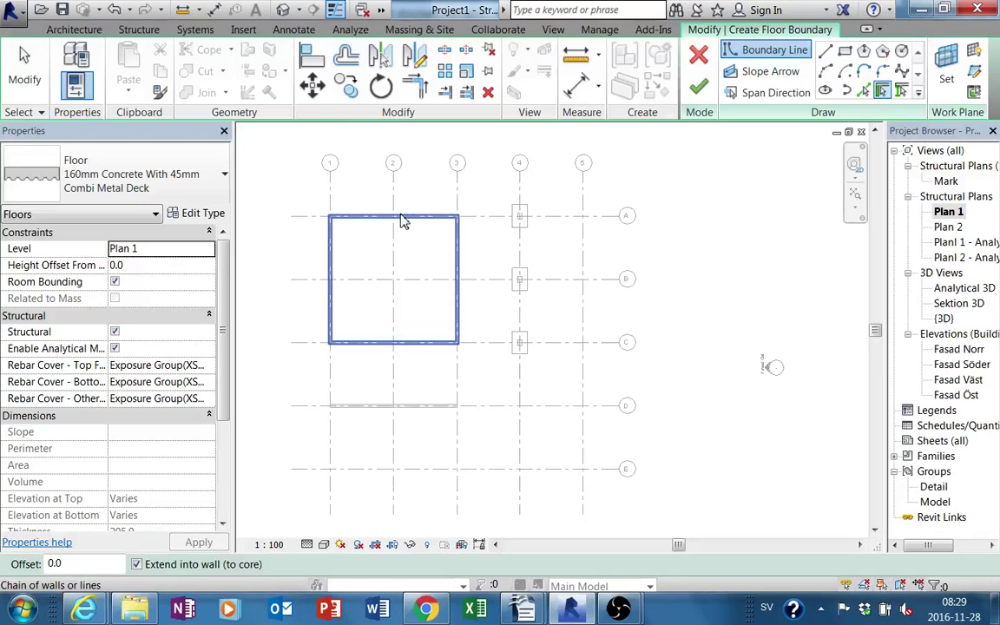
pyautogui.click(395, 217)
pyautogui.scroll(1, 397, 279)
pyautogui.moveTo(362, 259); pyautogui.dragTo(471, 312, button='middle')
pyautogui.scroll(2, 471, 312)
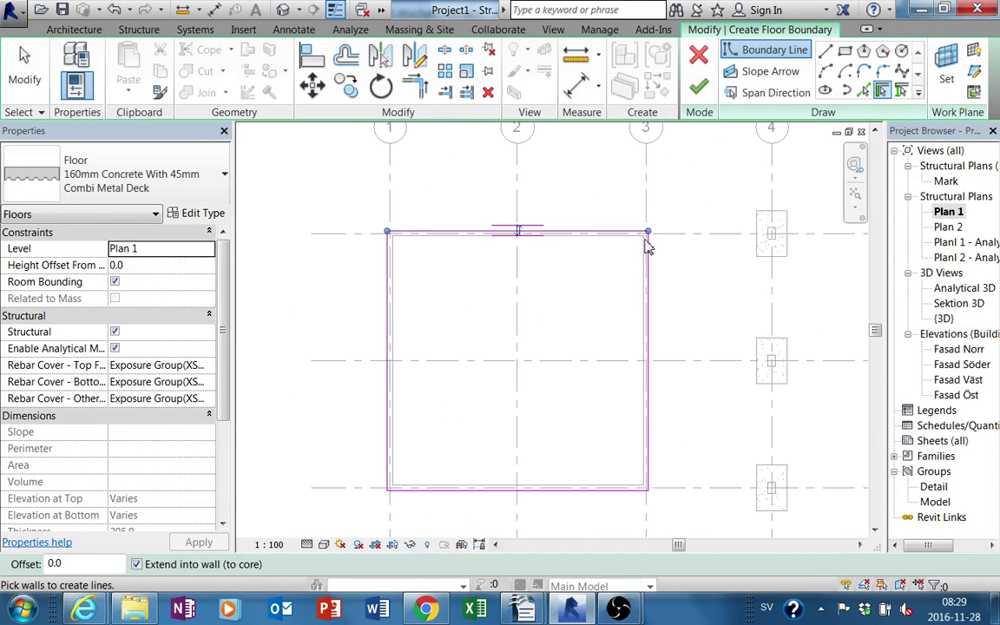
pyautogui.click(699, 87)
# Orbit the {3D} view to inspect the new 160mm floor from above and below
pyautogui.moveTo(569, 419); pyautogui.dragTo(512, 356, button='middle')
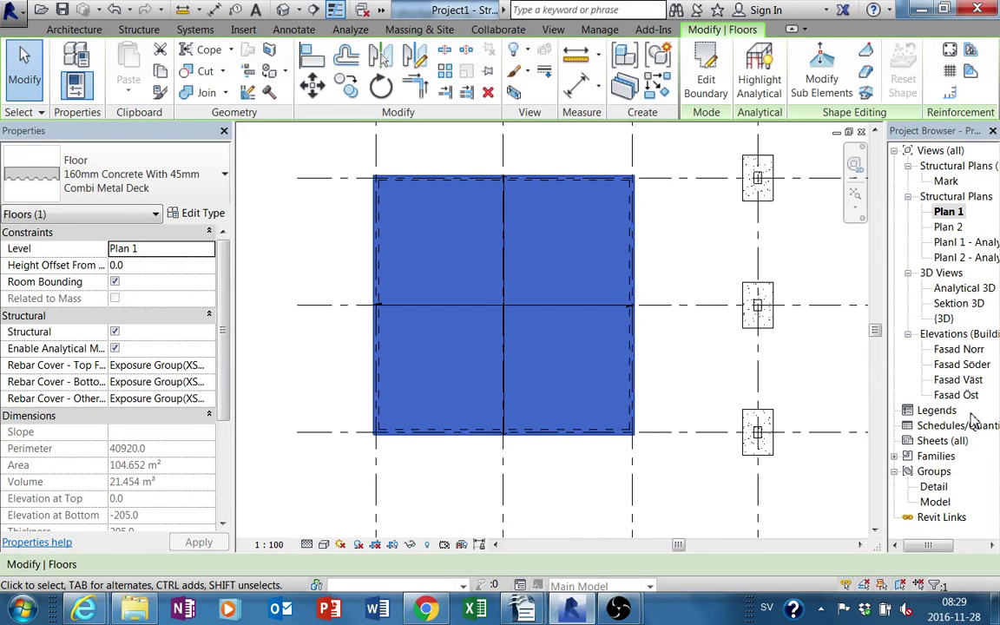
pyautogui.doubleClick(943, 317)
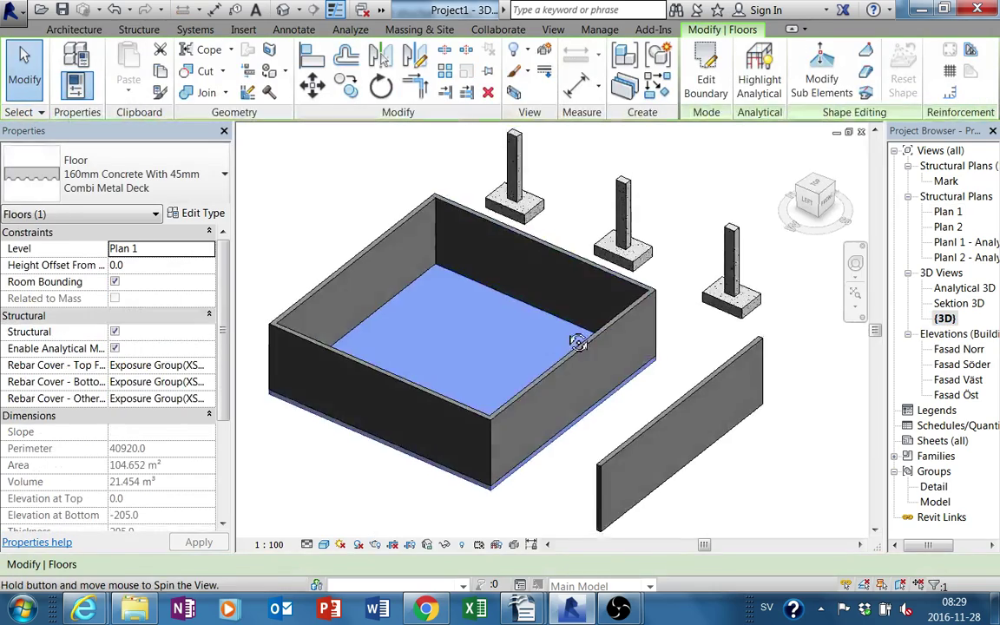
pyautogui.moveTo(576, 339)
pyautogui.keyDown('shift'); pyautogui.mouseDown(button='middle')
pyautogui.moveTo(600, 284)
pyautogui.moveTo(527, 288)
pyautogui.mouseUp(button='middle'); pyautogui.keyUp('shift')
pyautogui.press('Escape')
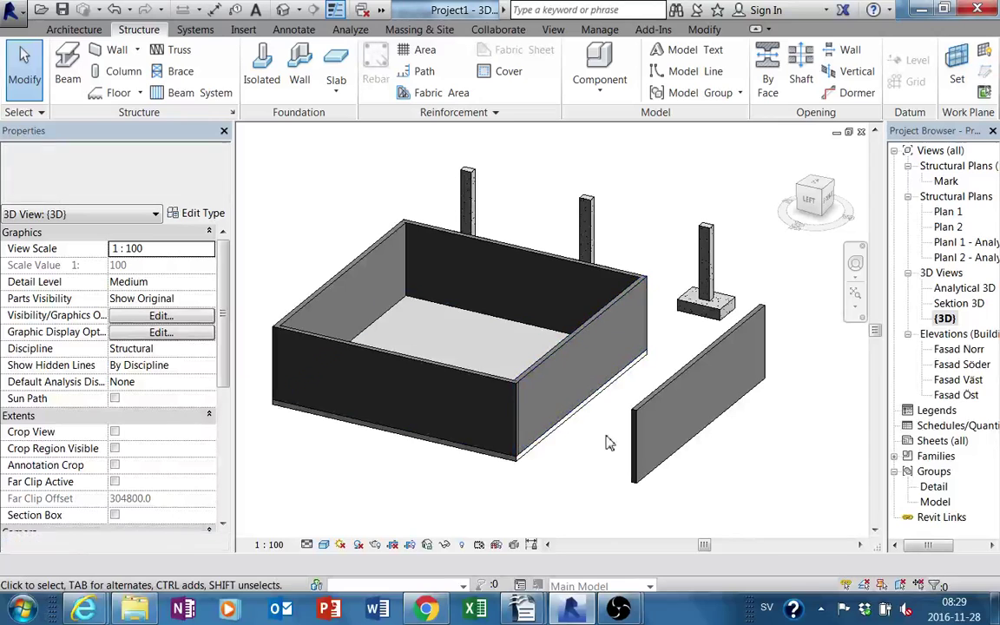
pyautogui.moveTo(595, 556)
pyautogui.mouseDown(button='middle')
pyautogui.moveTo(660, 469)
pyautogui.moveTo(632, 259)
pyautogui.moveTo(538, 293)
pyautogui.mouseUp(button='middle')
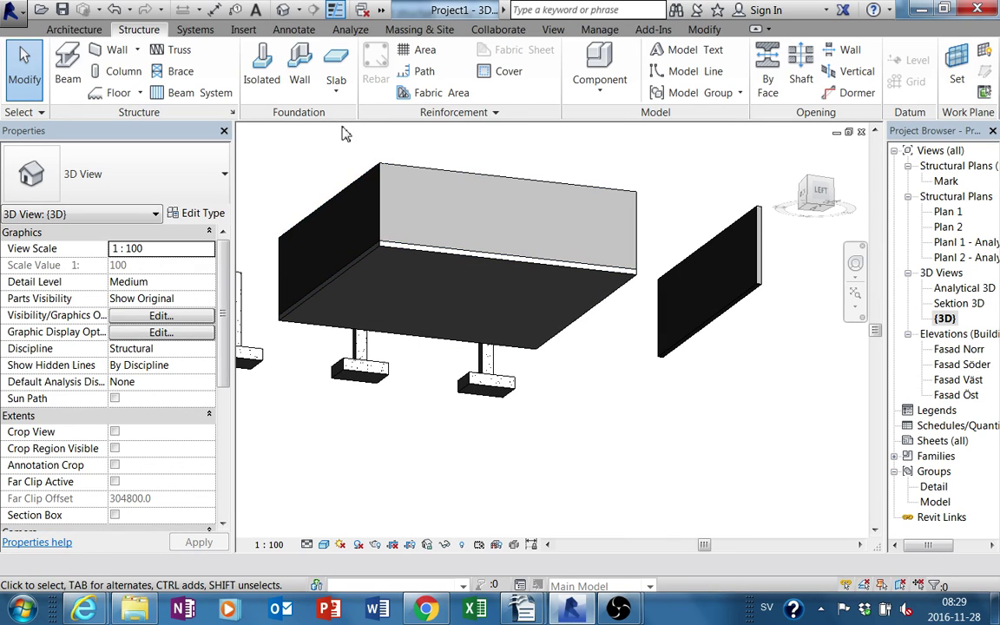
# Add slab edges along the floor's back and front edges, then end the Slab Edge command
pyautogui.click(341, 93)
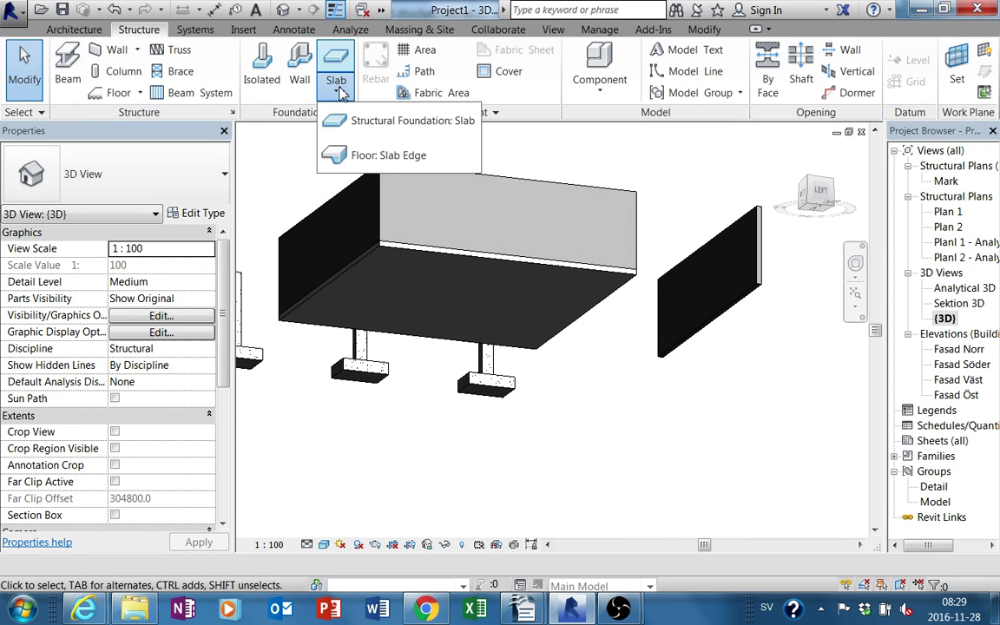
pyautogui.click(347, 155)
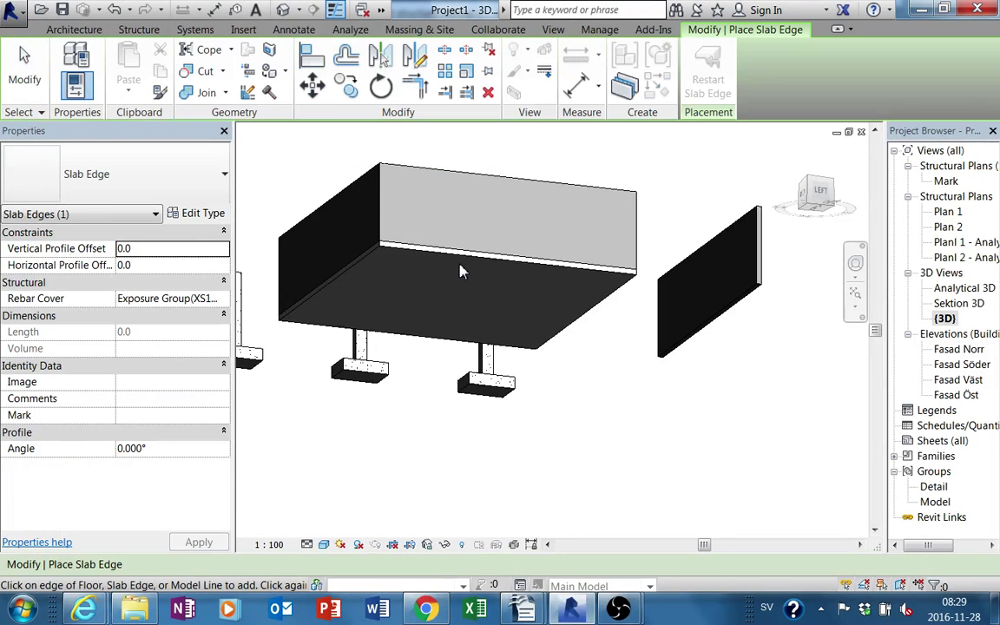
pyautogui.click(463, 260)
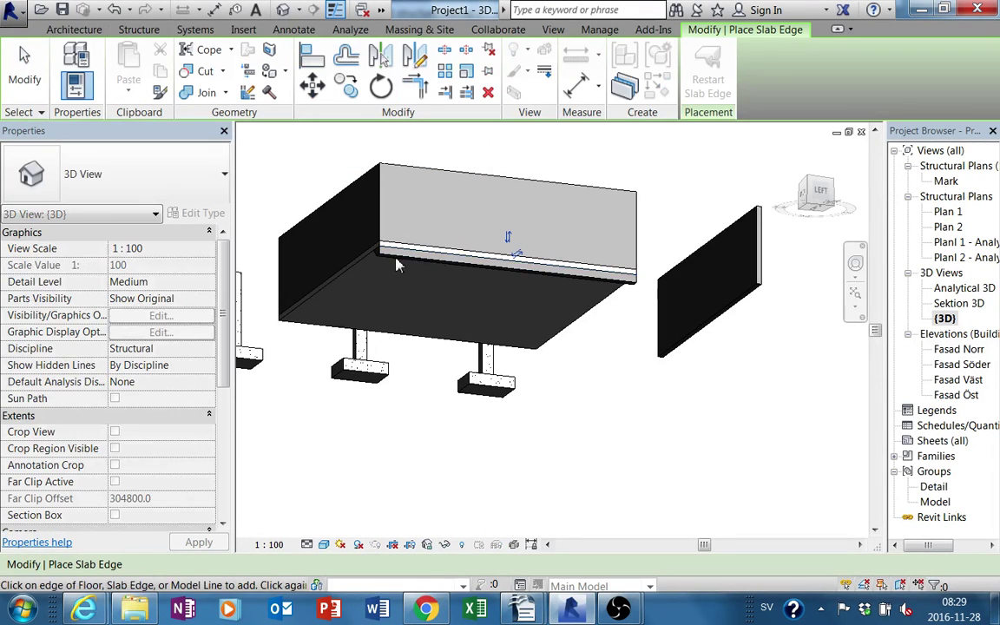
pyautogui.click(365, 333)
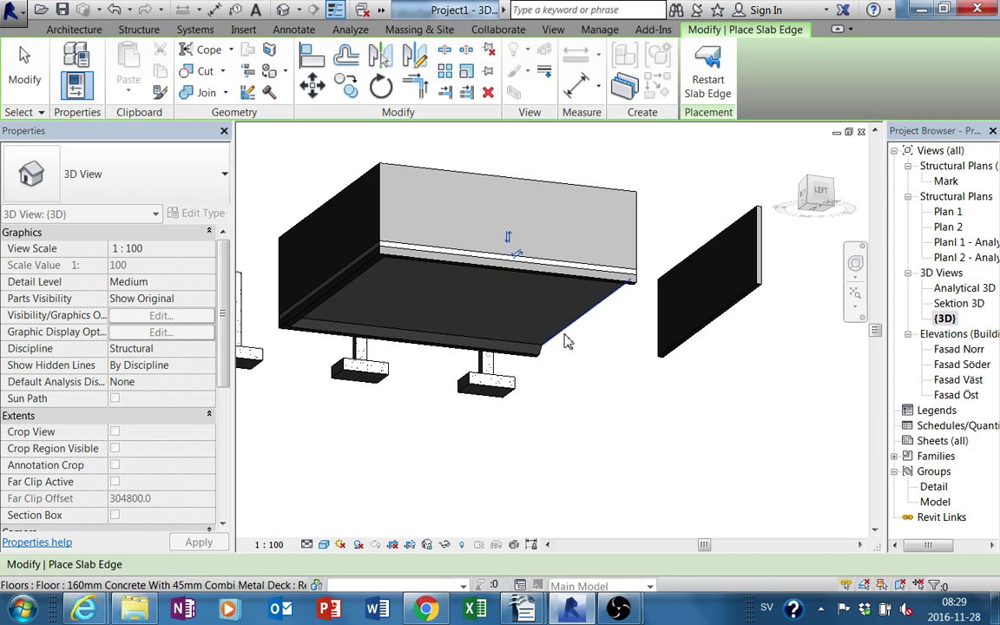
pyautogui.keyDown('shift'); pyautogui.moveTo(563, 343); pyautogui.dragTo(498, 462, button='middle'); pyautogui.keyUp('shift')
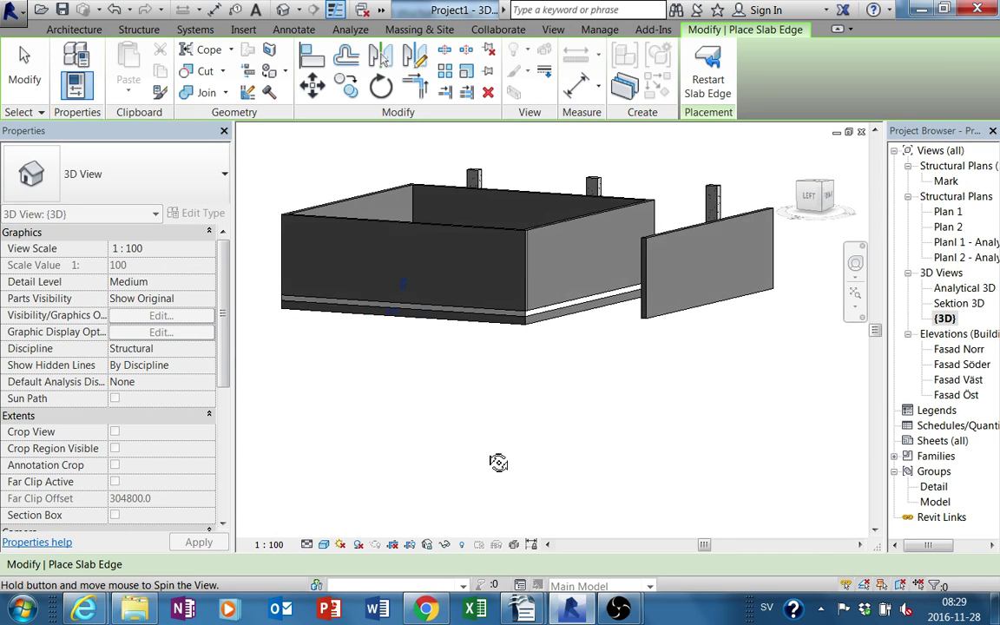
pyautogui.moveTo(542, 347); pyautogui.dragTo(519, 354, button='middle')
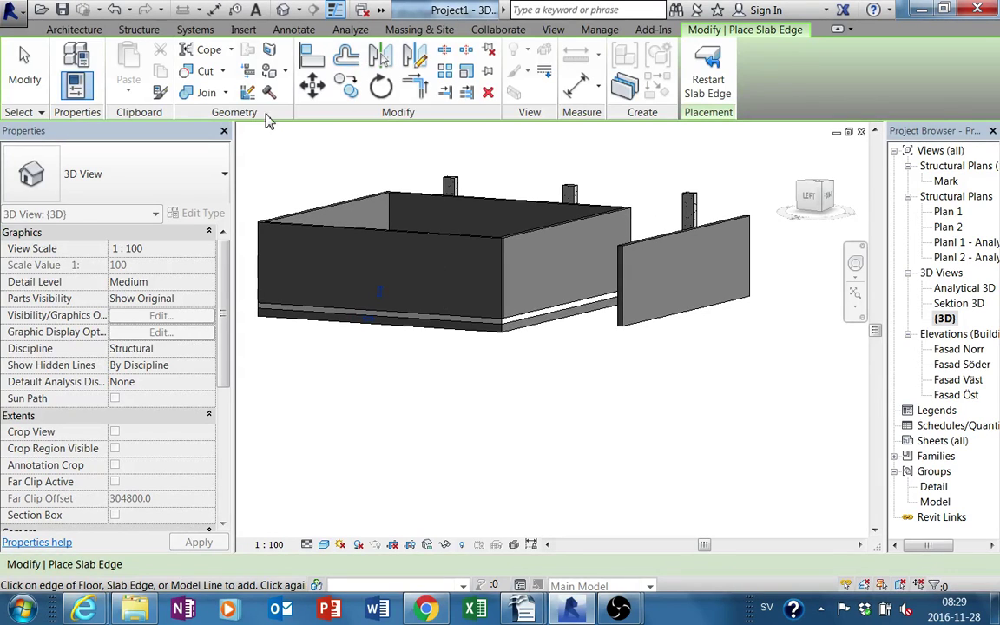
pyautogui.click(139, 29)
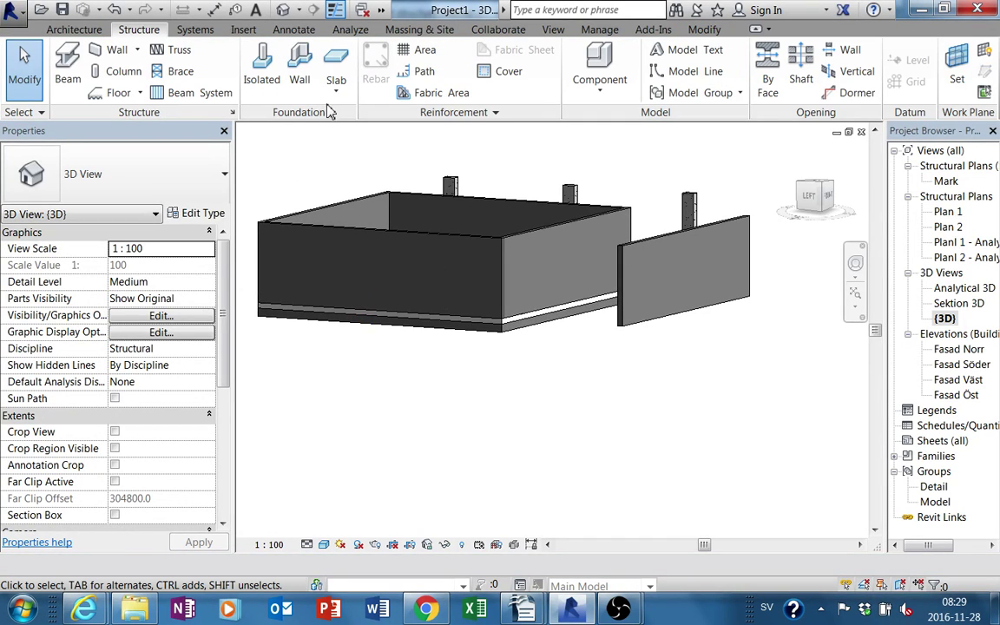
# Place a Retaining Footing - 300 x 600 x 300 wall foundation under the freestanding wall
pyautogui.click(339, 94)
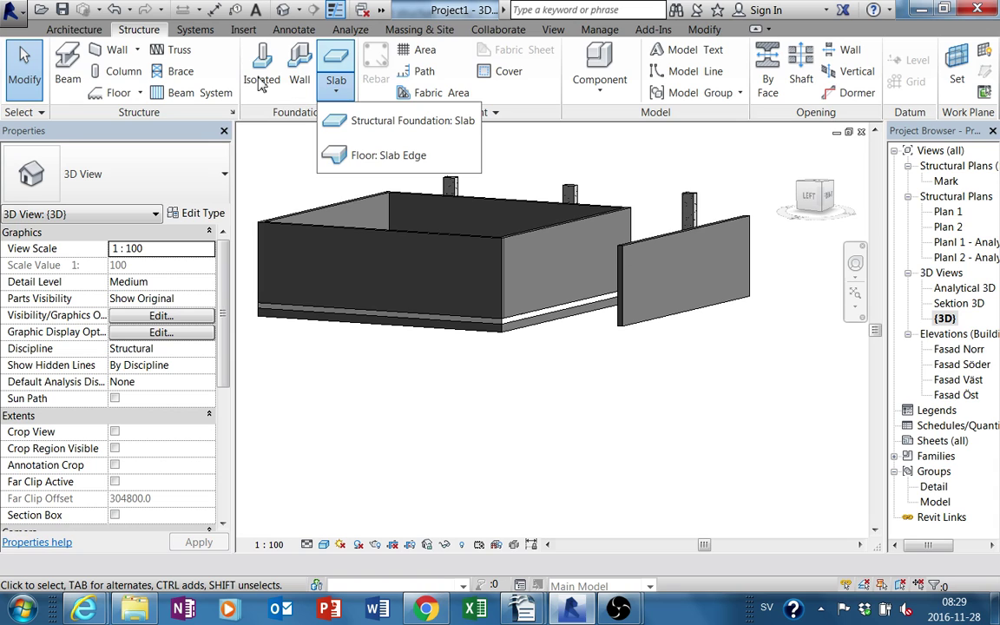
pyautogui.click(299, 61)
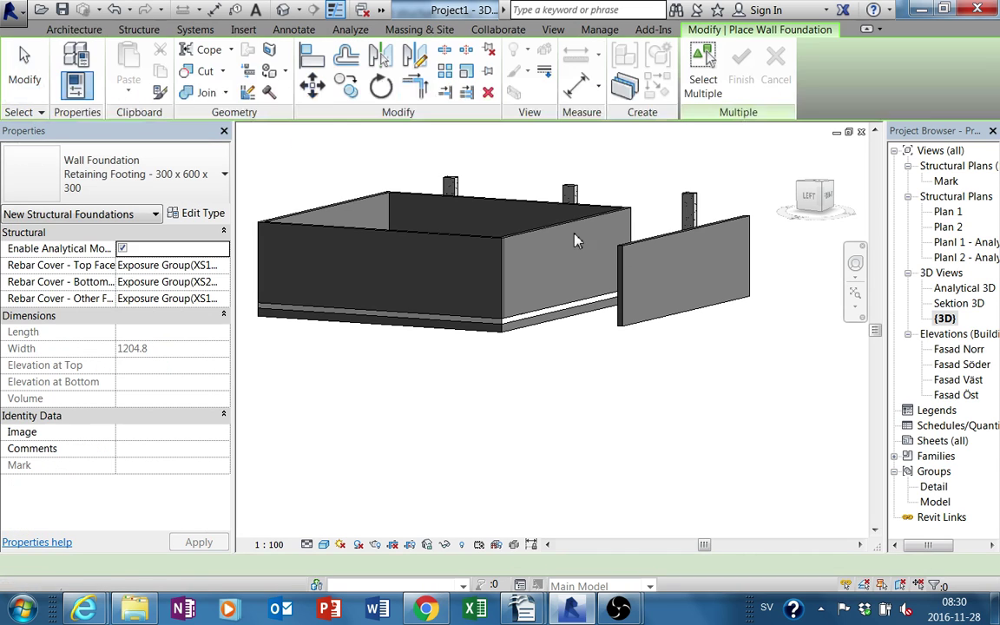
pyautogui.moveTo(656, 362)
pyautogui.keyDown('shift'); pyautogui.mouseDown(button='middle')
pyautogui.moveTo(685, 452)
pyautogui.moveTo(816, 519)
pyautogui.moveTo(848, 520)
pyautogui.moveTo(609, 476)
pyautogui.moveTo(571, 482)
pyautogui.moveTo(720, 507)
pyautogui.moveTo(663, 471)
pyautogui.moveTo(680, 433)
pyautogui.moveTo(469, 467)
pyautogui.moveTo(406, 409)
pyautogui.mouseUp(button='middle'); pyautogui.keyUp('shift')
pyautogui.press('Escape')
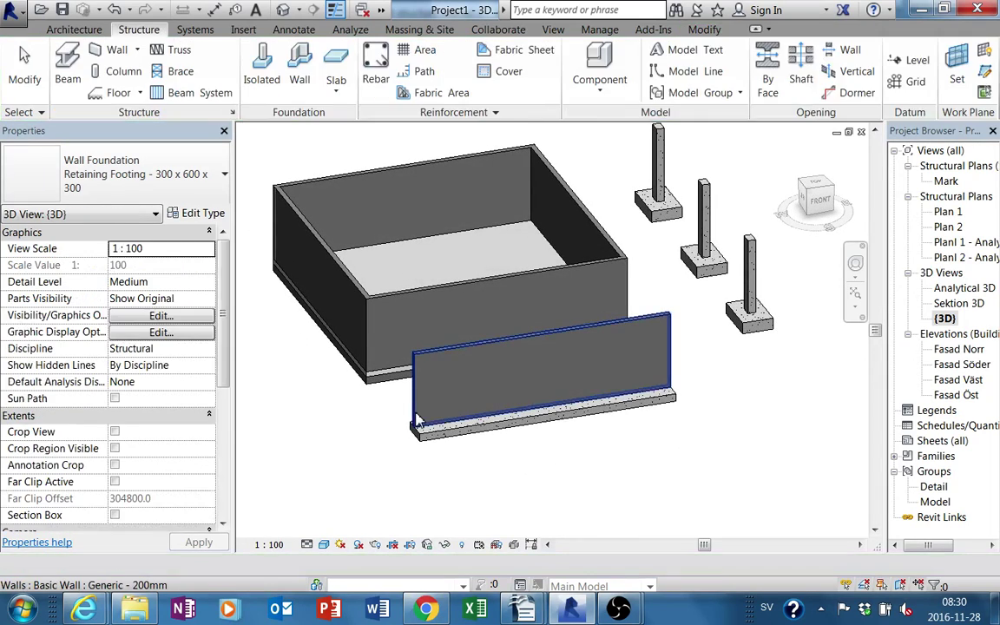
# Select the freestanding wall, cancel the started rotate, and pan to show the whole model
pyautogui.click(417, 422)
pyautogui.press('r')
pyautogui.press('o')
pyautogui.press('Escape')
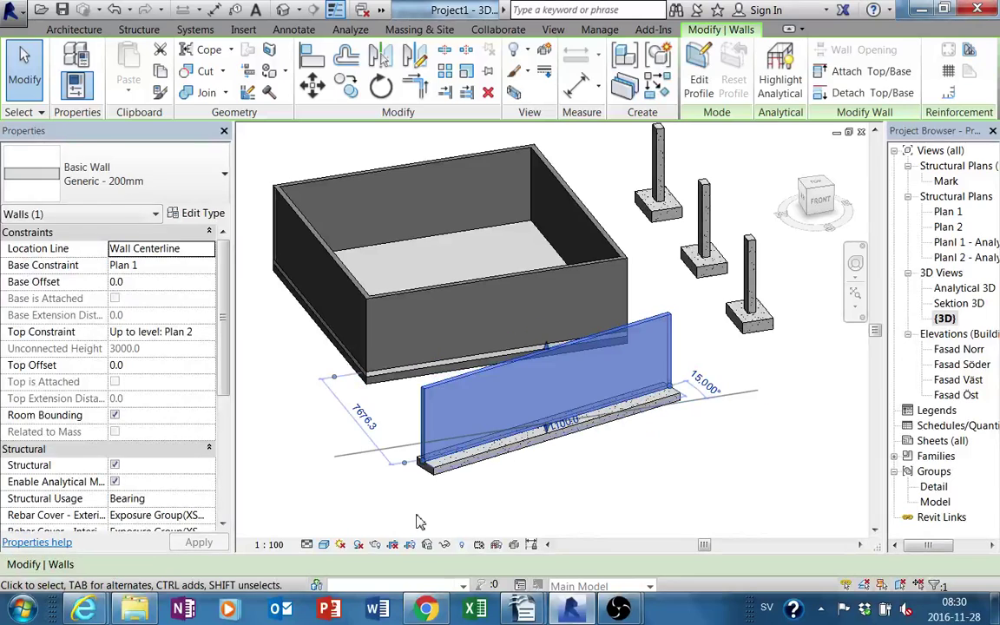
pyautogui.press('Escape')
pyautogui.moveTo(461, 488)
pyautogui.mouseDown(button='middle')
pyautogui.moveTo(451, 462)
pyautogui.moveTo(509, 458)
pyautogui.moveTo(579, 427)
pyautogui.mouseUp(button='middle')
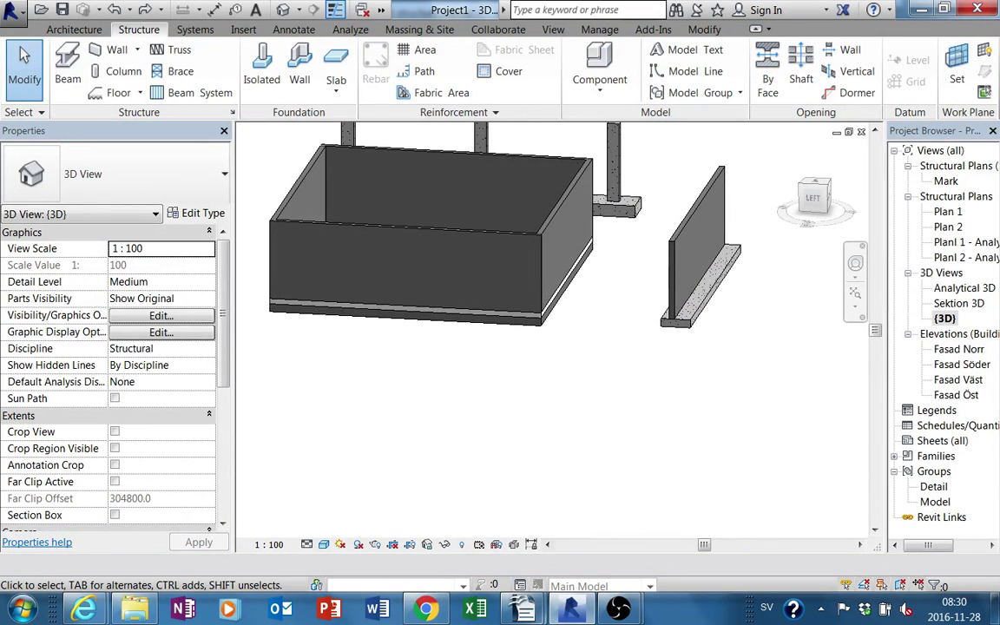
# Read step 16 (sloped wall with door and window openings) in Writer, then orbit Revit's 3D view
pyautogui.click(573, 486)
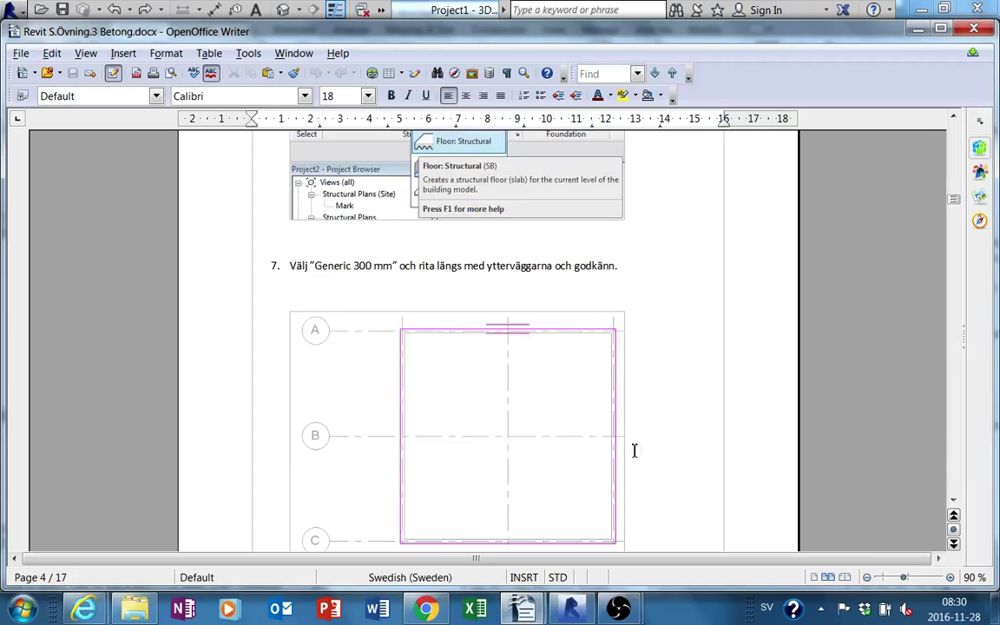
pyautogui.scroll(-5, 651, 433)
pyautogui.scroll(-5, 663, 426)
pyautogui.scroll(-3, 648, 381)
pyautogui.scroll(-3, 573, 359)
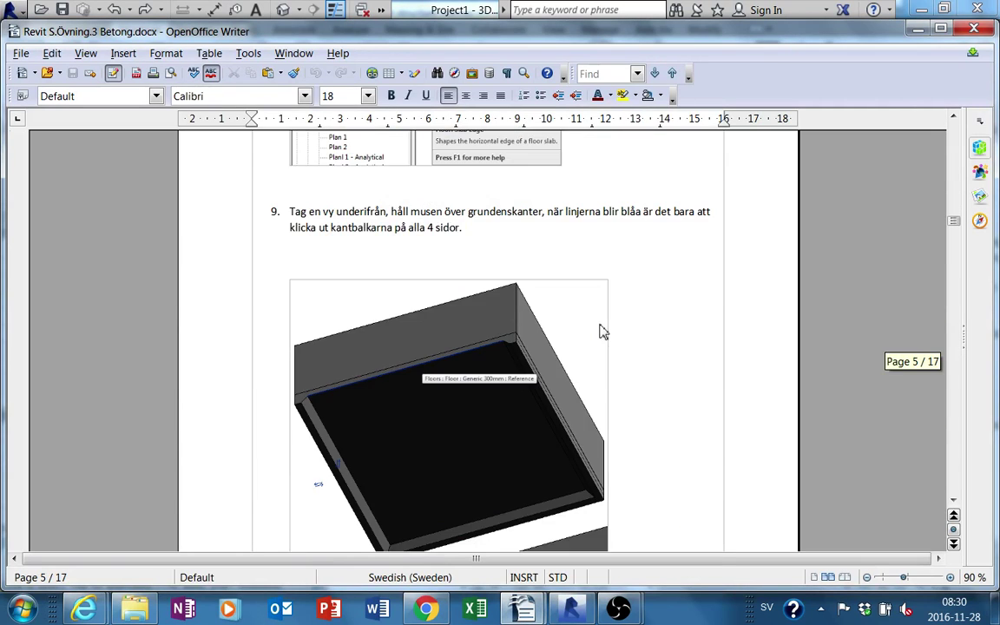
pyautogui.scroll(-3, 598, 330)
pyautogui.scroll(-5, 597, 328)
pyautogui.scroll(-5, 597, 326)
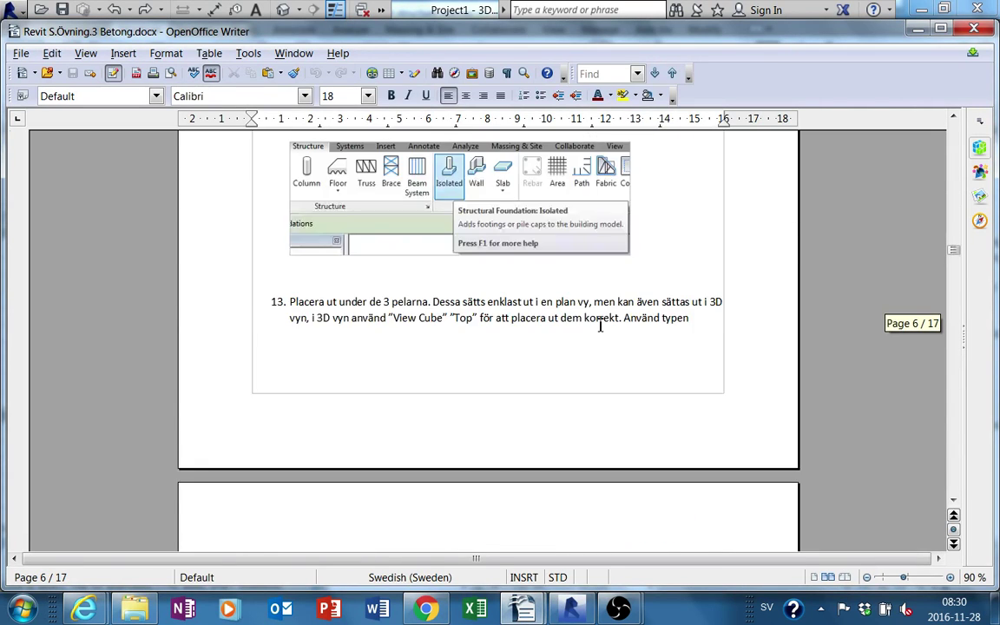
pyautogui.scroll(-5, 598, 325)
pyautogui.scroll(-5, 598, 328)
pyautogui.scroll(-4, 600, 332)
pyautogui.scroll(-3, 599, 328)
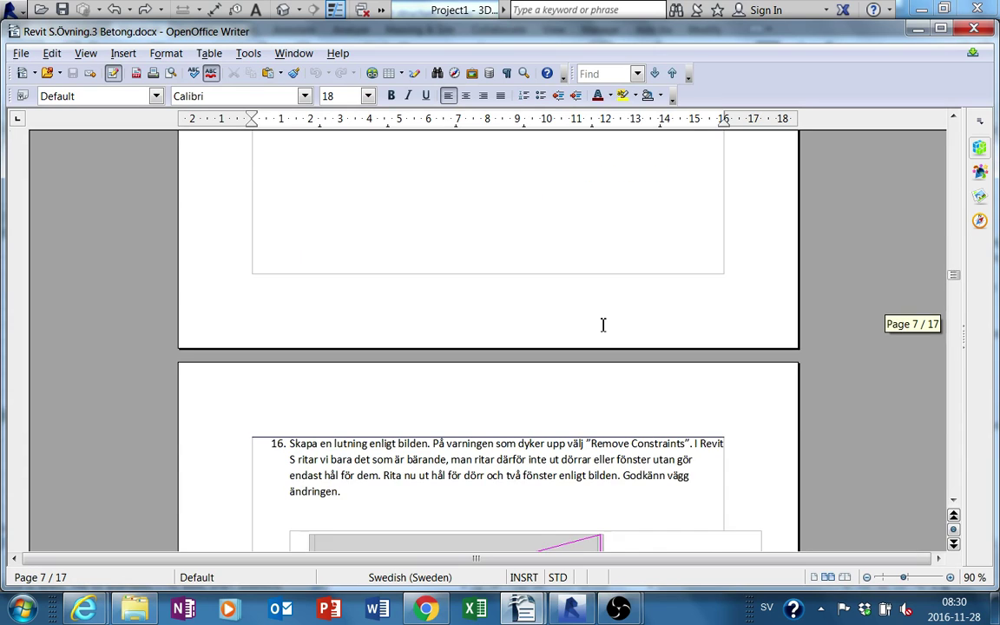
pyautogui.scroll(-5, 602, 324)
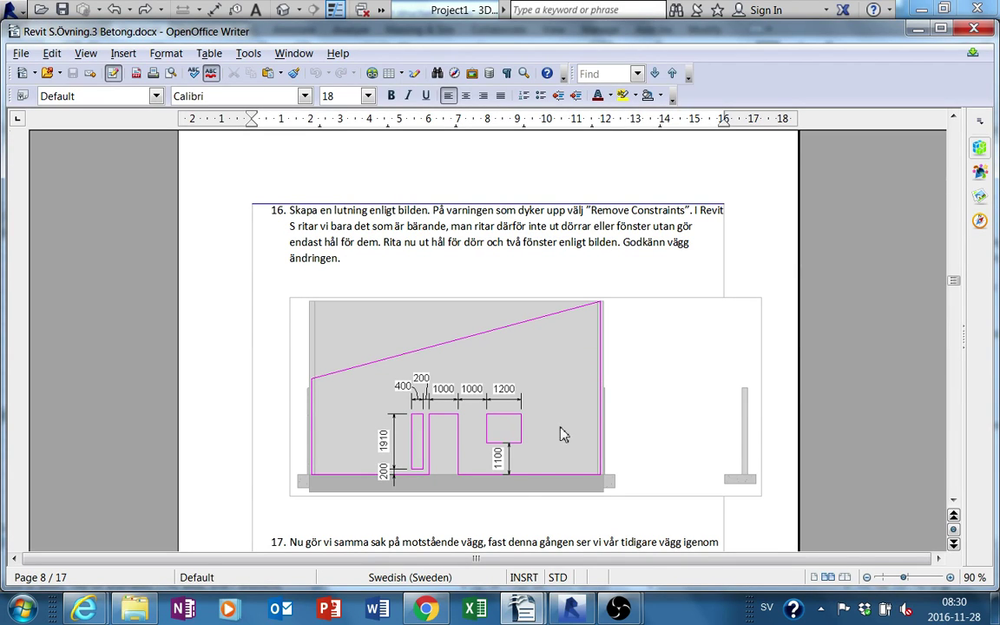
pyautogui.click(575, 610)
pyautogui.moveTo(556, 552)
pyautogui.mouseDown(button='middle')
pyautogui.moveTo(553, 531)
pyautogui.moveTo(591, 446)
pyautogui.mouseUp(button='middle')
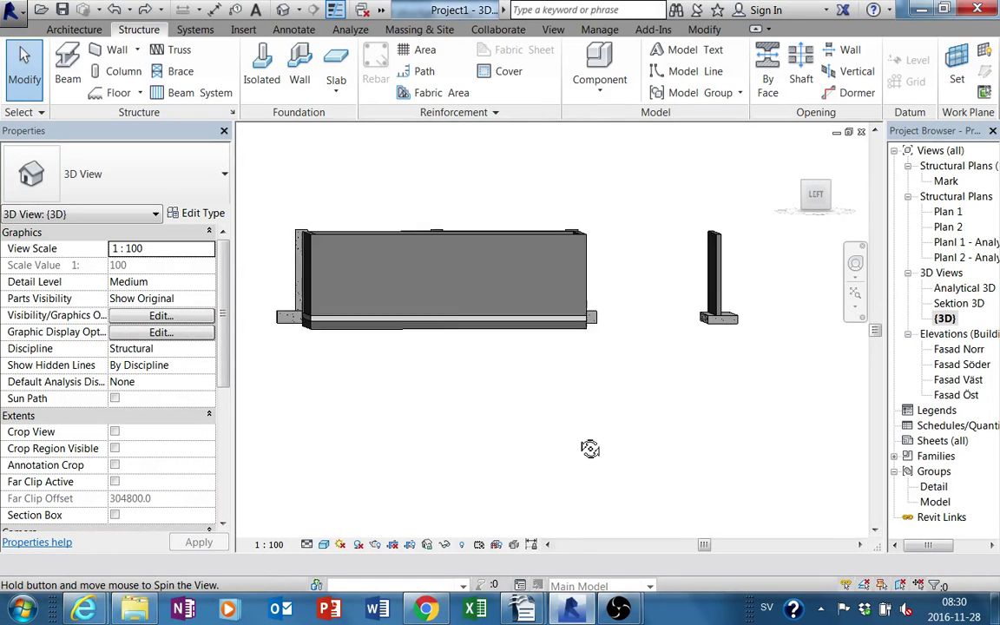
# Select the box's front wall and add the connected walls to the selection
pyautogui.click(526, 233)
pyautogui.moveTo(526, 235)
pyautogui.keyDown('shift'); pyautogui.mouseDown(button='middle')
pyautogui.moveTo(566, 350)
pyautogui.moveTo(506, 261)
pyautogui.mouseUp(button='middle'); pyautogui.keyUp('shift')
pyautogui.press('Tab')
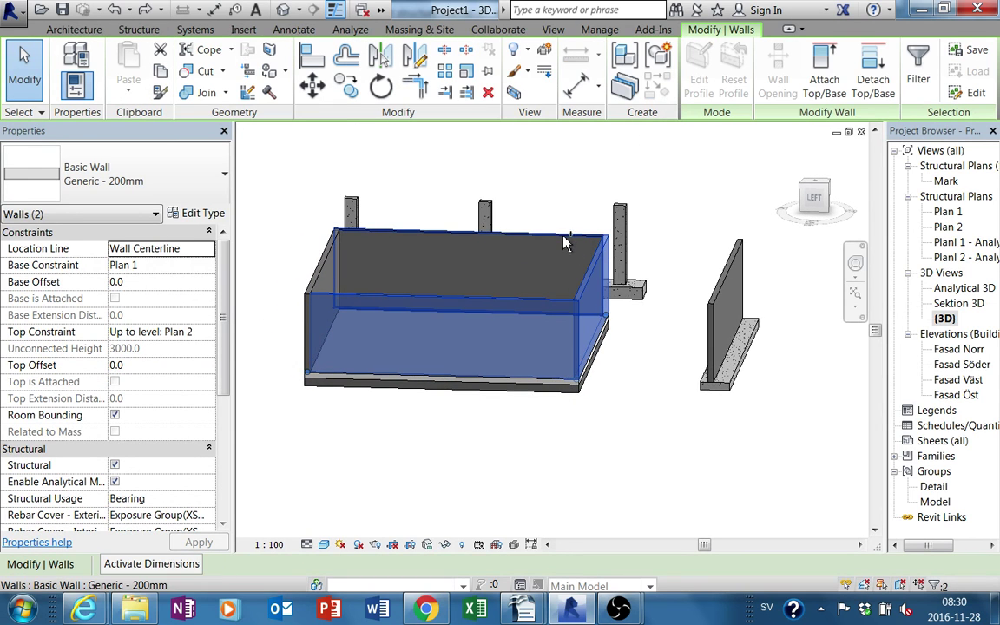
pyautogui.click(585, 263)
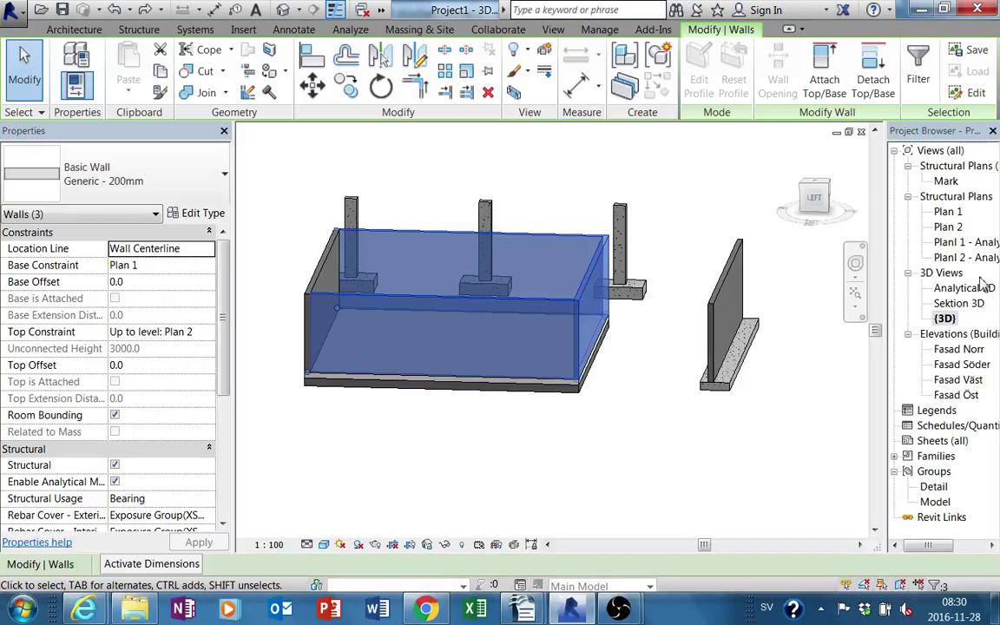
# Open the Fasad Väst elevation, passing through the Plan 2 structural plan
pyautogui.doubleClick(947, 226)
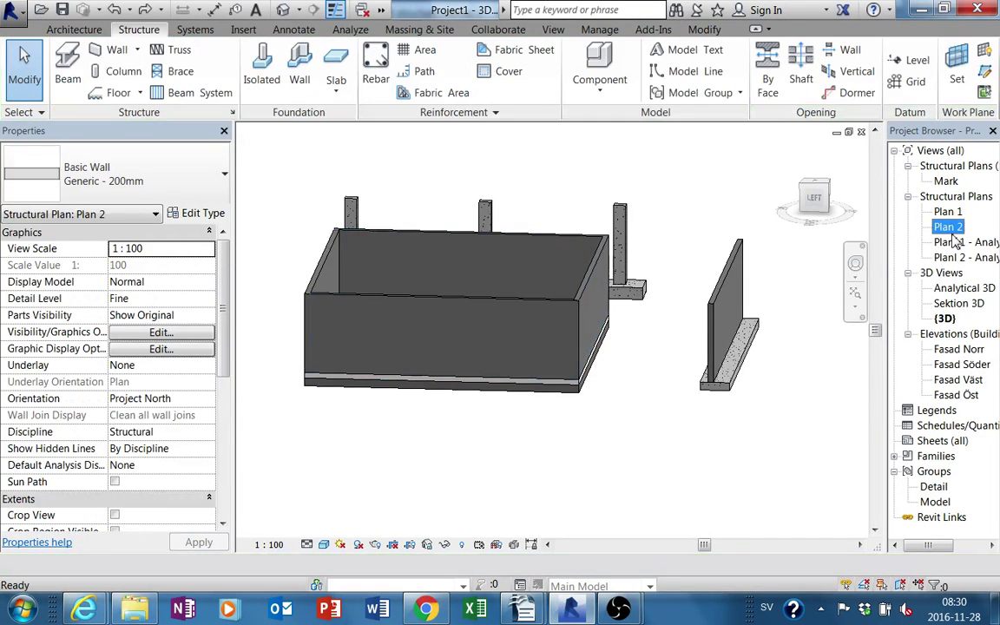
pyautogui.moveTo(736, 286); pyautogui.dragTo(735, 308, button='middle')
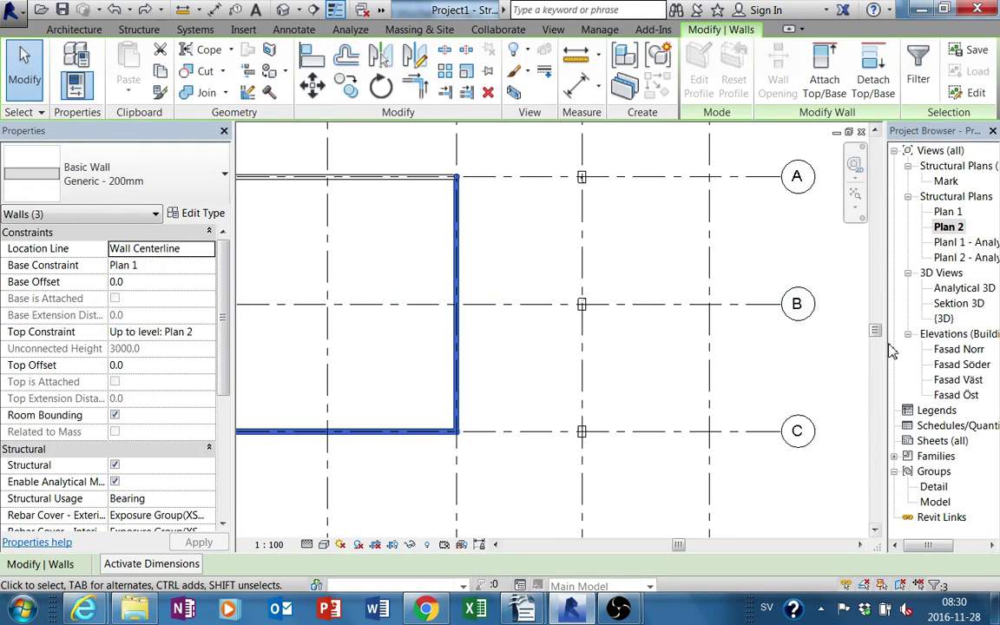
pyautogui.doubleClick(955, 379)
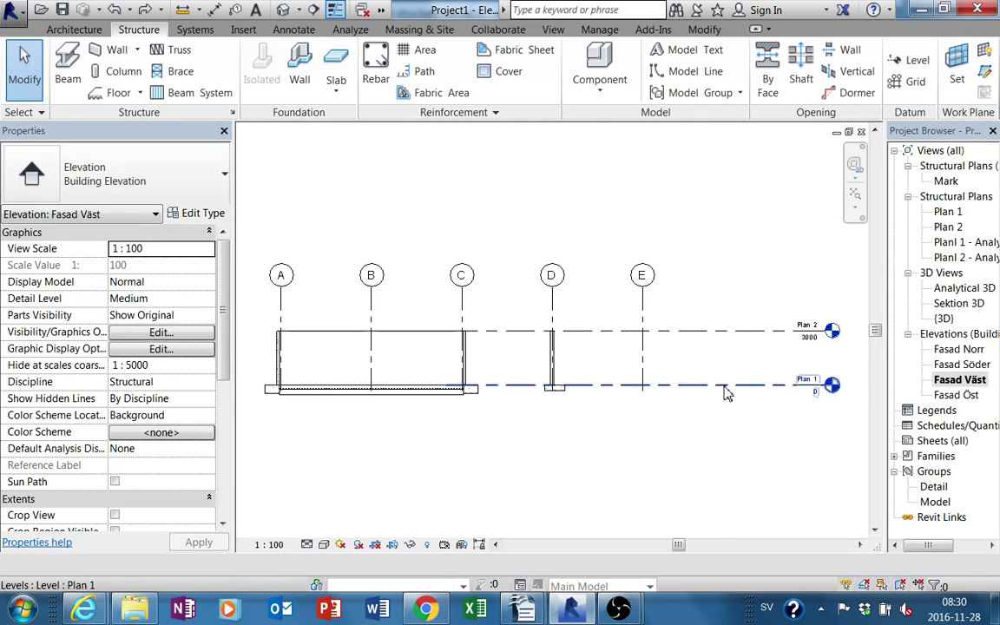
# Adjust the level lines' extents, stretching Plan 1 left and shortening them from the right
pyautogui.click(720, 384)
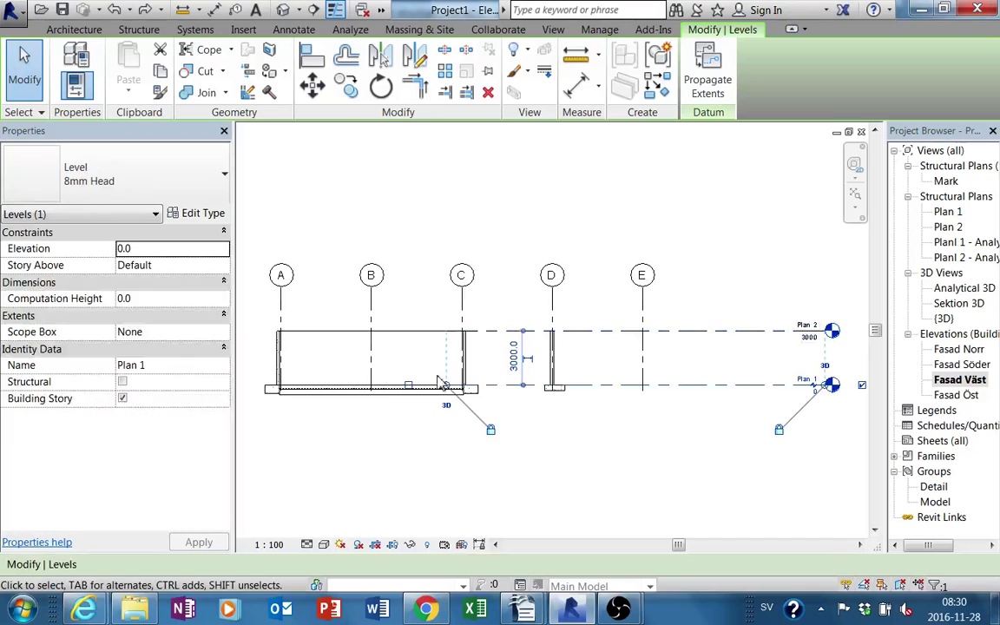
pyautogui.moveTo(446, 384); pyautogui.dragTo(250, 384)
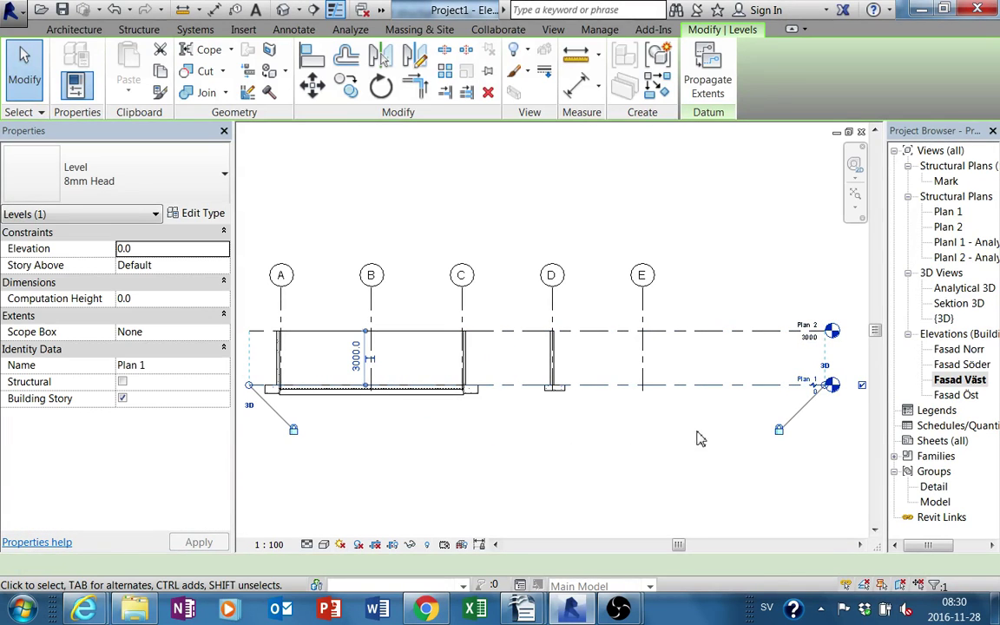
pyautogui.moveTo(825, 387)
pyautogui.mouseDown()
pyautogui.moveTo(722, 371)
pyautogui.moveTo(666, 382)
pyautogui.mouseUp()
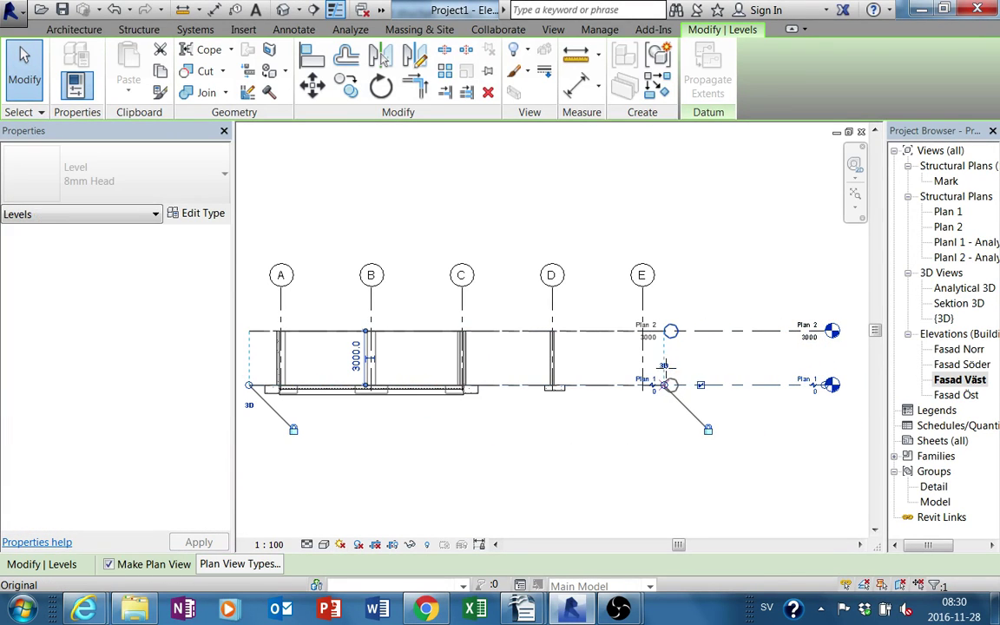
pyautogui.click(632, 458)
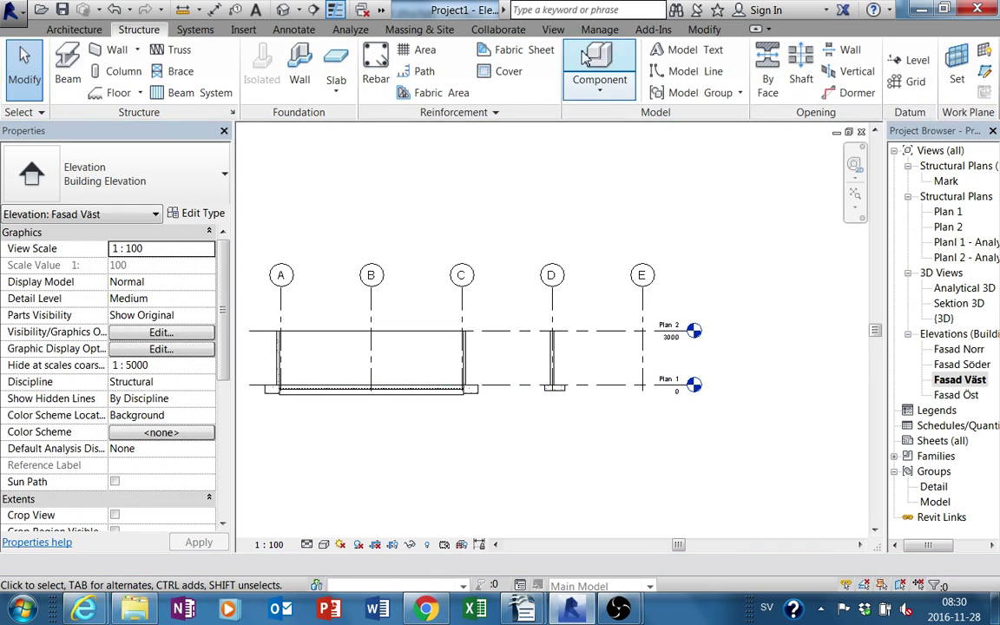
pyautogui.click(244, 31)
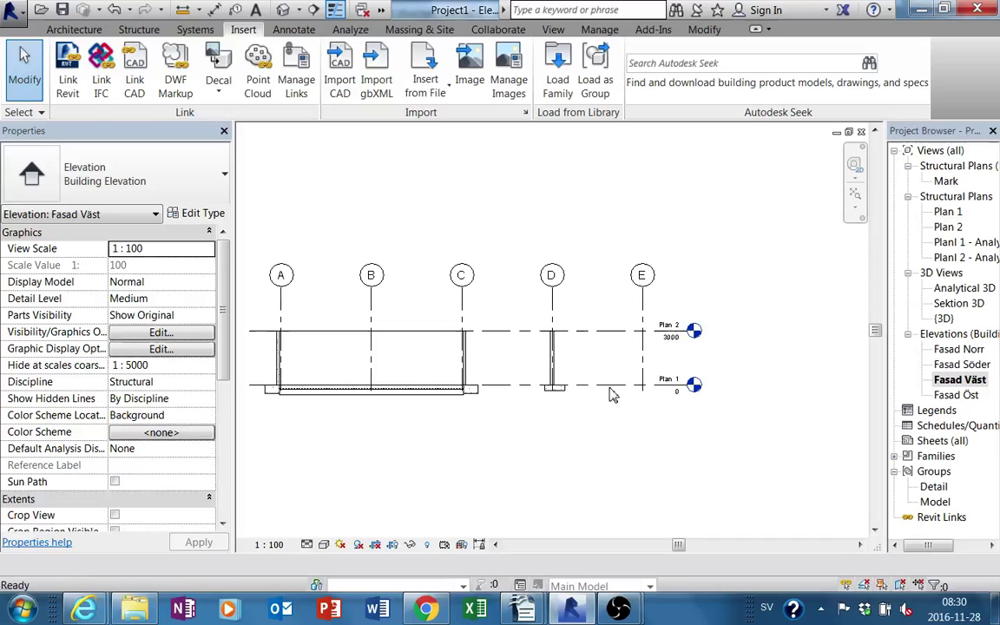
# Copy the Plan 2 level 3000 upward to create level Plan 3 at 6000
pyautogui.click(616, 332)
pyautogui.press('c')
pyautogui.press('o')
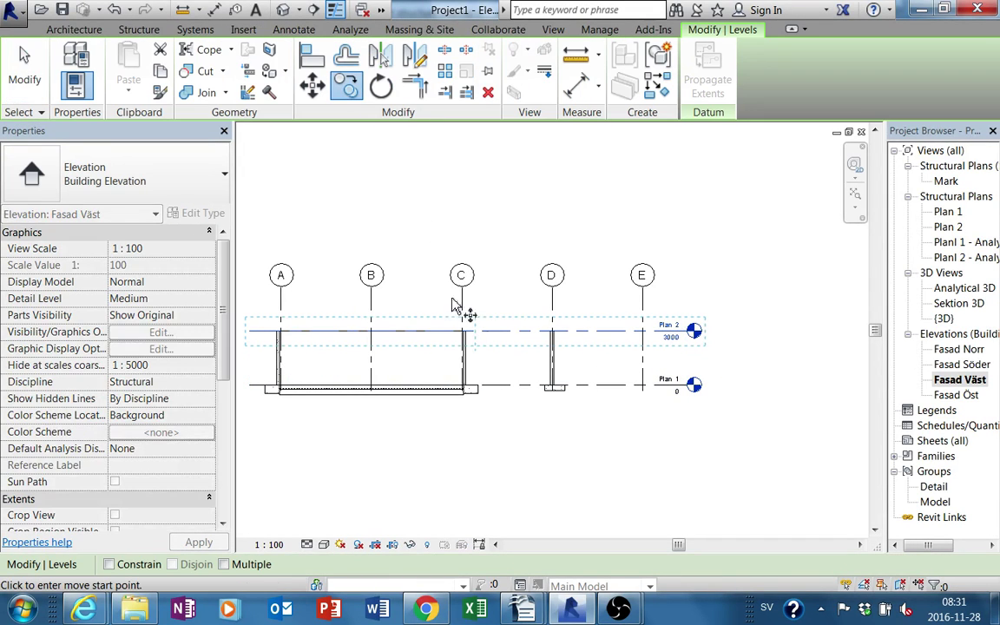
pyautogui.click(514, 386)
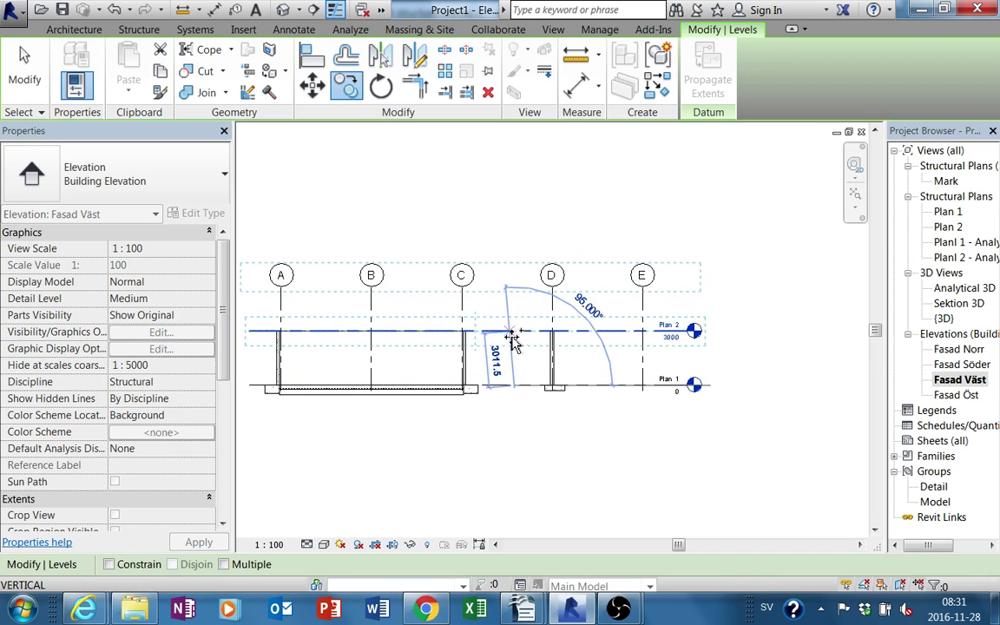
pyautogui.click(515, 334)
pyautogui.press('Escape')
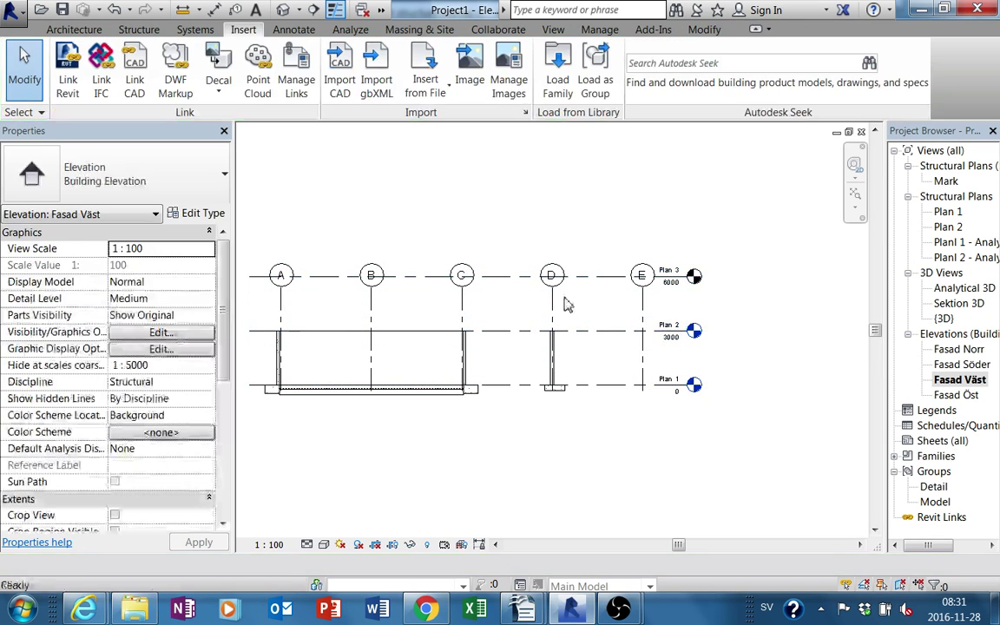
# Raise the grid D head so grids A–E extend above level Plan 3
pyautogui.click(555, 296)
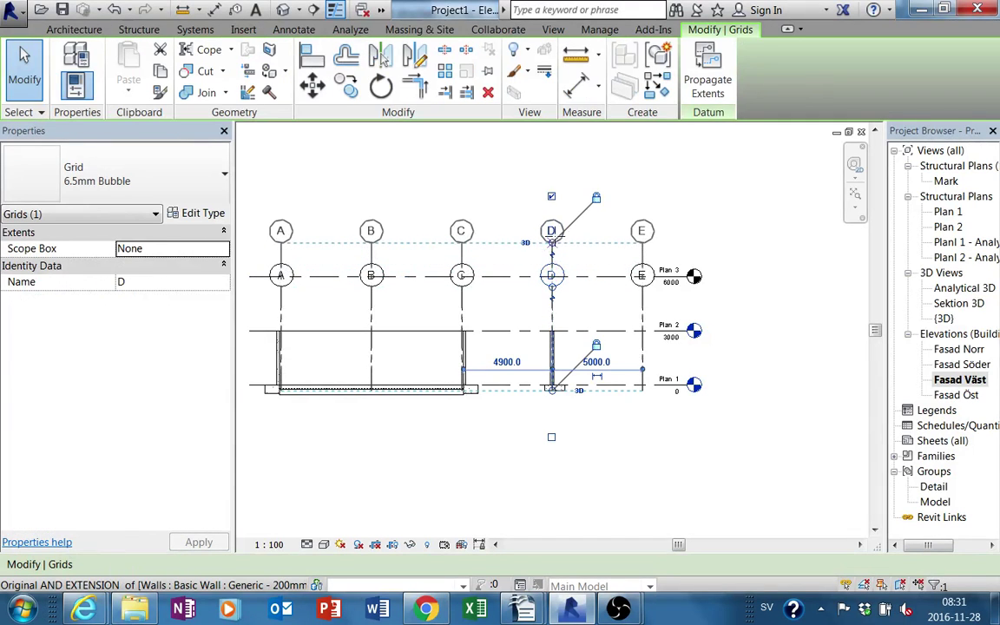
pyautogui.moveTo(557, 293); pyautogui.dragTo(552, 198)
pyautogui.click(599, 362)
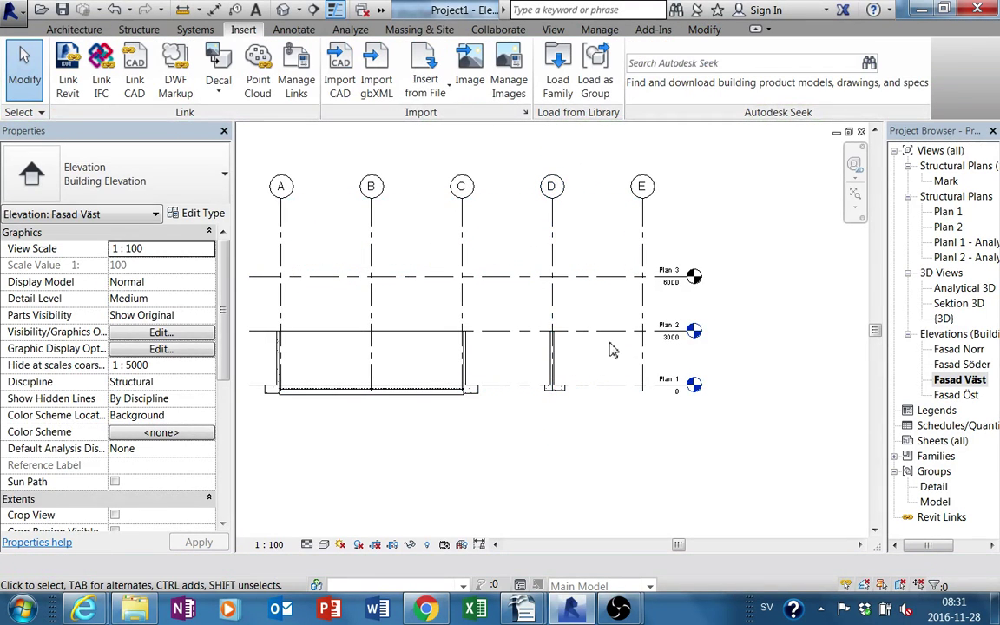
pyautogui.scroll(1, 694, 287)
pyautogui.scroll(1, 765, 374)
pyautogui.scroll(1, 699, 329)
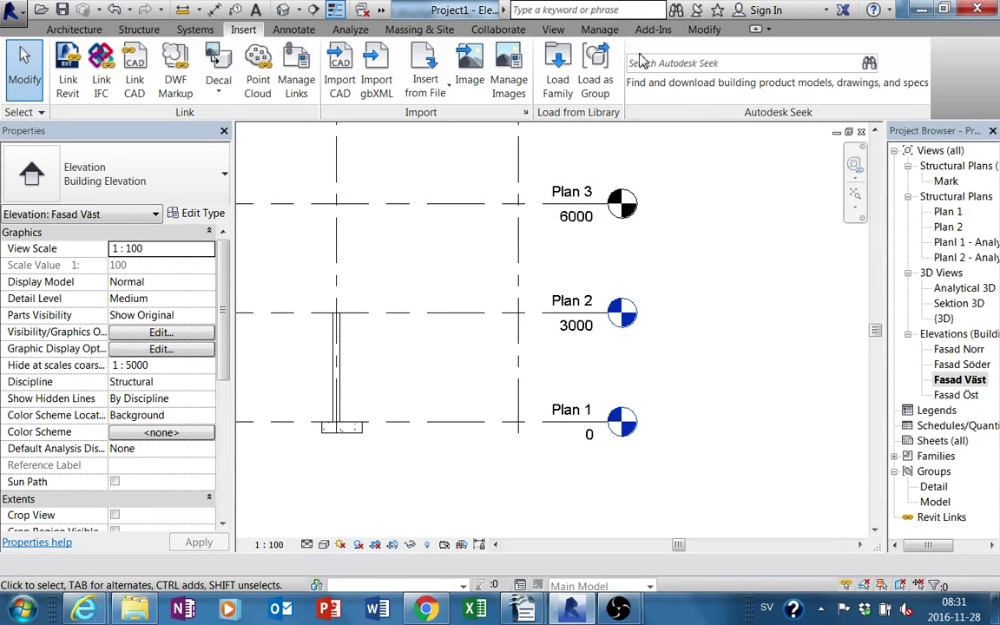
pyautogui.click(574, 31)
pyautogui.click(552, 30)
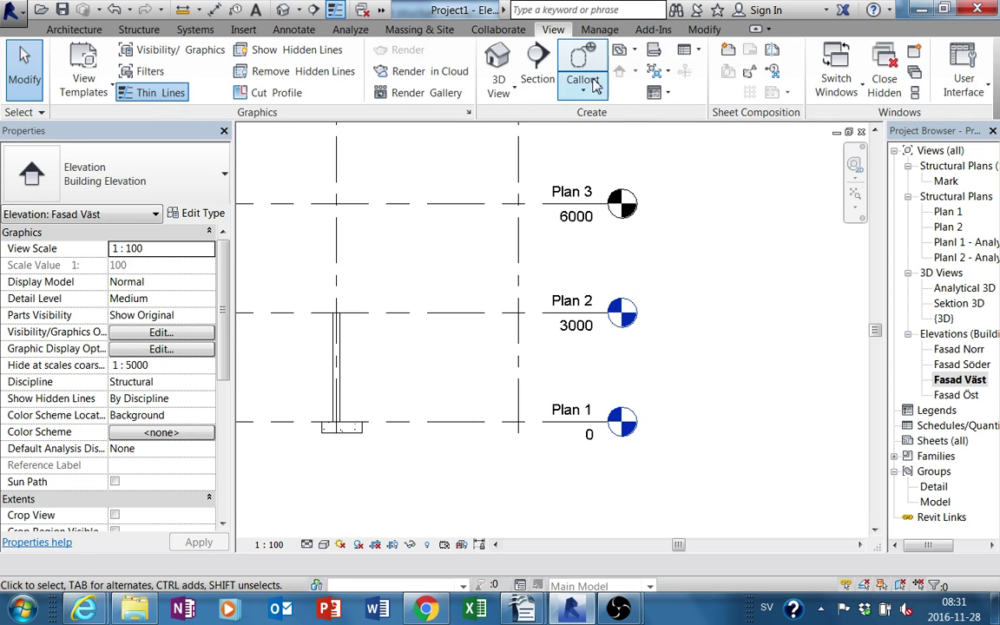
# Add a Structural Plan view on level Plan 3, then close it back to Fasad Väst
pyautogui.click(620, 52)
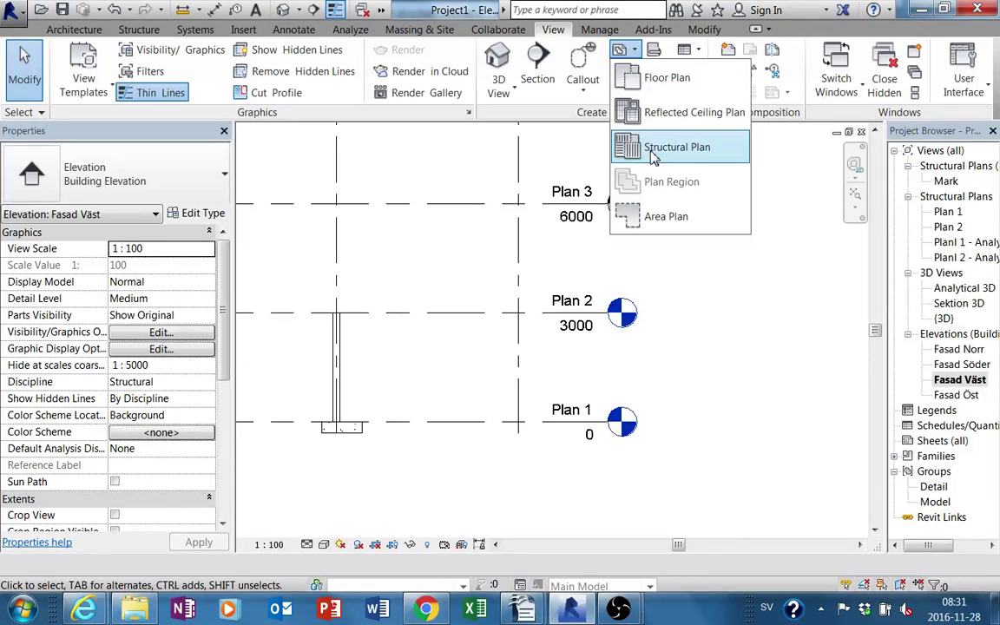
pyautogui.click(660, 148)
pyautogui.click(550, 184)
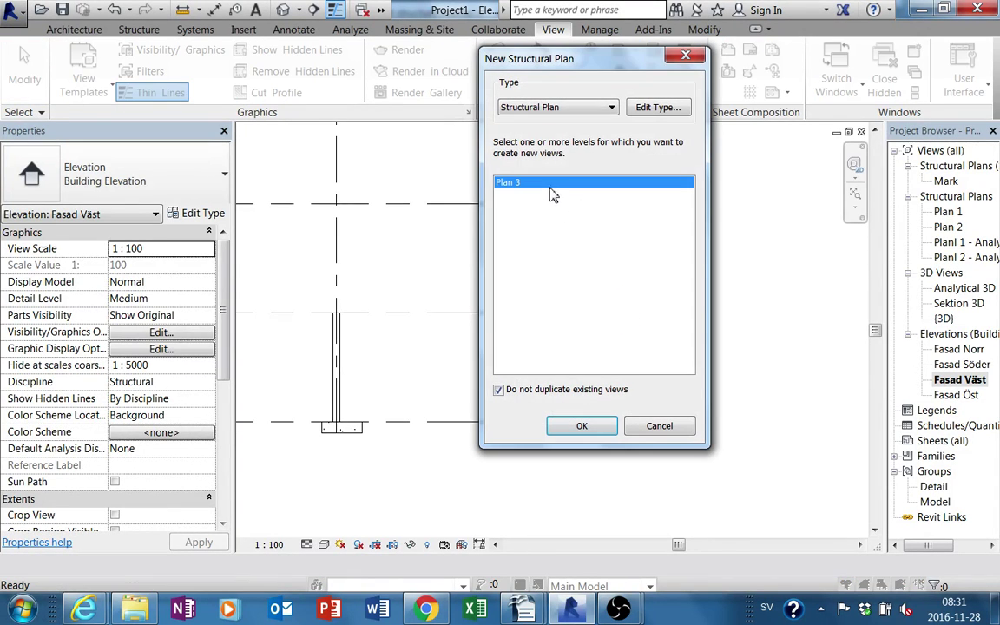
pyautogui.click(593, 434)
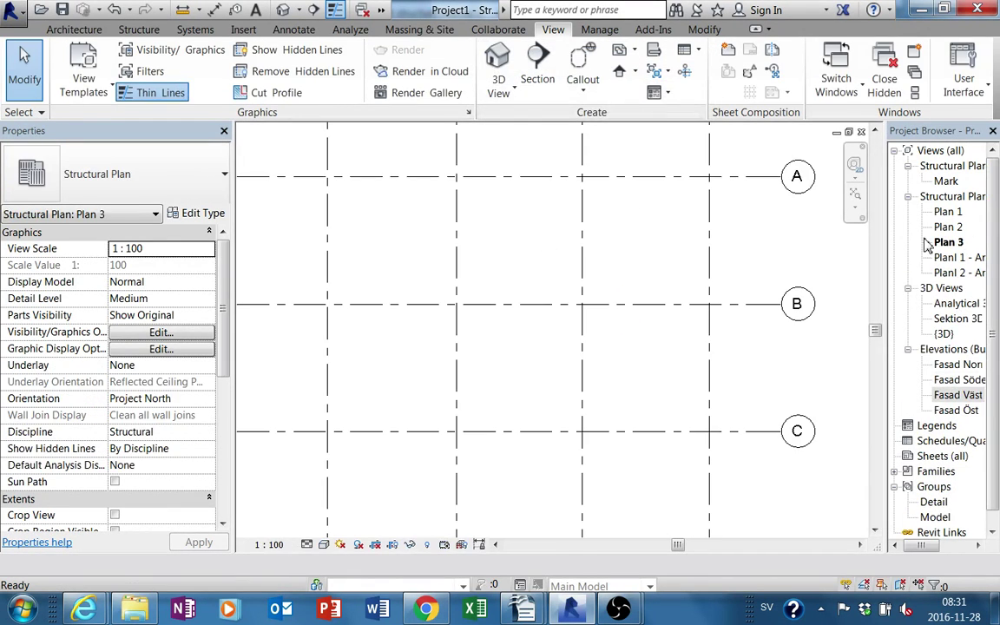
pyautogui.moveTo(622, 288); pyautogui.dragTo(641, 276, button='middle')
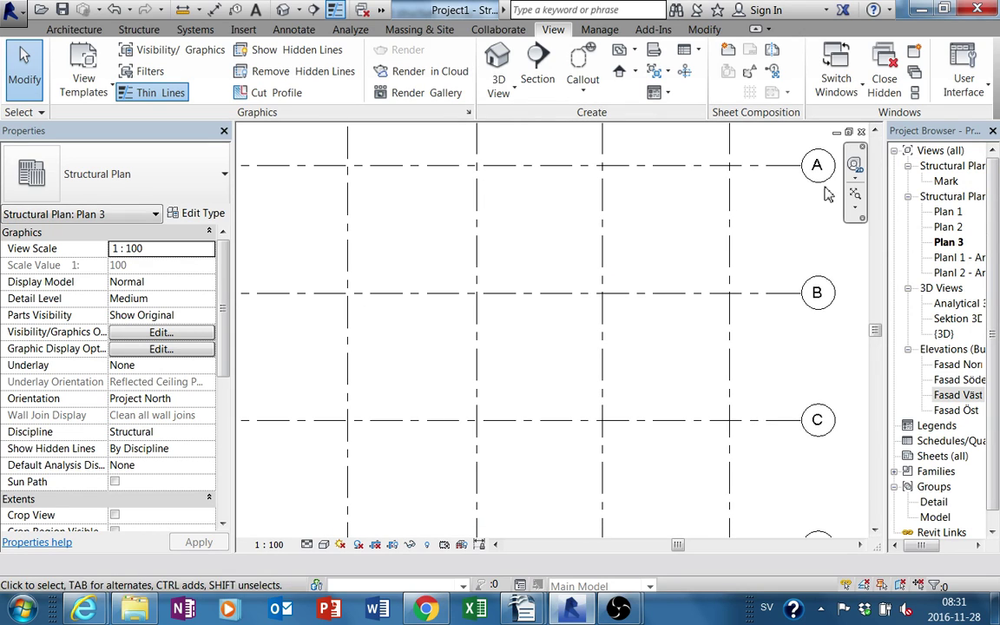
pyautogui.click(861, 137)
pyautogui.scroll(-3, 633, 317)
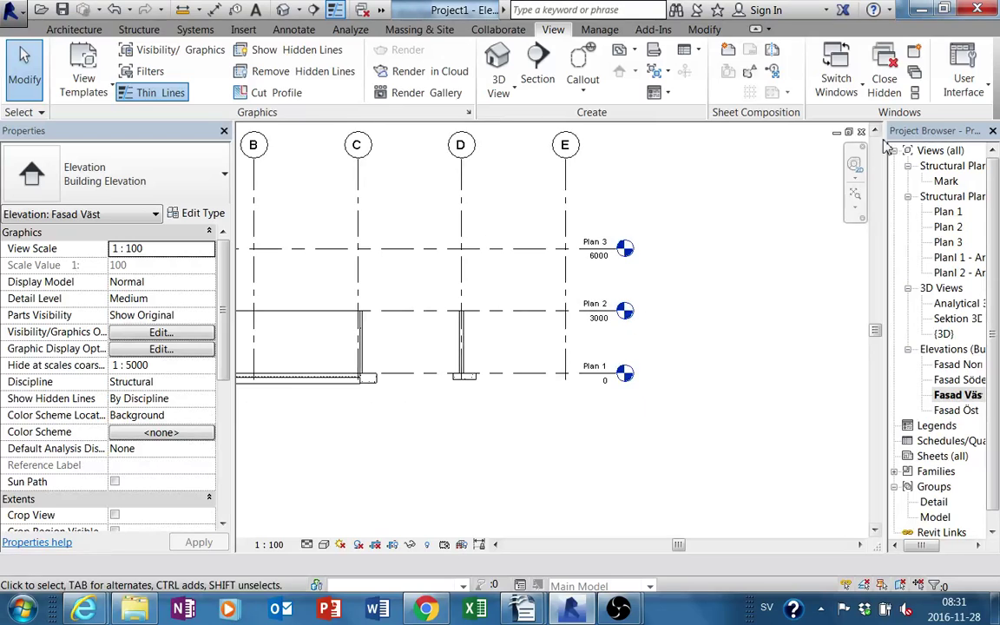
pyautogui.scroll(-1, 699, 382)
# Chain-select the walls, exclude the grid D wall, and set Top Constraint to Up to level: Plan 3
pyautogui.moveTo(694, 384); pyautogui.dragTo(720, 365, button='middle')
pyautogui.click(391, 299)
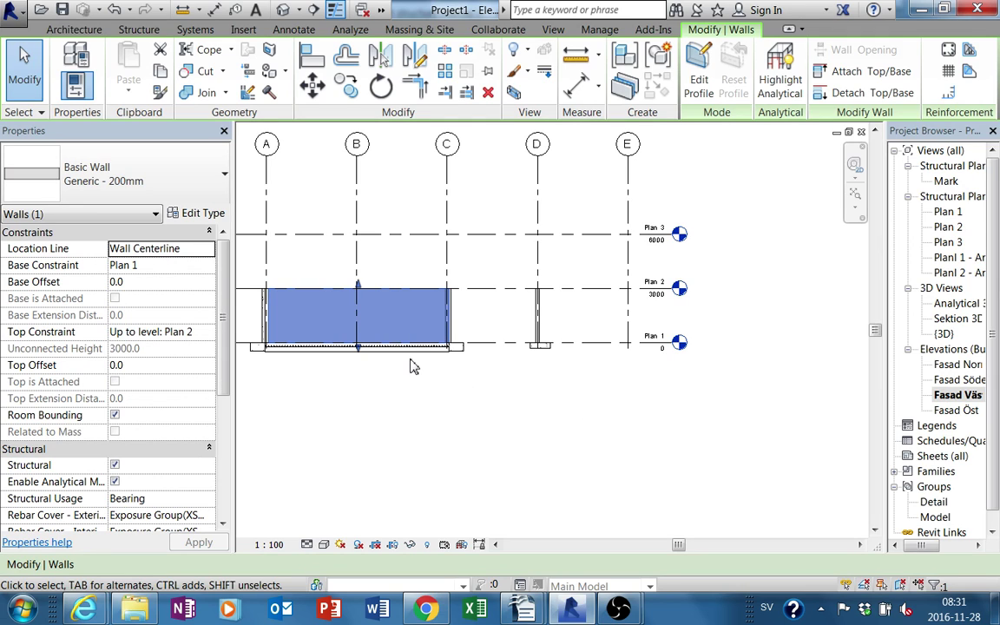
pyautogui.press('Tab')
pyautogui.click(445, 346)
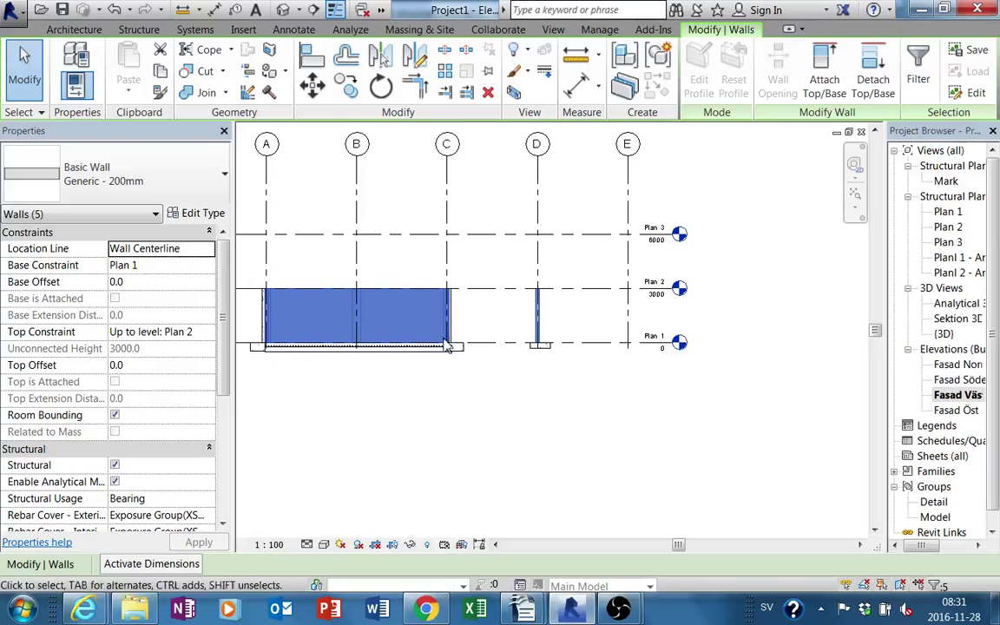
pyautogui.keyDown('shift'); pyautogui.click(537, 312); pyautogui.keyUp('shift')
pyautogui.click(207, 335)
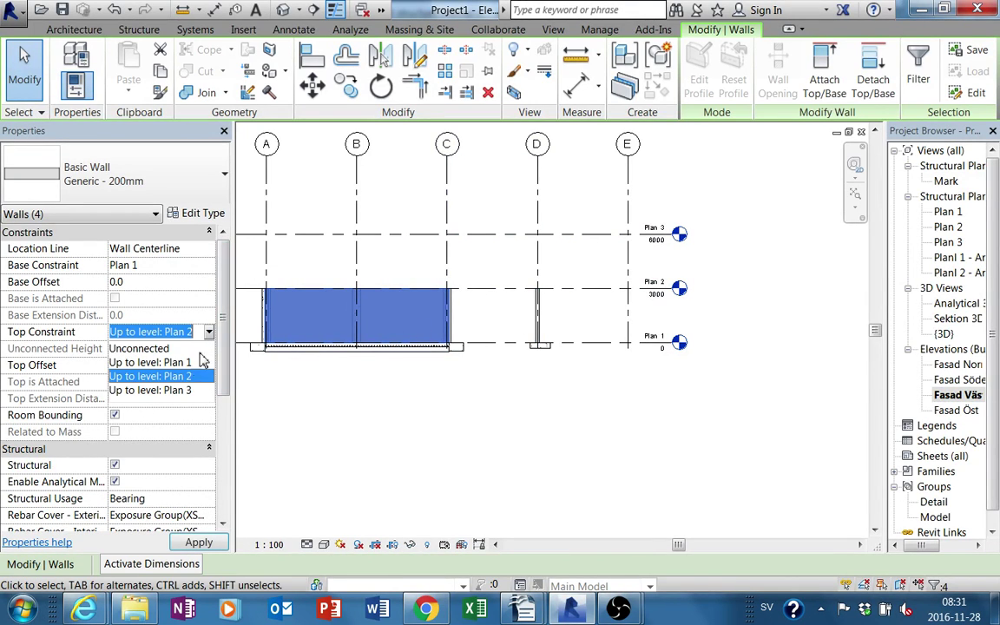
pyautogui.click(178, 390)
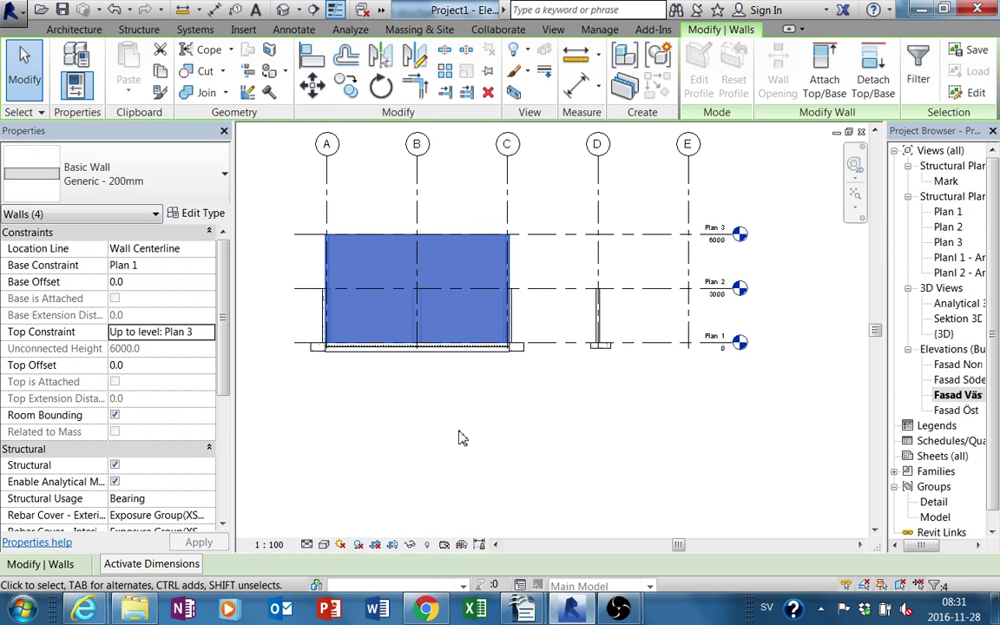
pyautogui.click(491, 406)
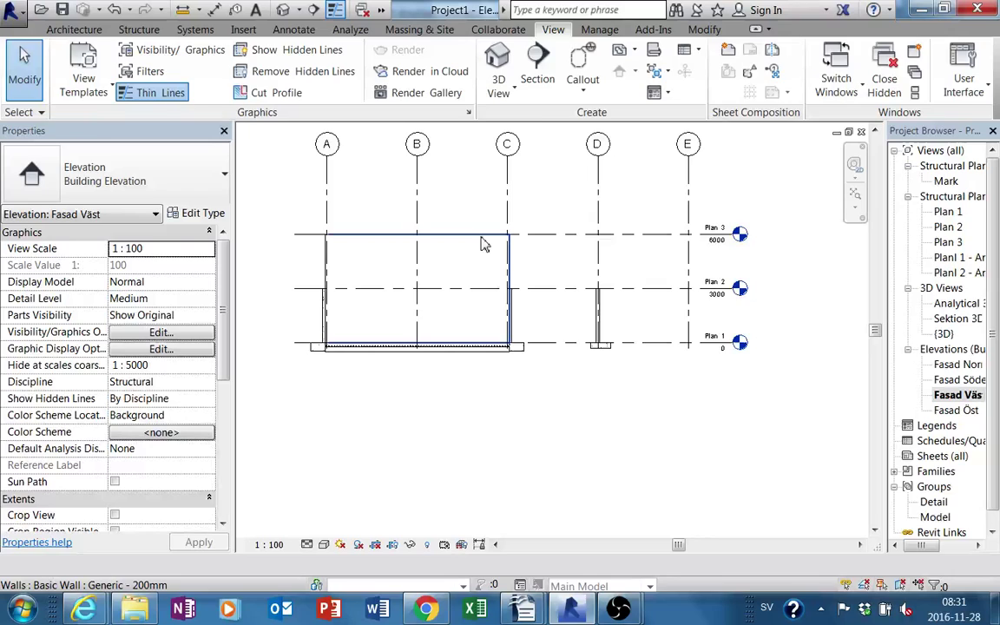
# Select the grid A–C wall, check its new height in {3D}, and return to Fasad Väst
pyautogui.click(485, 295)
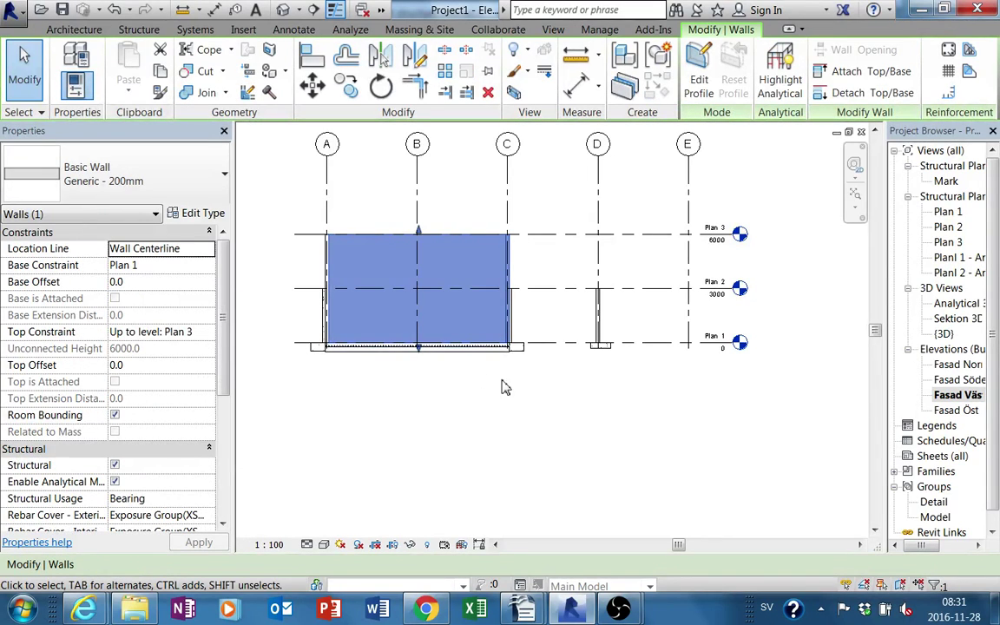
pyautogui.doubleClick(943, 333)
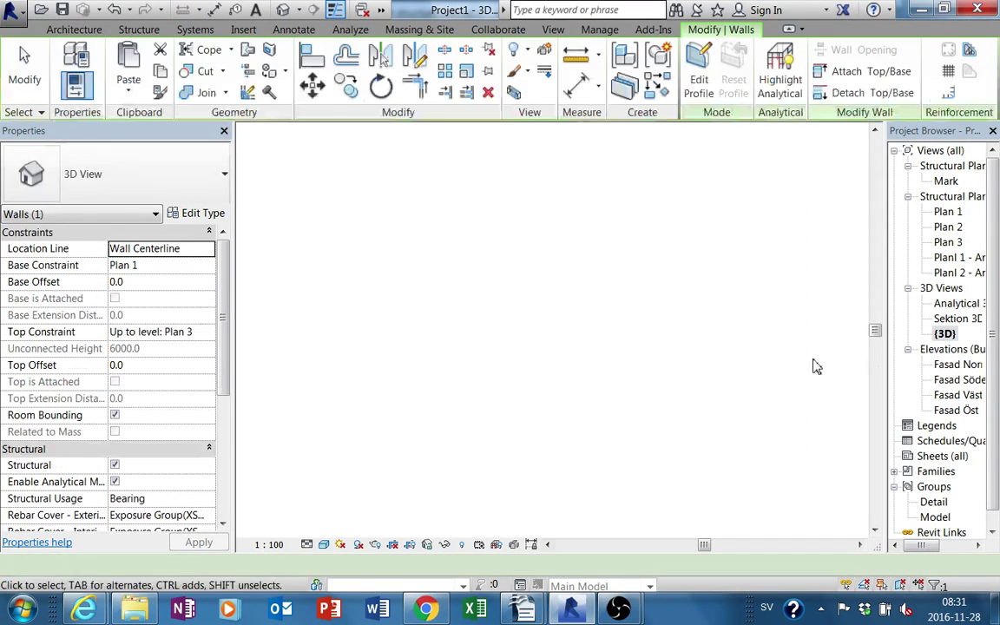
pyautogui.moveTo(815, 364)
pyautogui.keyDown('shift'); pyautogui.mouseDown(button='middle')
pyautogui.moveTo(755, 433)
pyautogui.moveTo(765, 475)
pyautogui.moveTo(753, 462)
pyautogui.mouseUp(button='middle'); pyautogui.keyUp('shift')
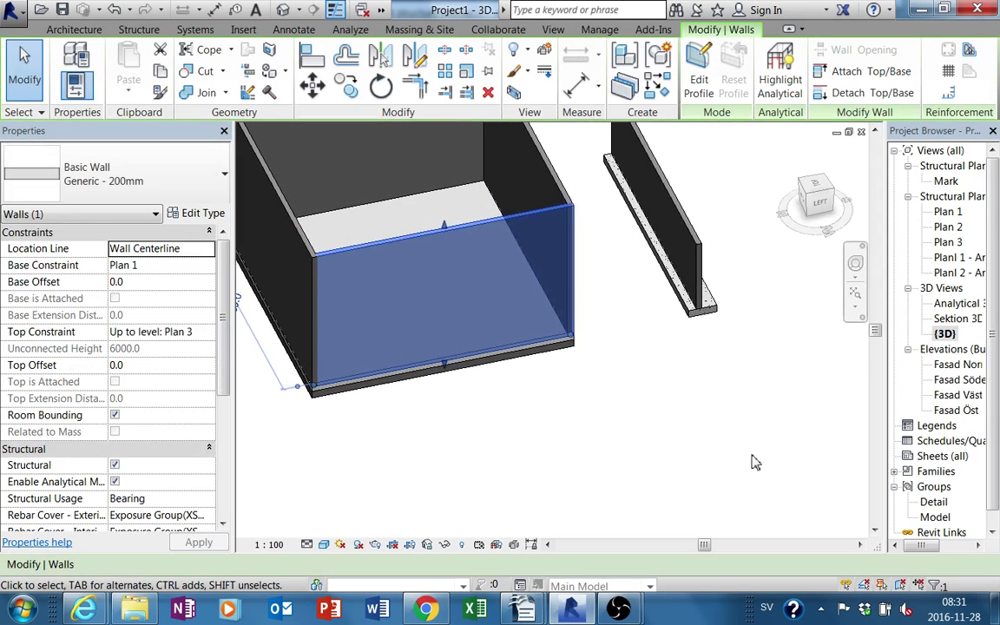
pyautogui.doubleClick(973, 400)
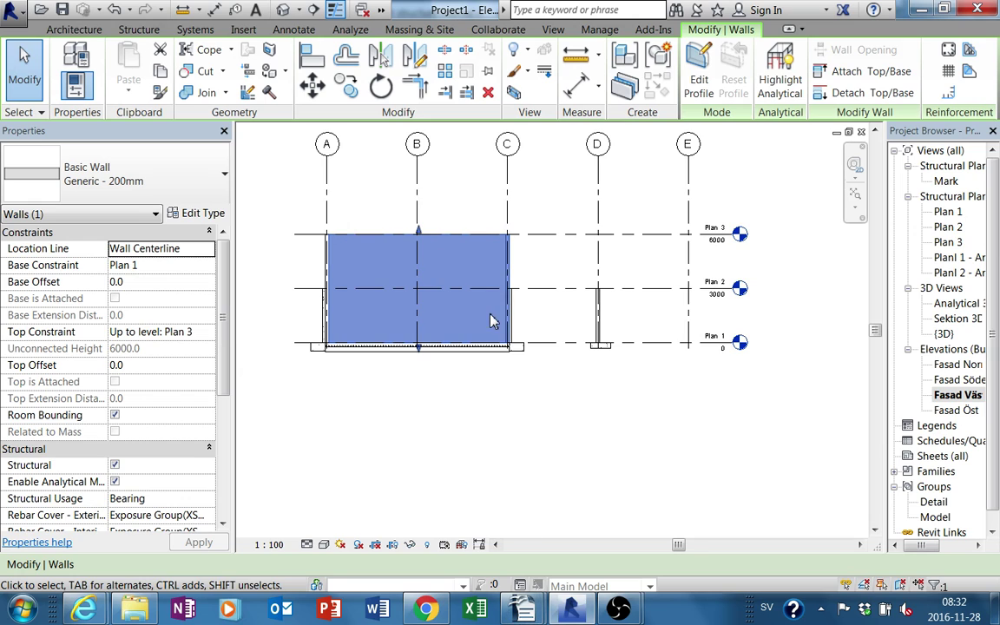
pyautogui.moveTo(490, 321); pyautogui.dragTo(511, 341, button='middle')
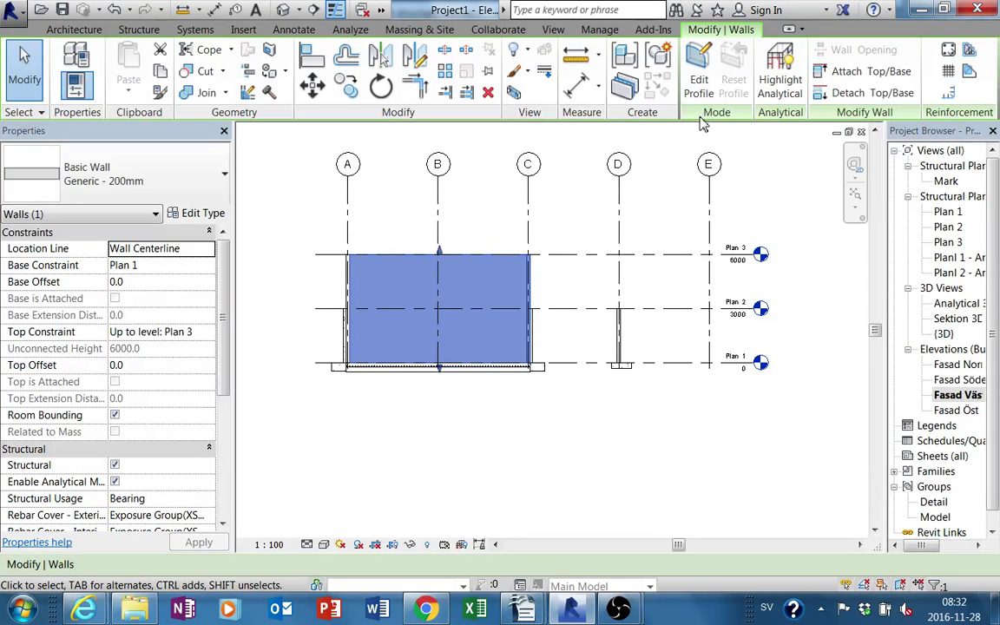
# Enter Edit Profile on the west wall and drag the top line's left end downward
pyautogui.click(705, 87)
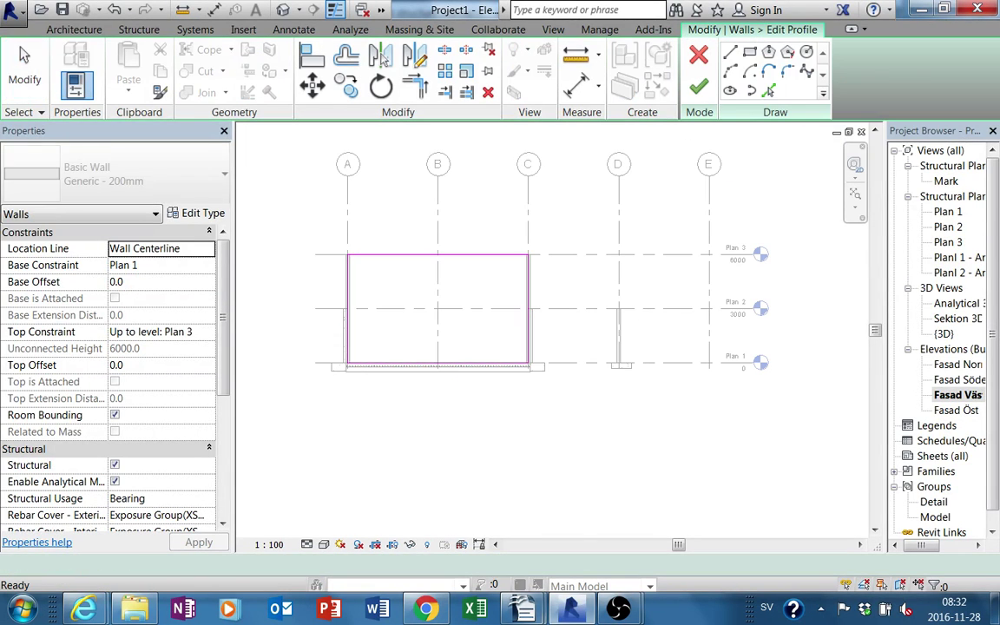
pyautogui.moveTo(522, 608)
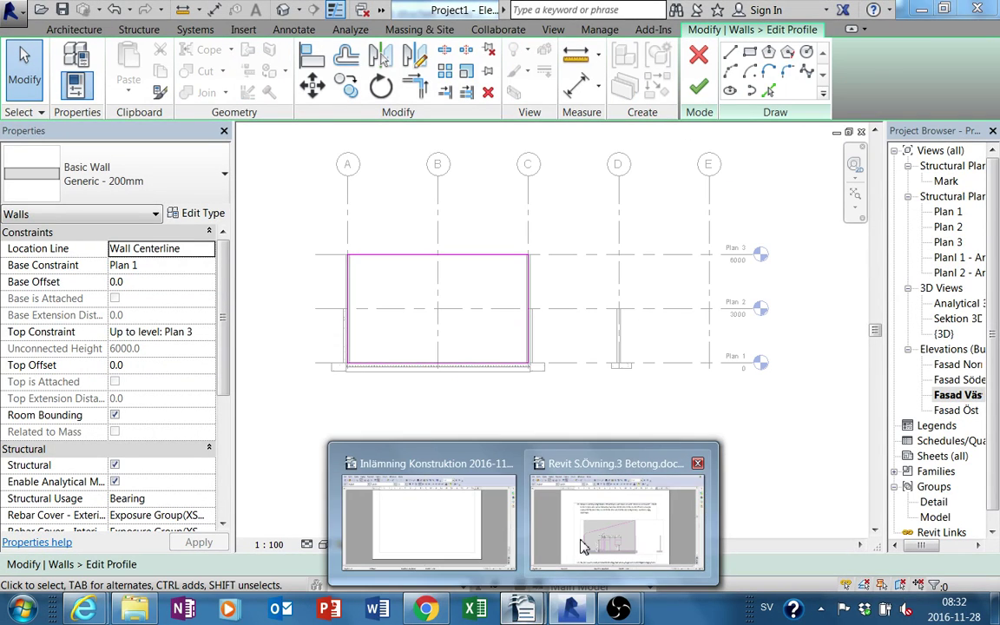
pyautogui.click(563, 518)
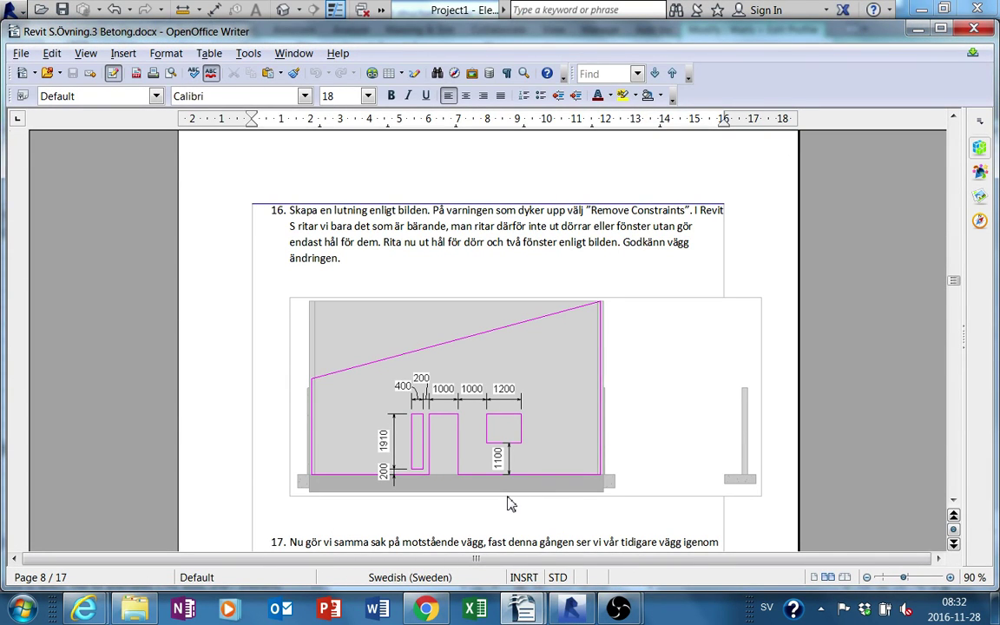
pyautogui.click(588, 615)
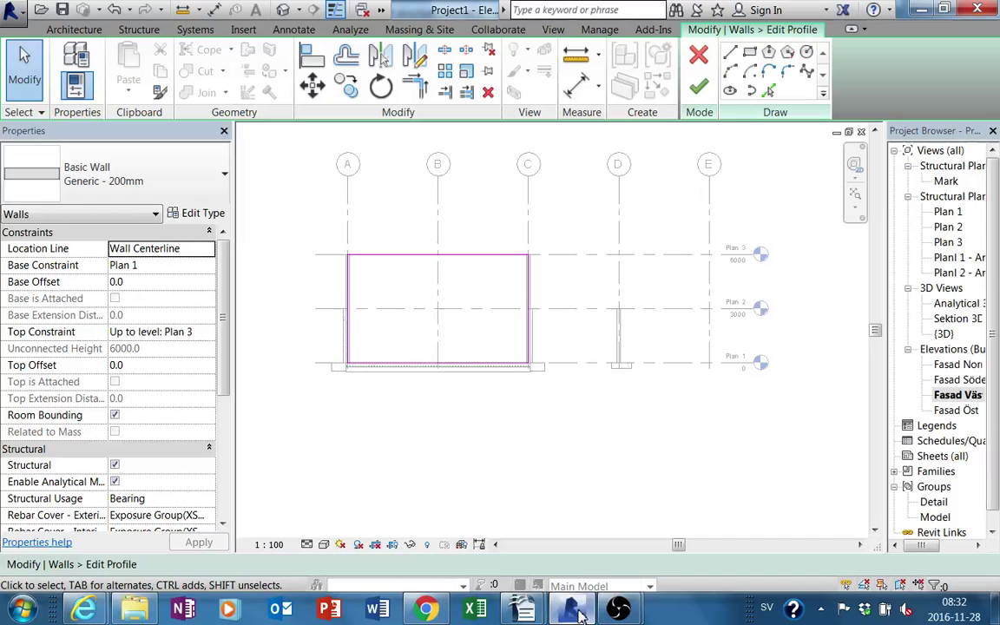
pyautogui.click(379, 257)
pyautogui.moveTo(346, 256); pyautogui.dragTo(351, 310)
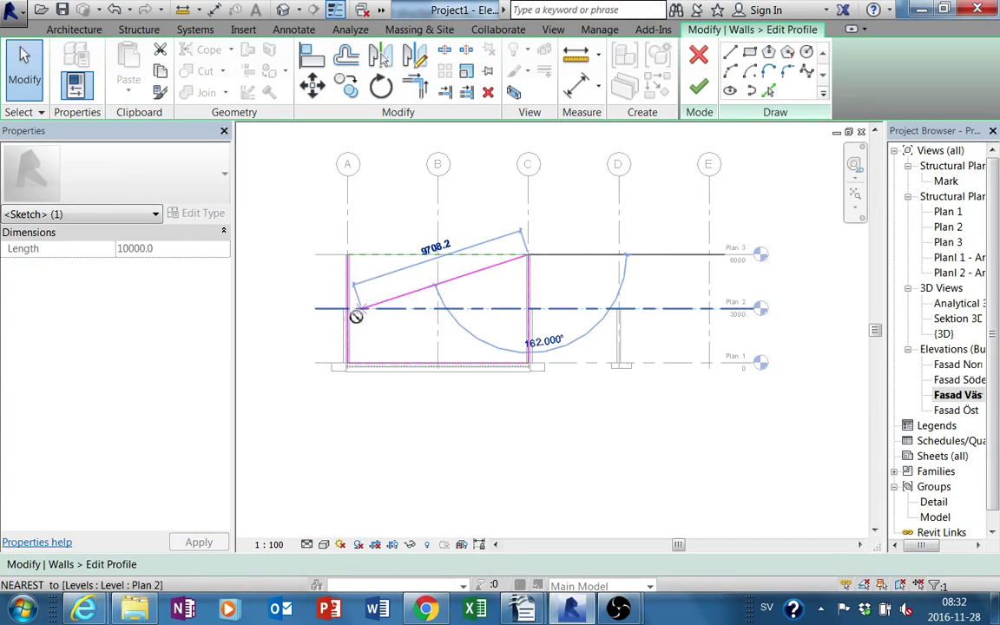
pyautogui.press('Escape')
pyautogui.click(351, 252)
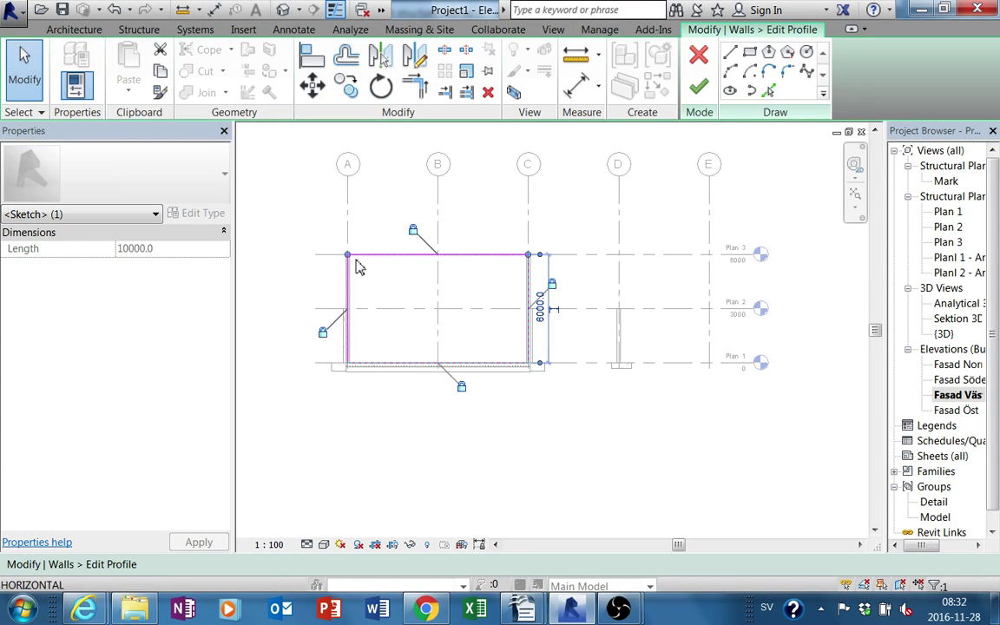
pyautogui.moveTo(347, 255); pyautogui.dragTo(382, 295)
# Remove constraints and drop the sloped top line's end onto grid A at about 3900
pyautogui.click(677, 509)
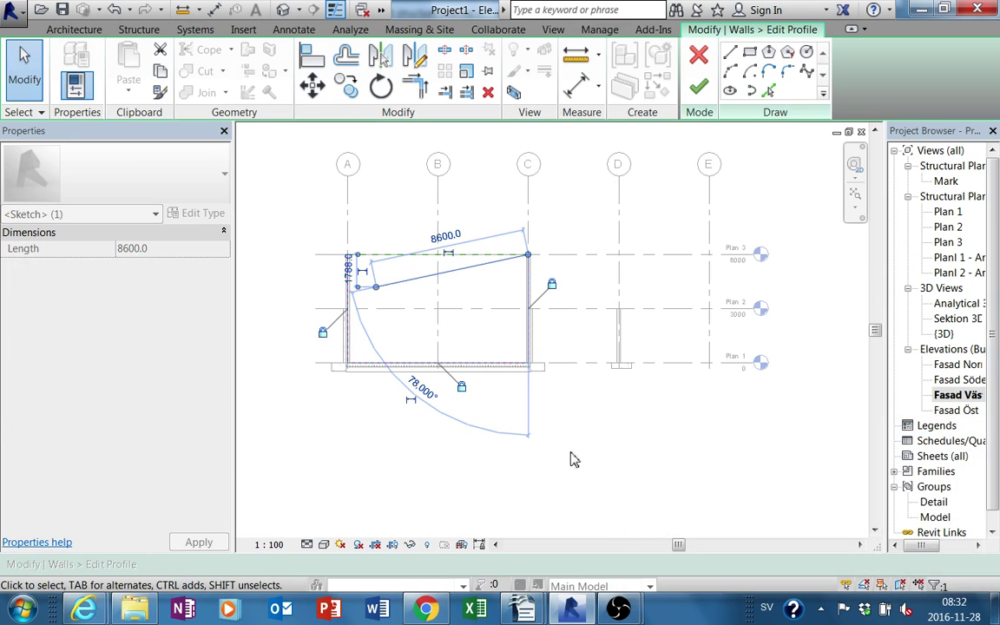
pyautogui.moveTo(382, 295); pyautogui.dragTo(349, 308)
pyautogui.scroll(1, 354, 297)
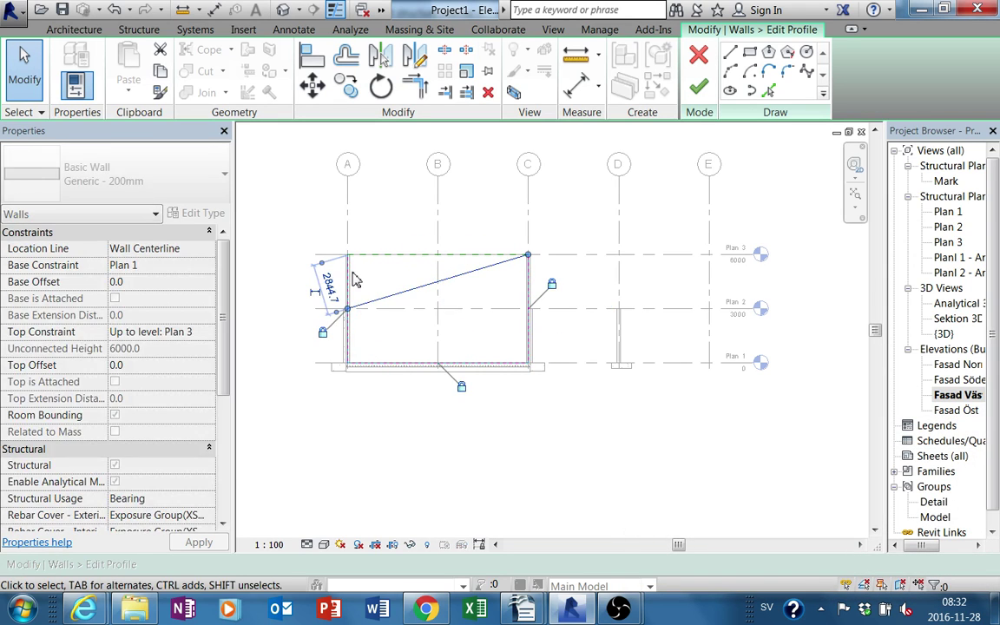
pyautogui.scroll(1, 353, 297)
pyautogui.scroll(1, 397, 375)
pyautogui.click(408, 244)
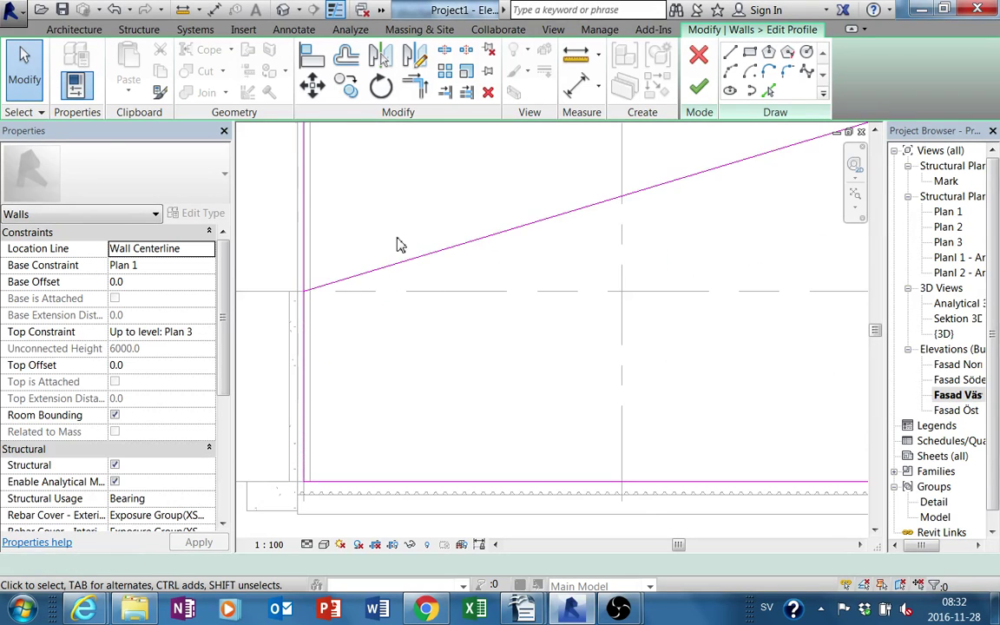
# Shorten the left vertical profile line down to meet the slope's end at grid A
pyautogui.scroll(-2, 382, 234)
pyautogui.click(363, 212)
pyautogui.moveTo(363, 194); pyautogui.dragTo(363, 284)
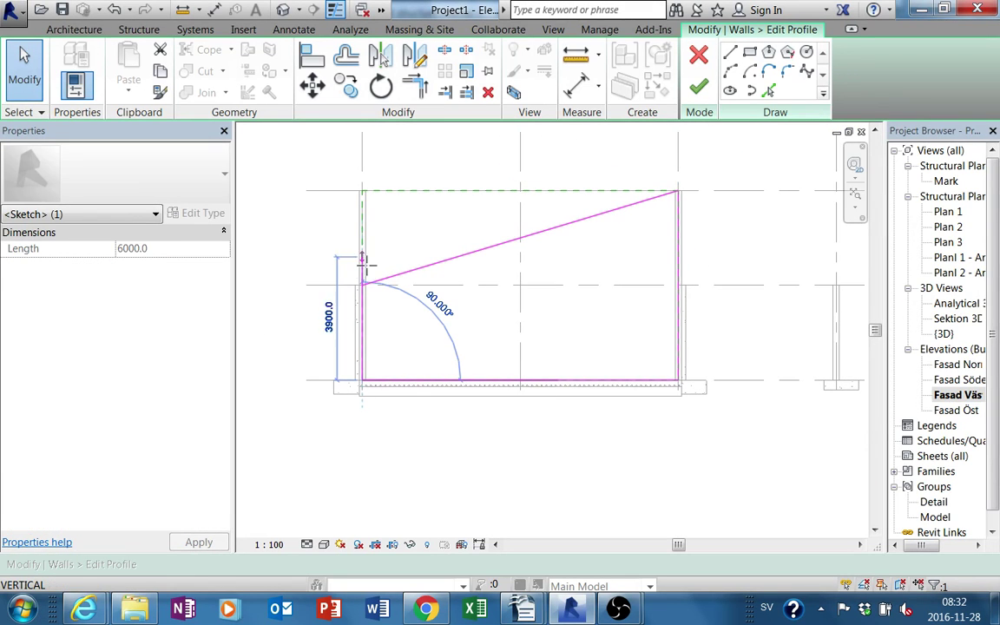
pyautogui.click(603, 196)
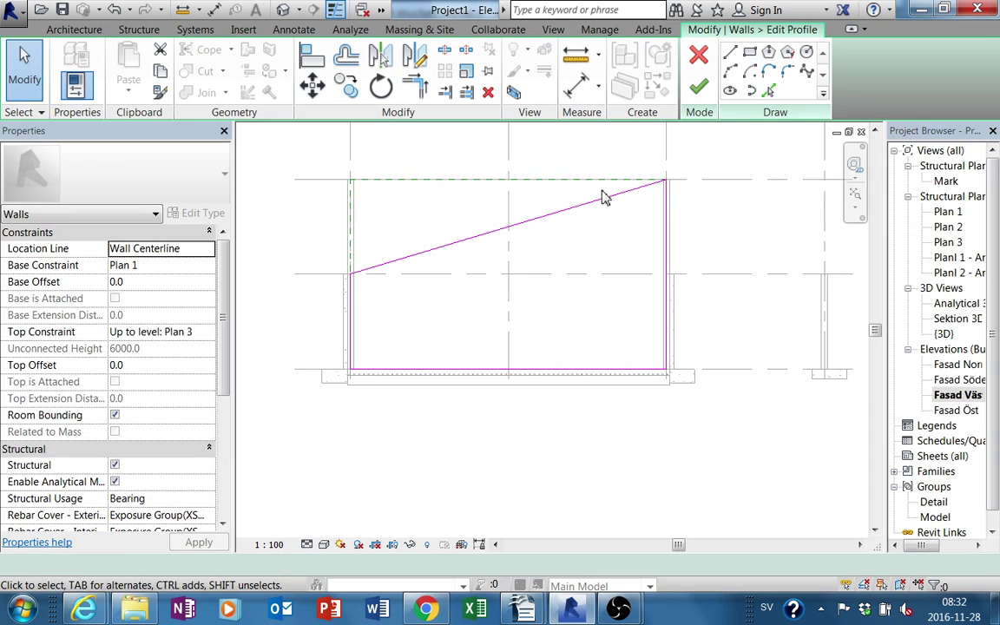
pyautogui.press('Escape')
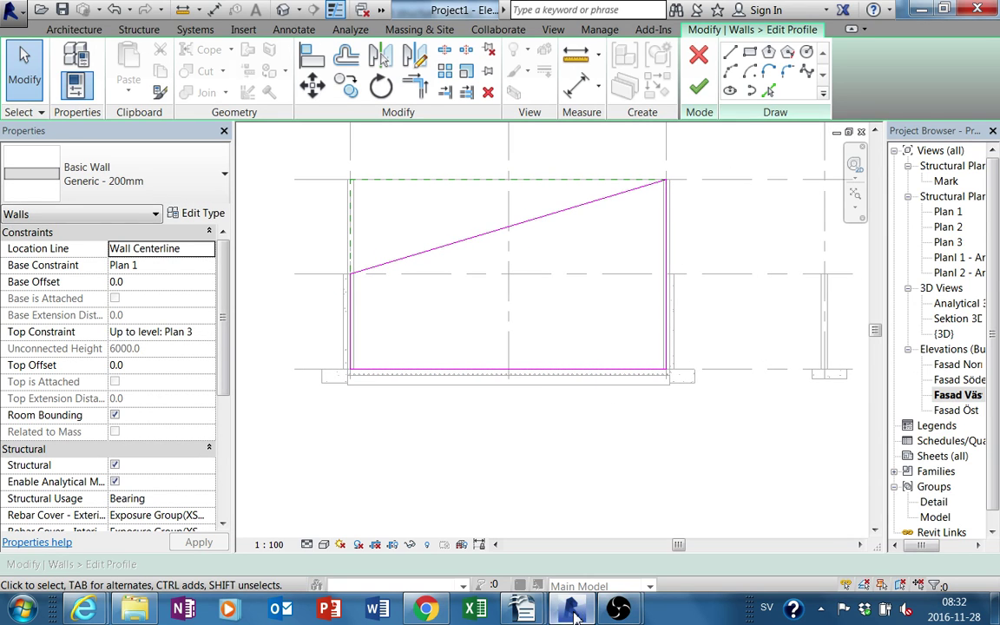
pyautogui.moveTo(570, 610)
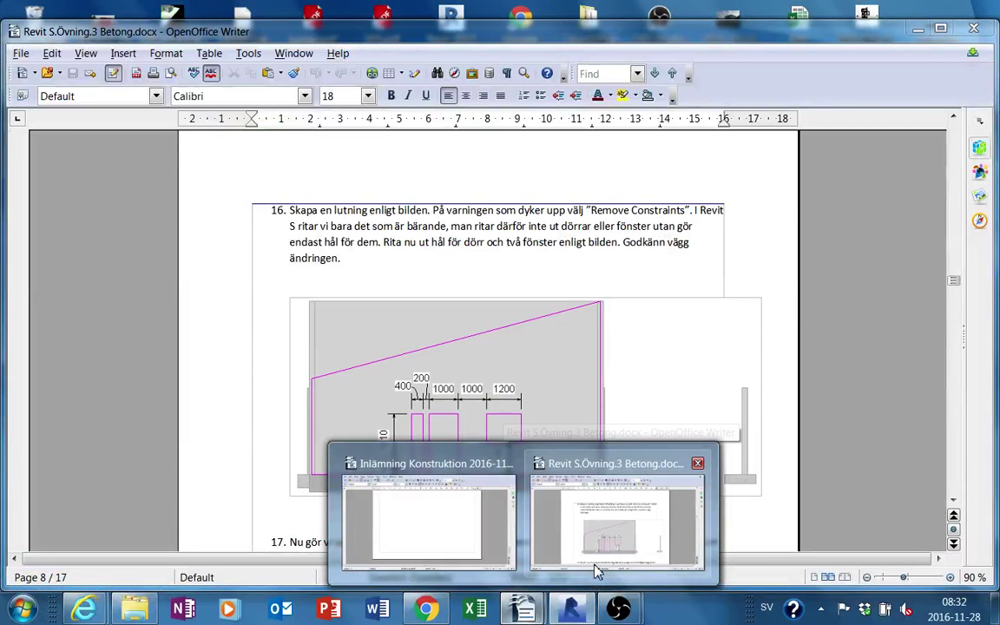
pyautogui.click(596, 570)
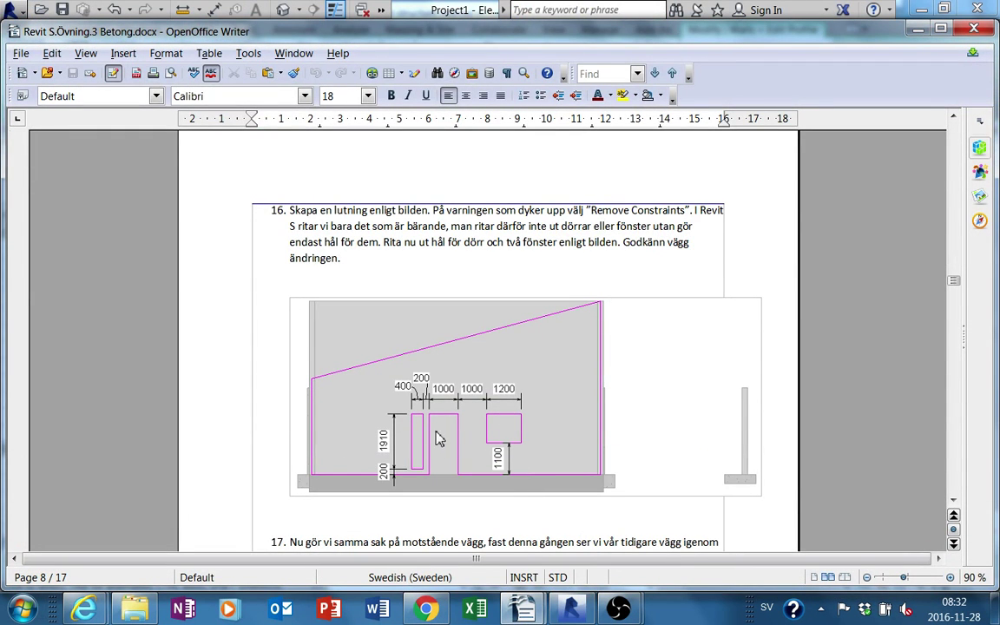
# Sketch a square window opening rectangle inside the sloped wall profile
pyautogui.click(920, 28)
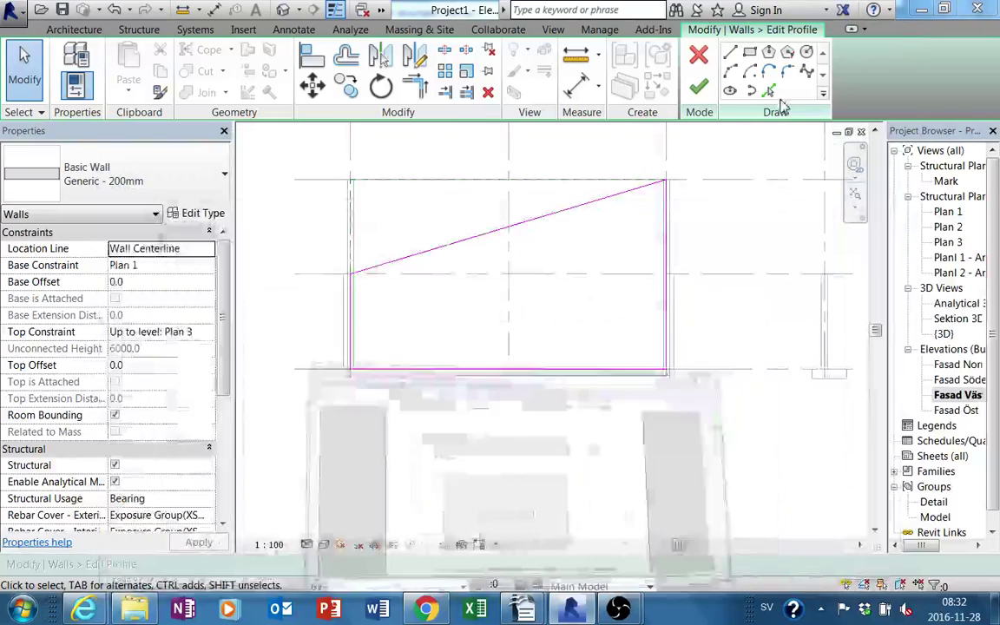
pyautogui.moveTo(528, 351); pyautogui.dragTo(528, 335, button='middle')
pyautogui.click(752, 53)
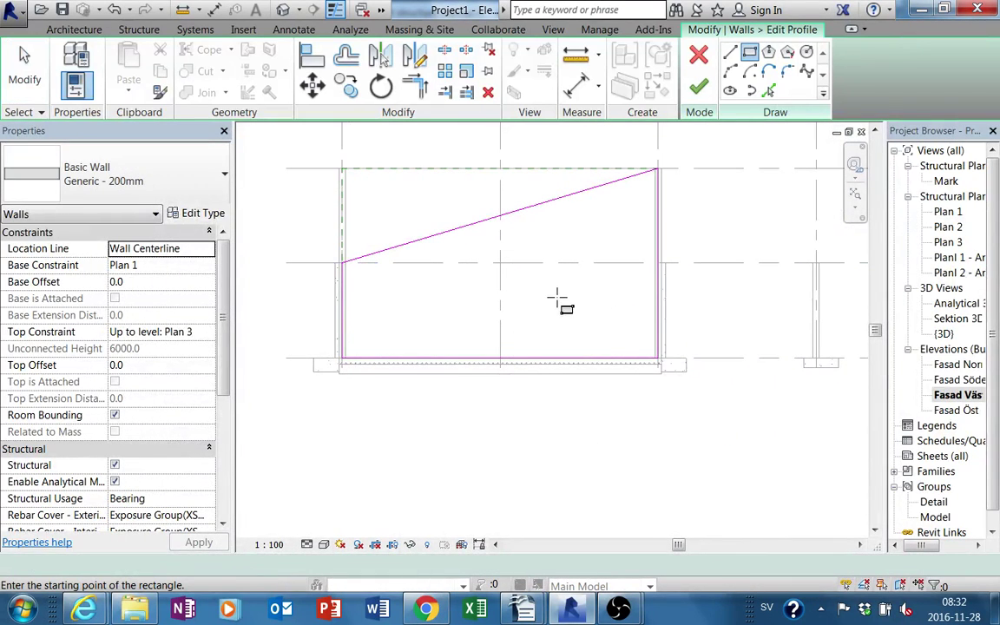
pyautogui.click(538, 296)
pyautogui.click(567, 323)
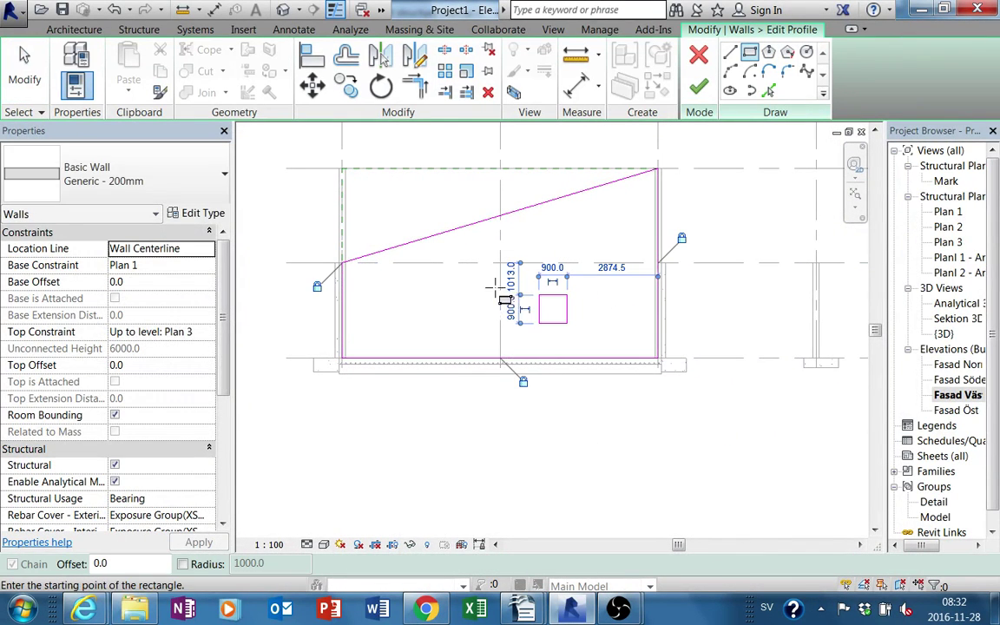
# Sketch a narrow slit and an 800-wide door rectangle, then select the door's bottom edge
pyautogui.click(492, 286)
pyautogui.click(518, 349)
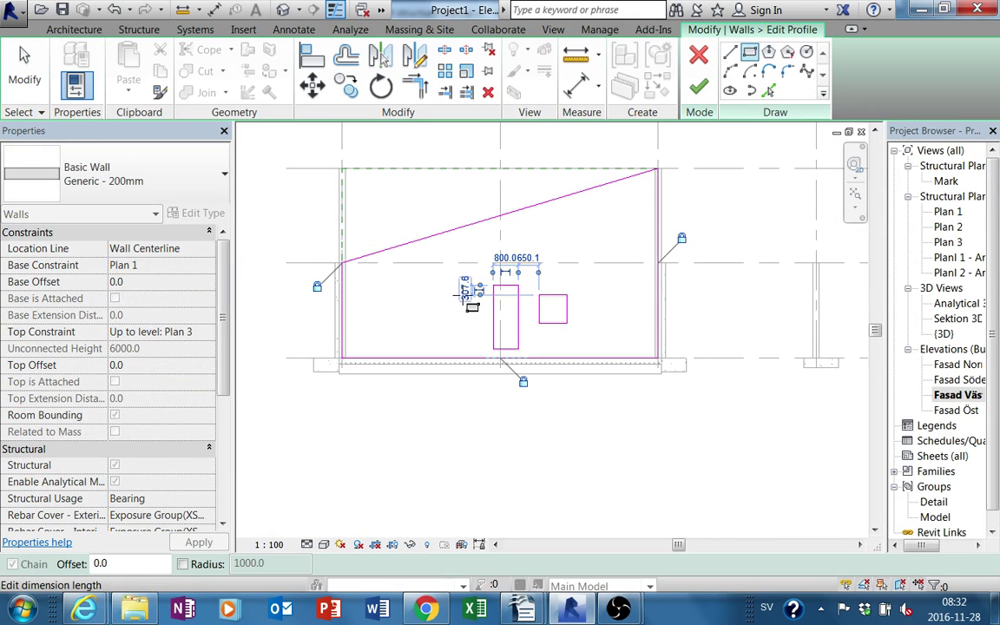
pyautogui.scroll(2, 466, 285)
pyautogui.scroll(2, 465, 283)
pyautogui.click(460, 283)
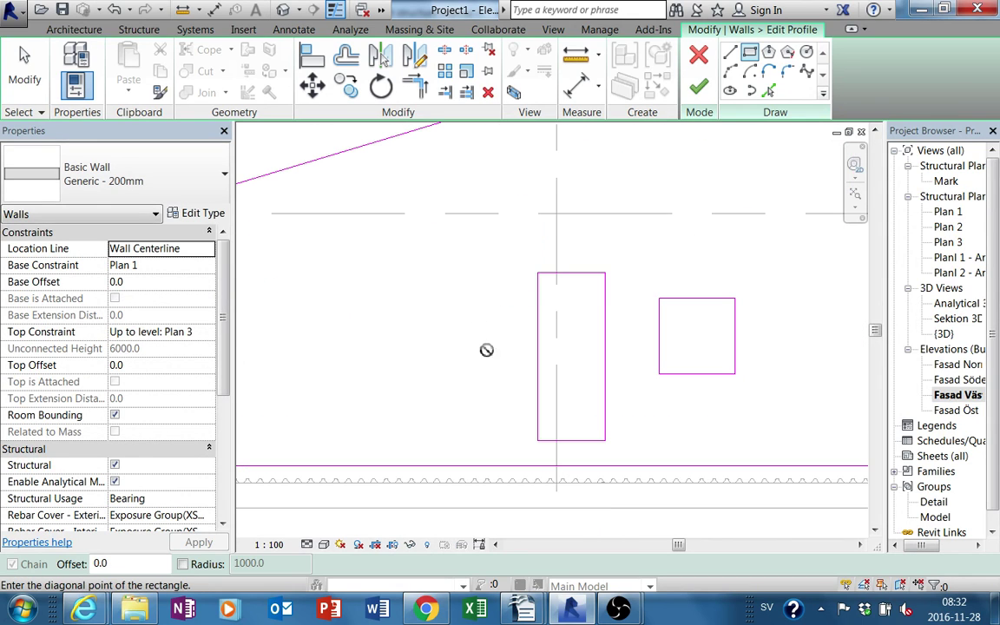
pyautogui.click(484, 422)
pyautogui.press('Escape')
pyautogui.press('Escape')
pyautogui.scroll(-2, 573, 434)
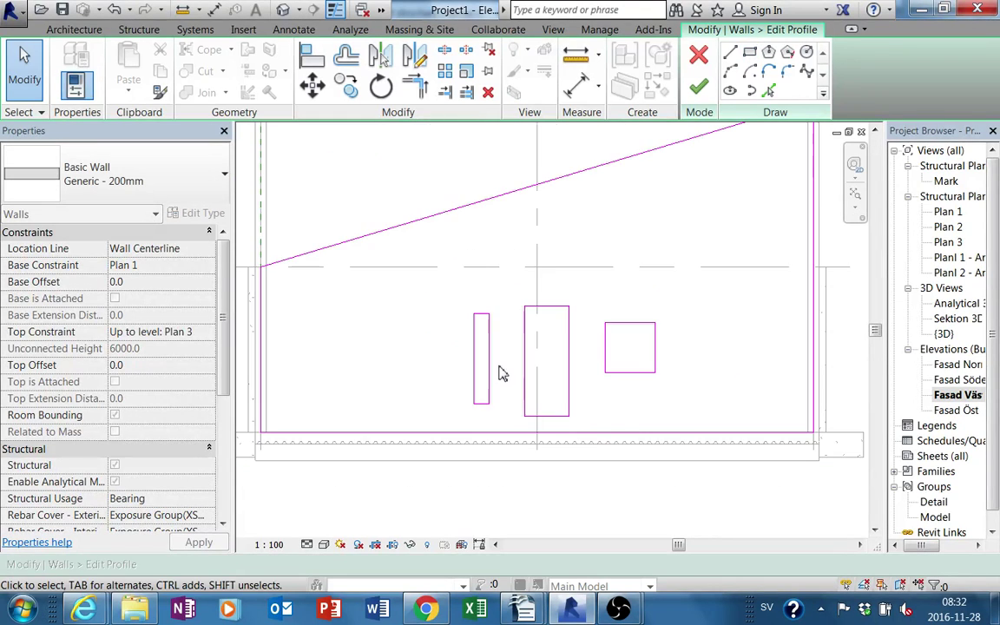
pyautogui.click(501, 356)
# Drag the door's bottom edge below the wall base and select the wall's bottom line
pyautogui.moveTo(501, 357); pyautogui.dragTo(499, 424)
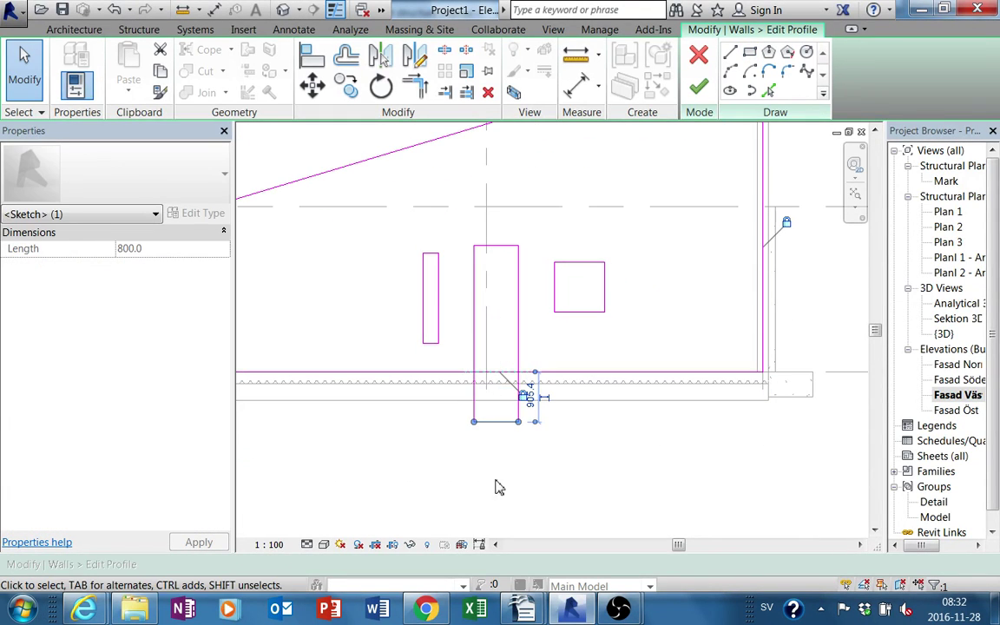
pyautogui.click(512, 487)
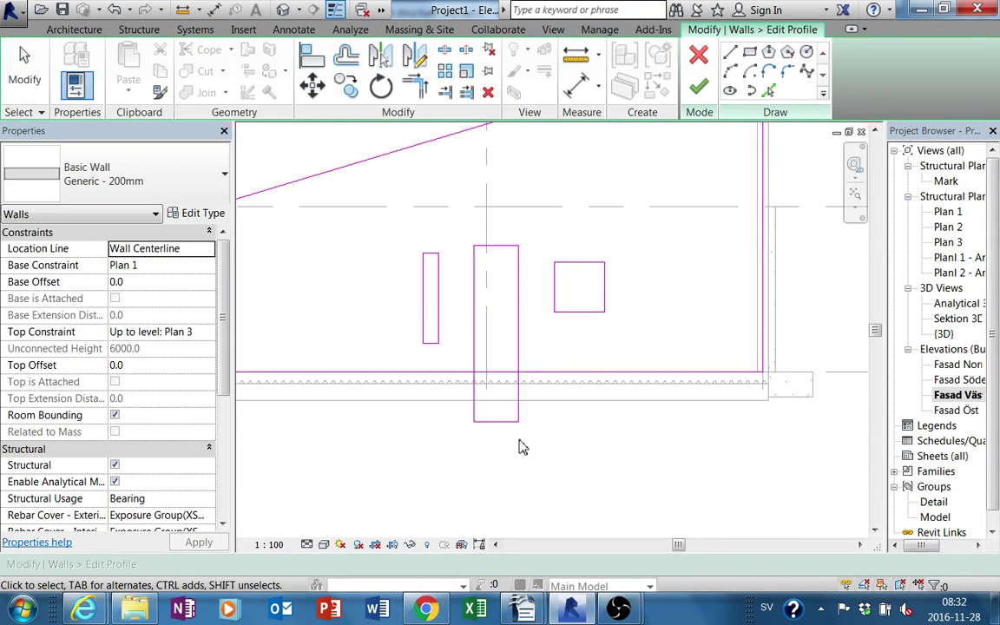
pyautogui.click(444, 52)
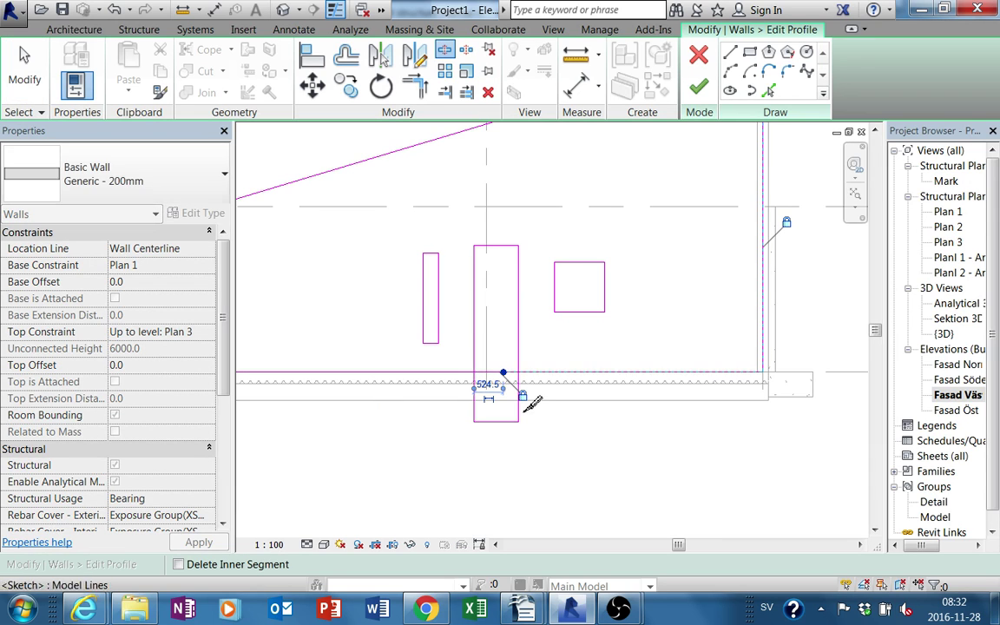
pyautogui.press('Escape')
pyautogui.click(618, 382)
pyautogui.moveTo(618, 381); pyautogui.dragTo(627, 417, button='middle')
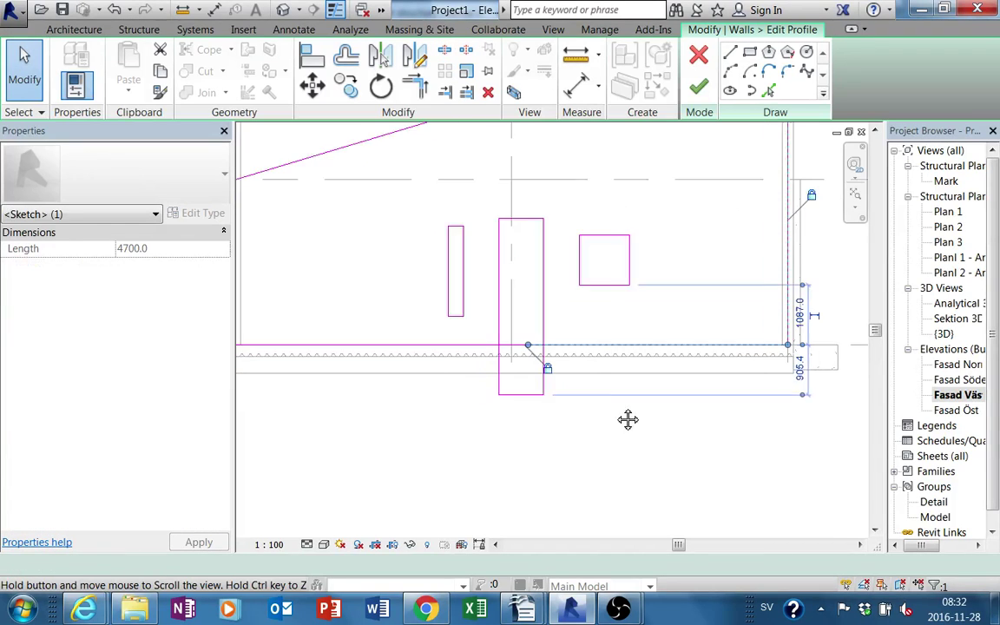
# Trim the wall bottom line and door side to a corner, then delete the leftover short line
pyautogui.click(415, 84)
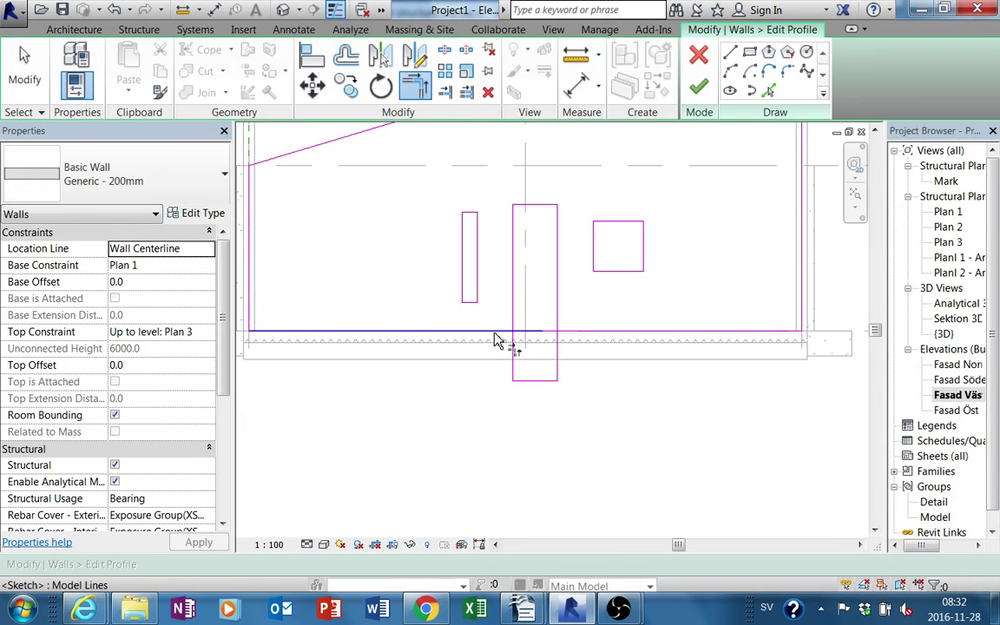
pyautogui.click(558, 321)
pyautogui.click(564, 331)
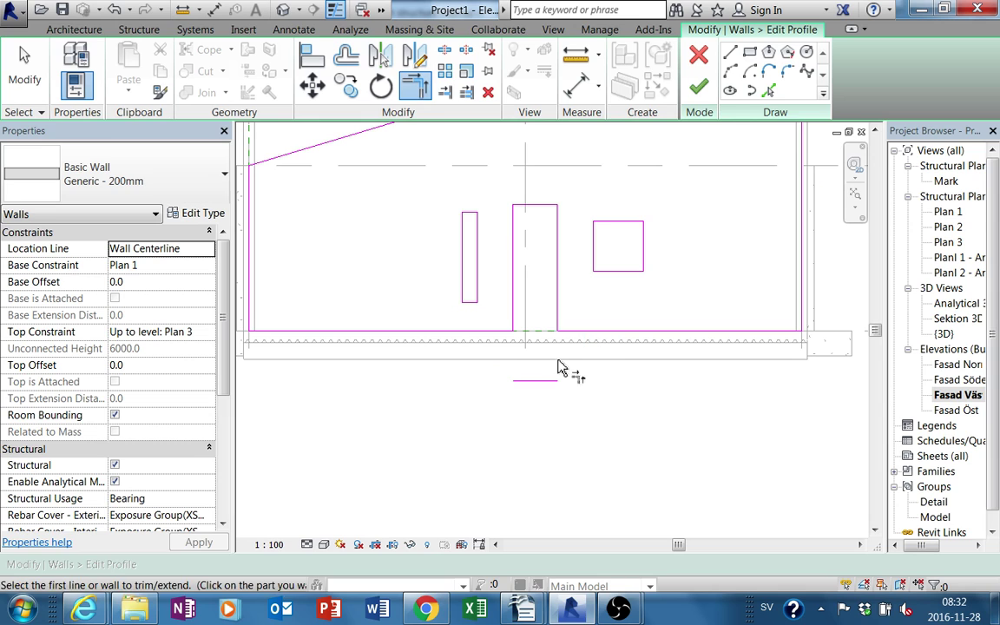
pyautogui.press('Escape')
pyautogui.click(539, 381)
pyautogui.press('Delete')
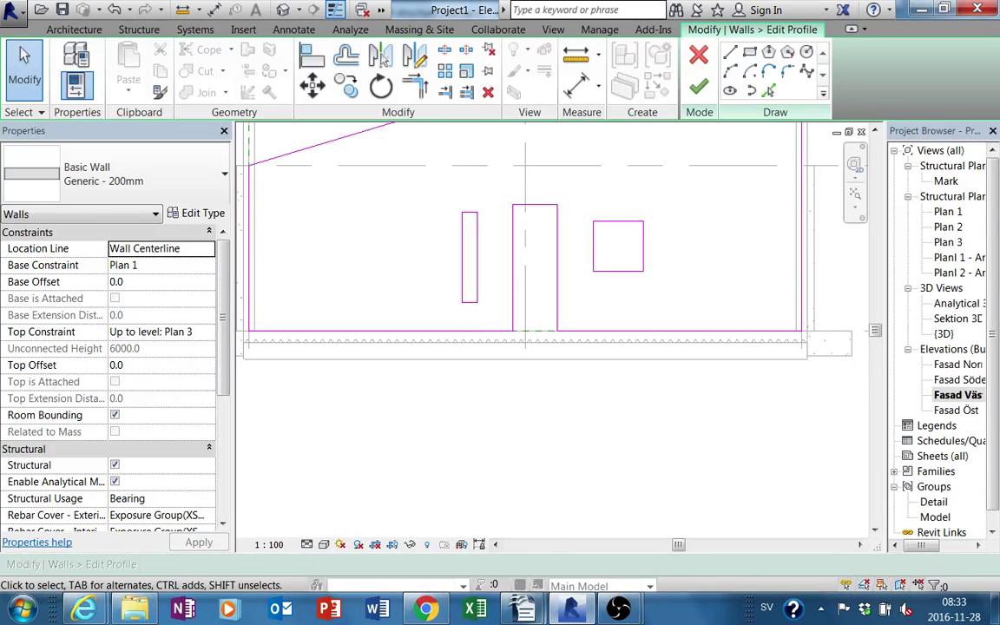
# Place an aligned dimension from the square window's top edge to the wall's bottom line
pyautogui.click(577, 85)
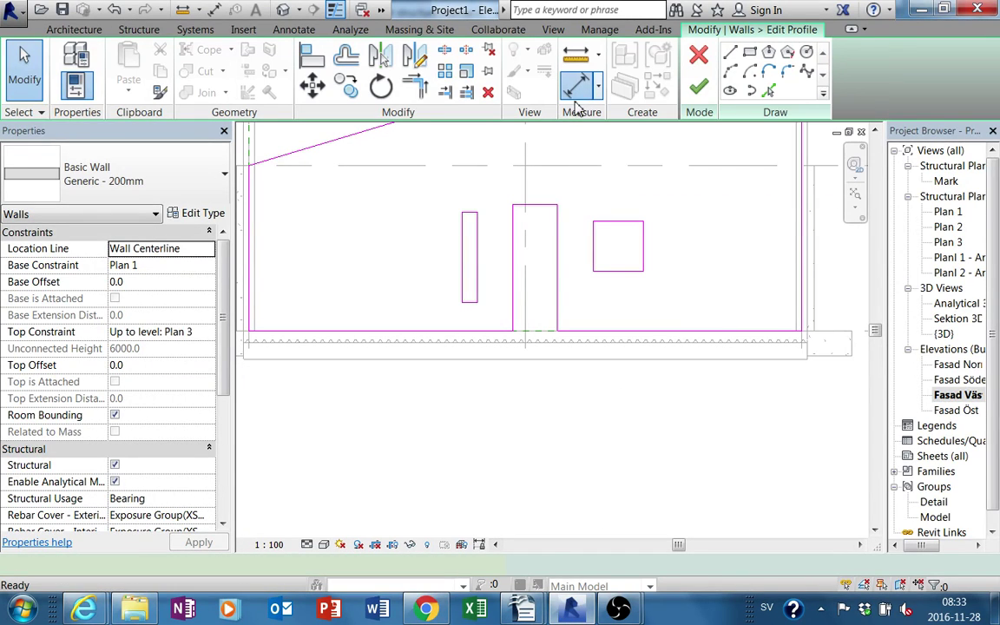
pyautogui.click(668, 337)
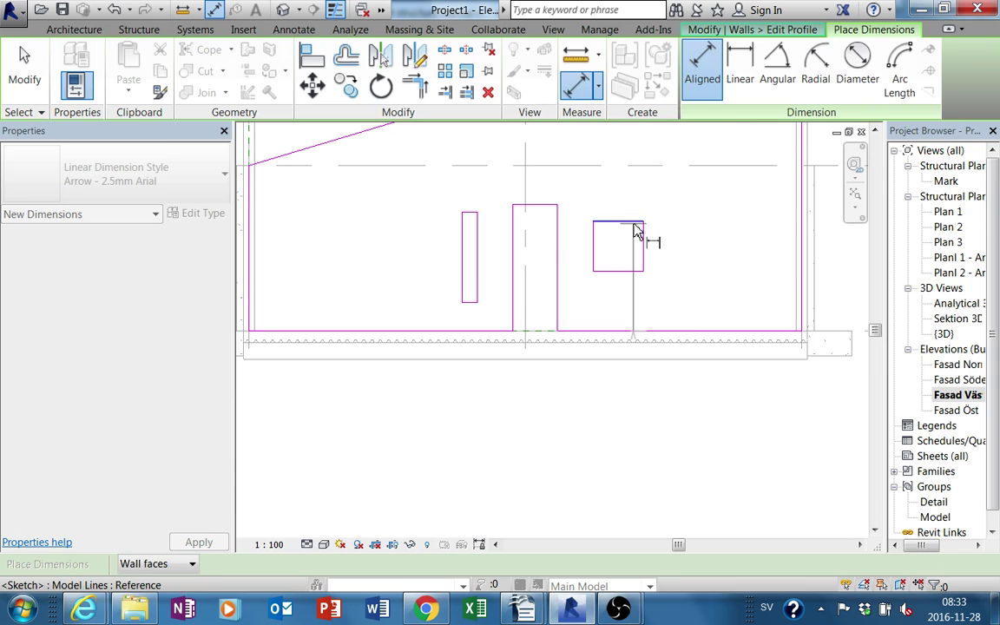
pyautogui.click(642, 222)
pyautogui.click(717, 277)
pyautogui.press('Escape')
pyautogui.press('Escape')
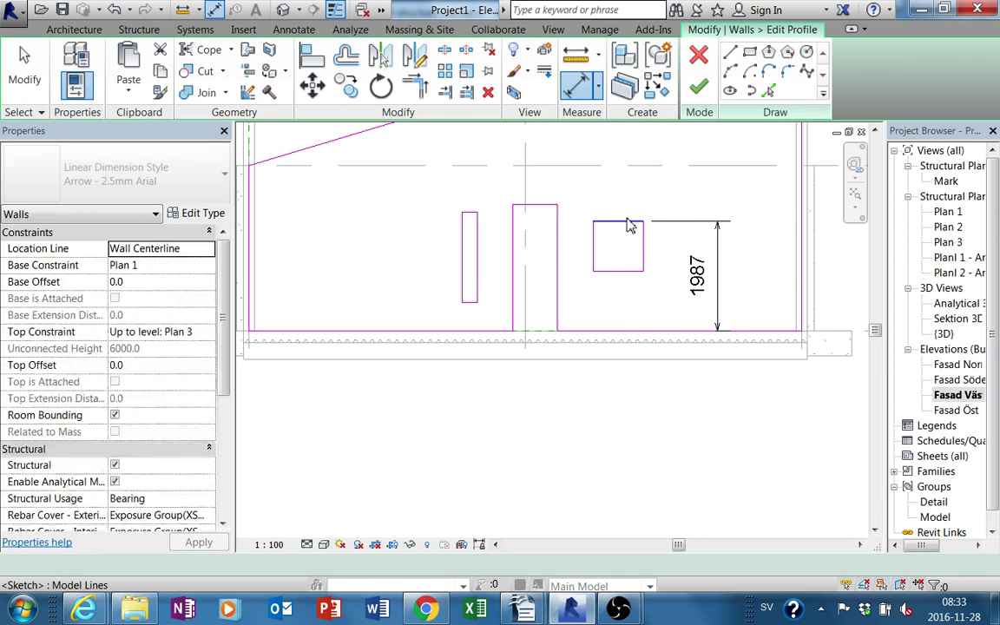
# Change that dimension from 1987 to 2100 so the window top sits 2100 above the base
pyautogui.click(629, 222)
pyautogui.click(702, 274)
pyautogui.write('2100')
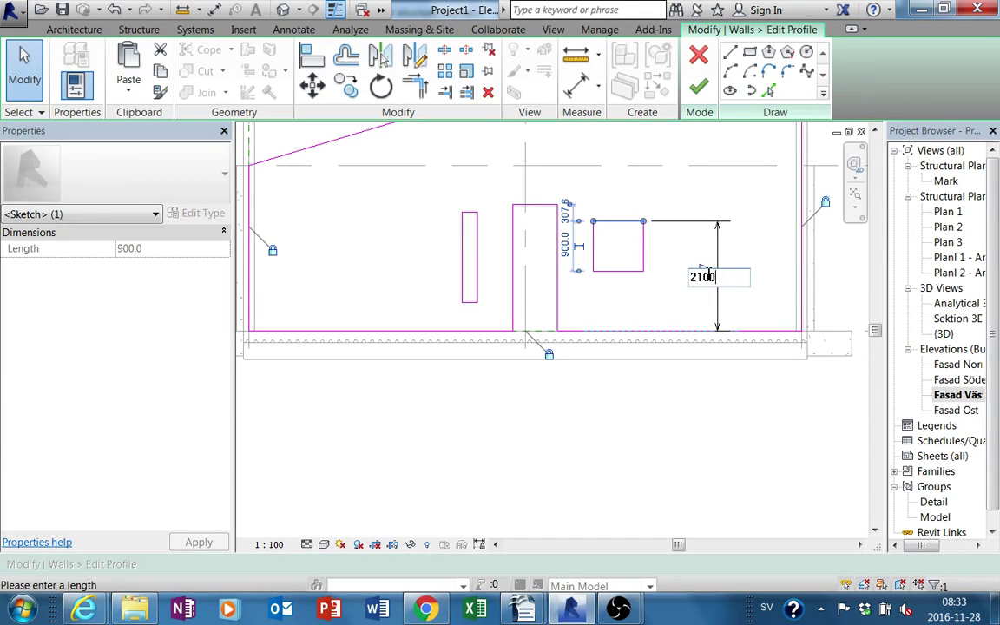
pyautogui.press('Return')
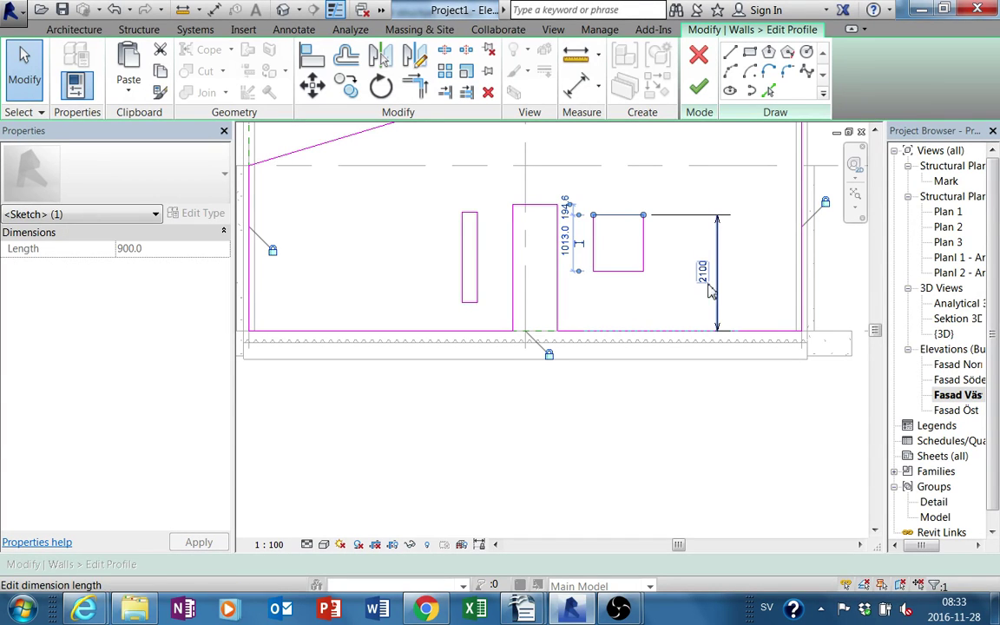
pyautogui.moveTo(704, 274)
pyautogui.mouseDown(button='middle')
pyautogui.moveTo(700, 301)
pyautogui.moveTo(666, 302)
pyautogui.mouseUp(button='middle')
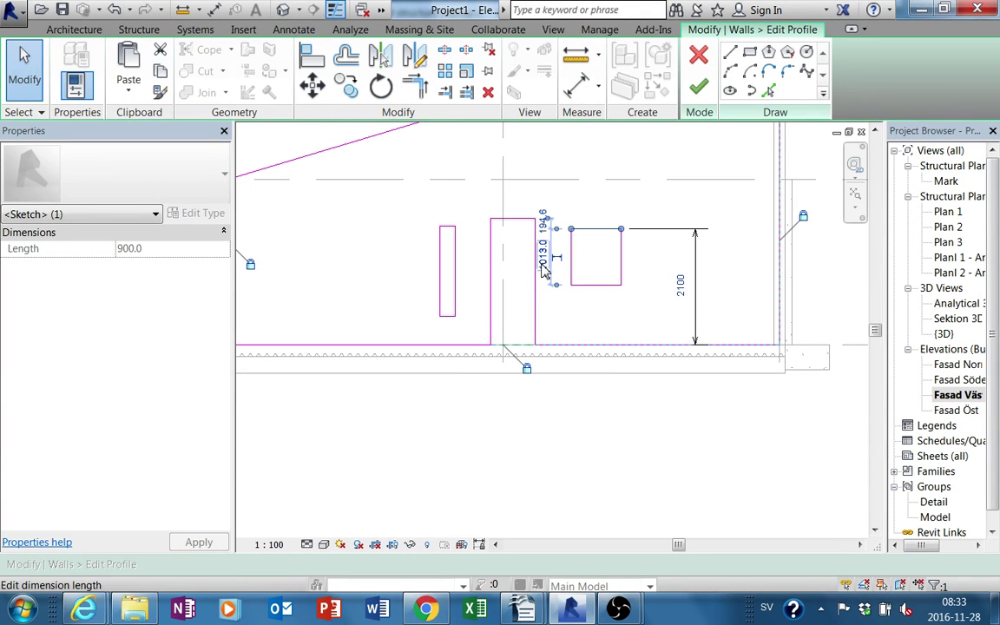
pyautogui.click(536, 235)
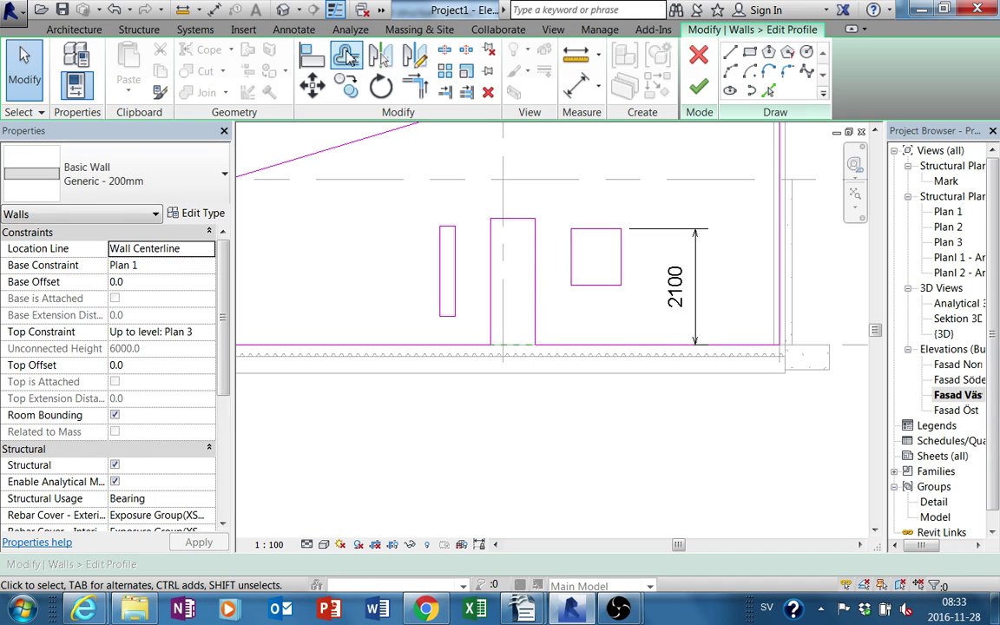
# Align the door top with the window top and set the narrow window's height to 1800
pyautogui.press('a')
pyautogui.press('l')
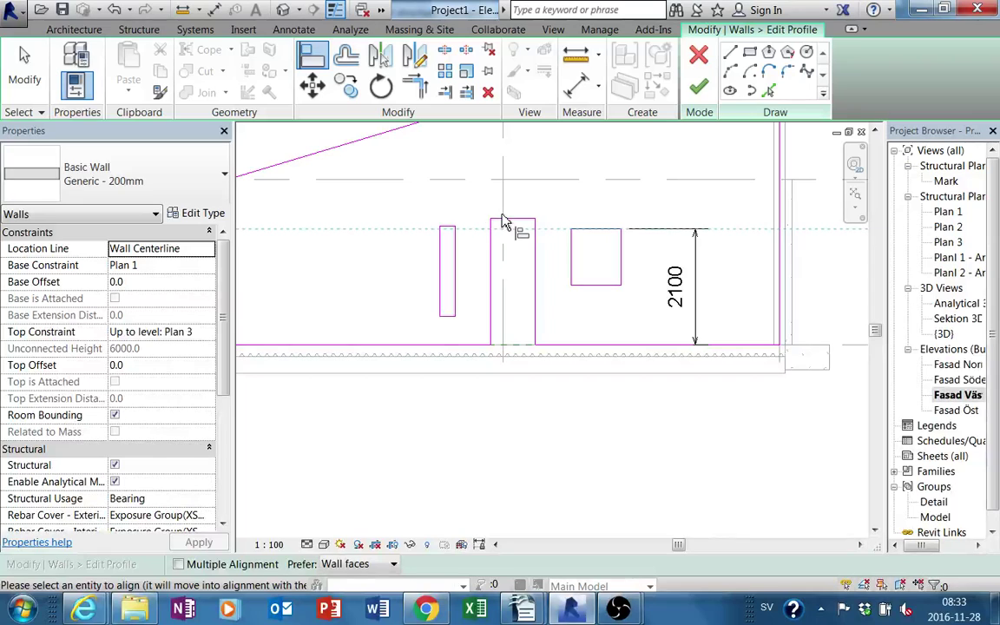
pyautogui.click(503, 220)
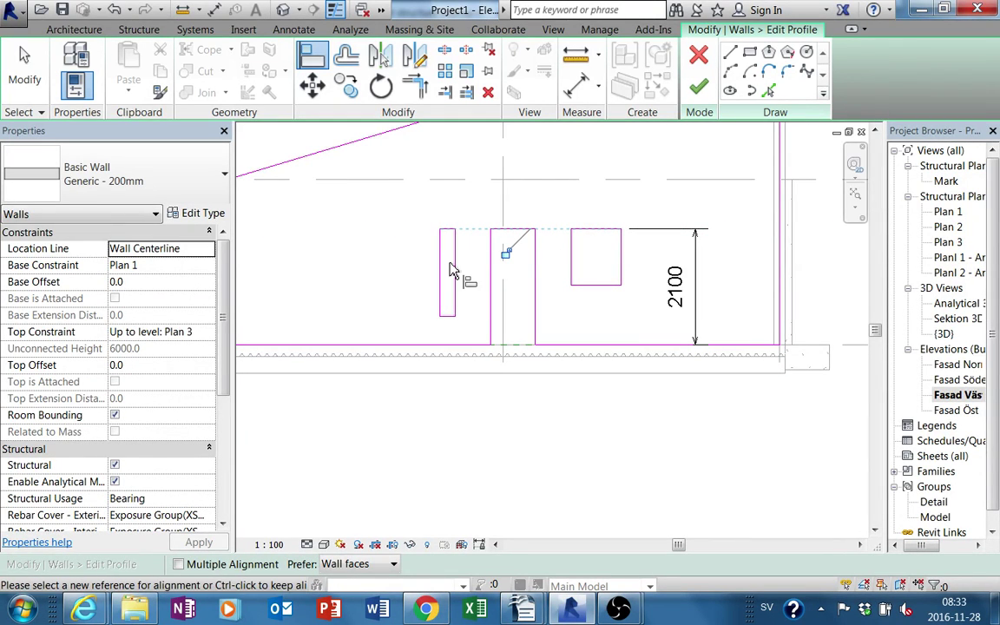
pyautogui.press('Escape')
pyautogui.click(450, 326)
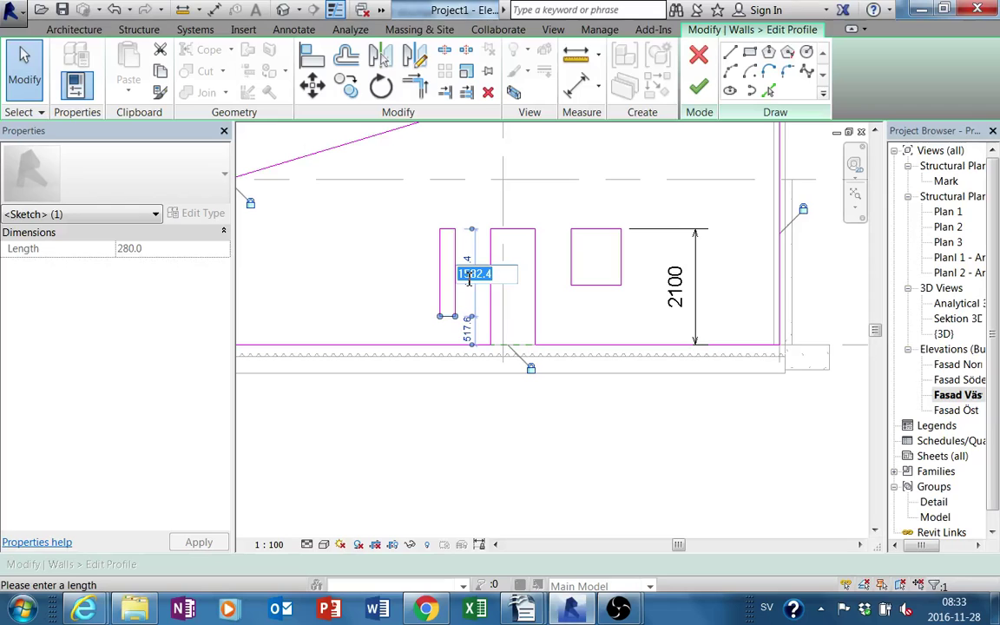
pyautogui.write('1800')
pyautogui.press('Return')
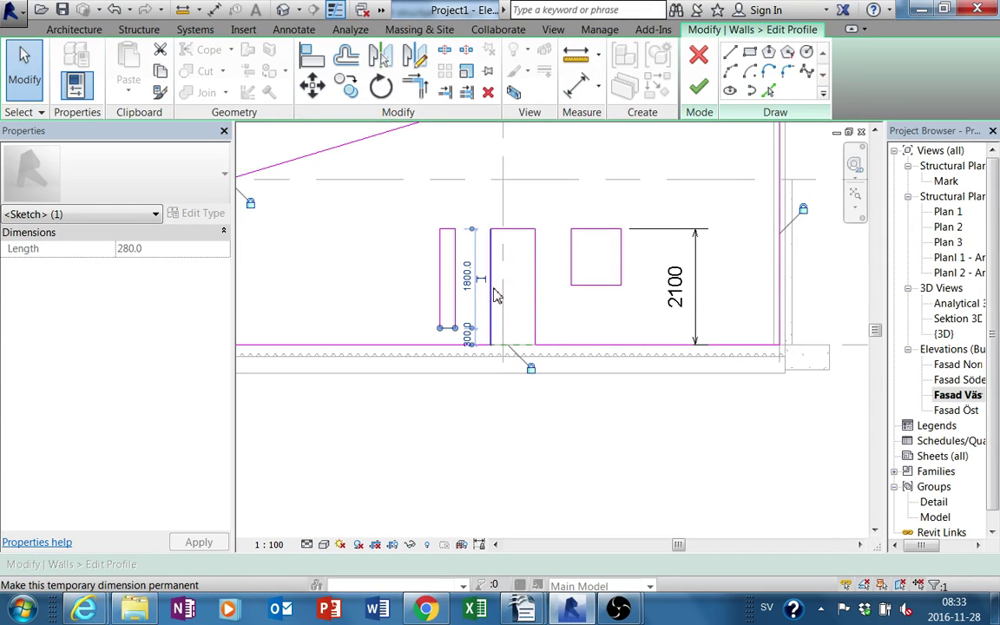
# Make the door and square window 1000 wide and the narrow window 400, then show the Writer exercise
pyautogui.click(535, 264)
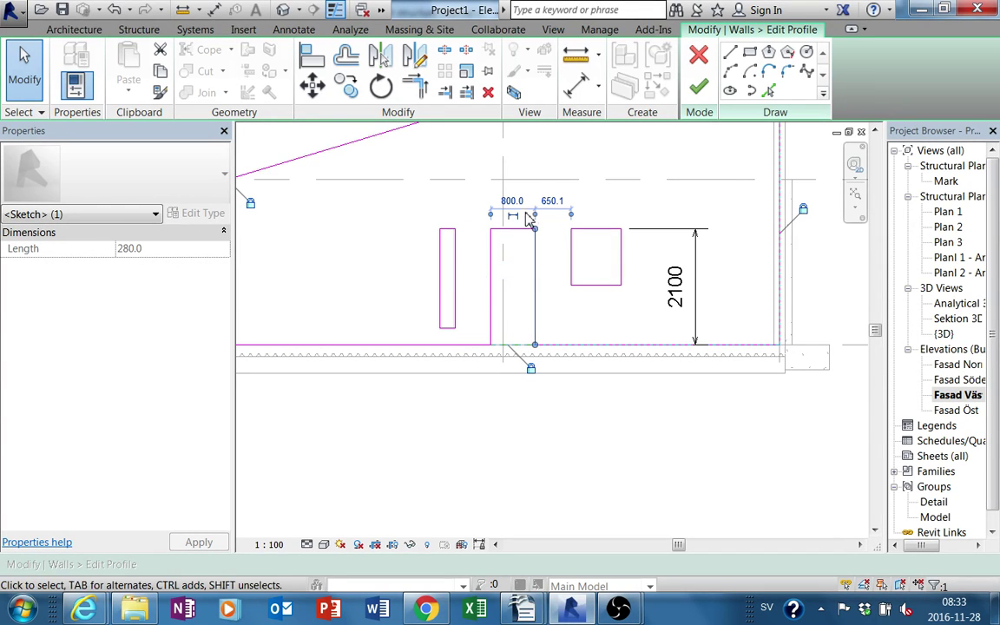
pyautogui.click(512, 200)
pyautogui.write('1000')
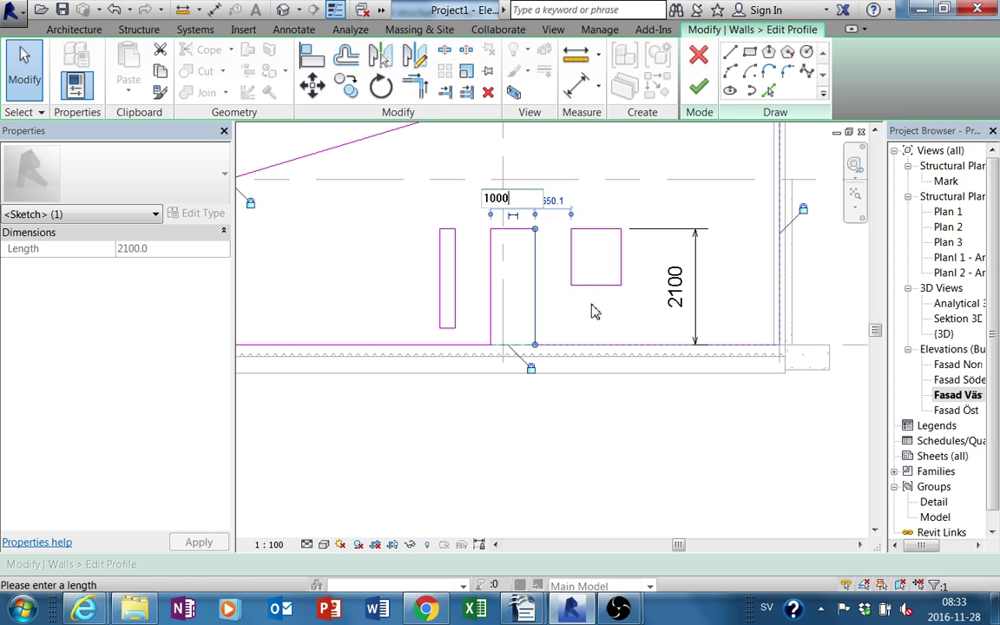
pyautogui.press('Return')
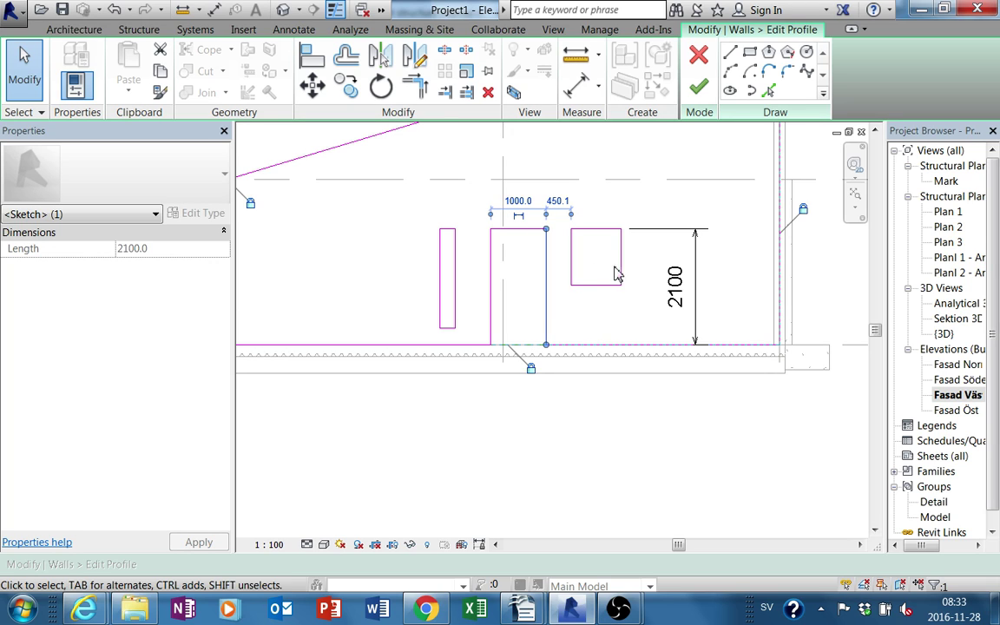
pyautogui.click(620, 265)
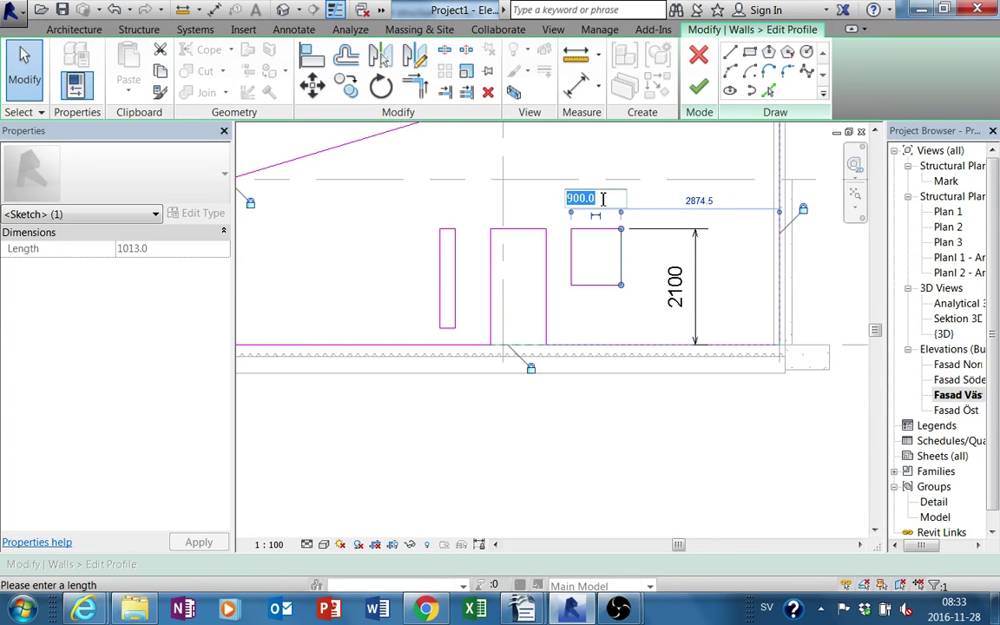
pyautogui.write('1000')
pyautogui.press('Return')
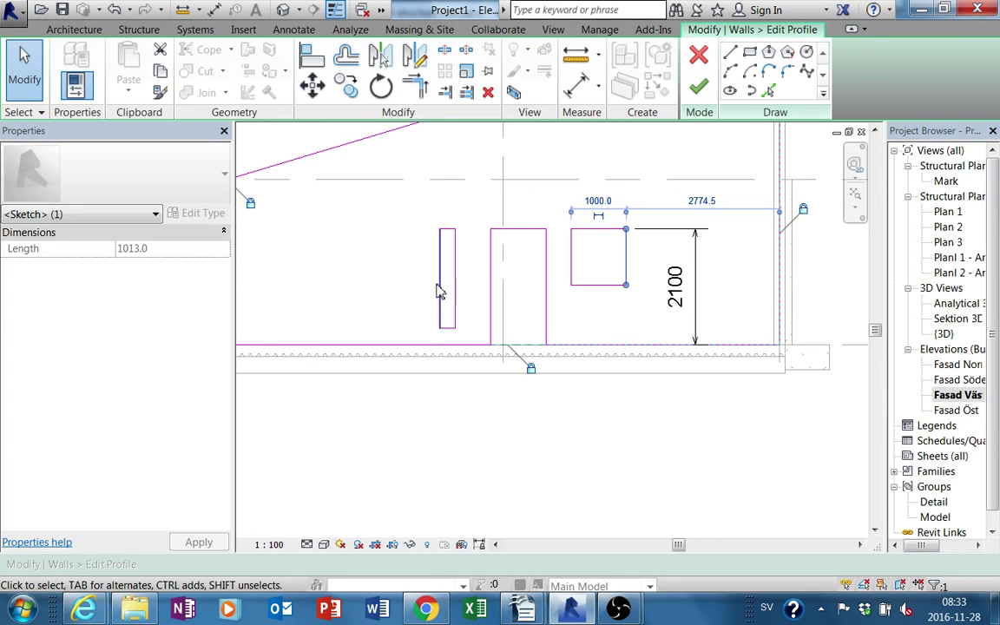
pyautogui.click(454, 264)
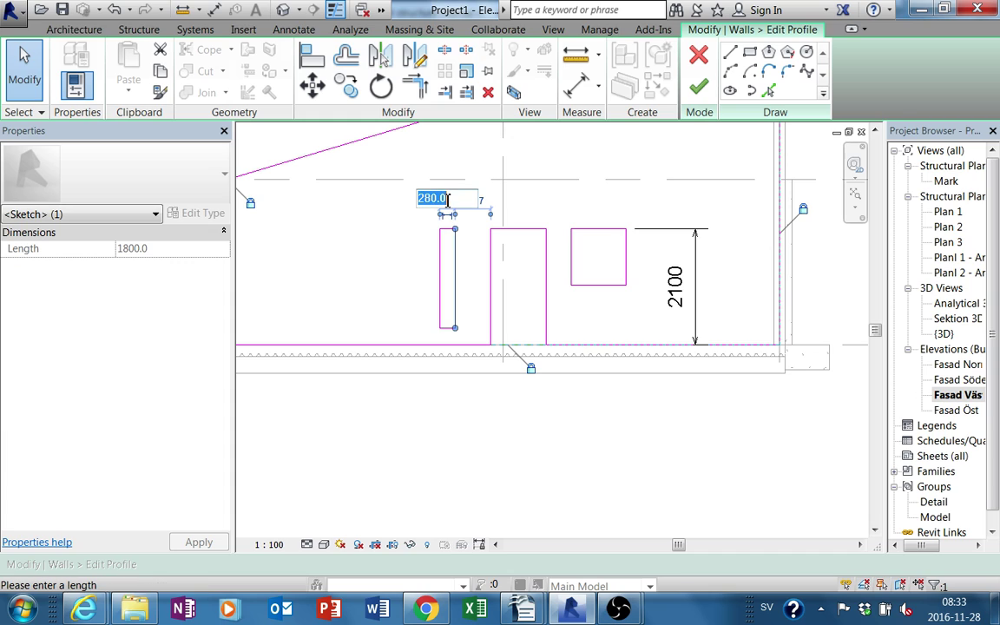
pyautogui.write('400')
pyautogui.press('Return')
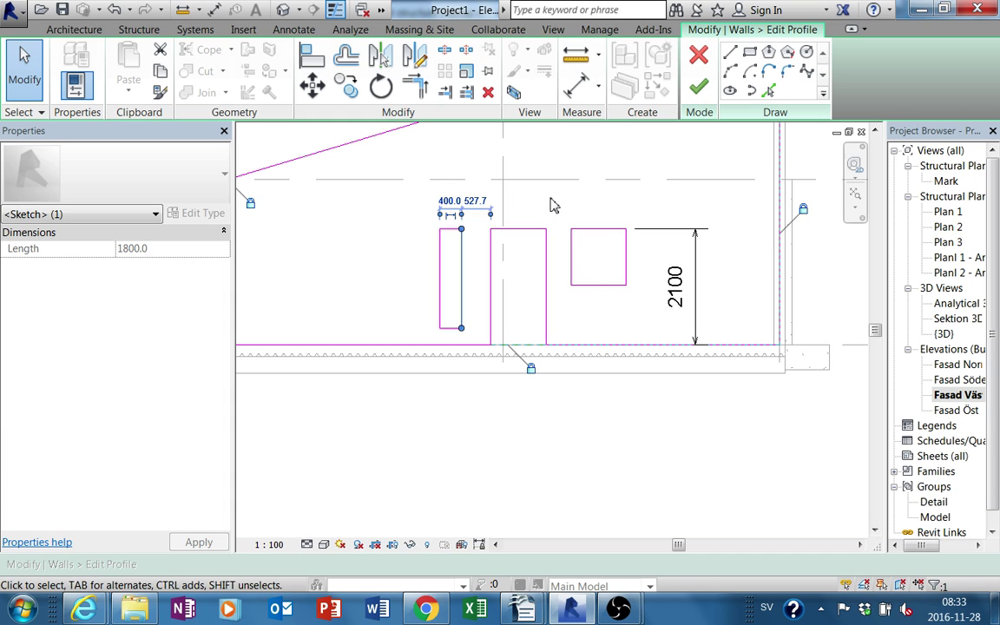
pyautogui.press('Escape')
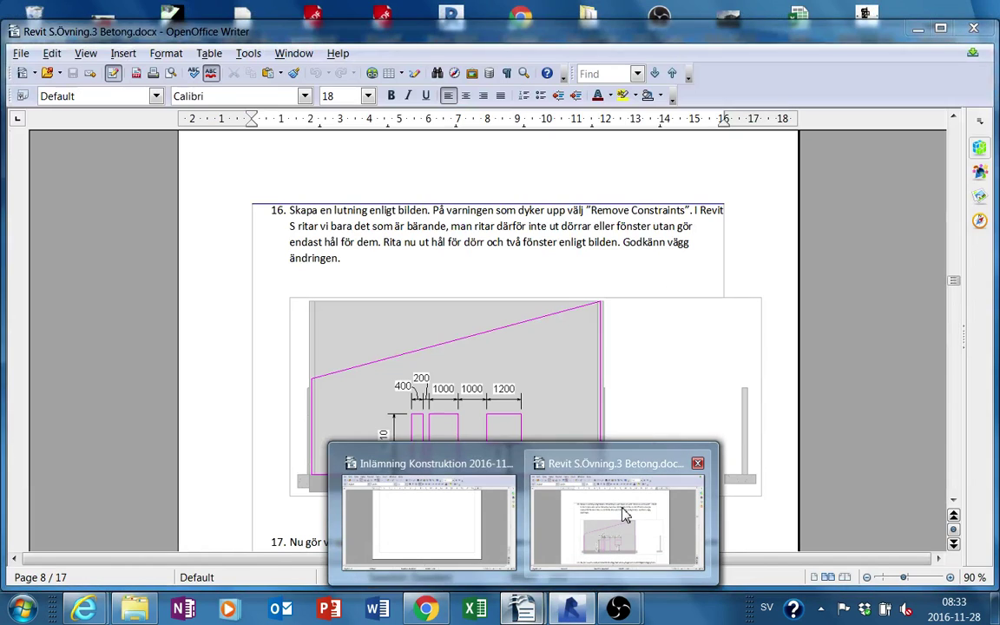
pyautogui.click(622, 516)
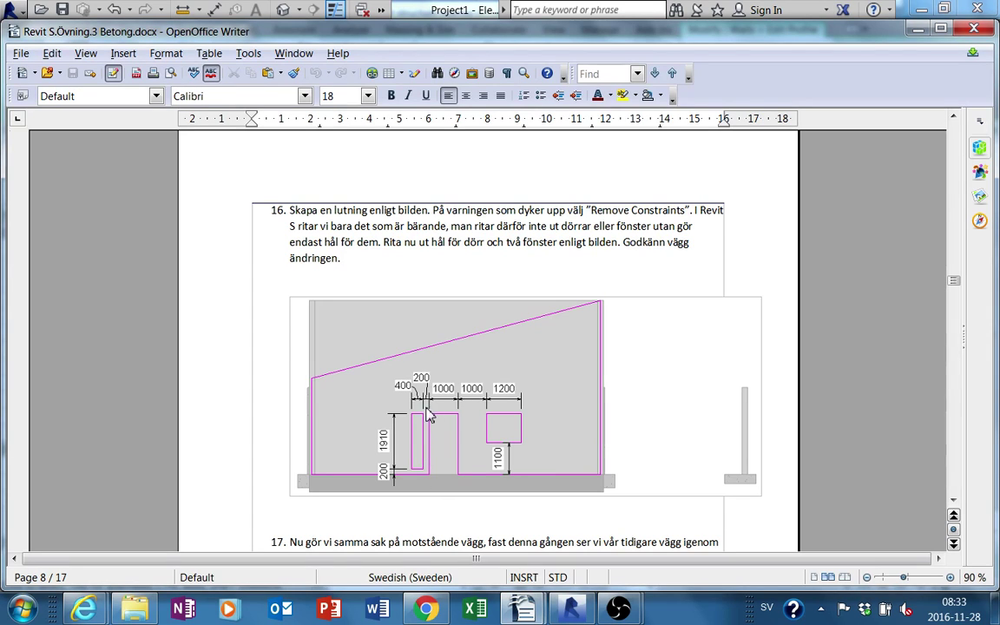
# Return to the Revit wall profile sketch and window-select the square window's four lines
pyautogui.click(570, 607)
pyautogui.moveTo(563, 270); pyautogui.dragTo(545, 214)
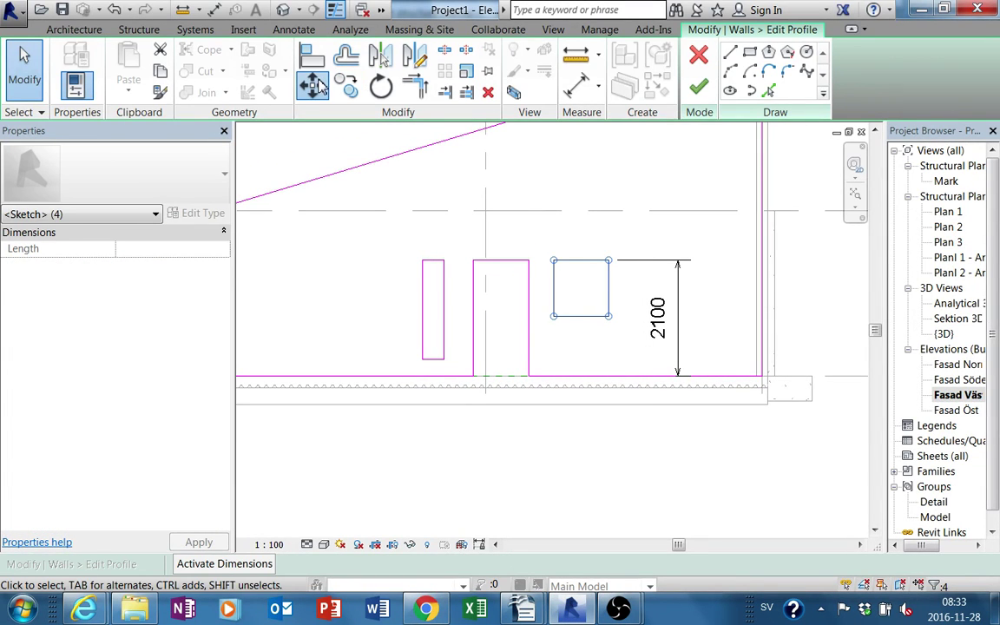
# Move the square window sketch against the door's edge, undoing a further 10 move
pyautogui.click(312, 84)
pyautogui.click(552, 287)
pyautogui.click(529, 286)
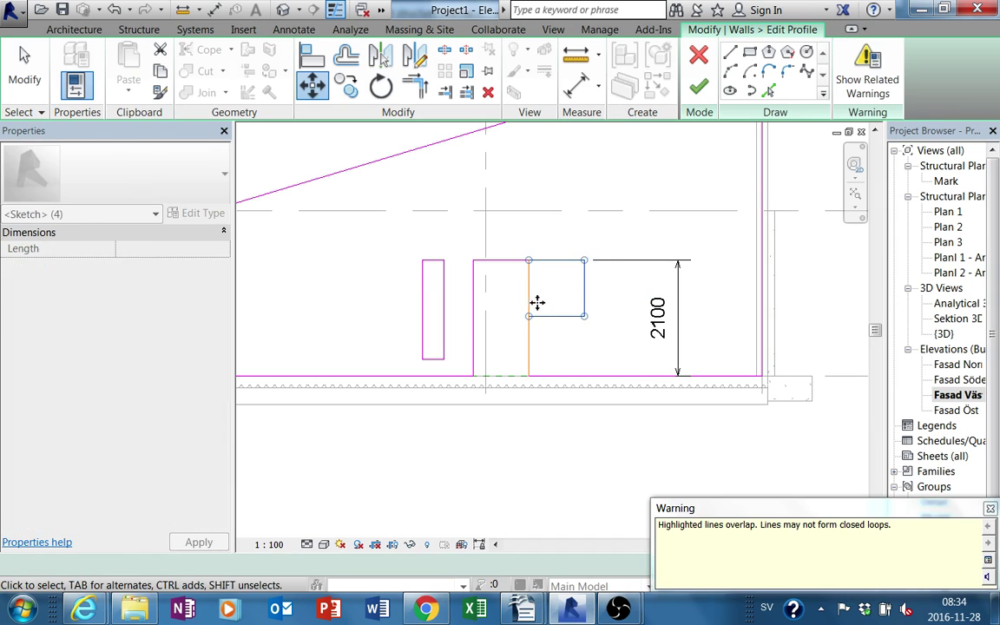
pyautogui.click(312, 84)
pyautogui.click(544, 246)
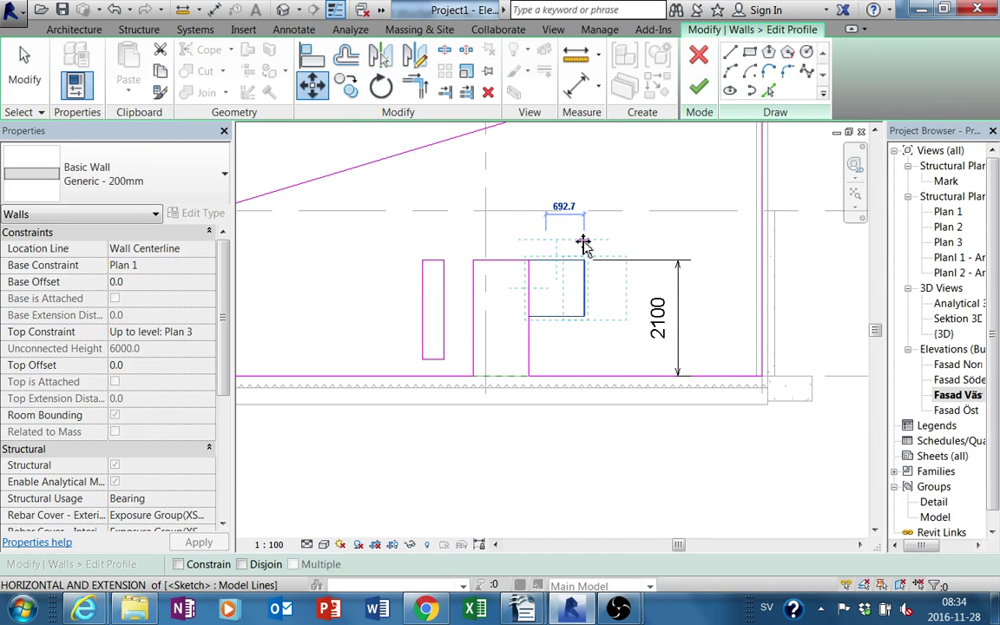
pyautogui.write('100')
pyautogui.press('Return')
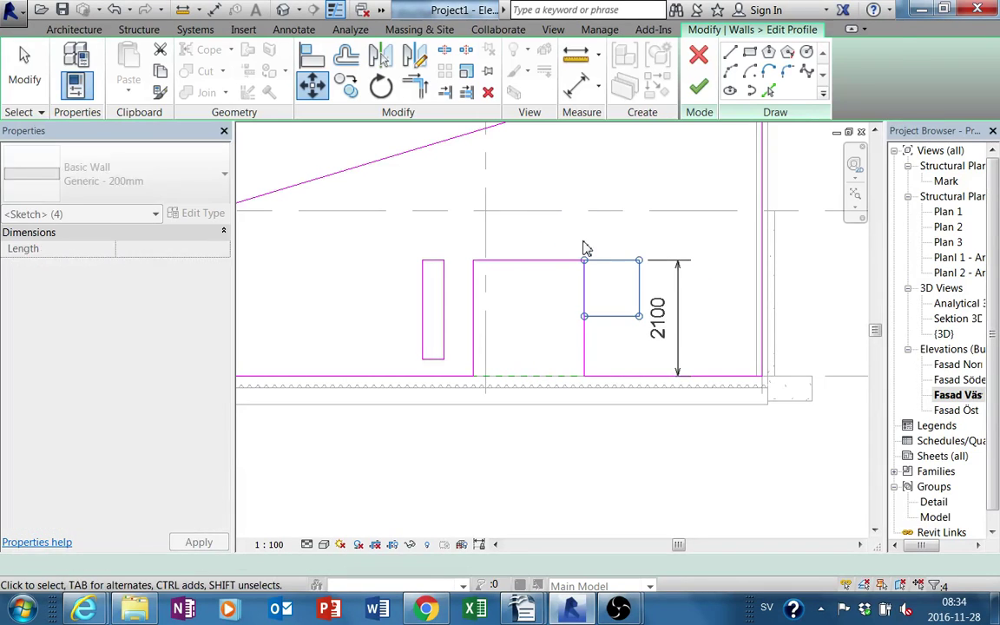
pyautogui.hotkey('ctrl', 'z')
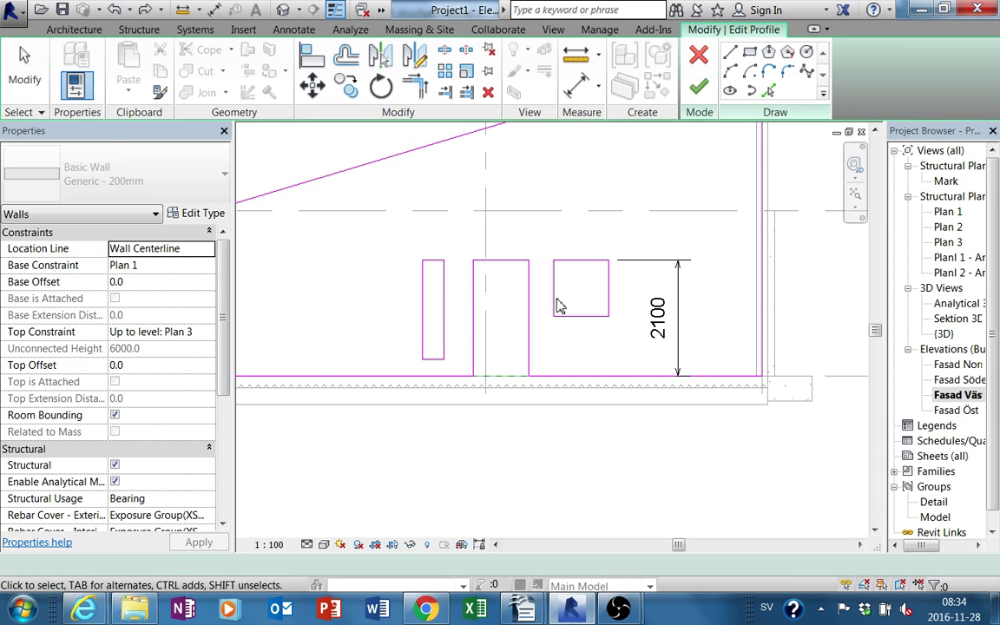
# Set the square window's gap from the door and its width to 1000
pyautogui.click(557, 276)
pyautogui.scroll(2, 543, 326)
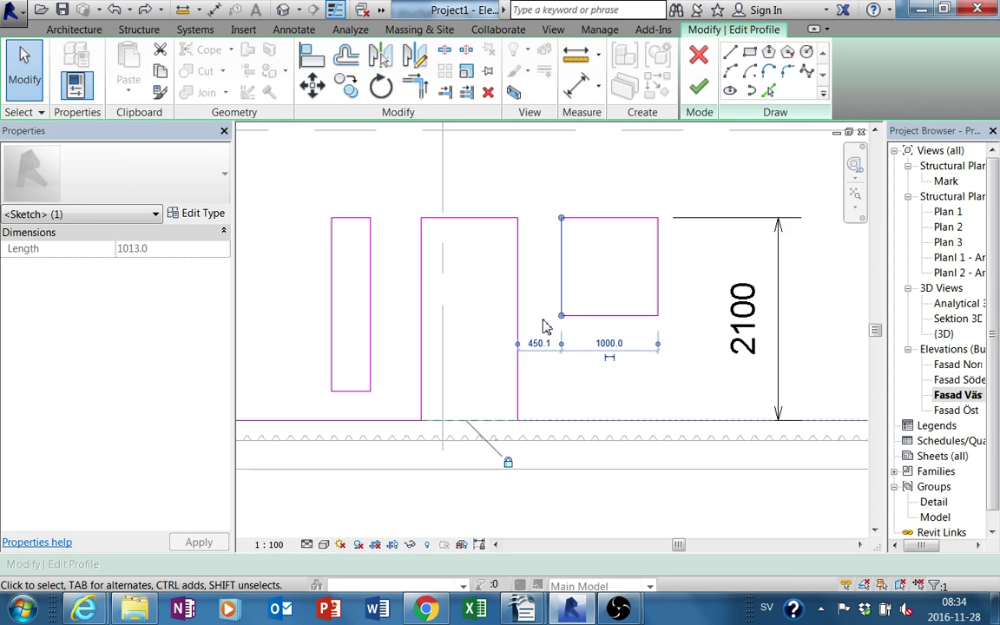
pyautogui.click(537, 344)
pyautogui.write('1000')
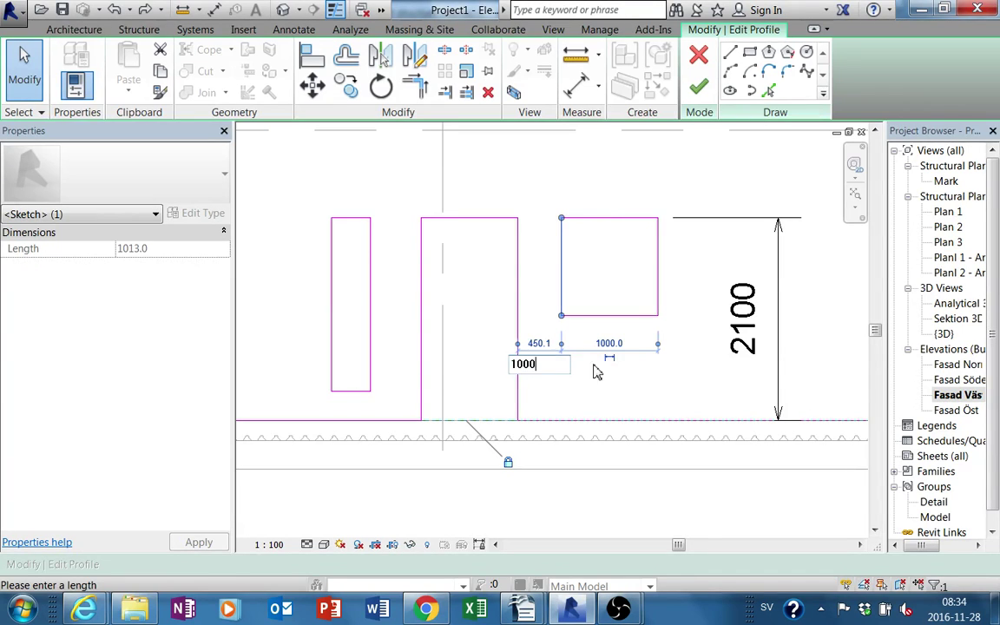
pyautogui.press('Return')
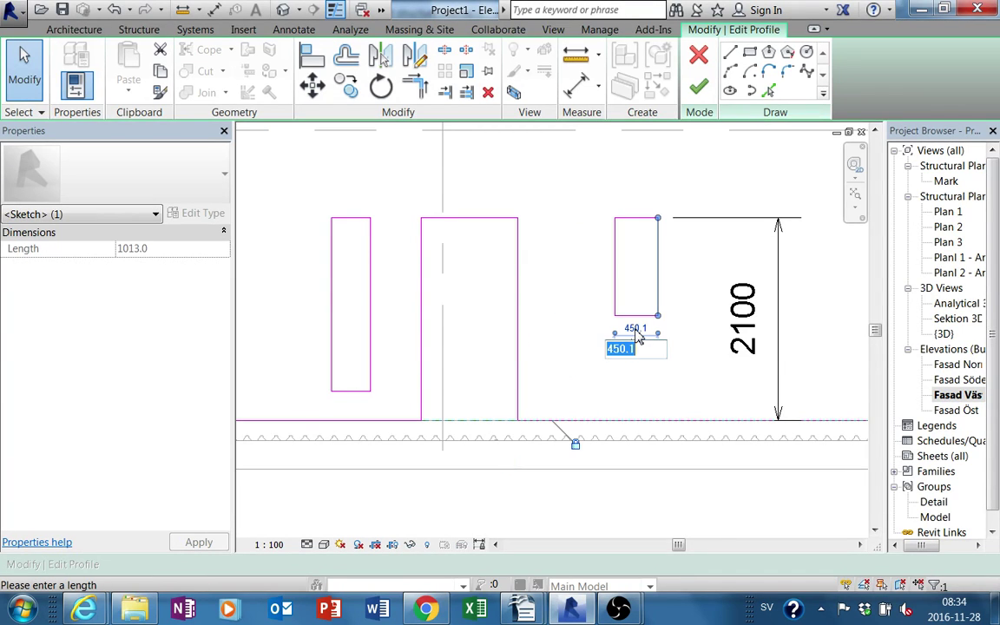
pyautogui.write('1000')
pyautogui.press('Return')
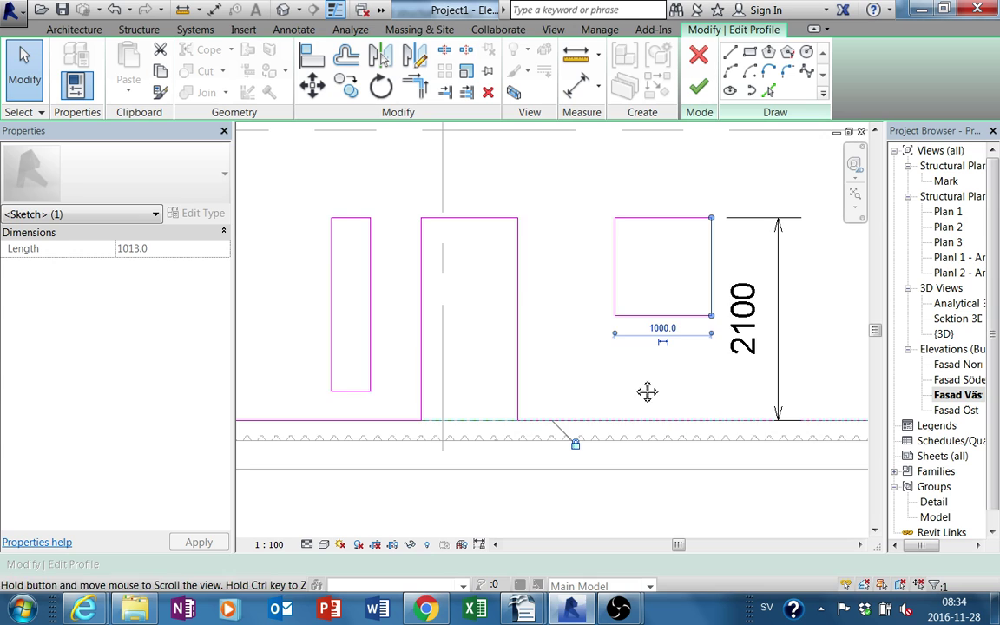
# Try a new gap between the narrow window and the door, then undo it
pyautogui.moveTo(647, 390); pyautogui.dragTo(476, 298, button='middle')
pyautogui.click(425, 290)
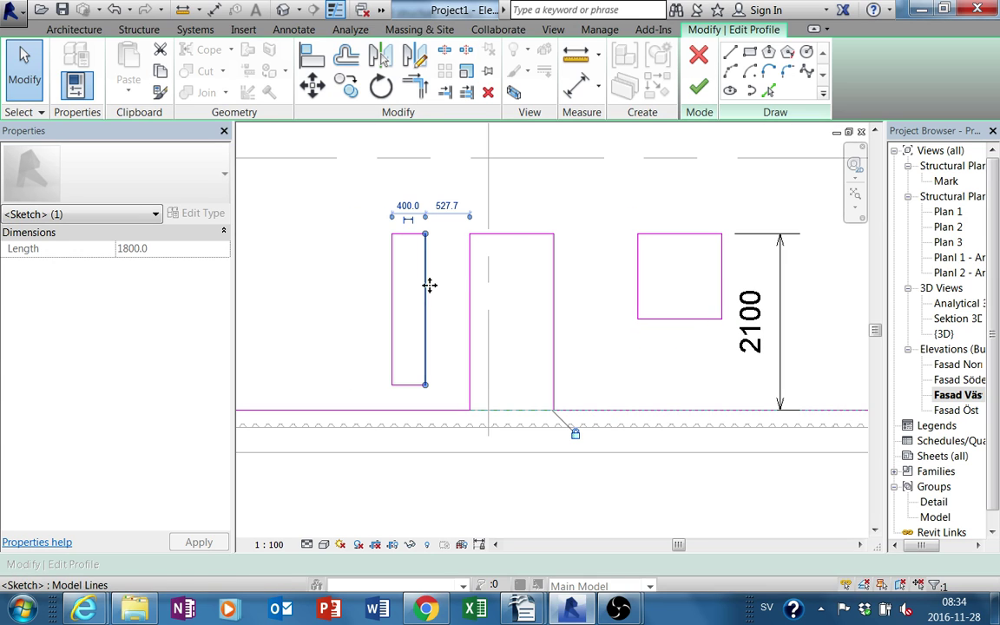
pyautogui.click(447, 205)
pyautogui.write('1000')
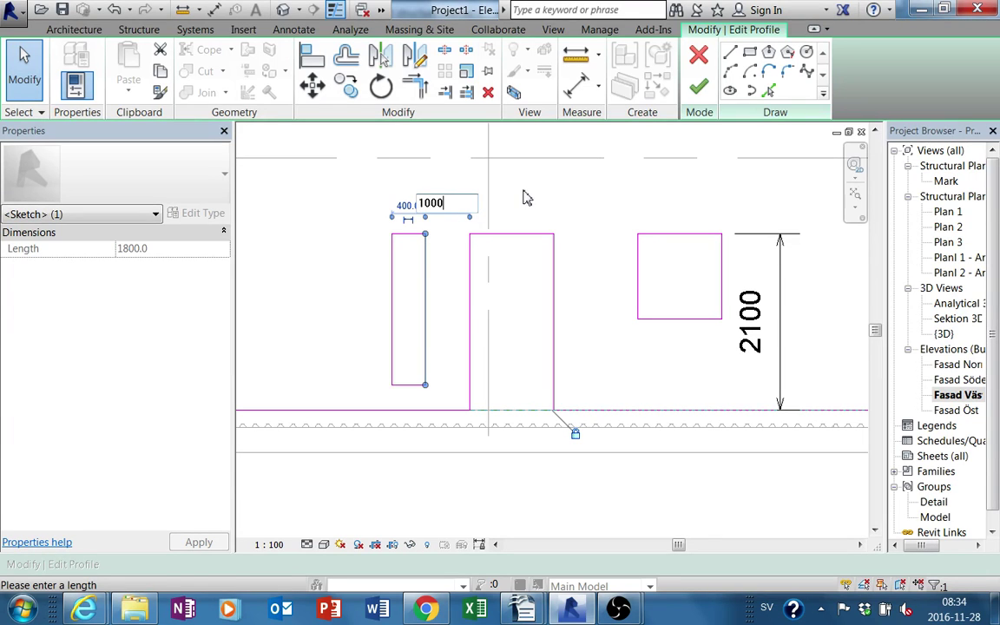
pyautogui.press('Return')
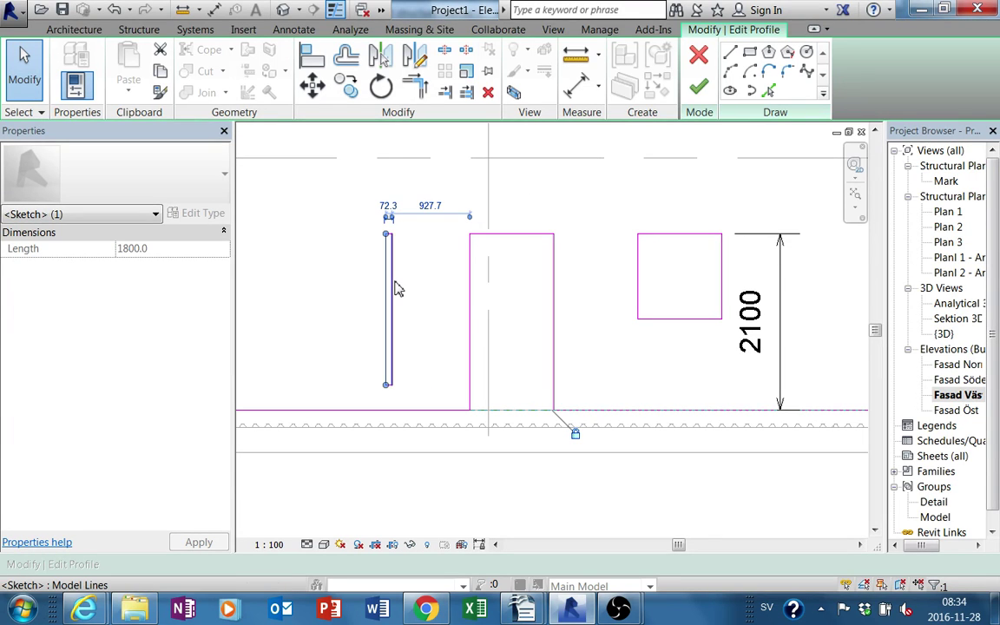
pyautogui.moveTo(394, 296); pyautogui.dragTo(358, 292)
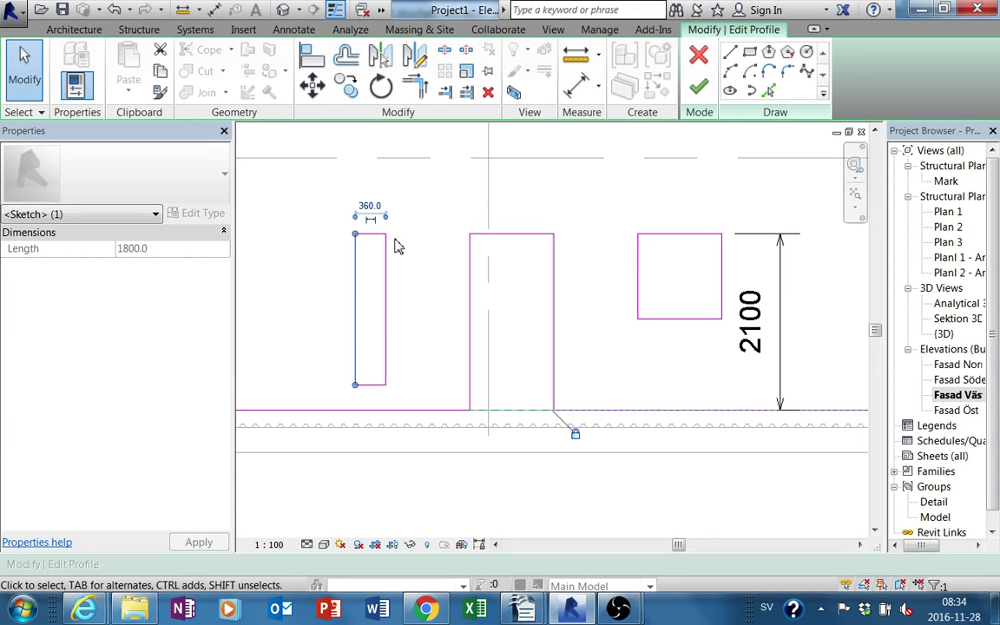
pyautogui.hotkey('ctrl', 'z')
pyautogui.hotkey('ctrl', 'z')
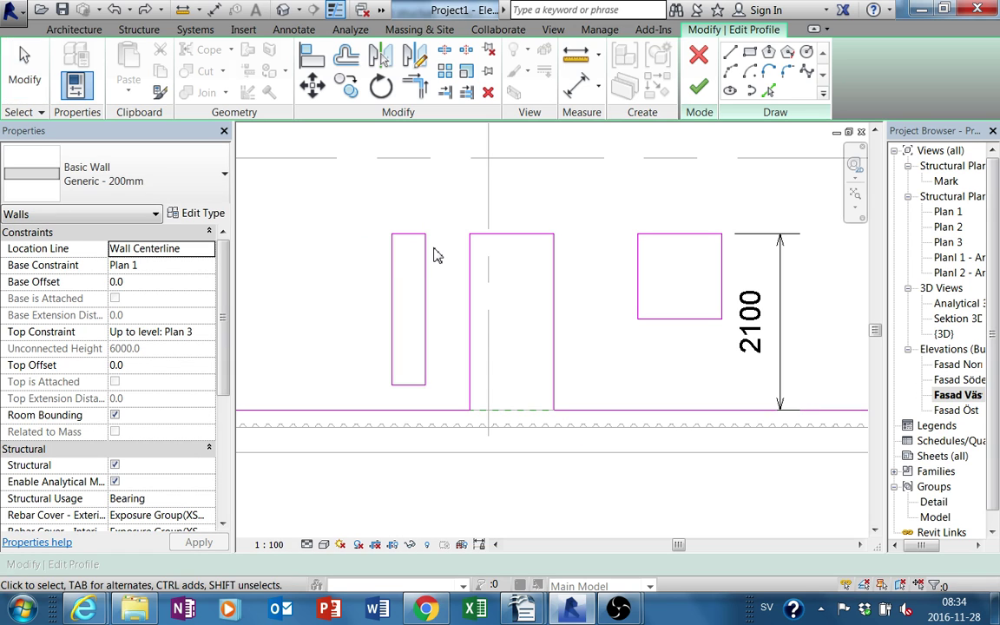
# Place the narrow window 200 from the door and make it 400 wide
pyautogui.click(425, 273)
pyautogui.click(434, 203)
pyautogui.write('200')
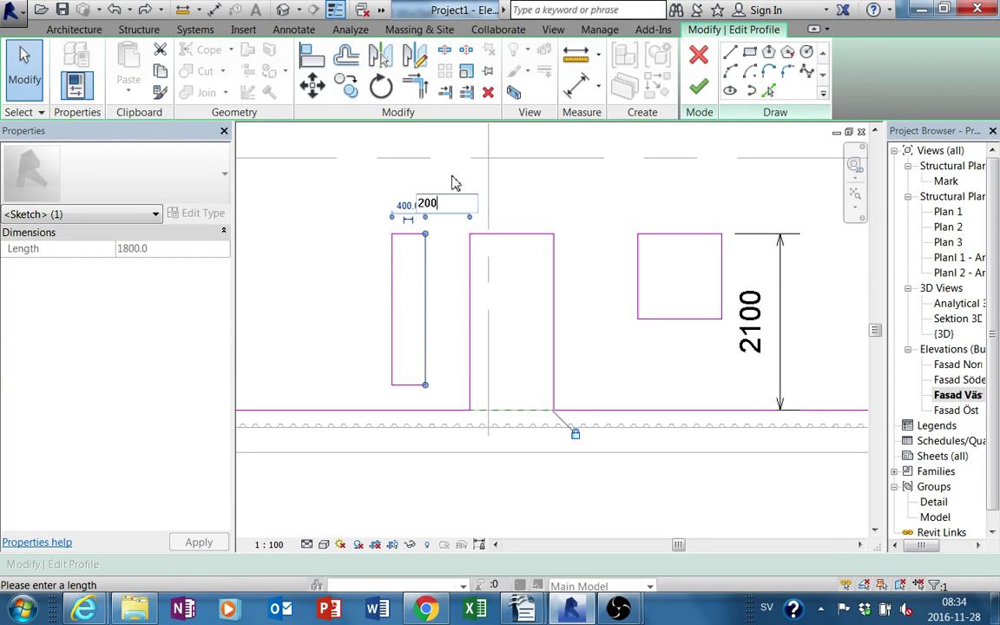
pyautogui.press('Return')
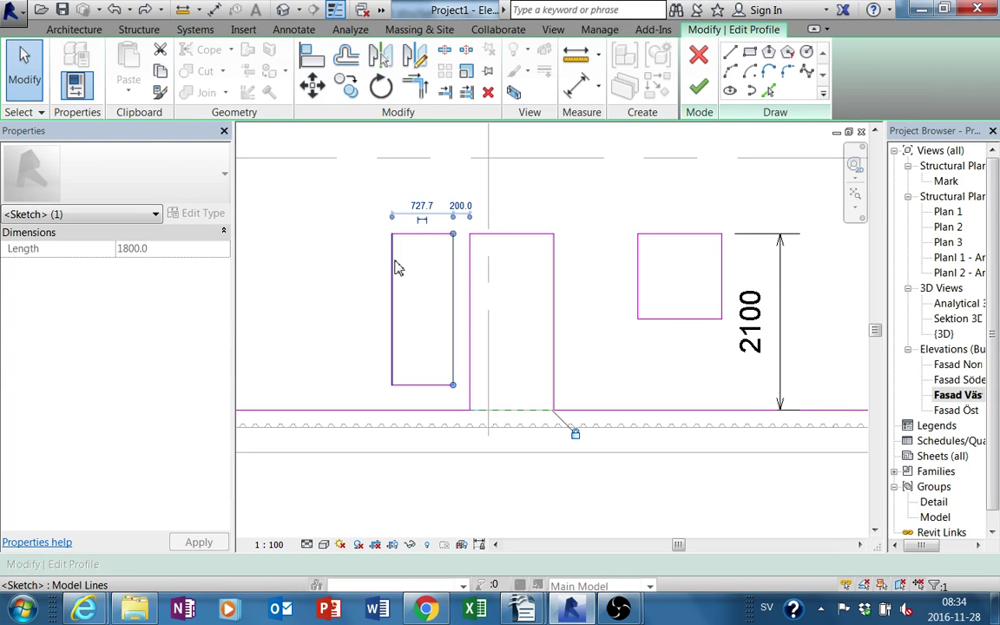
pyautogui.click(392, 268)
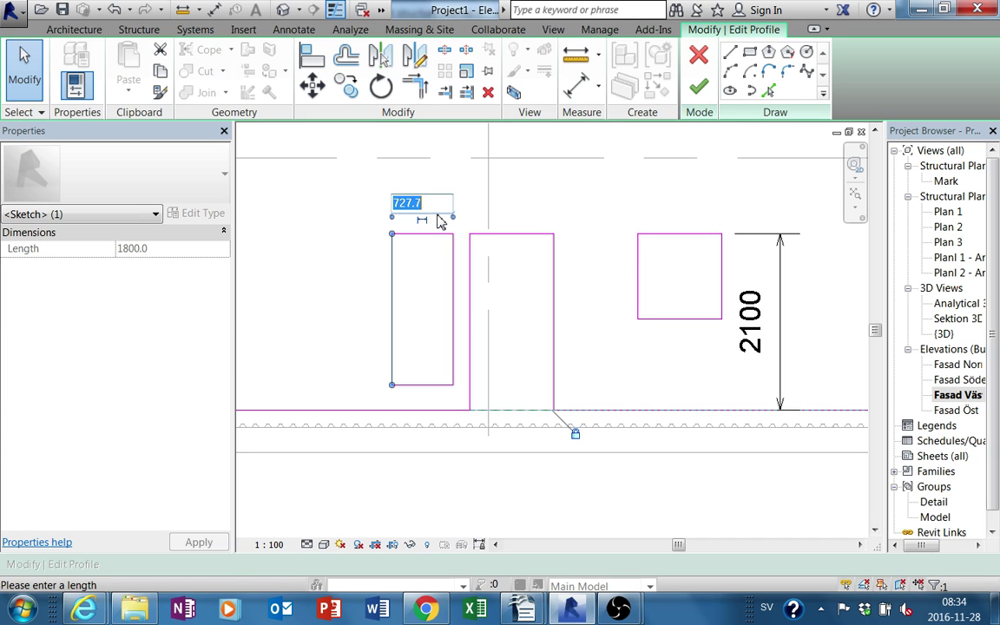
pyautogui.press('Return')
# Clear the sketch selection and bring the Writer exercise instructions to the front
pyautogui.moveTo(618, 259); pyautogui.dragTo(598, 234, button='middle')
pyautogui.click(587, 486)
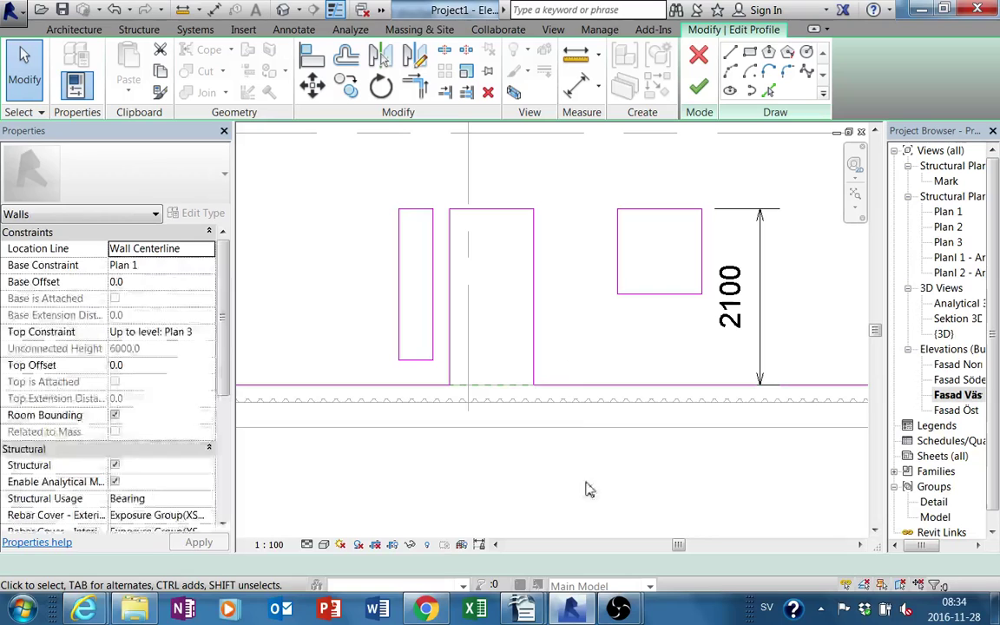
pyautogui.moveTo(522, 608)
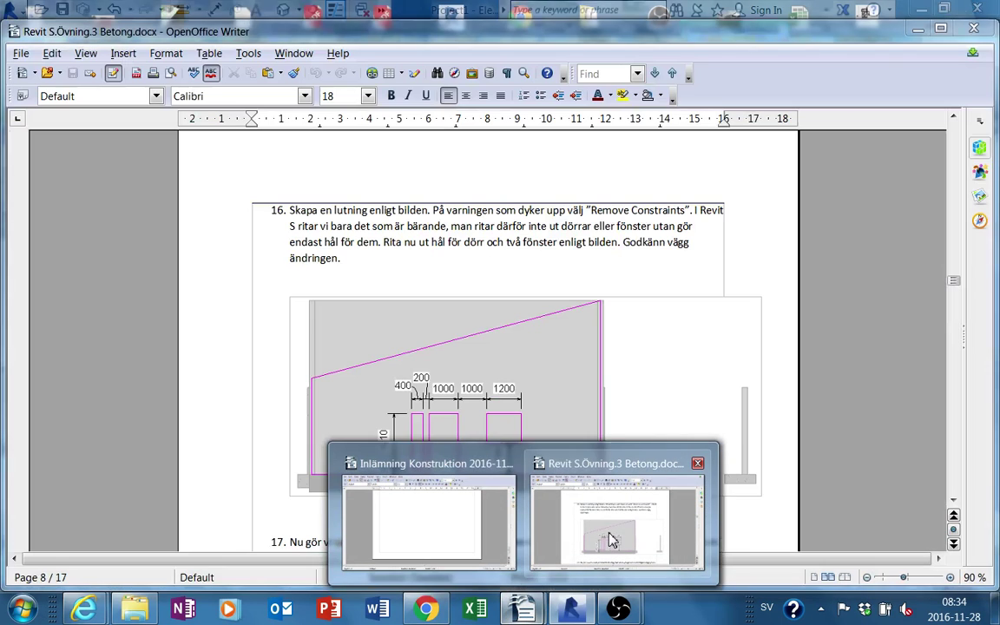
pyautogui.click(618, 533)
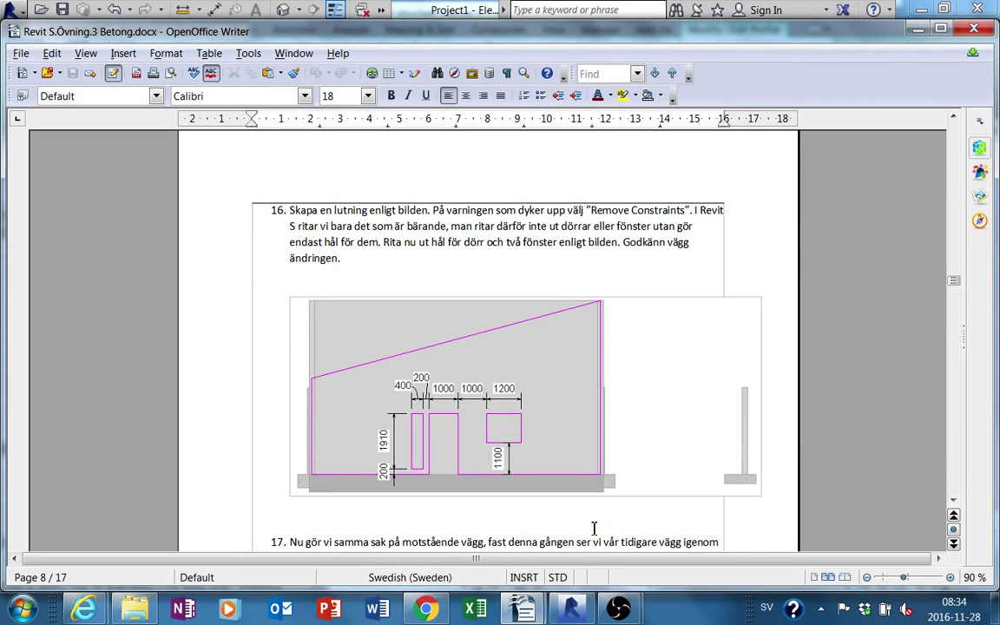
# Back in Revit, window-select all openings and the dimension and move them left
pyautogui.click(566, 614)
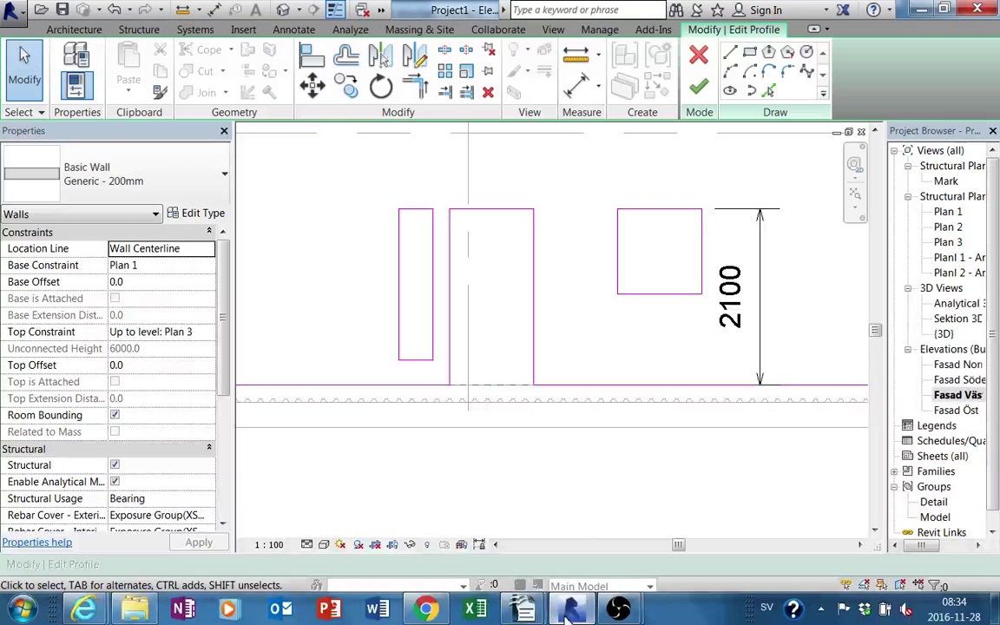
pyautogui.scroll(-2, 584, 458)
pyautogui.scroll(-3, 618, 382)
pyautogui.moveTo(444, 379); pyautogui.dragTo(711, 224)
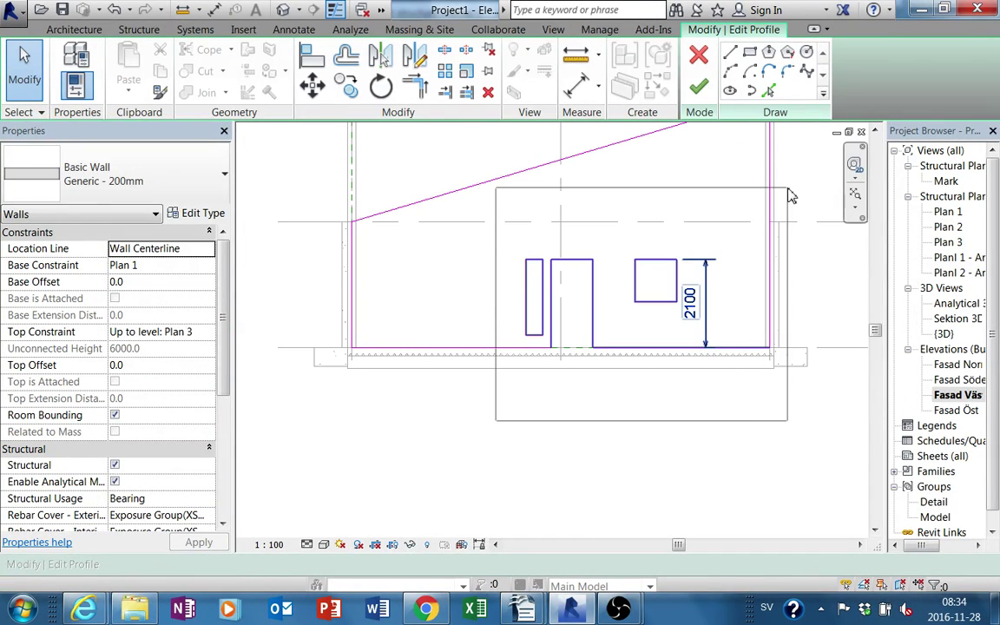
pyautogui.click(313, 84)
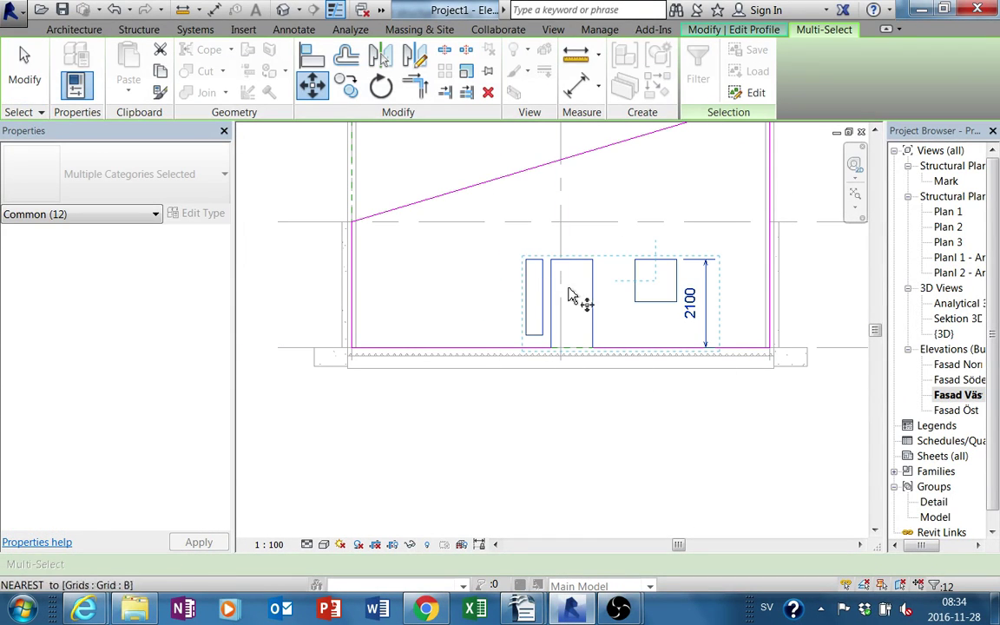
pyautogui.click(573, 300)
pyautogui.click(542, 300)
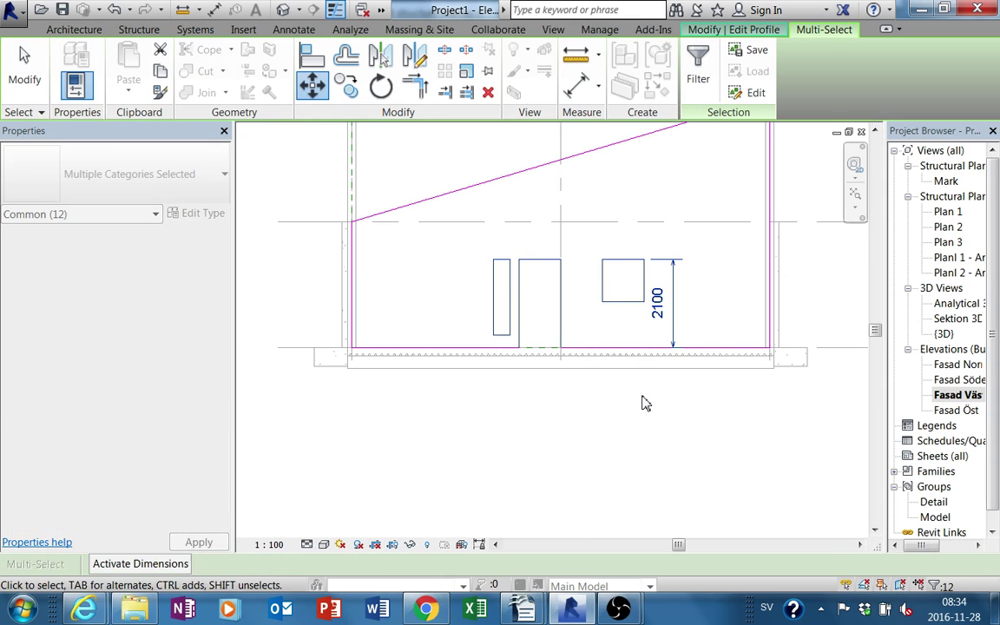
pyautogui.click(642, 400)
# View the whole wall and finish the wall profile edit
pyautogui.scroll(-1, 643, 384)
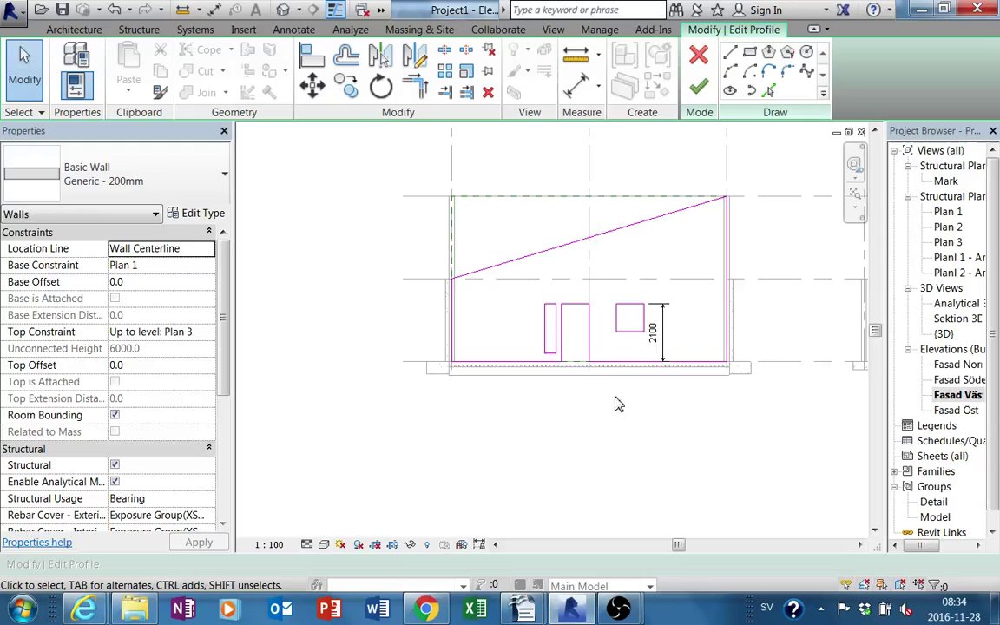
pyautogui.moveTo(614, 410); pyautogui.dragTo(533, 408, button='middle')
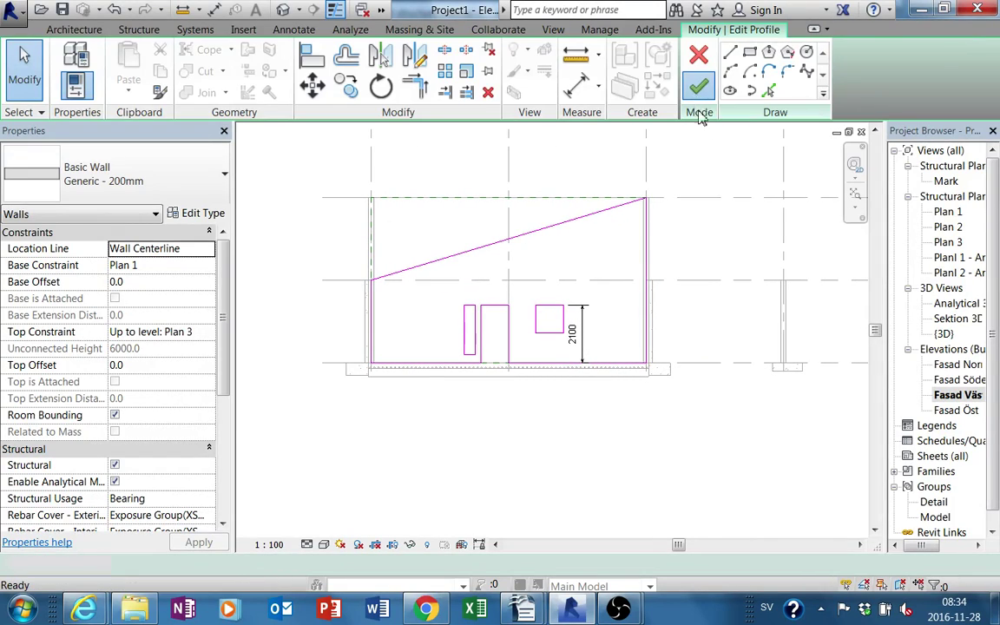
pyautogui.click(698, 87)
pyautogui.doubleClick(944, 333)
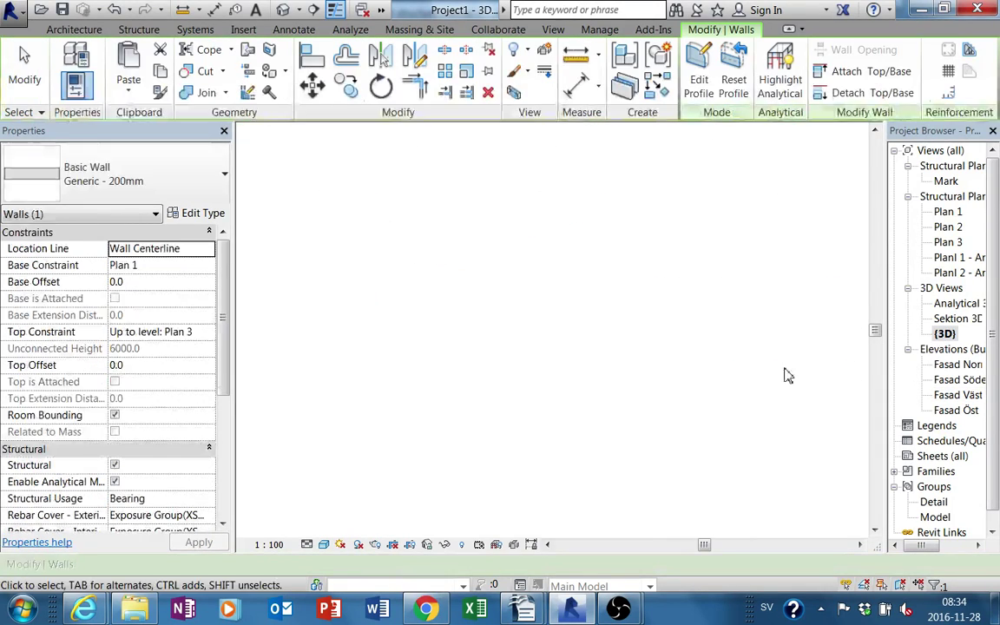
pyautogui.moveTo(785, 374)
pyautogui.keyDown('shift'); pyautogui.mouseDown(button='middle')
pyautogui.moveTo(737, 403)
pyautogui.moveTo(457, 356)
pyautogui.moveTo(599, 392)
pyautogui.moveTo(625, 424)
pyautogui.moveTo(676, 399)
pyautogui.mouseUp(button='middle'); pyautogui.keyUp('shift')
pyautogui.click(676, 399)
pyautogui.moveTo(613, 402)
pyautogui.keyDown('shift'); pyautogui.mouseDown(button='middle')
pyautogui.moveTo(625, 274)
pyautogui.moveTo(630, 339)
pyautogui.moveTo(611, 284)
pyautogui.mouseUp(button='middle'); pyautogui.keyUp('shift')
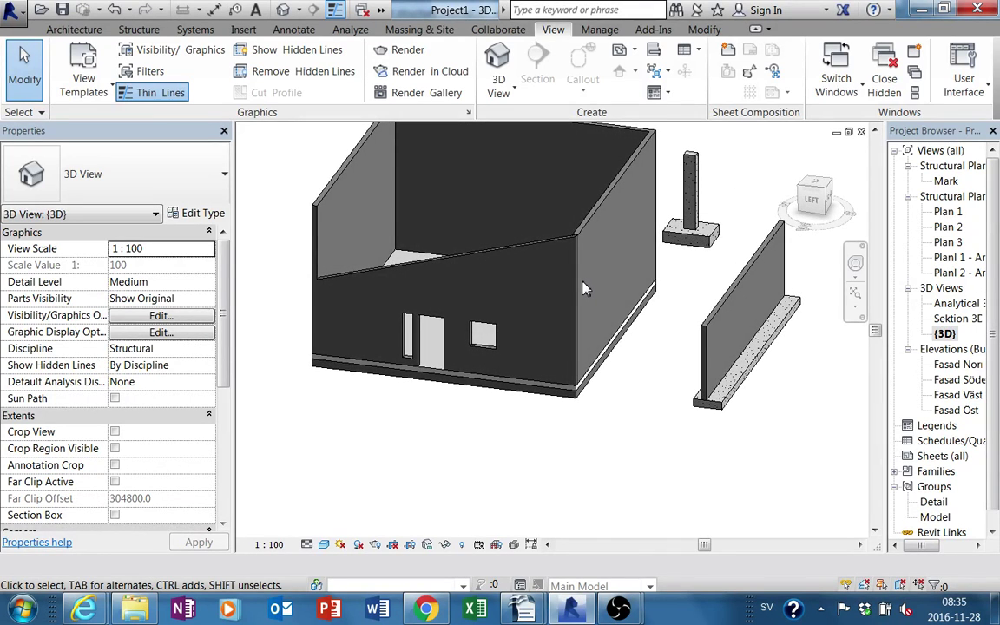
pyautogui.click(519, 248)
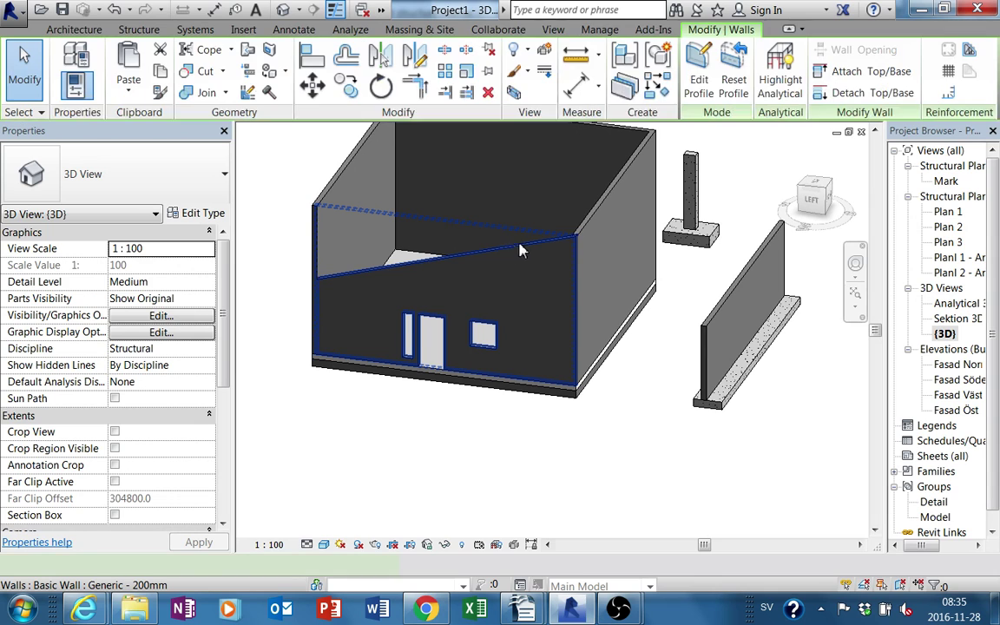
pyautogui.moveTo(578, 250)
pyautogui.keyDown('ctrl'); pyautogui.mouseDown(button='middle')
pyautogui.moveTo(564, 304)
pyautogui.moveTo(618, 409)
pyautogui.moveTo(593, 218)
pyautogui.moveTo(559, 230)
pyautogui.mouseUp(button='middle'); pyautogui.keyUp('ctrl')
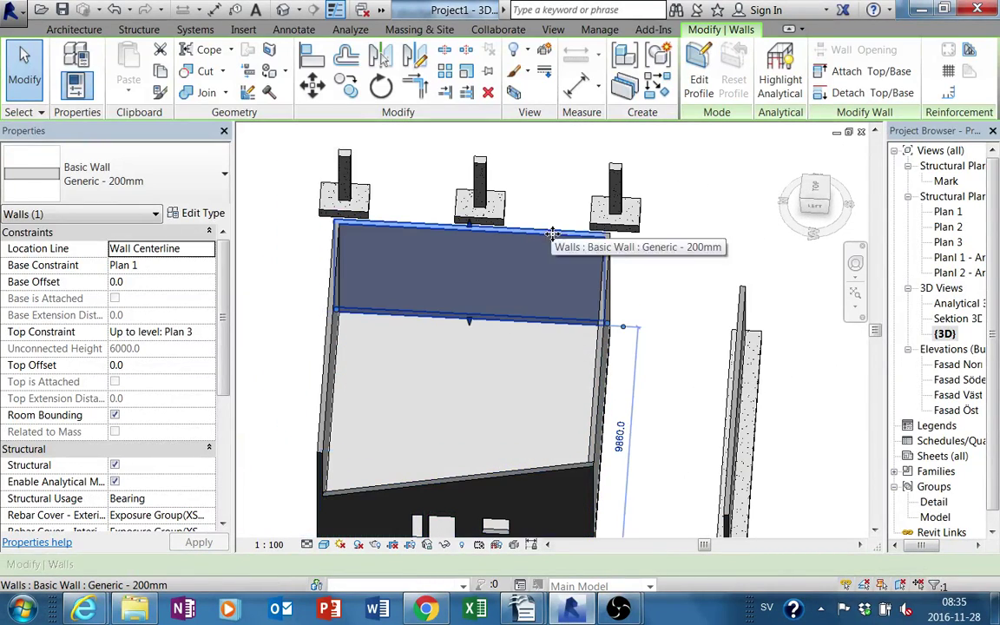
pyautogui.click(656, 263)
# In the Plan 2 structural plan, select the grid 1 wall and mirror it about grid 2
pyautogui.doubleClick(947, 227)
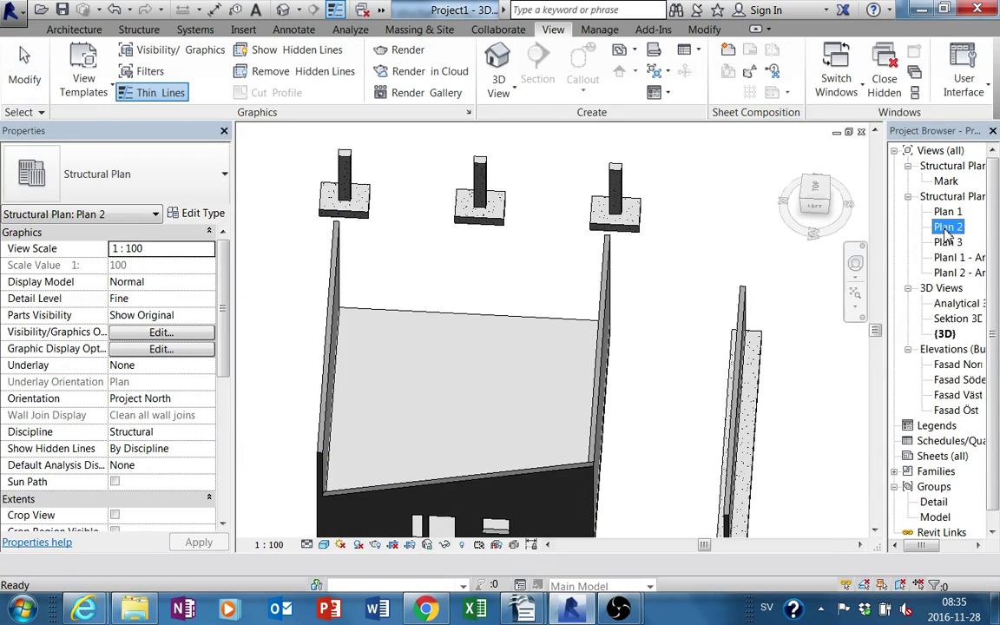
pyautogui.doubleClick(947, 211)
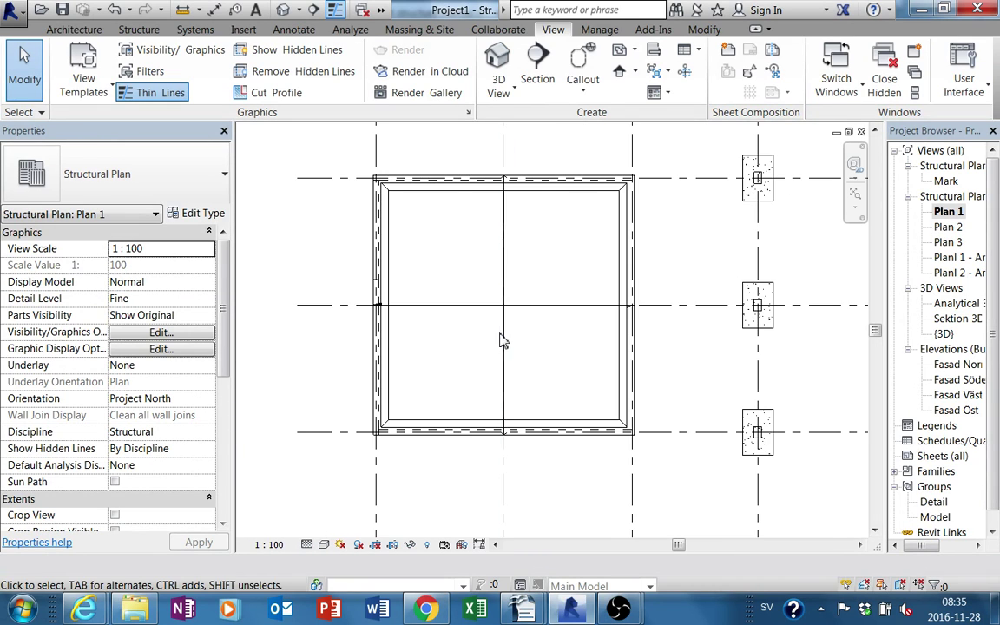
pyautogui.scroll(1, 471, 438)
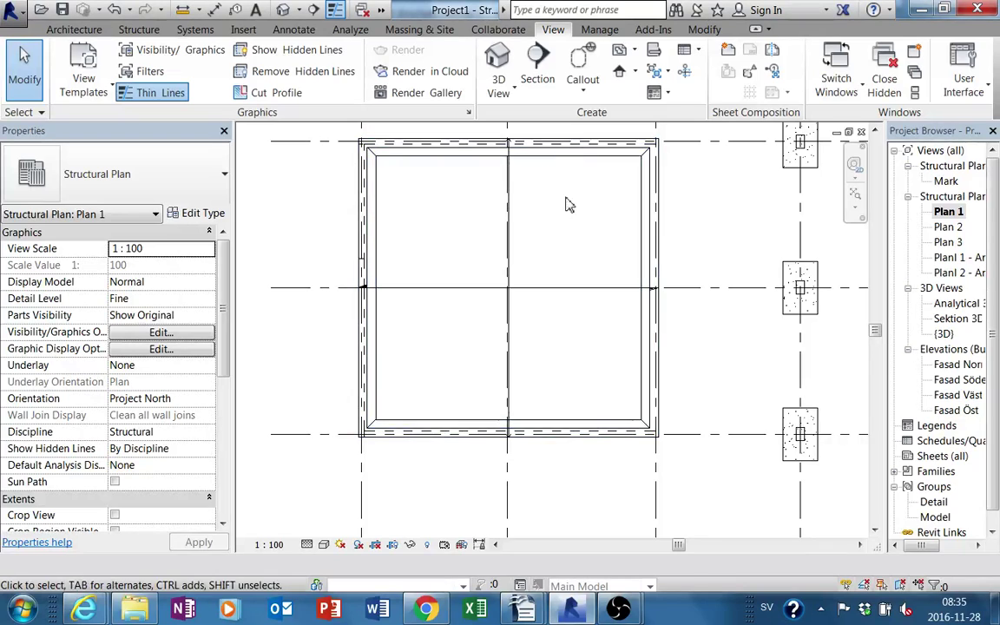
pyautogui.scroll(1, 634, 457)
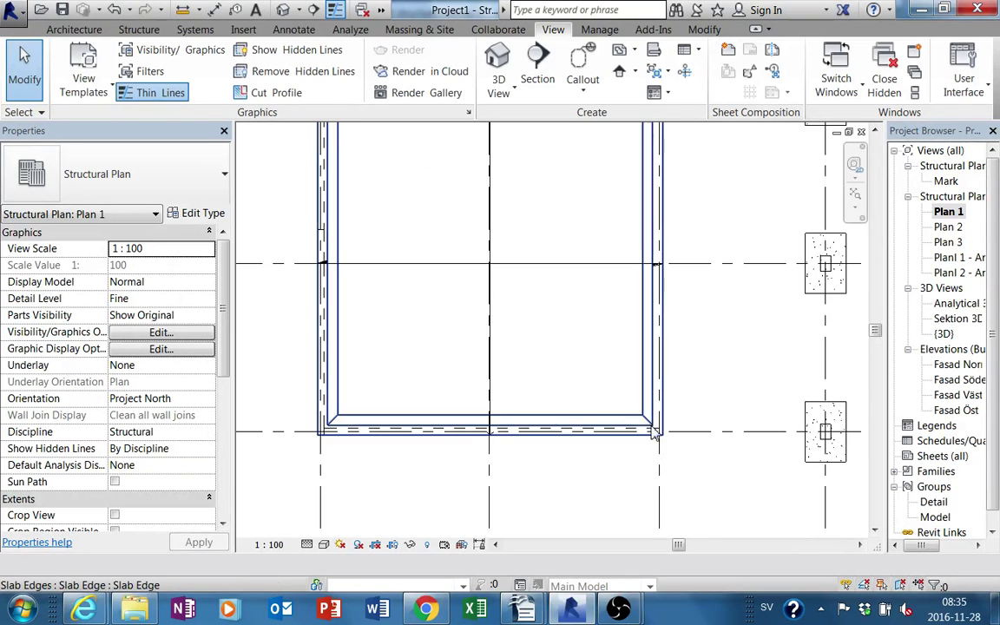
pyautogui.doubleClick(948, 227)
pyautogui.scroll(-1, 443, 431)
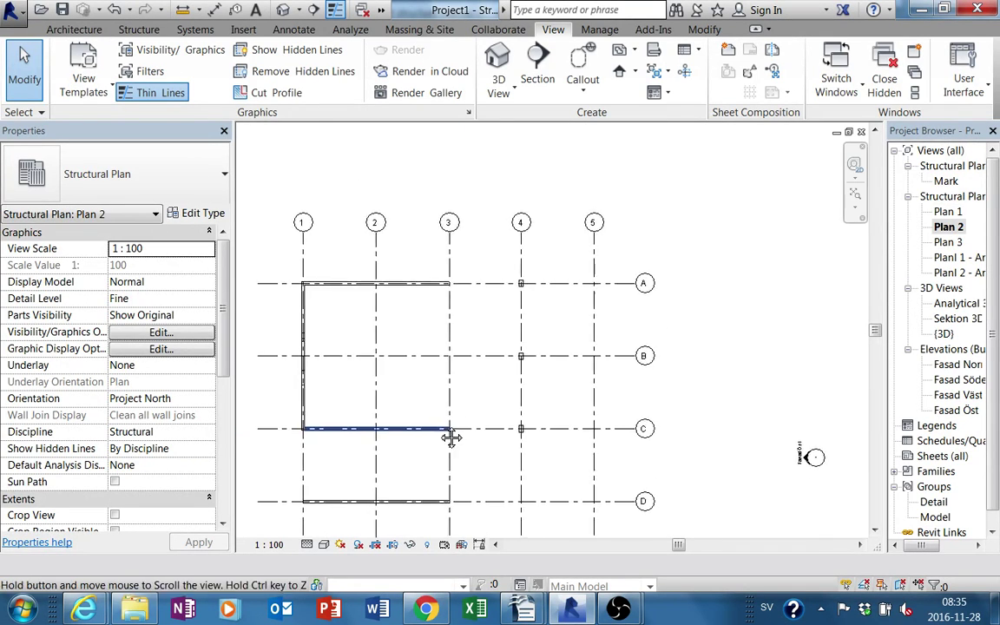
pyautogui.scroll(-2, 469, 348)
pyautogui.click(358, 334)
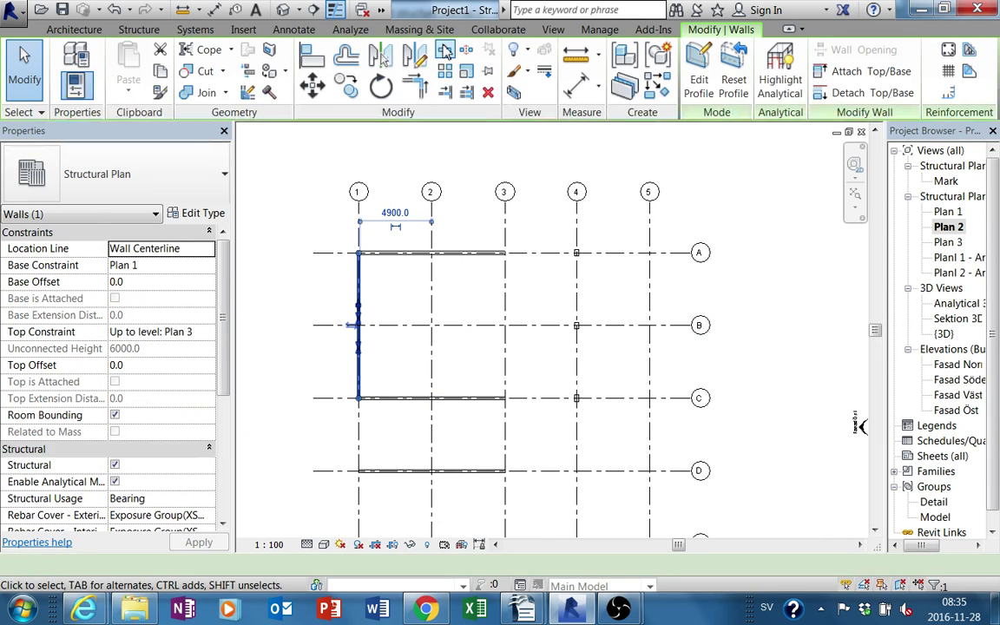
pyautogui.click(379, 54)
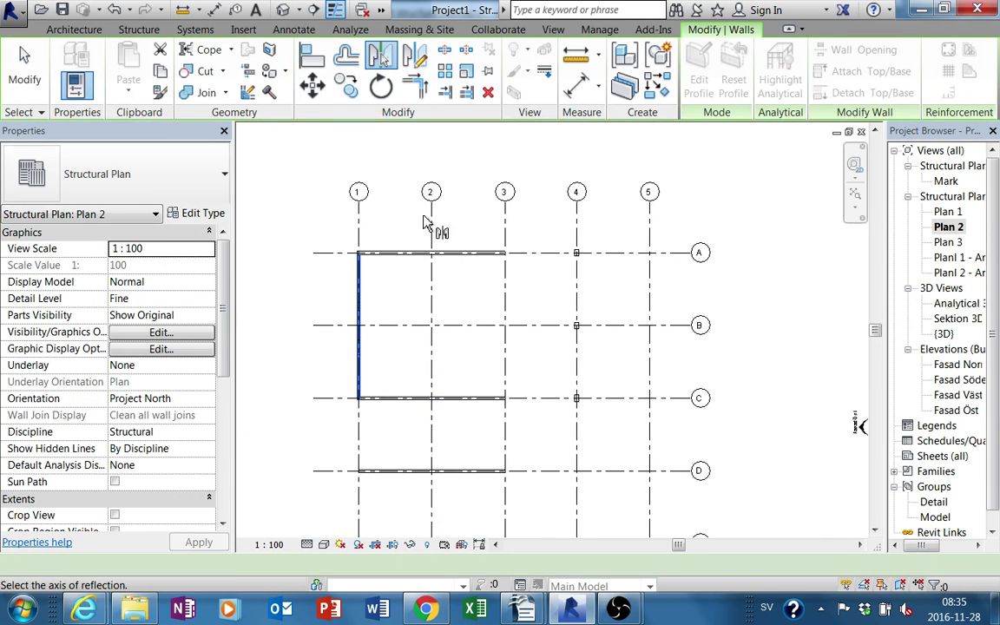
# Open the {3D} view and orbit to inspect the model
pyautogui.doubleClick(943, 334)
pyautogui.moveTo(655, 335)
pyautogui.keyDown('shift'); pyautogui.mouseDown(button='middle')
pyautogui.moveTo(698, 258)
pyautogui.moveTo(642, 245)
pyautogui.mouseUp(button='middle'); pyautogui.keyUp('shift')
pyautogui.press('Escape')
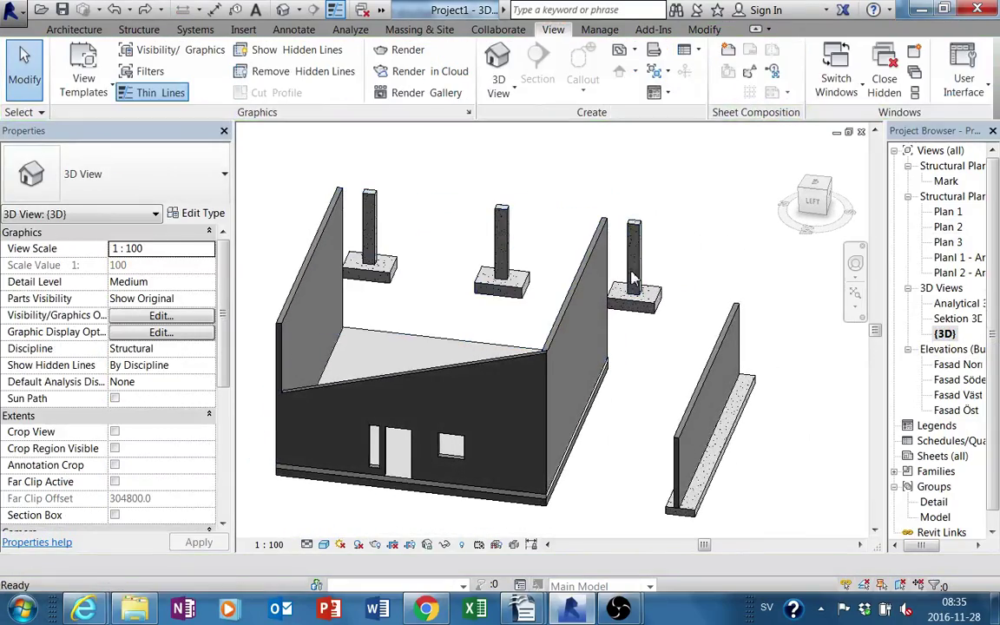
# Open the wall's profile for editing and switch the view to Wireframe
pyautogui.click(552, 223)
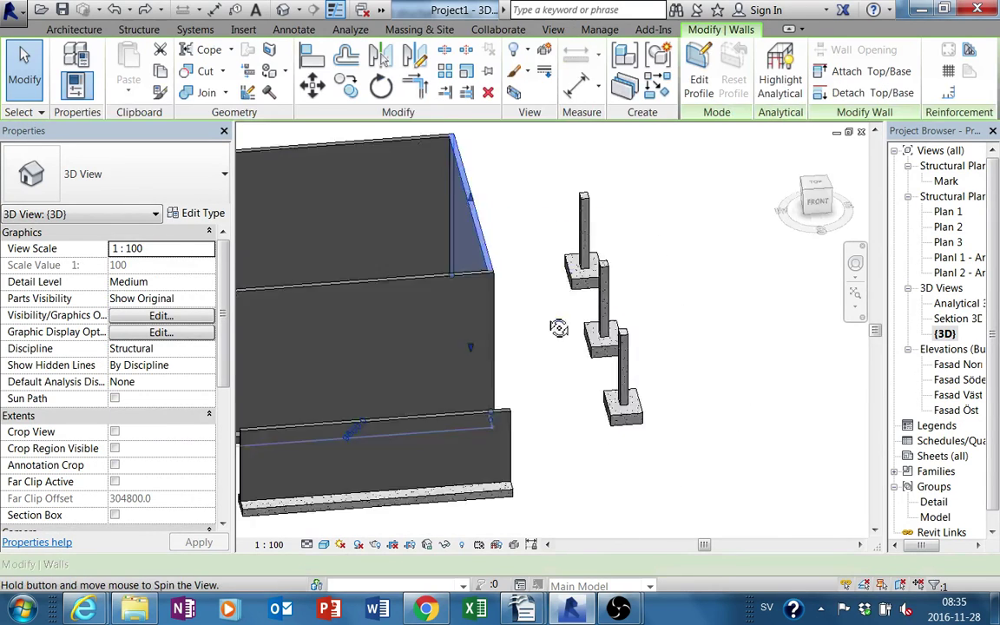
pyautogui.keyDown('shift'); pyautogui.moveTo(551, 223); pyautogui.dragTo(639, 229, button='middle'); pyautogui.keyUp('shift')
pyautogui.click(699, 78)
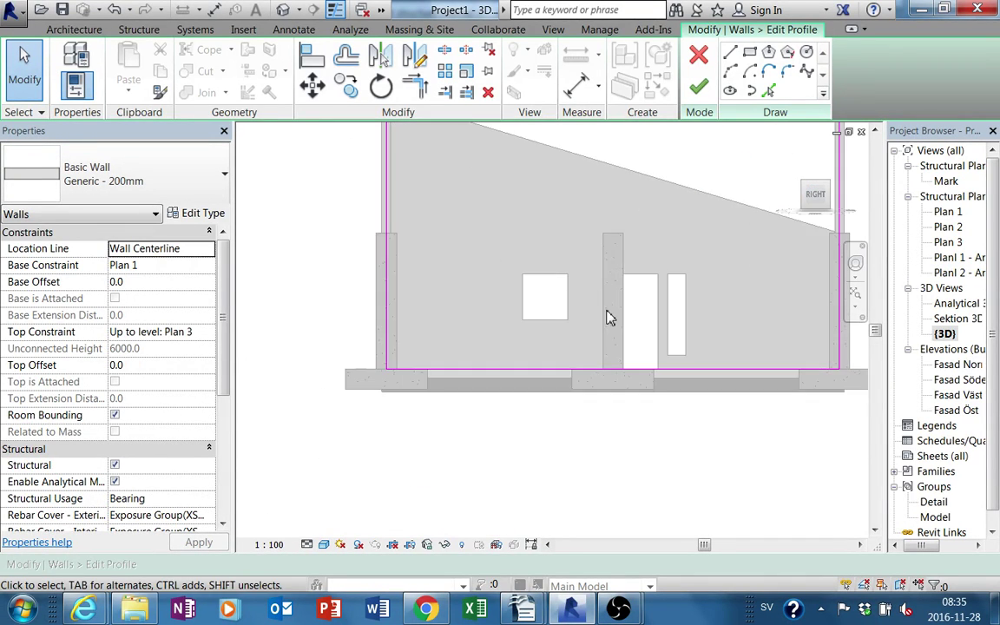
pyautogui.scroll(3, 607, 314)
pyautogui.scroll(-2, 614, 308)
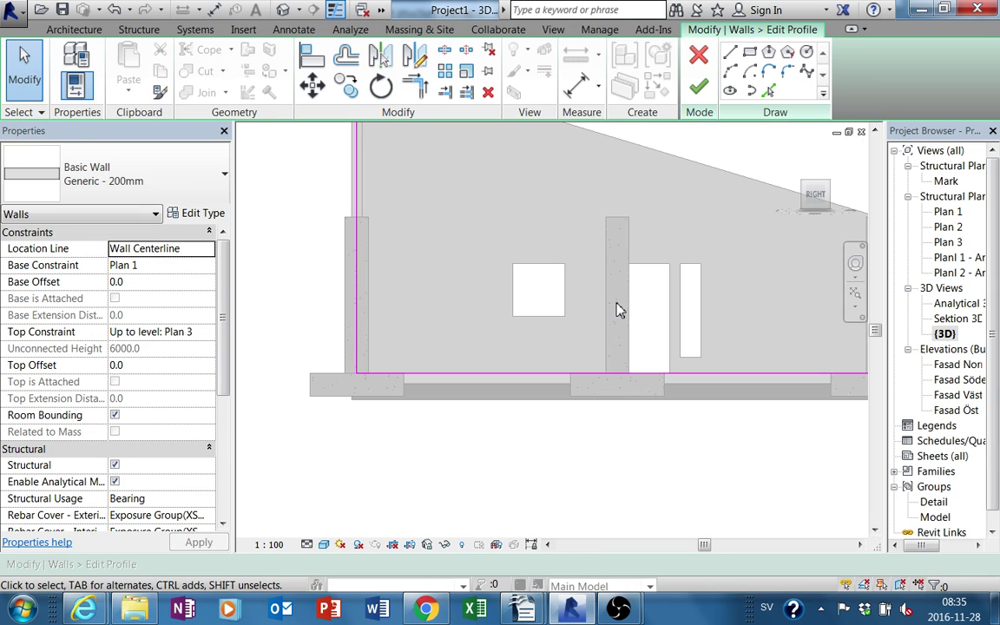
pyautogui.click(323, 544)
pyautogui.click(368, 437)
pyautogui.moveTo(457, 424)
pyautogui.mouseDown(button='middle')
pyautogui.moveTo(489, 373)
pyautogui.moveTo(506, 388)
pyautogui.mouseUp(button='middle')
# Pick the window and door opening outlines into the sketch, using Tab to chain
pyautogui.click(769, 90)
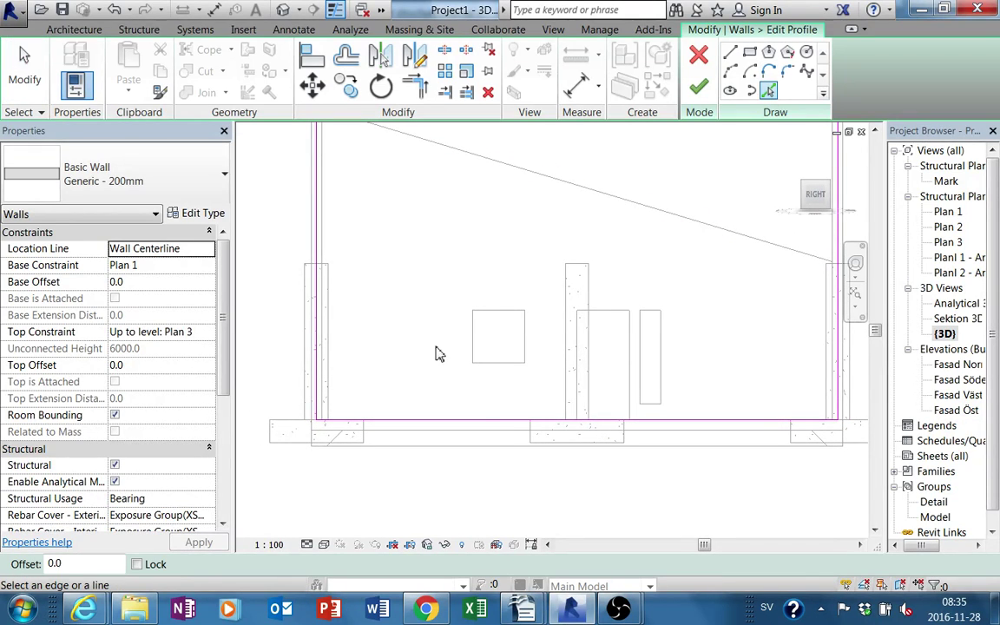
pyautogui.click(473, 345)
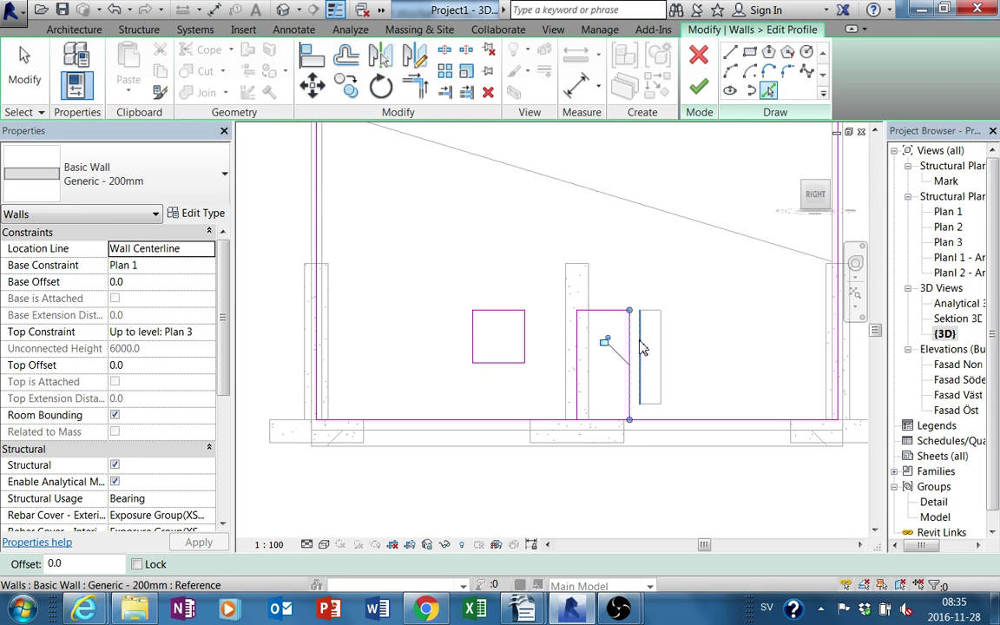
pyautogui.press('Tab')
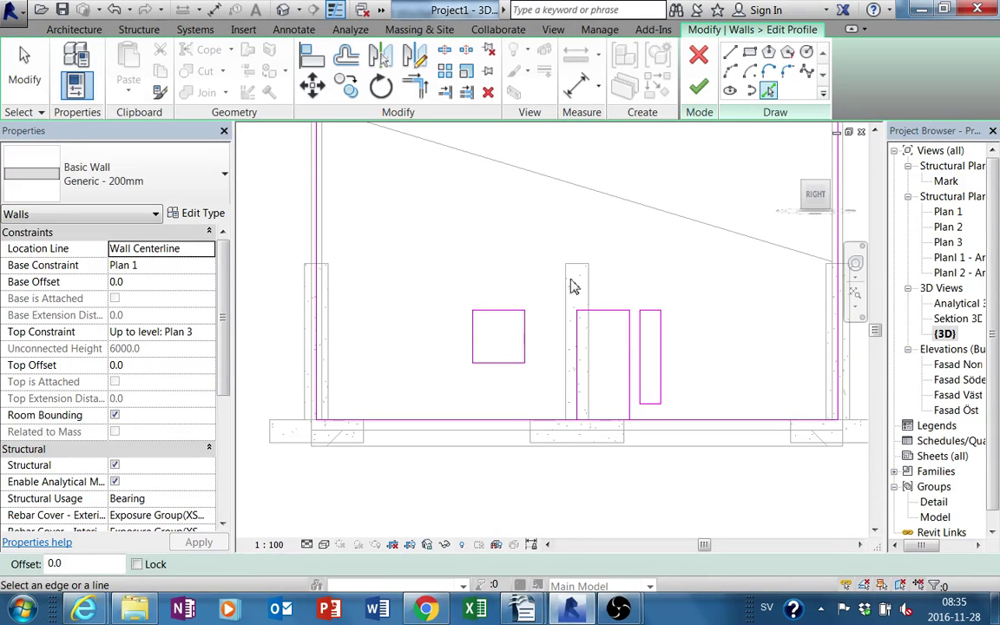
pyautogui.press('Escape')
# Trim/Extend to Corner the bottom line to the door's left edge
pyautogui.click(442, 52)
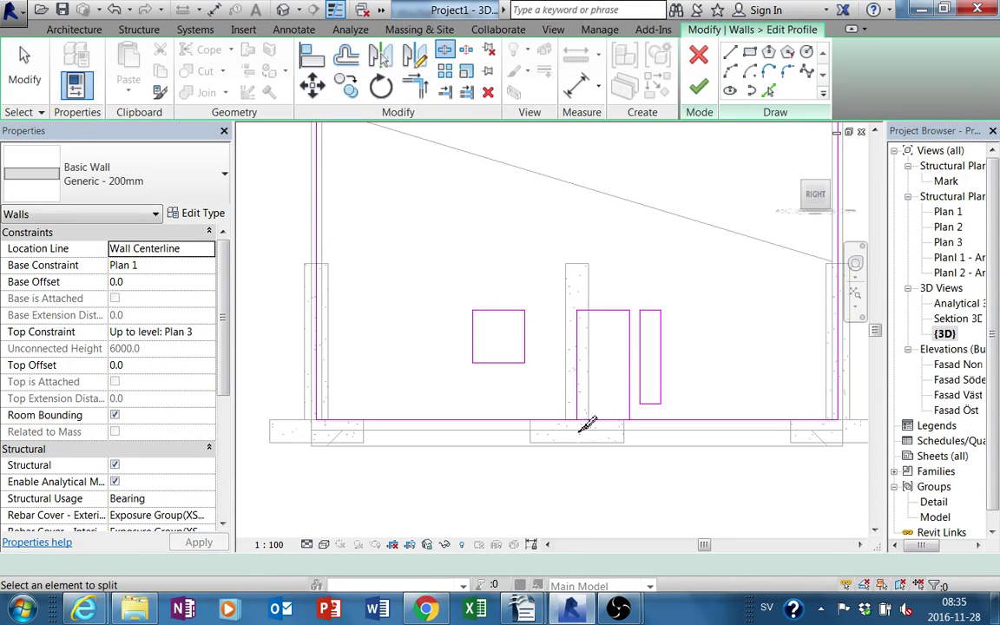
pyautogui.press('t')
pyautogui.press('r')
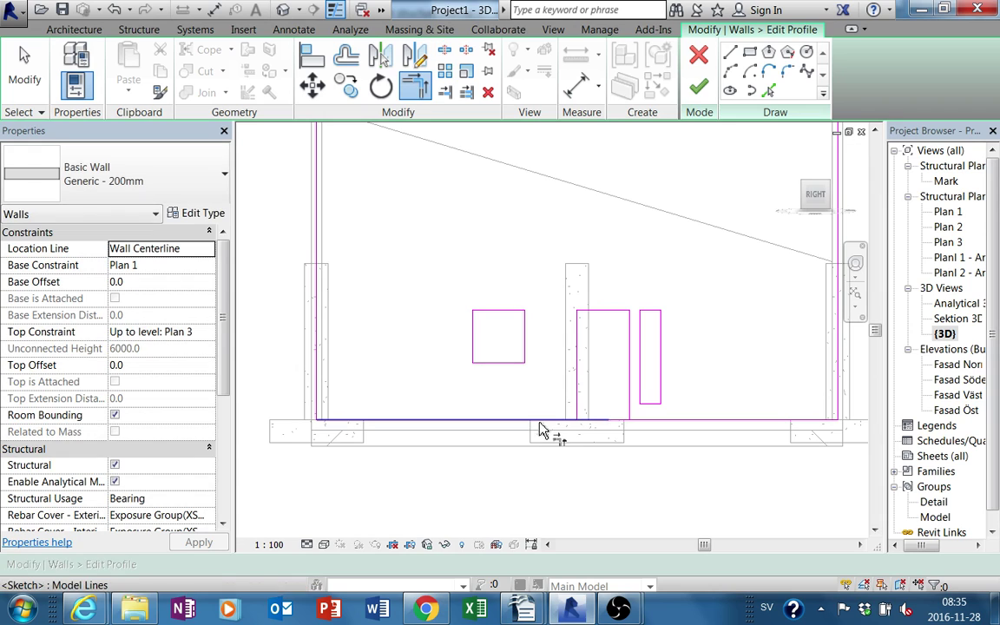
pyautogui.click(575, 406)
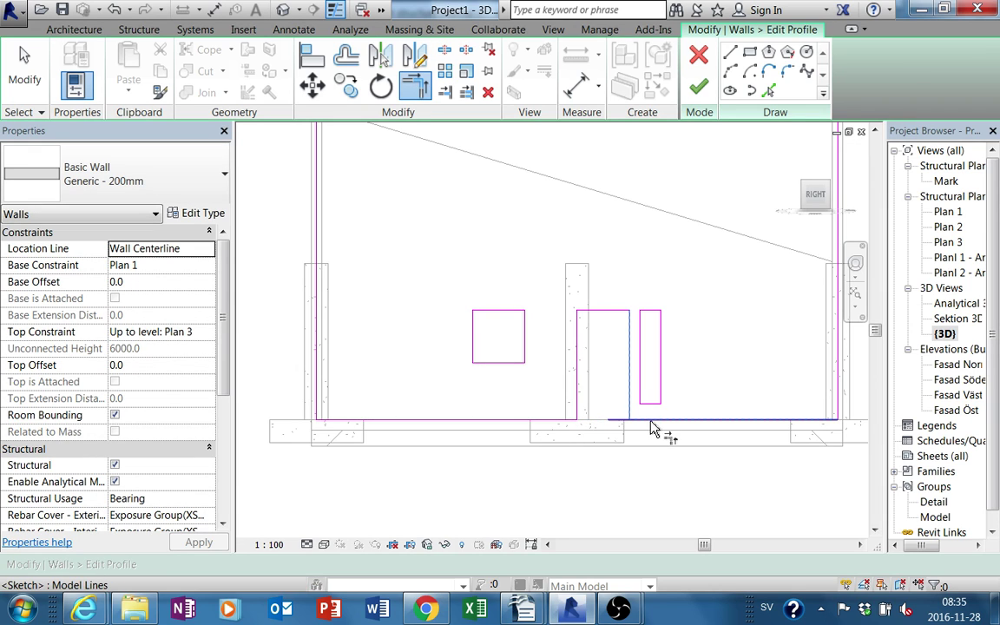
pyautogui.scroll(-1, 597, 494)
pyautogui.moveTo(597, 494); pyautogui.dragTo(598, 473, button='middle')
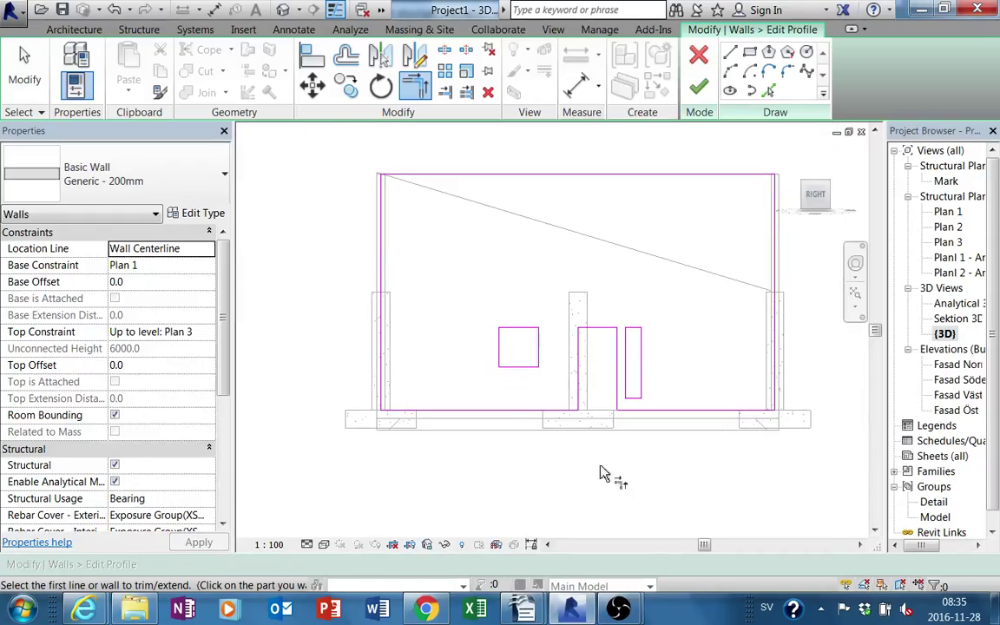
# Finish the profile edit and return the visual style to Shaded
pyautogui.click(696, 98)
pyautogui.keyDown('shift'); pyautogui.moveTo(564, 416); pyautogui.dragTo(382, 575, button='middle'); pyautogui.keyUp('shift')
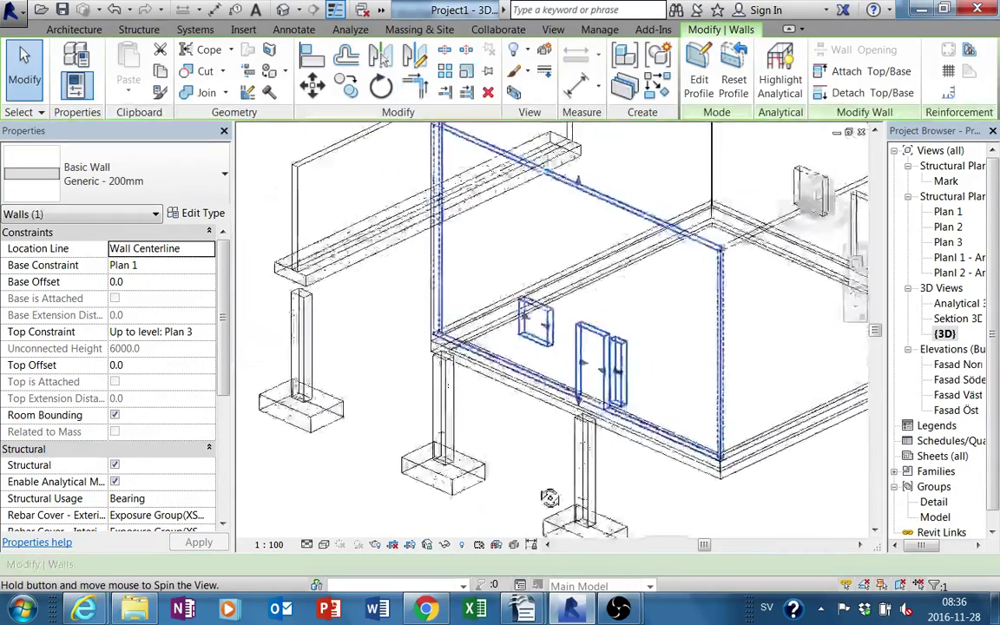
pyautogui.click(323, 544)
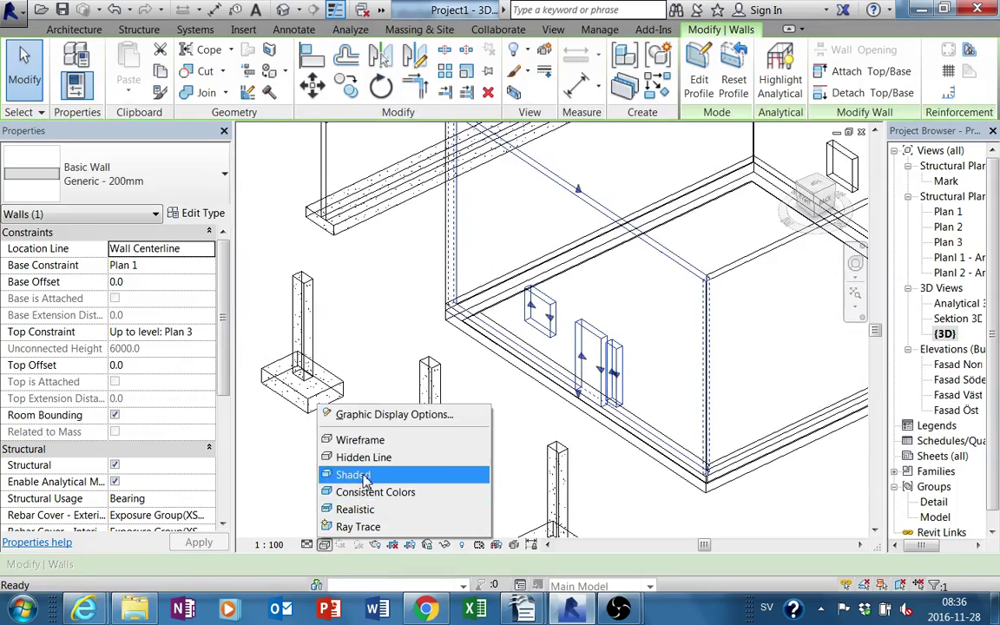
pyautogui.click(354, 473)
# Orbit around to the front wall and open its profile for editing
pyautogui.keyDown('shift'); pyautogui.moveTo(480, 432); pyautogui.dragTo(589, 473, button='middle'); pyautogui.keyUp('shift')
pyautogui.click(620, 424)
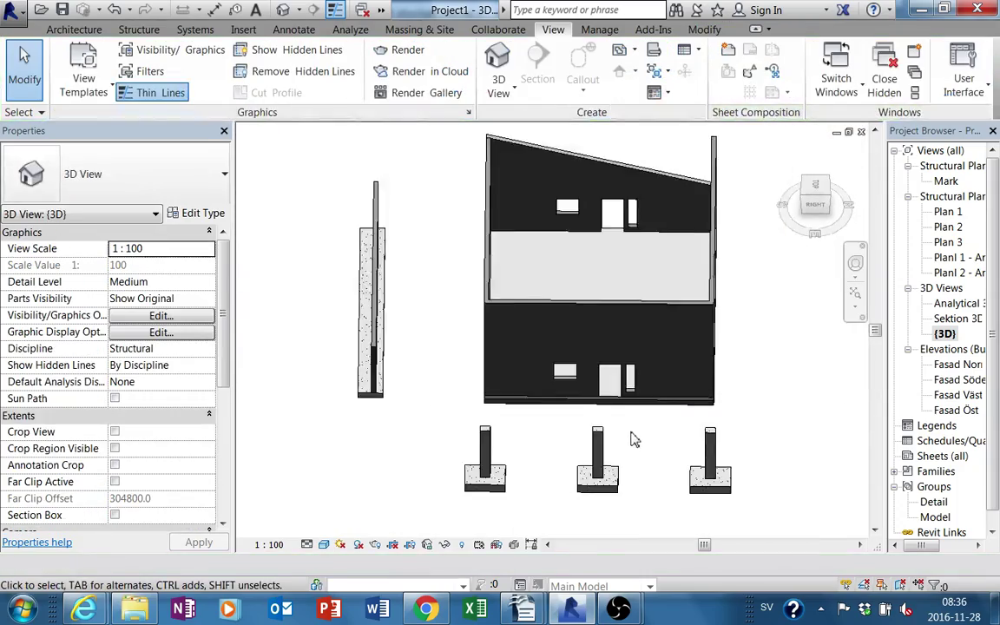
pyautogui.moveTo(632, 439)
pyautogui.keyDown('shift'); pyautogui.mouseDown(button='middle')
pyautogui.moveTo(396, 408)
pyautogui.moveTo(542, 374)
pyautogui.moveTo(558, 366)
pyautogui.moveTo(555, 356)
pyautogui.mouseUp(button='middle'); pyautogui.keyUp('shift')
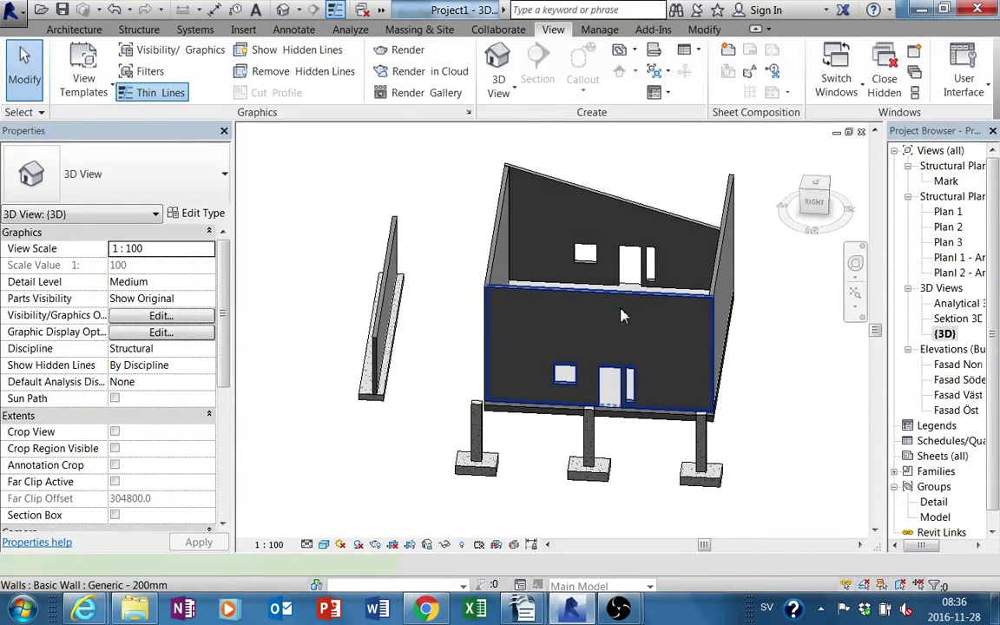
pyautogui.click(626, 314)
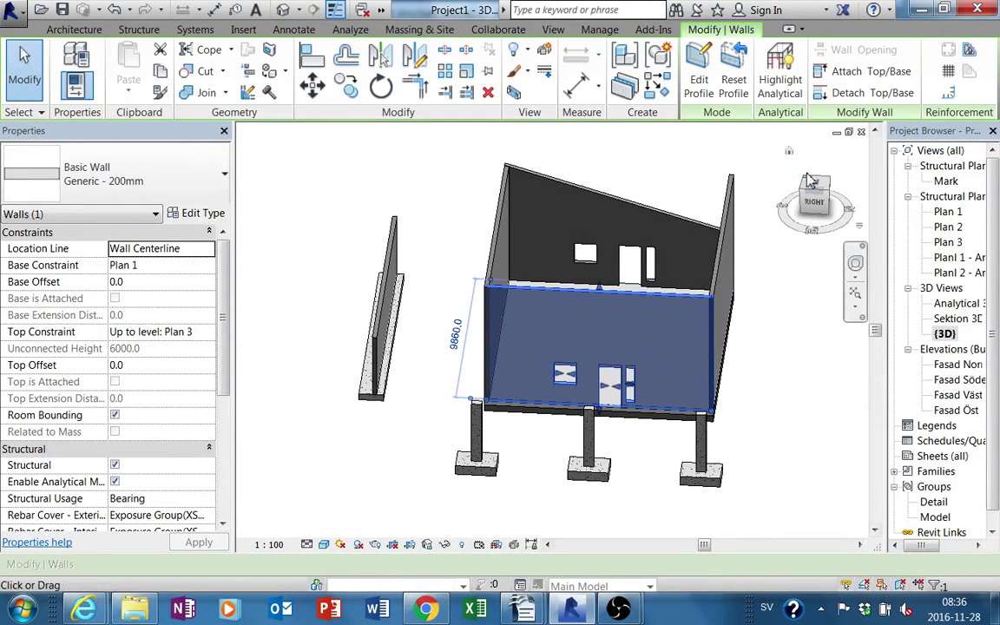
pyautogui.click(734, 82)
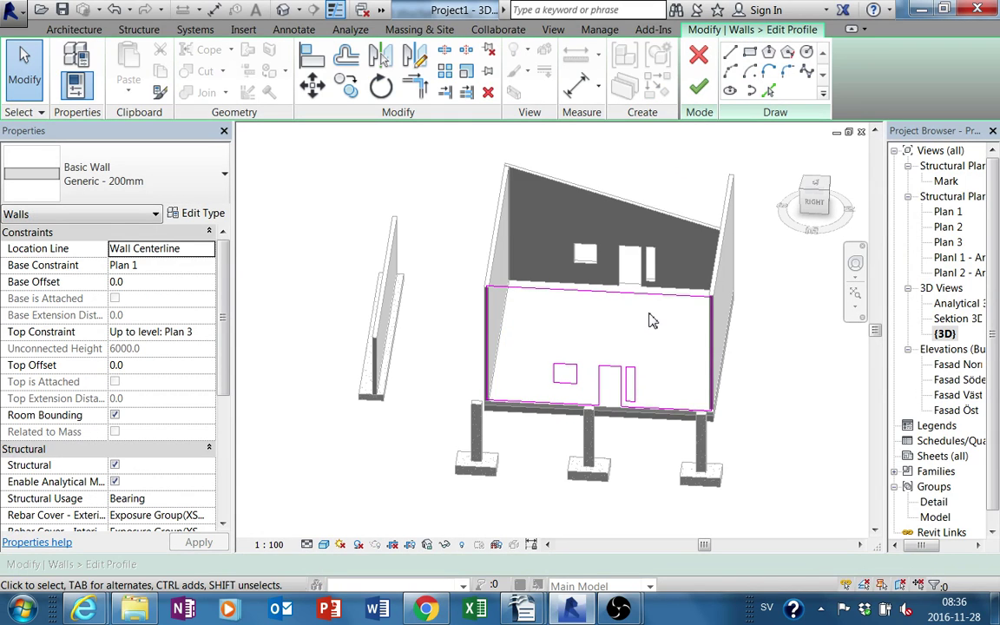
# Face the wall straight on and delete the top horizontal sketch line
pyautogui.keyDown('shift'); pyautogui.moveTo(651, 318); pyautogui.dragTo(831, 224, button='middle'); pyautogui.keyUp('shift')
pyautogui.click(815, 202)
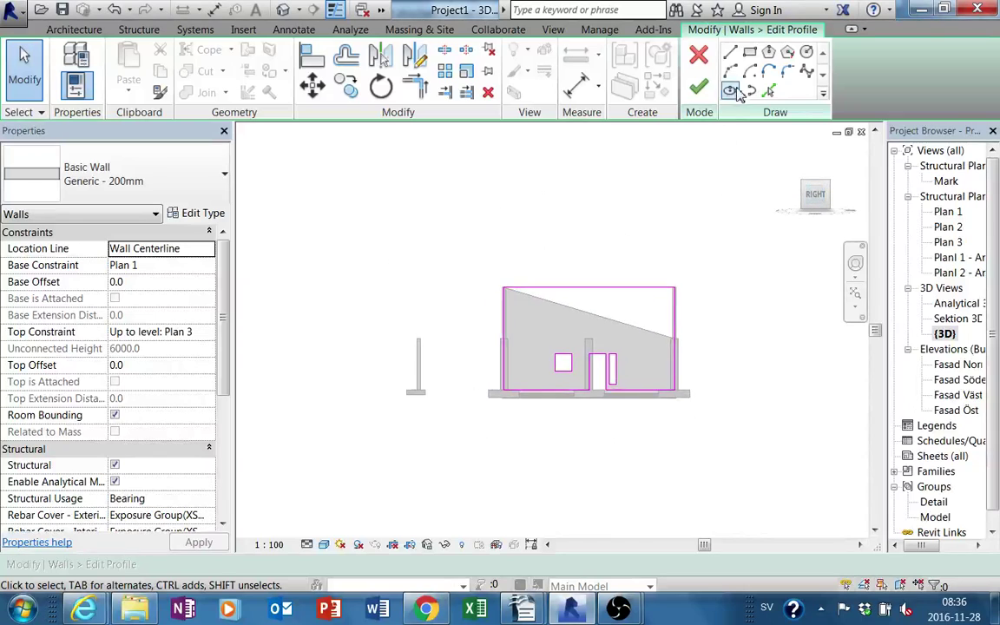
pyautogui.click(768, 93)
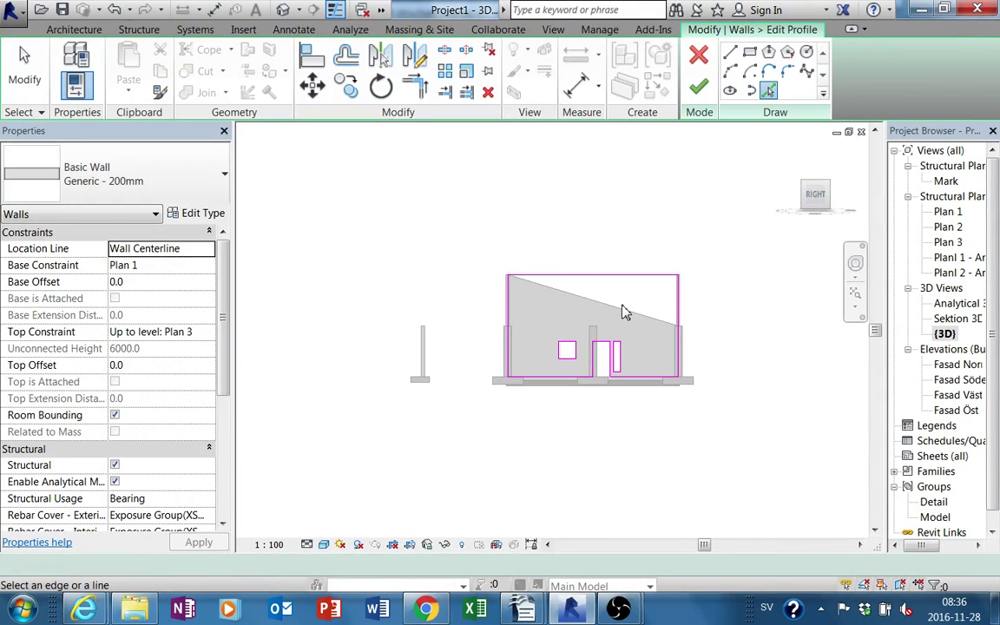
pyautogui.press('Escape')
pyautogui.press('Escape')
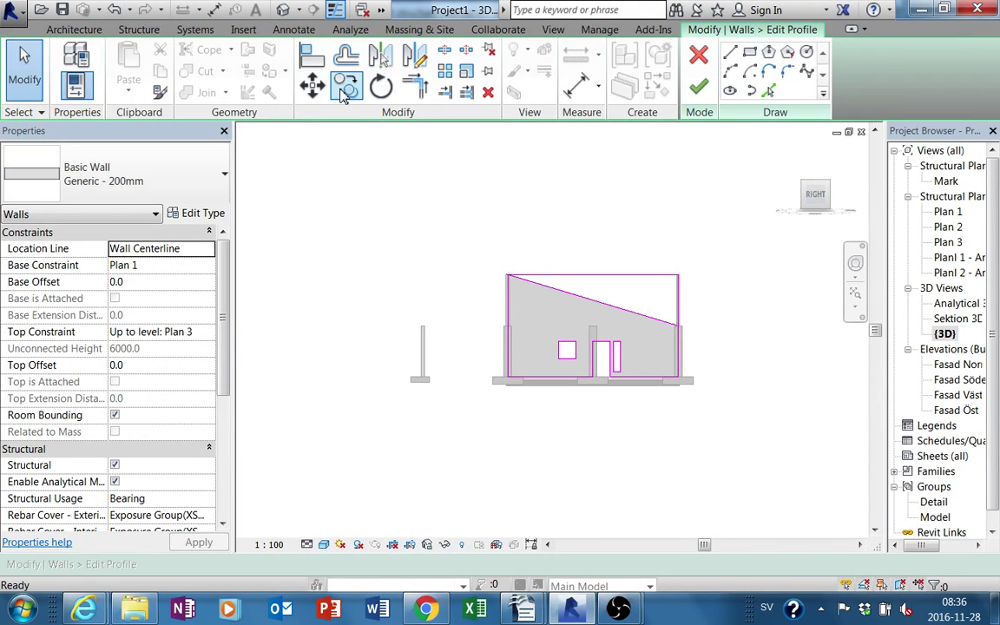
pyautogui.click(613, 278)
pyautogui.press('Delete')
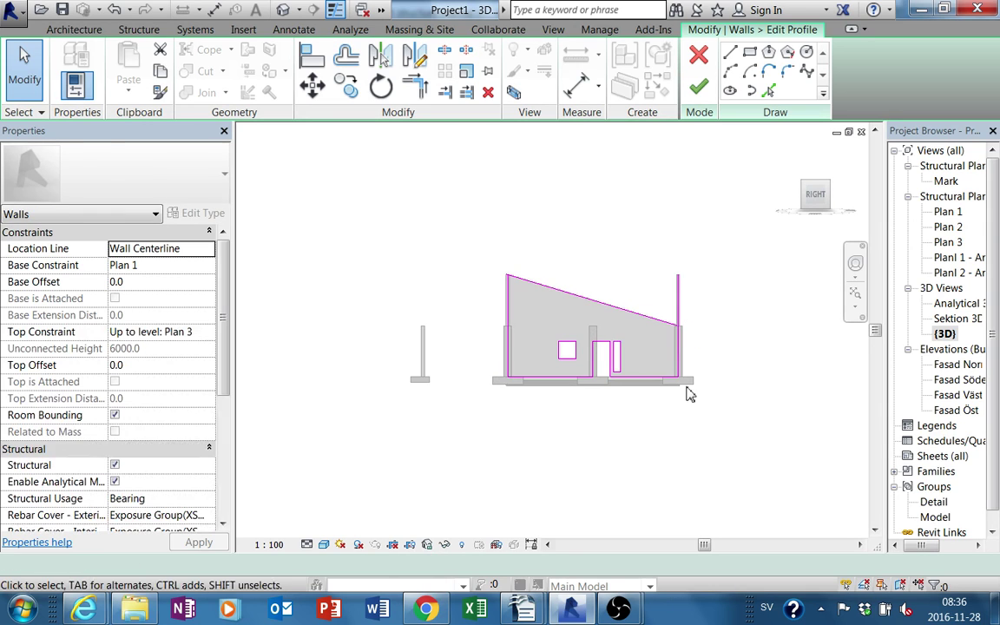
# Trim/Extend to Corner the sloped top line to the vertical edge, closing the profile
pyautogui.click(415, 84)
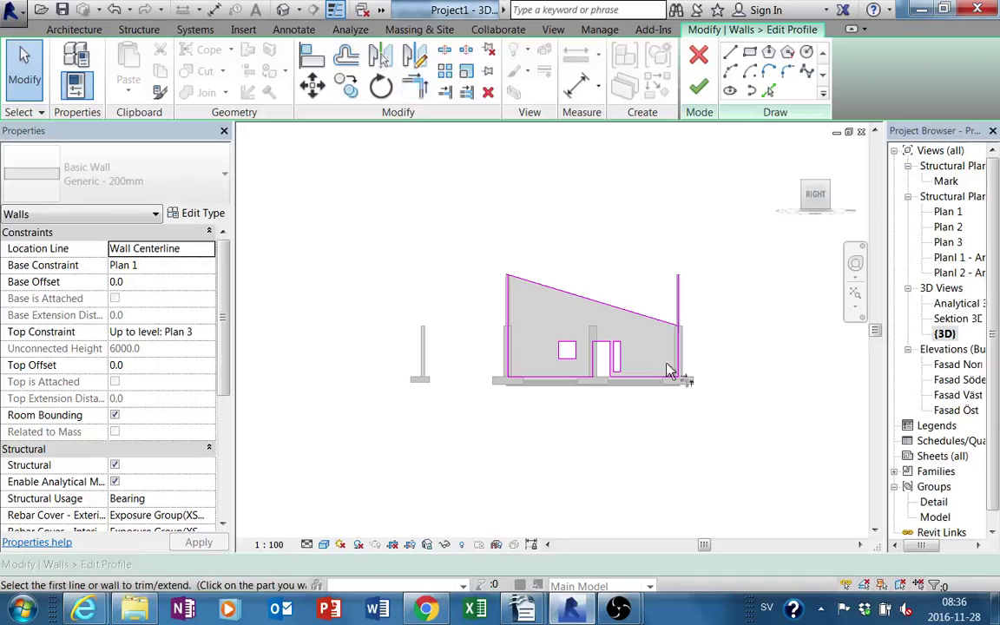
pyautogui.click(663, 322)
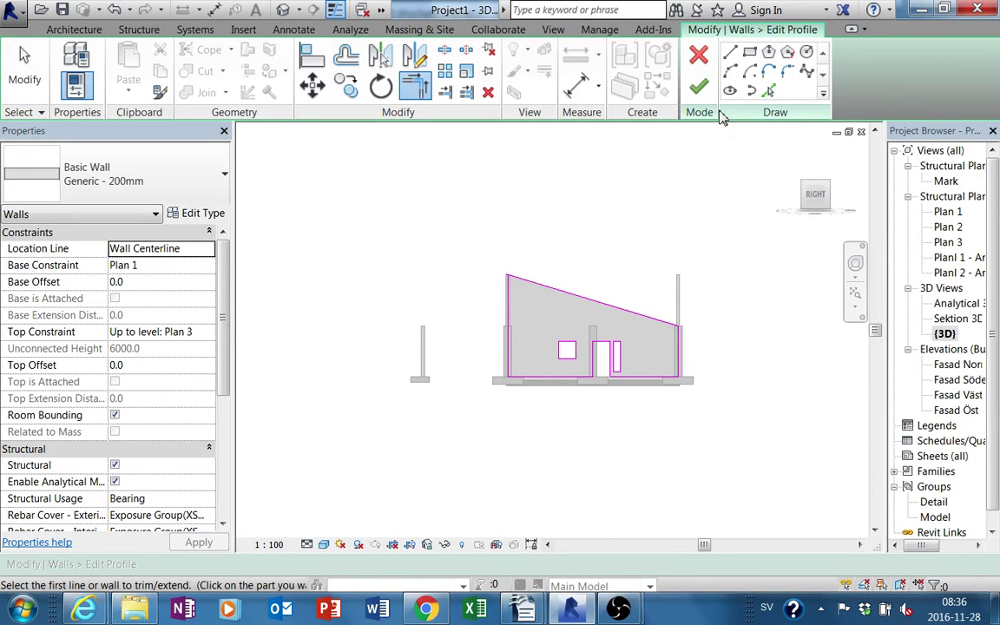
pyautogui.click(699, 87)
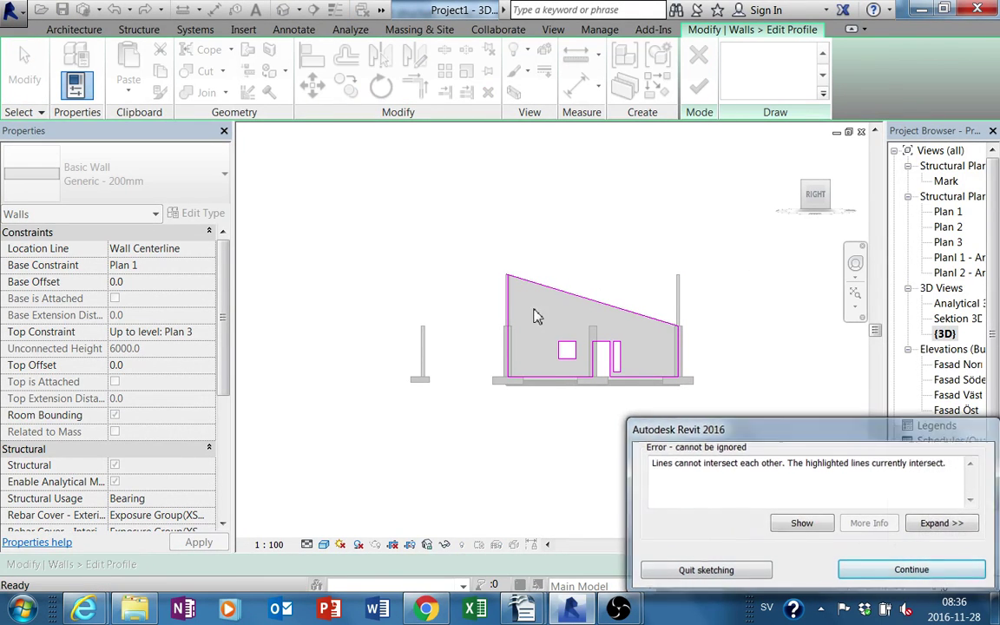
pyautogui.press('Return')
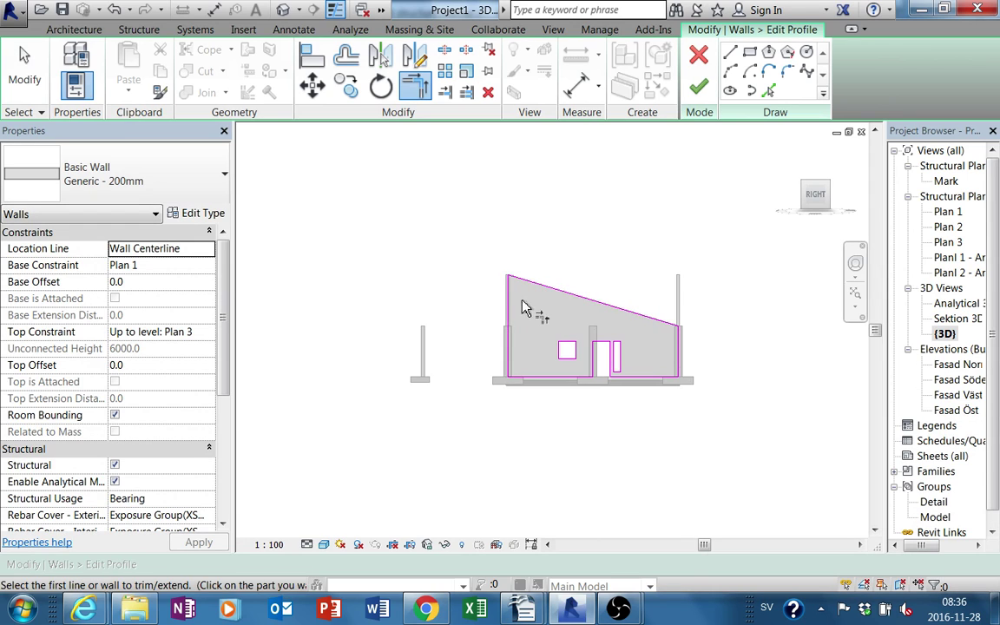
pyautogui.scroll(1, 482, 252)
pyautogui.scroll(2, 475, 305)
pyautogui.scroll(-3, 515, 295)
pyautogui.scroll(3, 517, 289)
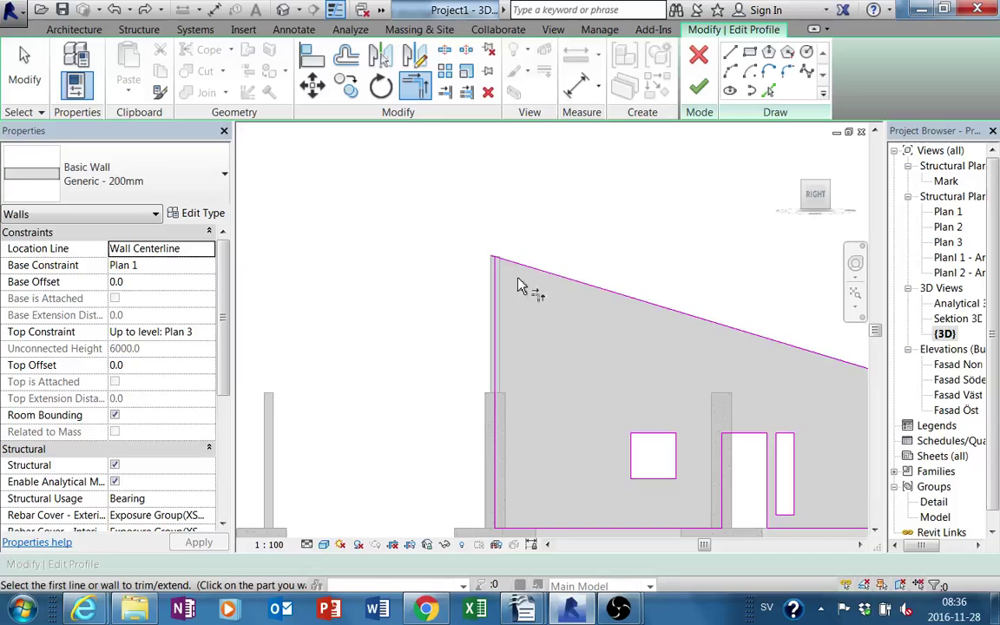
pyautogui.scroll(2, 510, 274)
pyautogui.scroll(1, 499, 355)
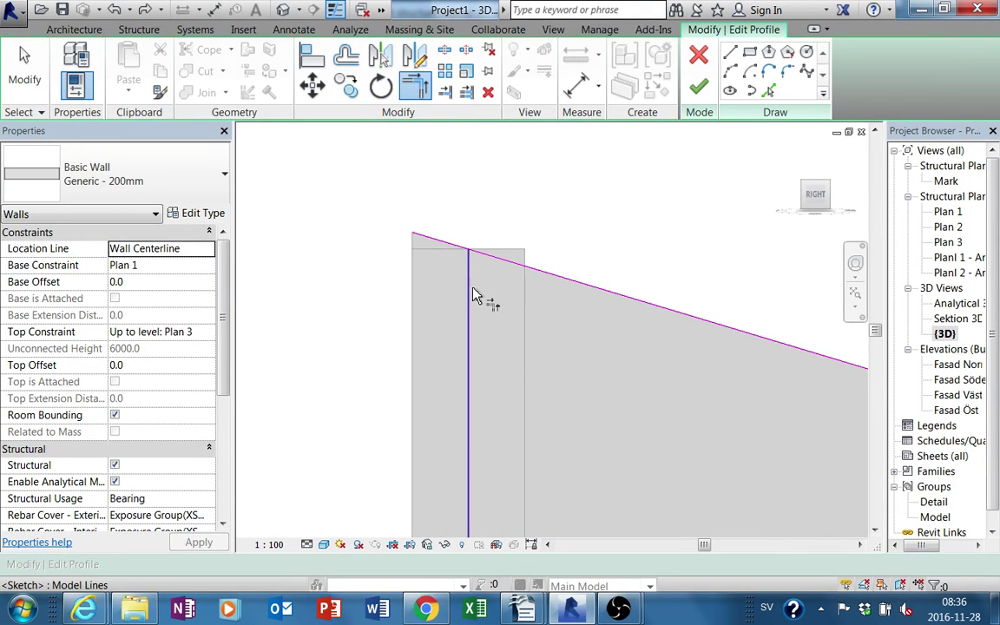
pyautogui.click(470, 297)
pyautogui.click(510, 264)
# Finish the front wall's profile edit and orbit to an isometric 3D view
pyautogui.click(698, 86)
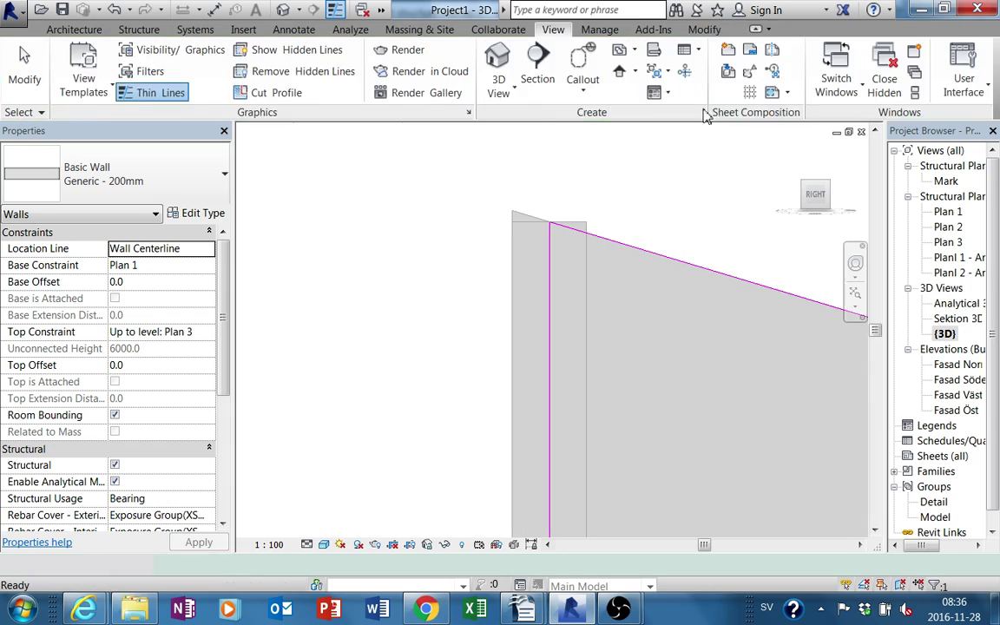
pyautogui.scroll(-3, 669, 376)
pyautogui.moveTo(669, 376)
pyautogui.keyDown('shift'); pyautogui.mouseDown(button='middle')
pyautogui.moveTo(578, 460)
pyautogui.moveTo(617, 527)
pyautogui.mouseUp(button='middle'); pyautogui.keyUp('shift')
pyautogui.press('Escape')
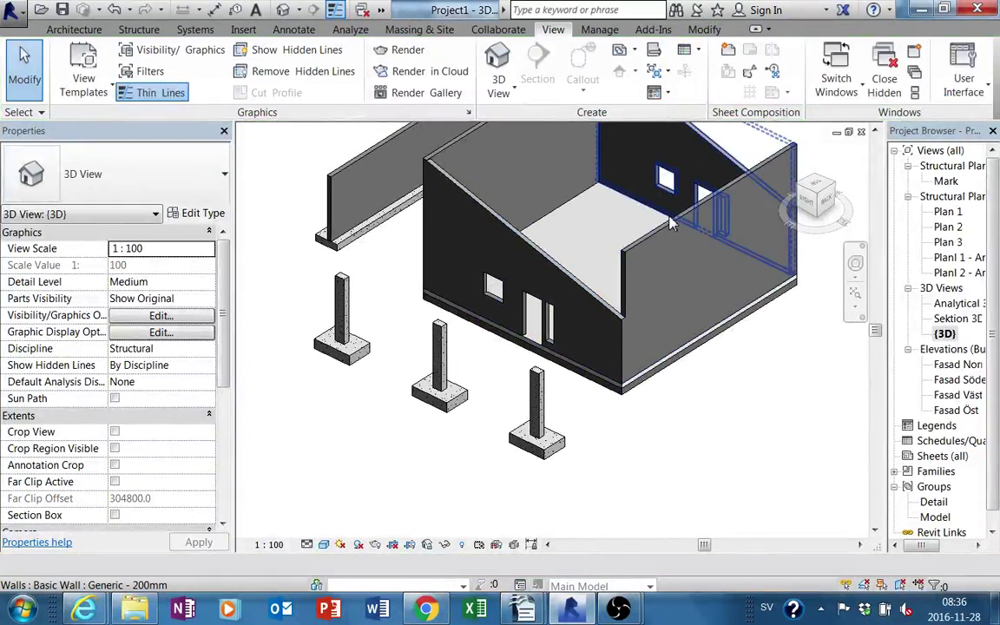
# Set the right-hand wall's Top Constraint to Up to level: Plan 2
pyautogui.click(695, 261)
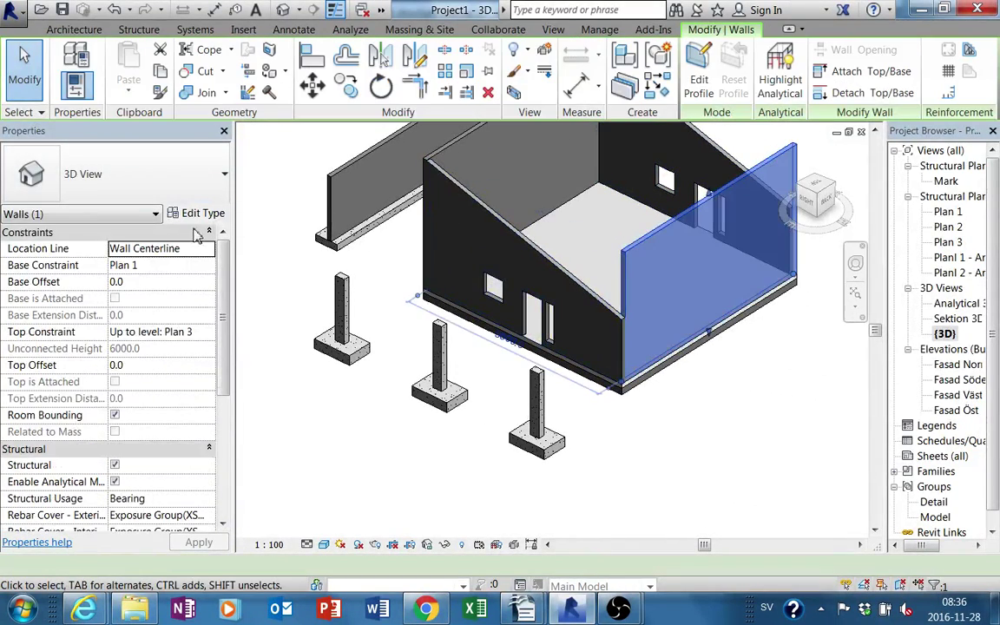
pyautogui.click(209, 332)
pyautogui.click(181, 377)
pyautogui.moveTo(468, 407)
pyautogui.keyDown('shift'); pyautogui.mouseDown(button='middle')
pyautogui.moveTo(554, 312)
pyautogui.moveTo(362, 346)
pyautogui.moveTo(645, 414)
pyautogui.moveTo(720, 476)
pyautogui.mouseUp(button='middle'); pyautogui.keyUp('shift')
pyautogui.click(647, 417)
pyautogui.scroll(-3, 645, 417)
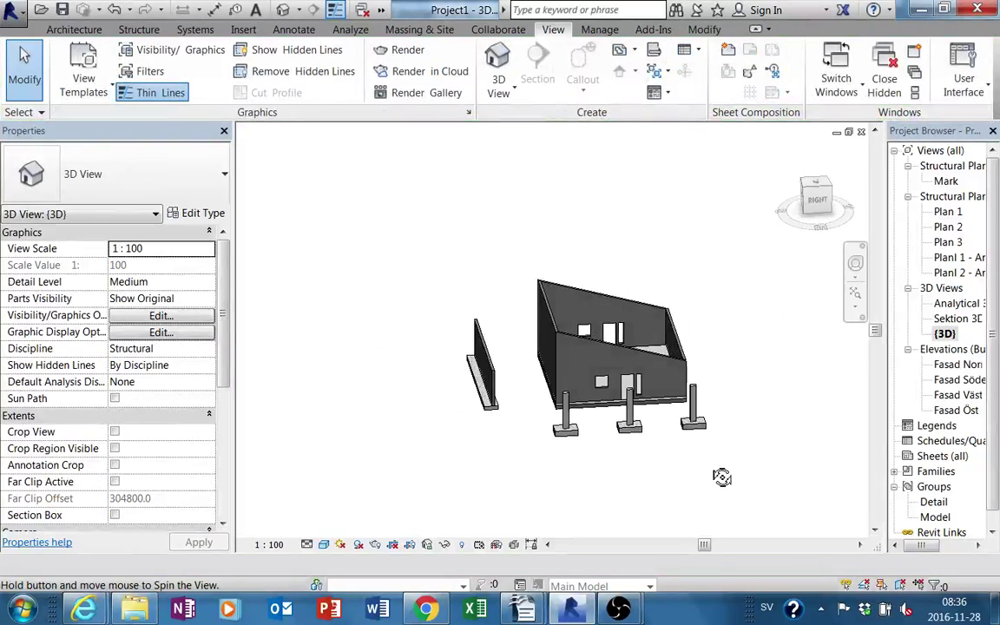
pyautogui.moveTo(522, 609)
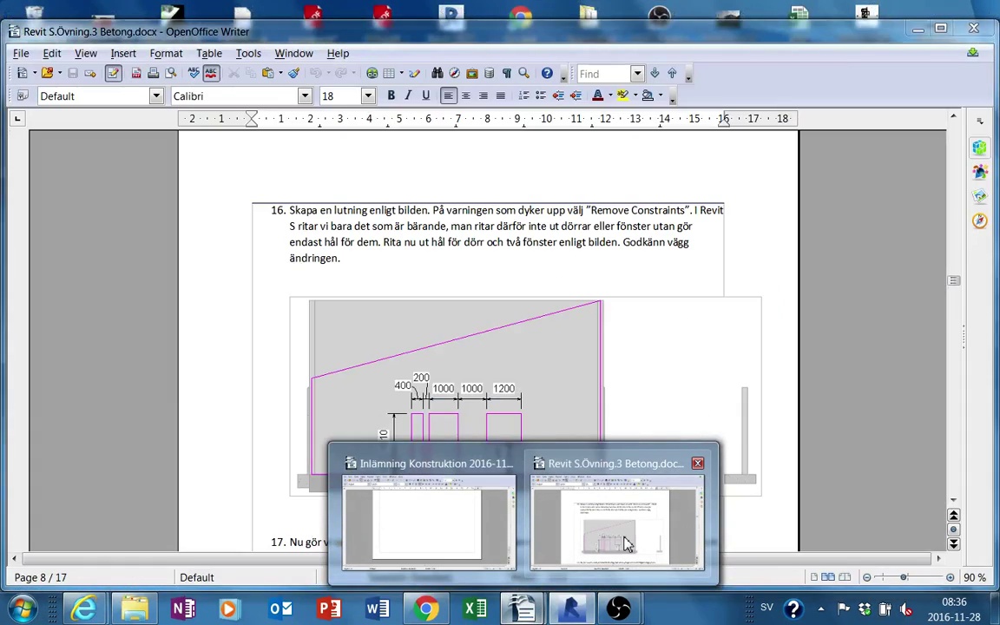
# Switch to the Writer instructions and scroll down to step 25 on page 12
pyautogui.click(626, 544)
pyautogui.scroll(-4, 710, 456)
pyautogui.scroll(-5, 719, 434)
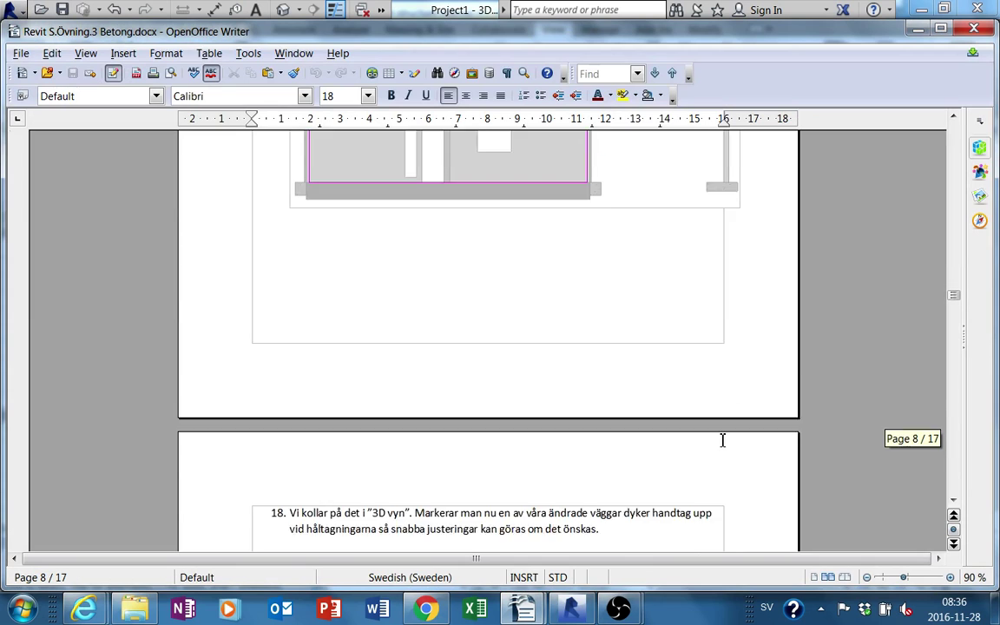
pyautogui.scroll(-5, 735, 415)
pyautogui.scroll(-5, 737, 411)
pyautogui.scroll(-5, 742, 412)
pyautogui.scroll(-5, 742, 409)
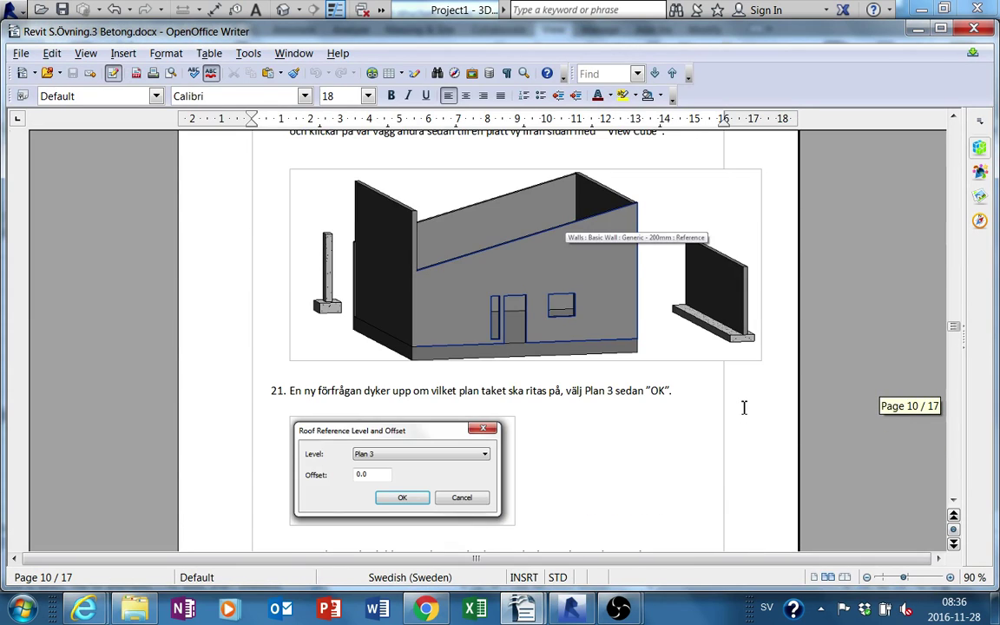
pyautogui.scroll(-3, 744, 407)
pyautogui.scroll(-5, 743, 407)
pyautogui.scroll(-2, 745, 405)
pyautogui.scroll(-4, 744, 404)
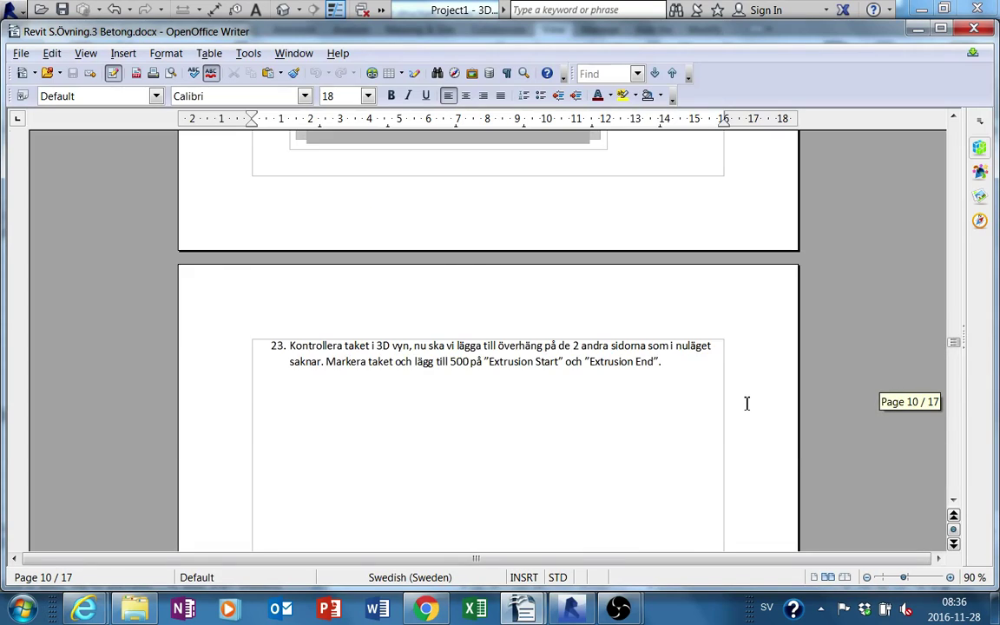
pyautogui.scroll(-5, 745, 403)
pyautogui.scroll(-5, 745, 403)
pyautogui.scroll(-5, 745, 403)
pyautogui.scroll(-1, 746, 404)
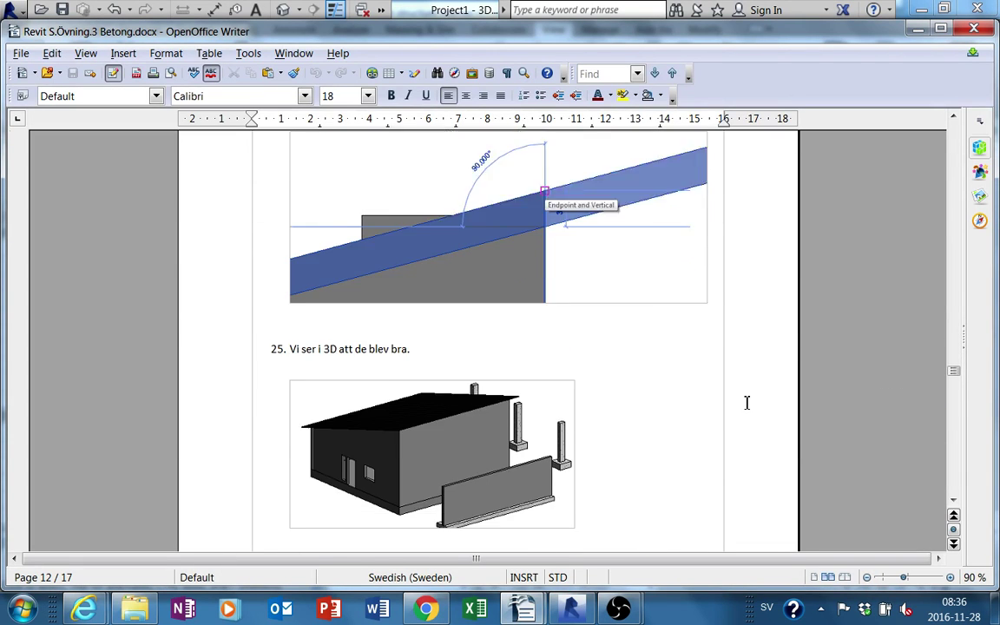
pyautogui.scroll(-5, 752, 399)
# Back in Revit, orbit and pan around the sloped-top wall, briefly selecting it
pyautogui.click(571, 611)
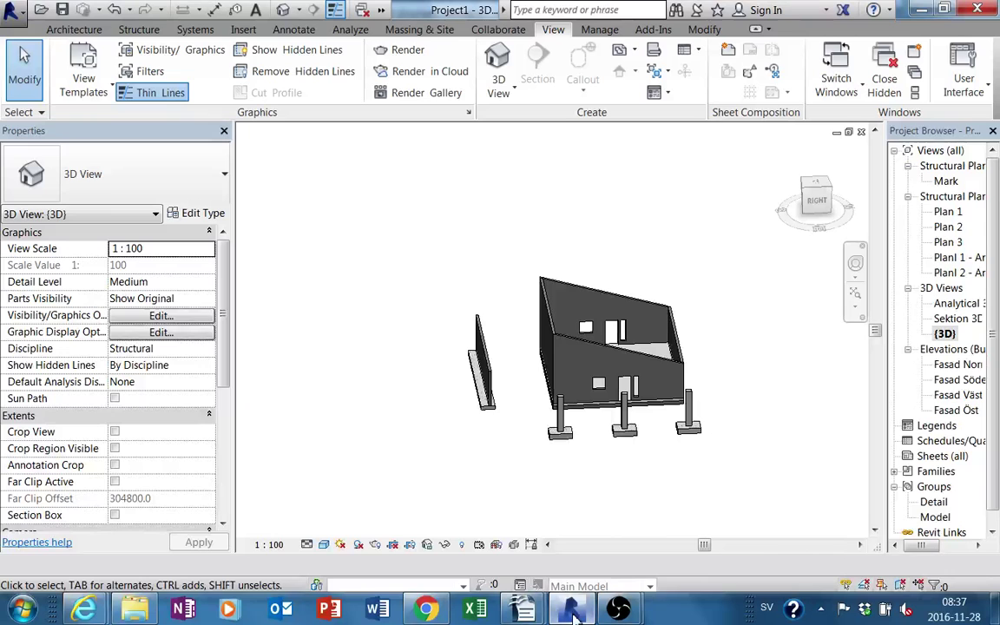
pyautogui.moveTo(621, 450)
pyautogui.keyDown('shift'); pyautogui.mouseDown(button='middle')
pyautogui.moveTo(564, 445)
pyautogui.moveTo(582, 408)
pyautogui.moveTo(622, 397)
pyautogui.moveTo(597, 426)
pyautogui.moveTo(604, 455)
pyautogui.mouseUp(button='middle'); pyautogui.keyUp('shift')
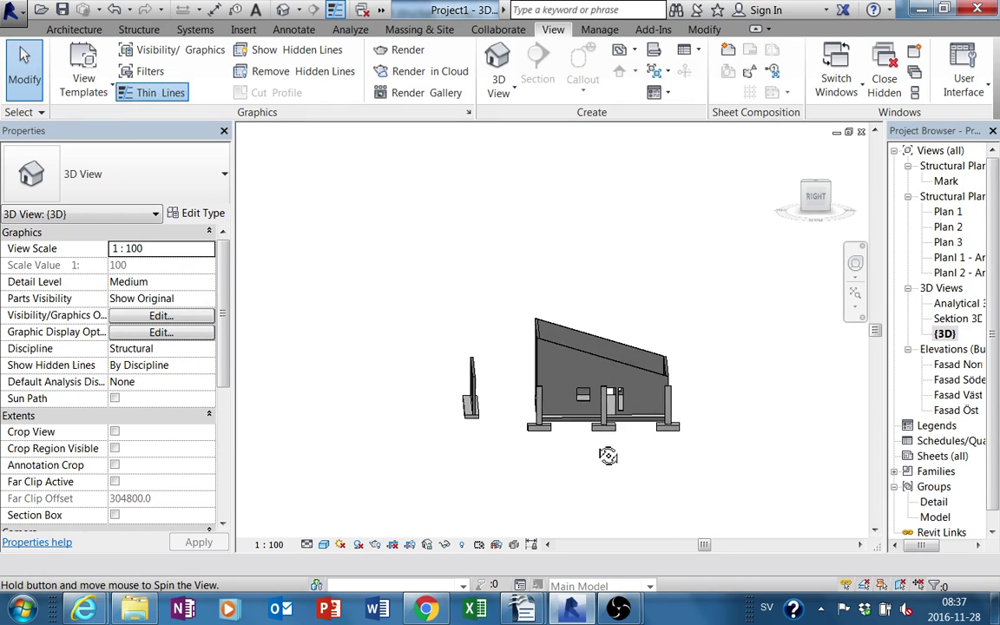
pyautogui.moveTo(571, 382); pyautogui.dragTo(554, 419, button='middle')
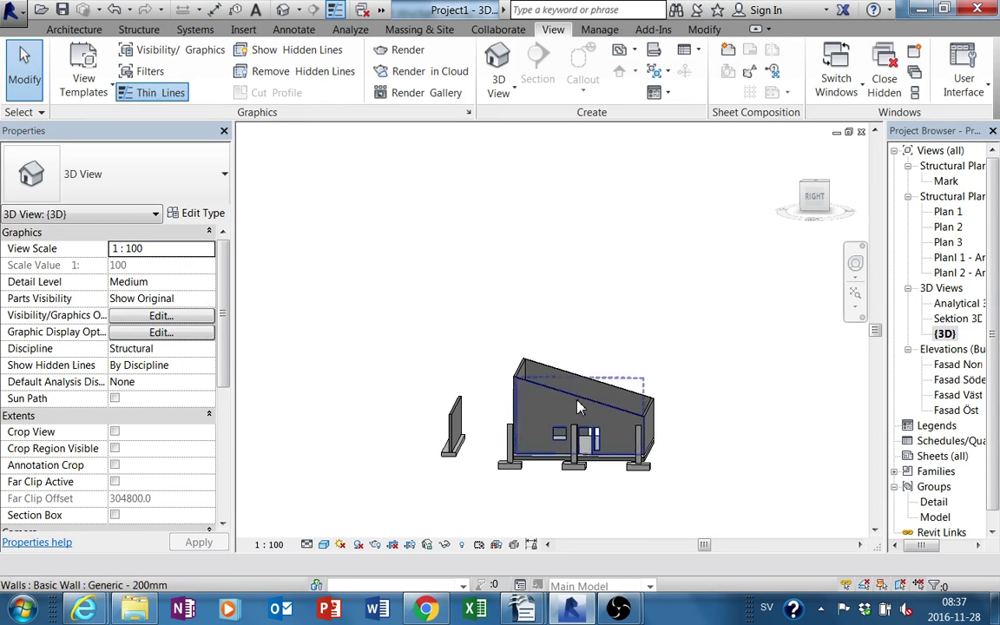
pyautogui.click(580, 403)
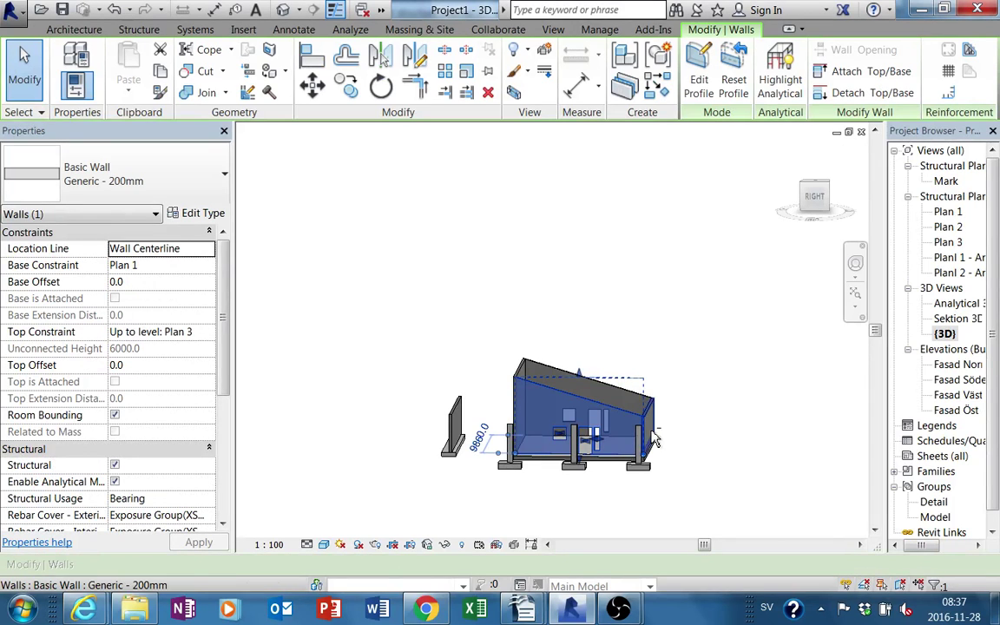
pyautogui.keyDown('shift'); pyautogui.moveTo(654, 440); pyautogui.dragTo(590, 425, button='middle'); pyautogui.keyUp('shift')
pyautogui.click(426, 236)
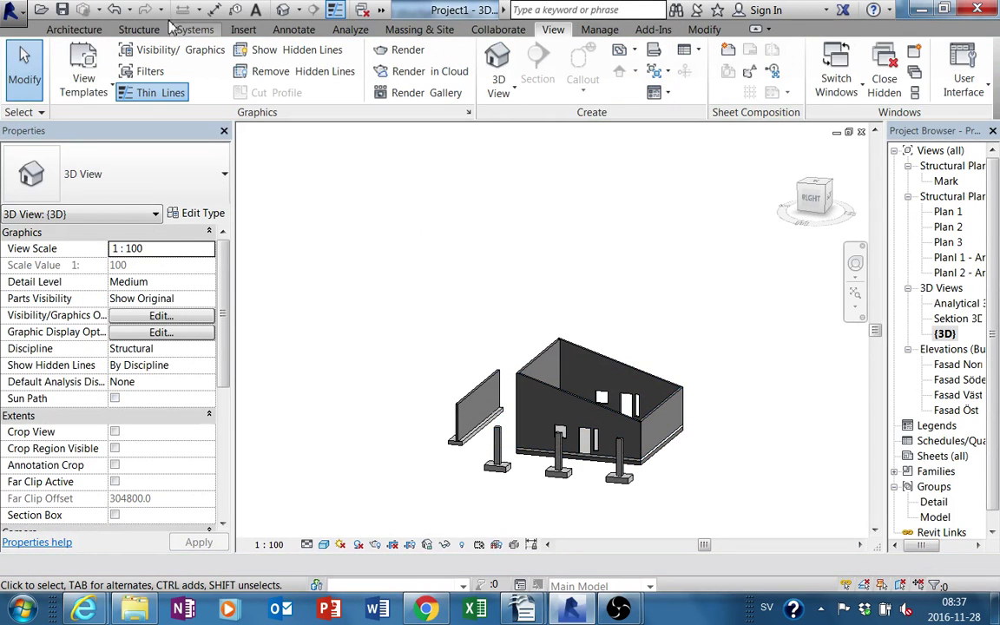
# Start an extrusion roof sketched on the sloped wall plane with Plan 3 as reference level
pyautogui.click(75, 30)
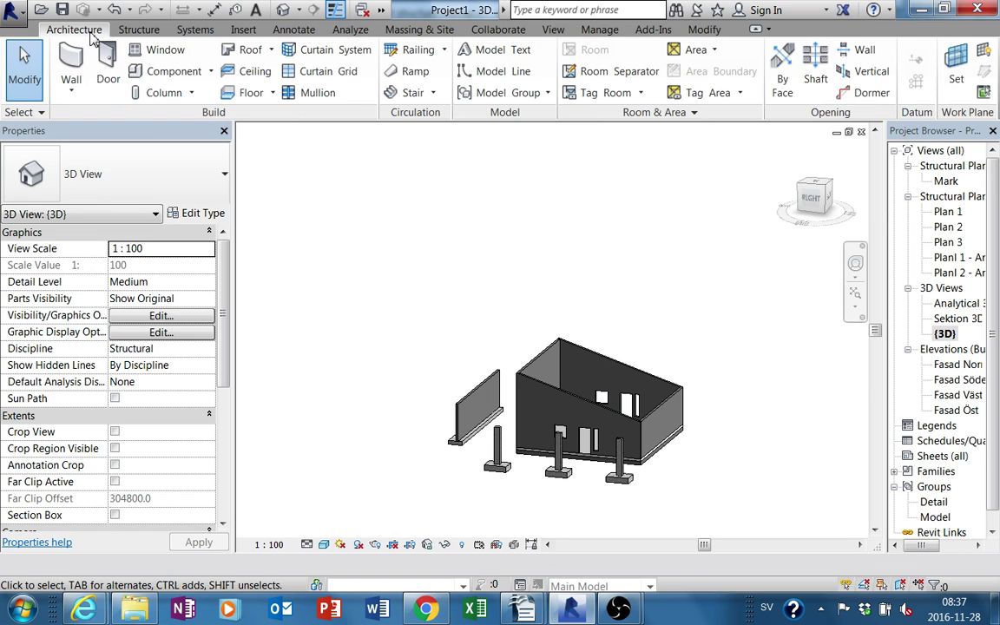
pyautogui.click(271, 54)
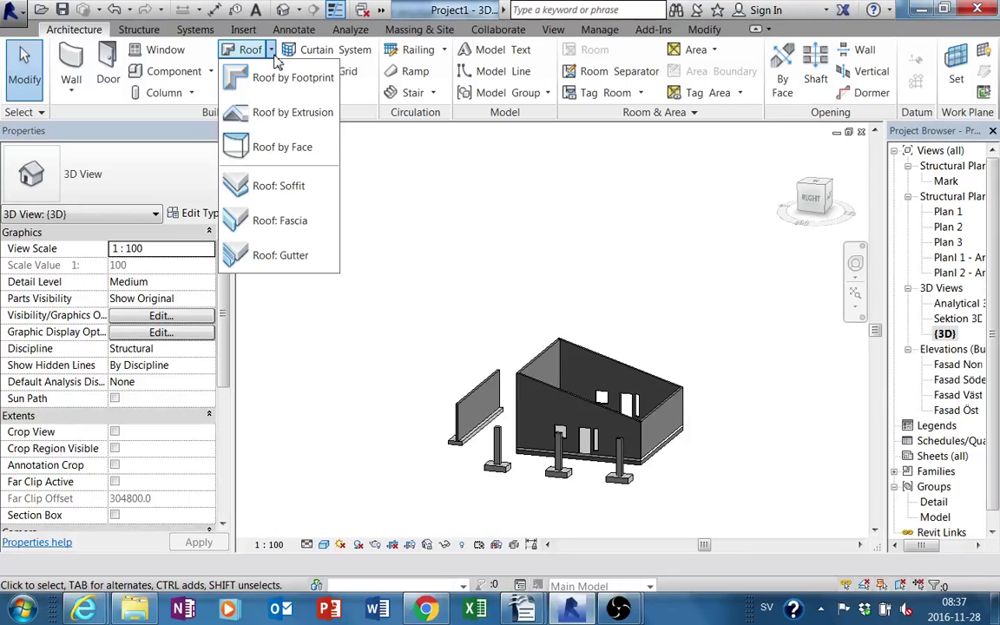
pyautogui.click(306, 116)
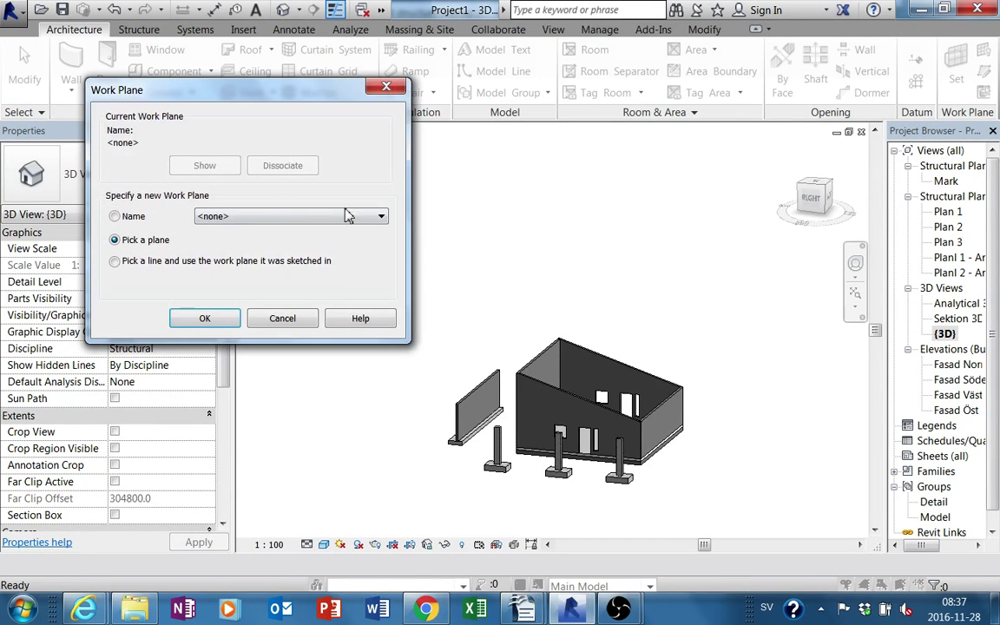
pyautogui.click(203, 321)
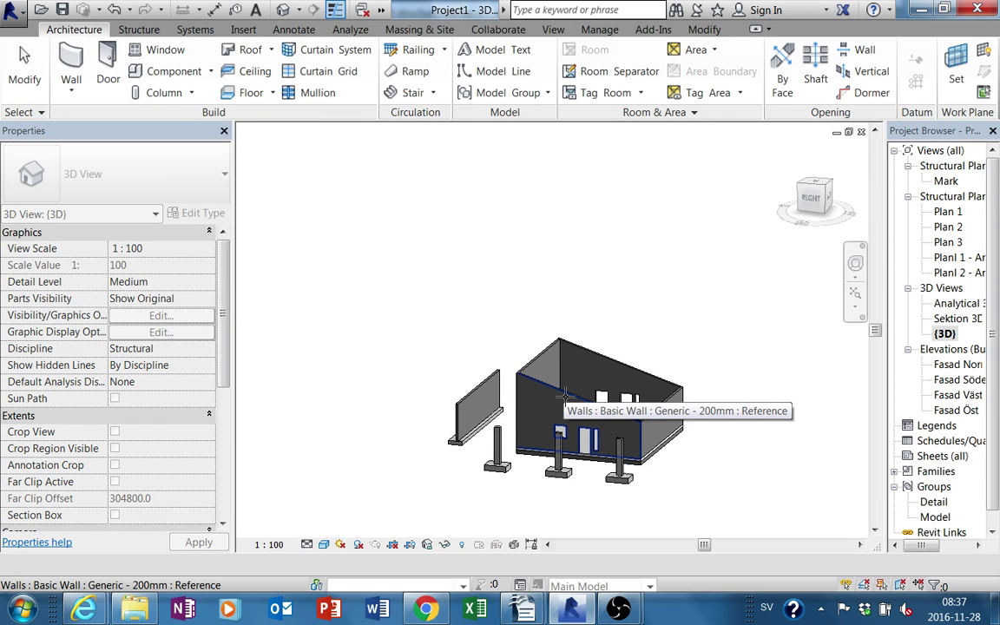
pyautogui.click(564, 396)
pyautogui.click(246, 210)
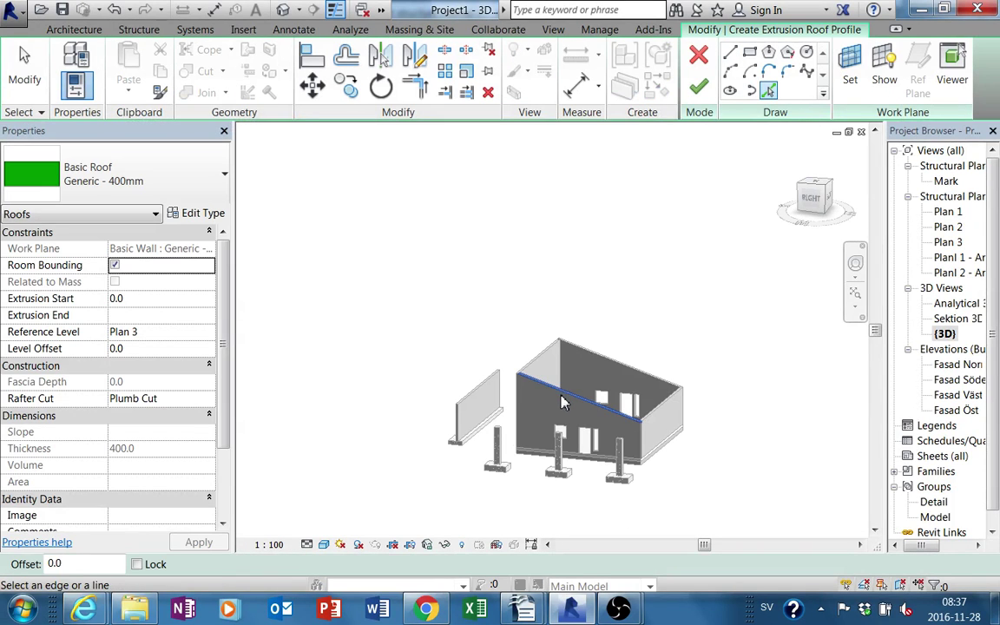
# In the right elevation, stretch the sloped profile line past both walls and finish the 400mm roof
pyautogui.keyDown('shift'); pyautogui.moveTo(563, 406); pyautogui.dragTo(547, 341, button='middle'); pyautogui.keyUp('shift')
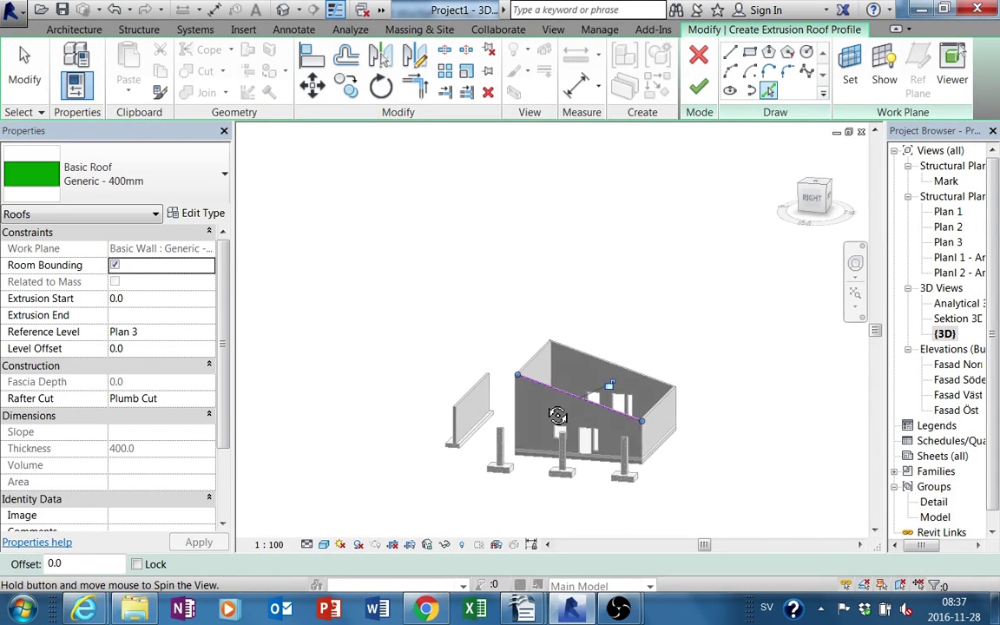
pyautogui.click(807, 201)
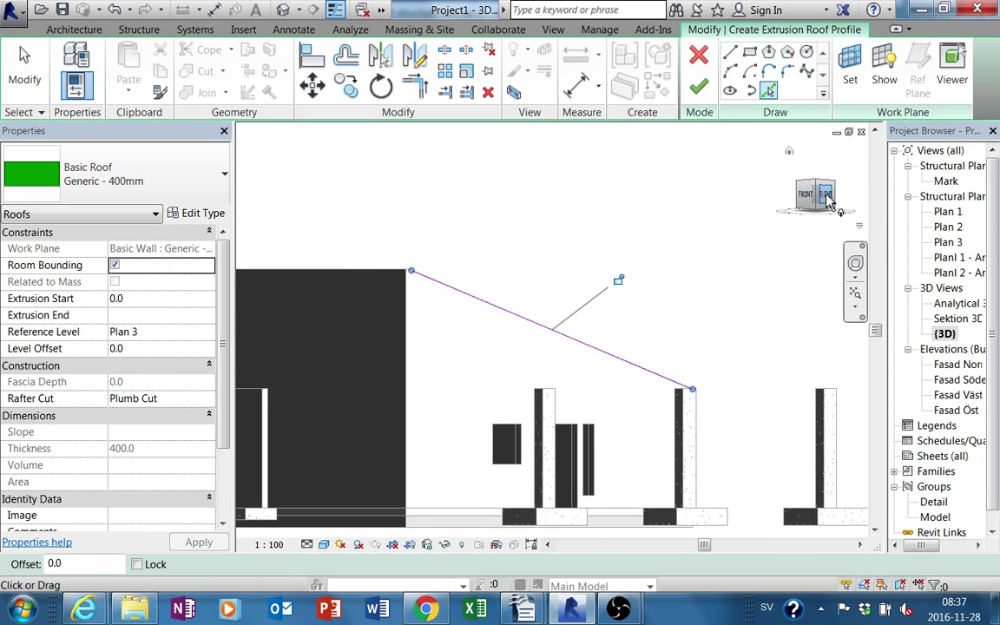
pyautogui.click(826, 196)
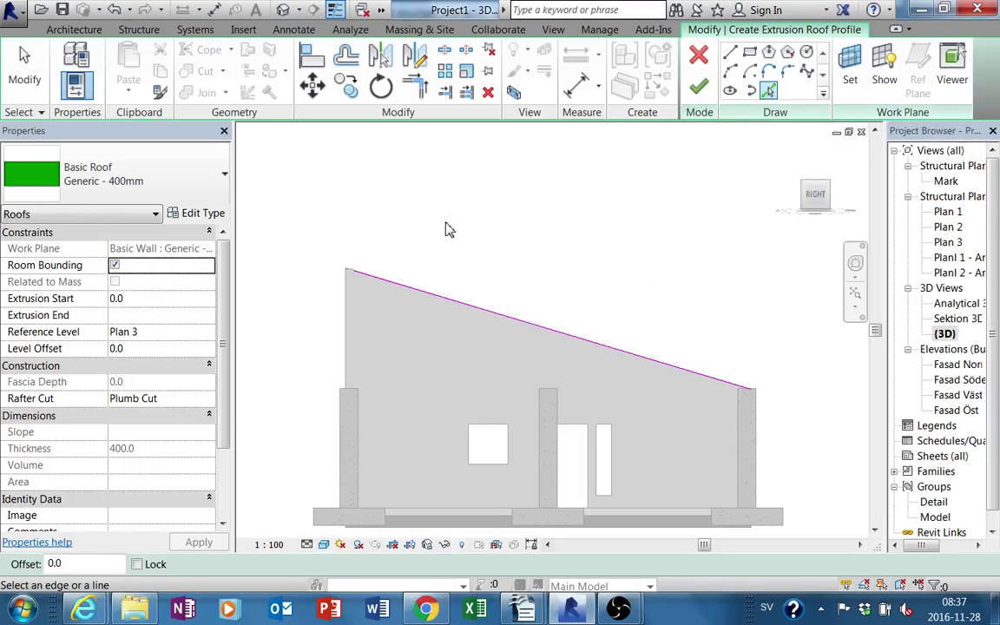
pyautogui.press('Escape')
pyautogui.click(390, 283)
pyautogui.moveTo(352, 274); pyautogui.dragTo(313, 259)
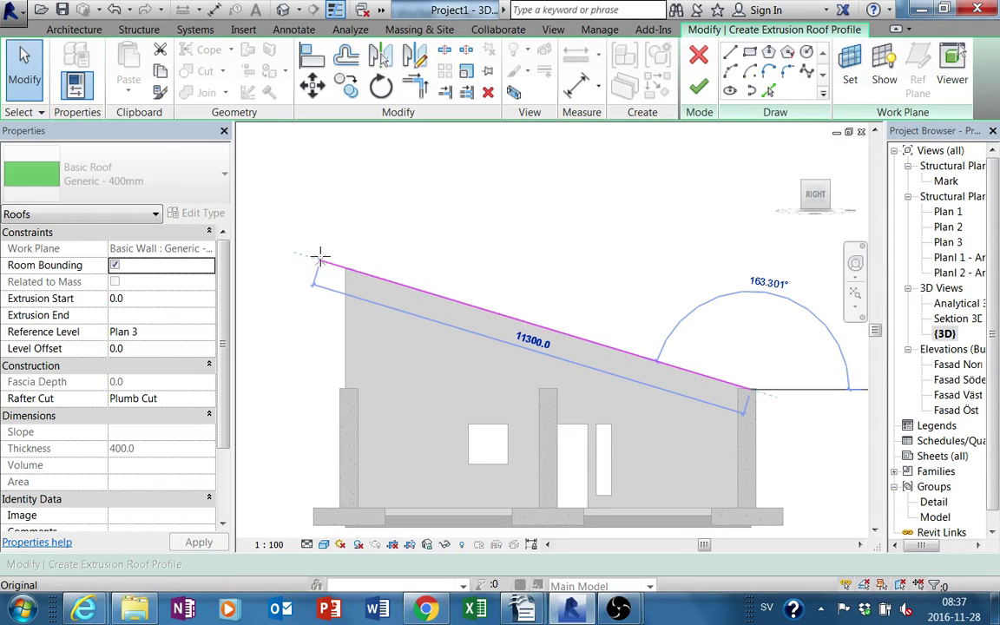
pyautogui.moveTo(751, 390); pyautogui.dragTo(776, 397)
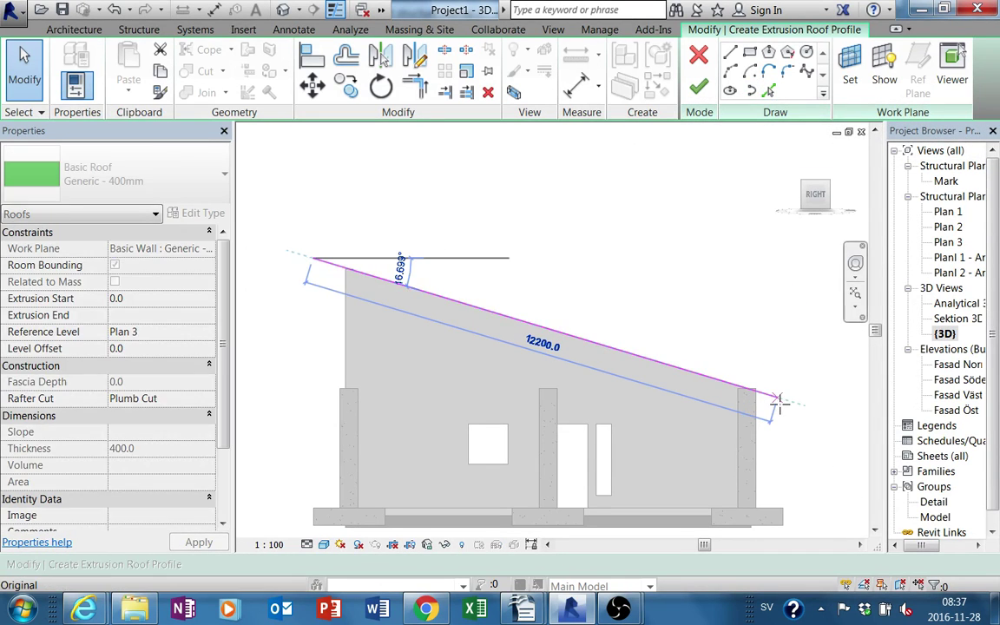
pyautogui.click(708, 93)
pyautogui.keyDown('shift'); pyautogui.moveTo(570, 296); pyautogui.dragTo(525, 358, button='middle'); pyautogui.keyUp('shift')
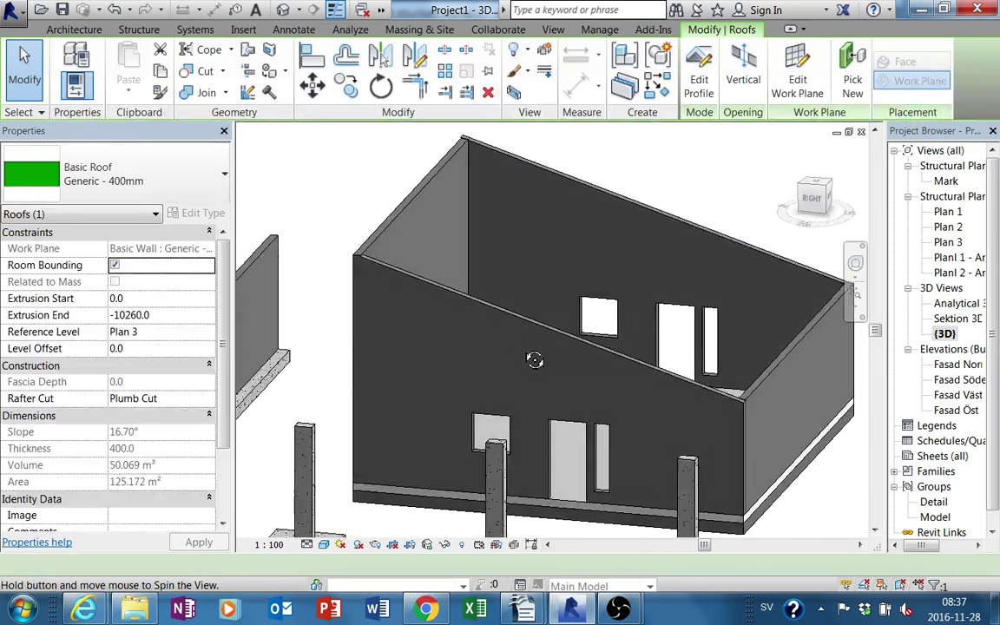
# Reveal hidden elements, unhide the extrusion roof in this view, and exit reveal mode
pyautogui.click(465, 545)
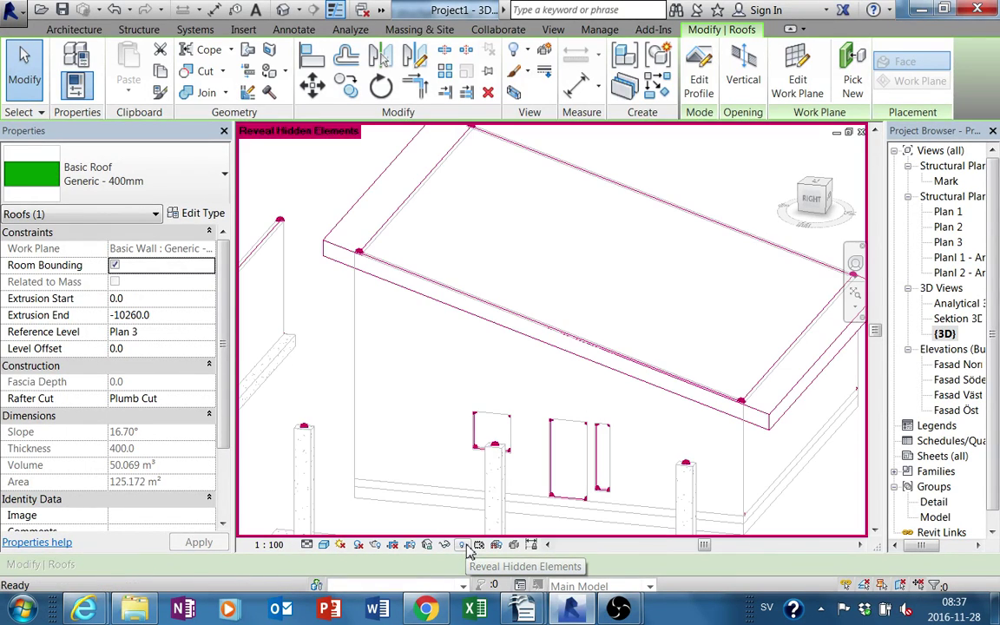
pyautogui.rightClick(549, 346)
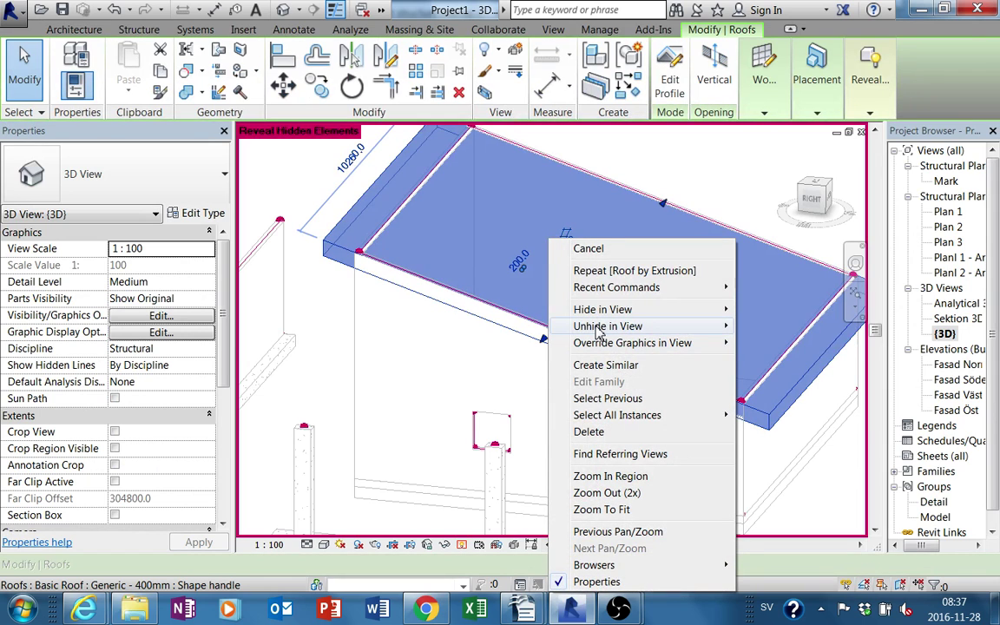
pyautogui.moveTo(608, 326)
pyautogui.click(779, 358)
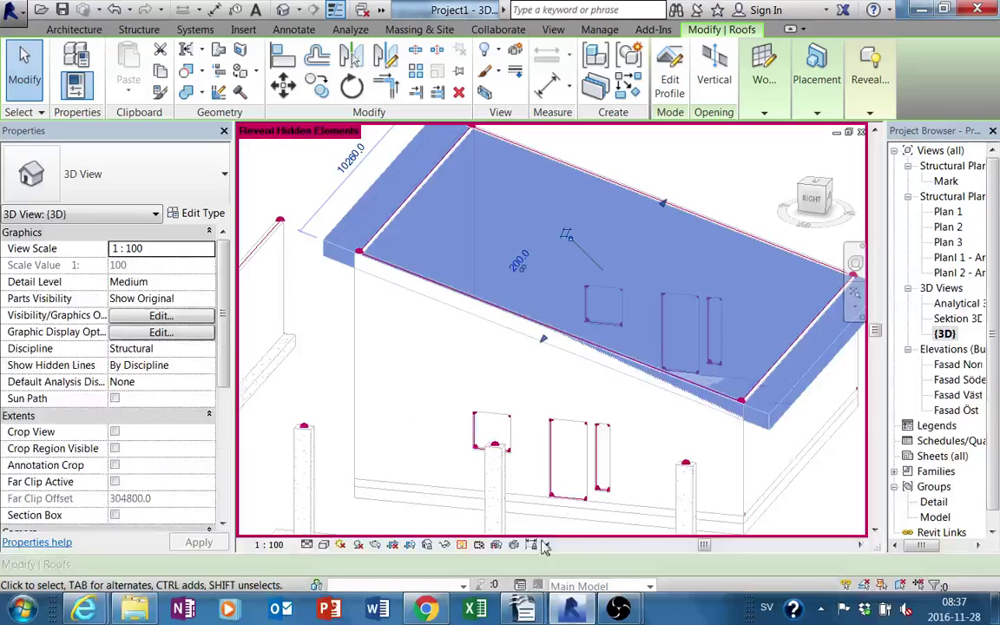
pyautogui.click(462, 544)
pyautogui.keyDown('shift'); pyautogui.moveTo(480, 431); pyautogui.dragTo(563, 431, button='middle'); pyautogui.keyUp('shift')
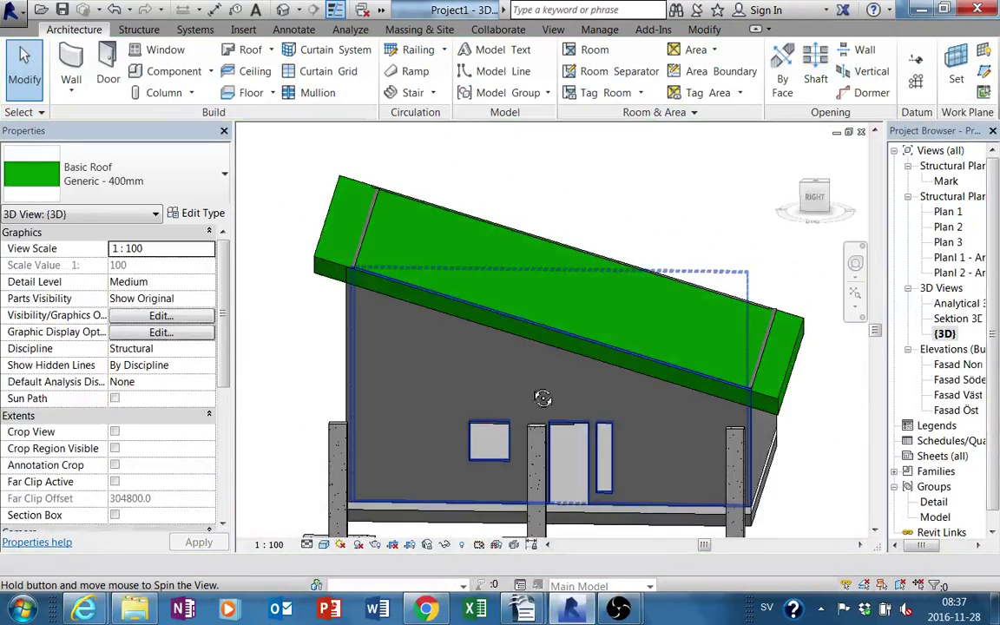
# Drag the roof's end handles outward so it overhangs both gable ends
pyautogui.click(508, 373)
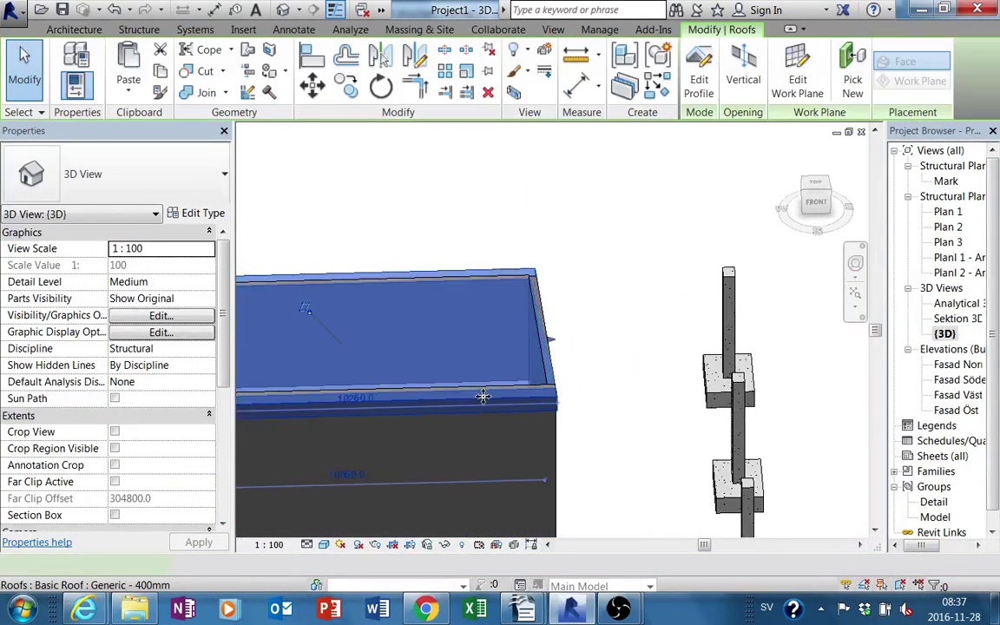
pyautogui.moveTo(508, 373)
pyautogui.keyDown('shift'); pyautogui.mouseDown(button='middle')
pyautogui.moveTo(508, 345)
pyautogui.moveTo(548, 308)
pyautogui.mouseUp(button='middle'); pyautogui.keyUp('shift')
pyautogui.moveTo(549, 308); pyautogui.dragTo(564, 300)
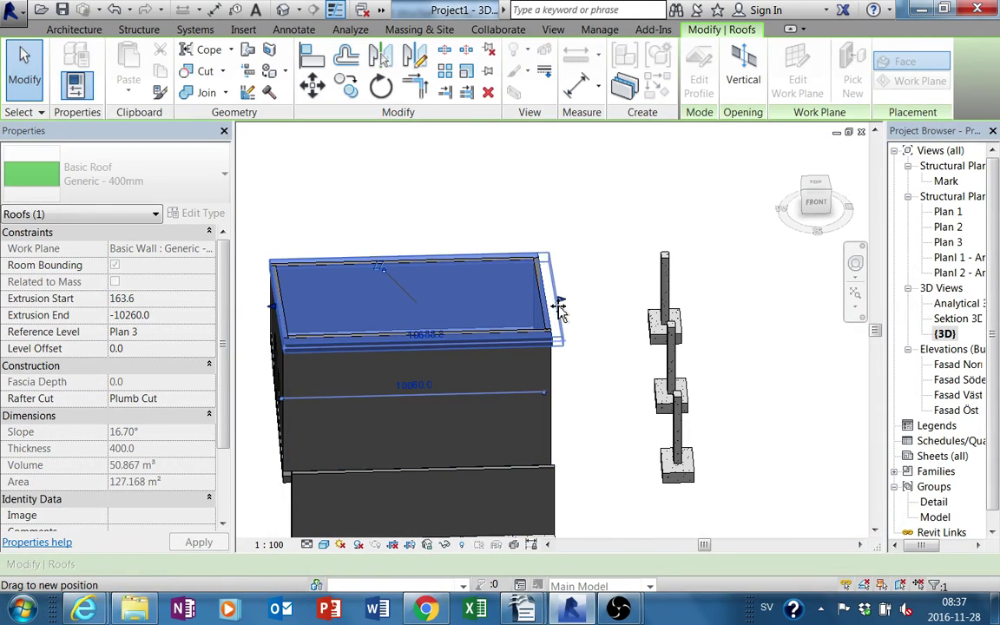
pyautogui.moveTo(280, 304); pyautogui.dragTo(265, 303)
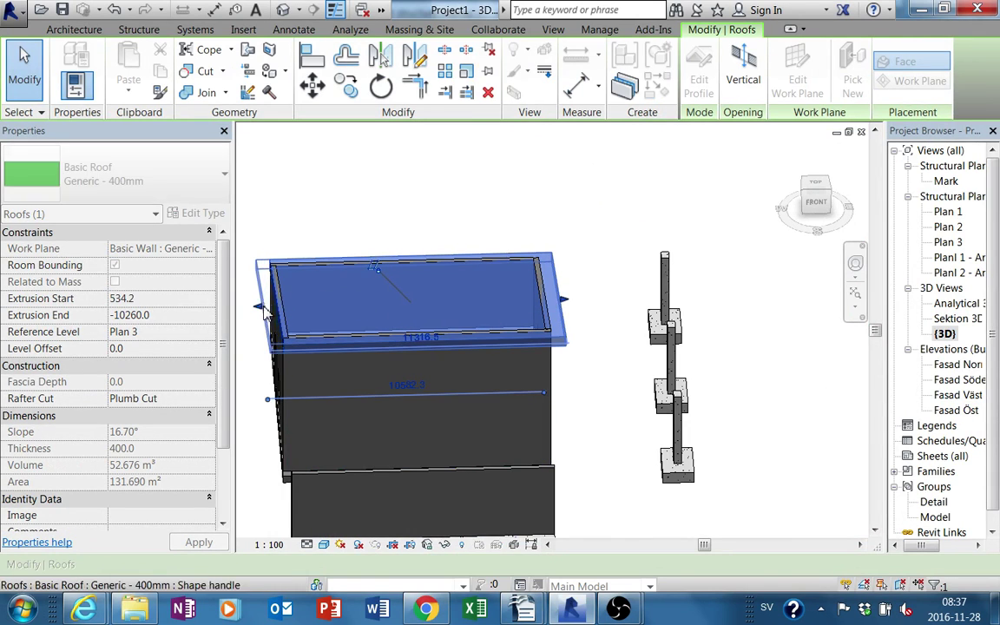
pyautogui.moveTo(265, 303)
pyautogui.keyDown('shift'); pyautogui.mouseDown(button='middle')
pyautogui.moveTo(306, 361)
pyautogui.moveTo(804, 290)
pyautogui.mouseUp(button='middle'); pyautogui.keyUp('shift')
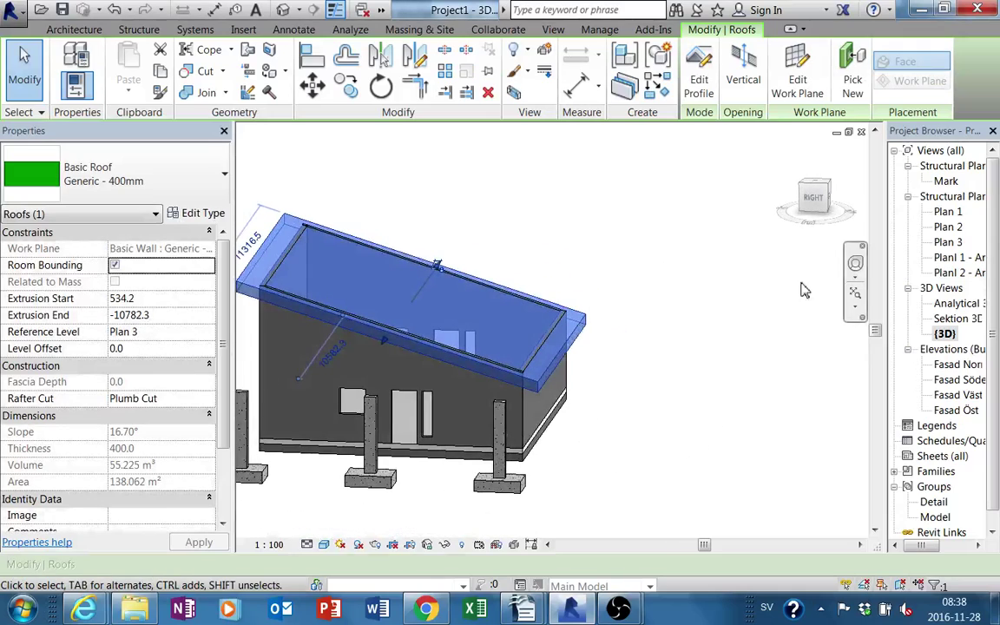
# Begin a move on the roof, cancel it, and return to an isometric view
pyautogui.click(814, 199)
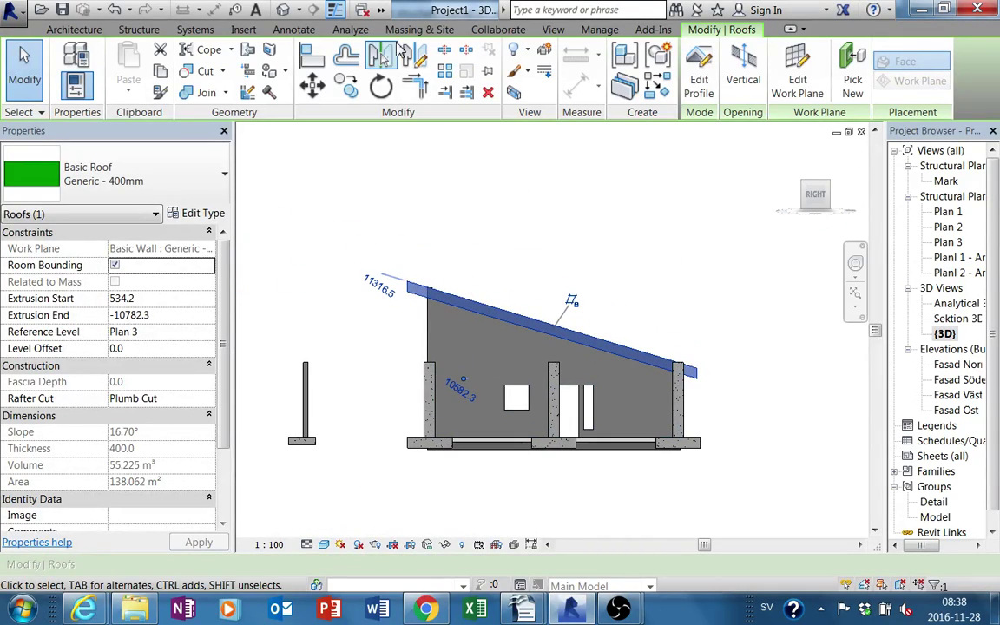
pyautogui.click(312, 87)
pyautogui.scroll(3, 469, 312)
pyautogui.scroll(2, 491, 328)
pyautogui.click(490, 322)
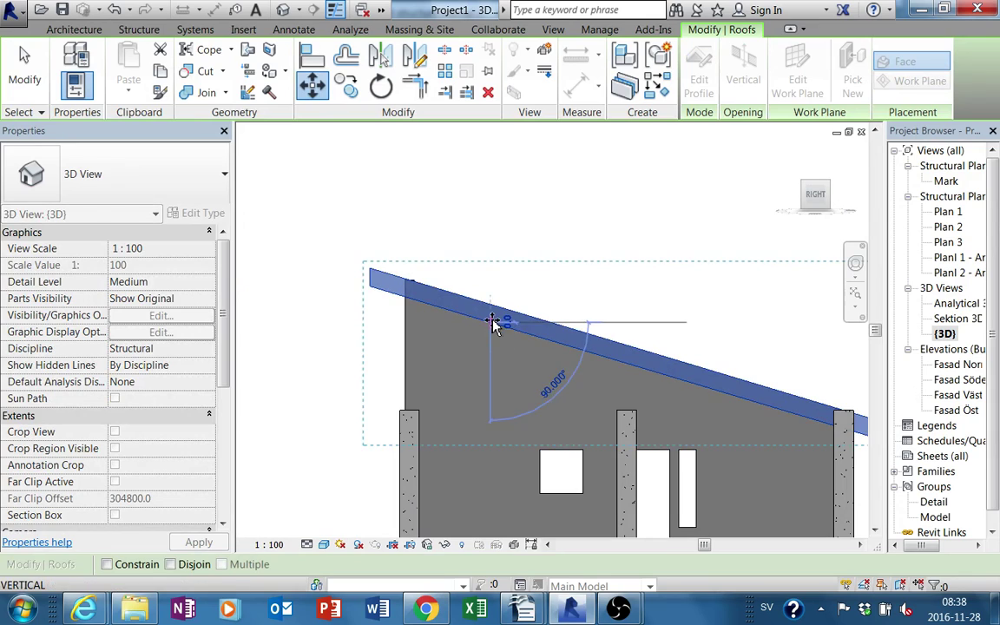
pyautogui.press('Escape')
pyautogui.scroll(-3, 495, 323)
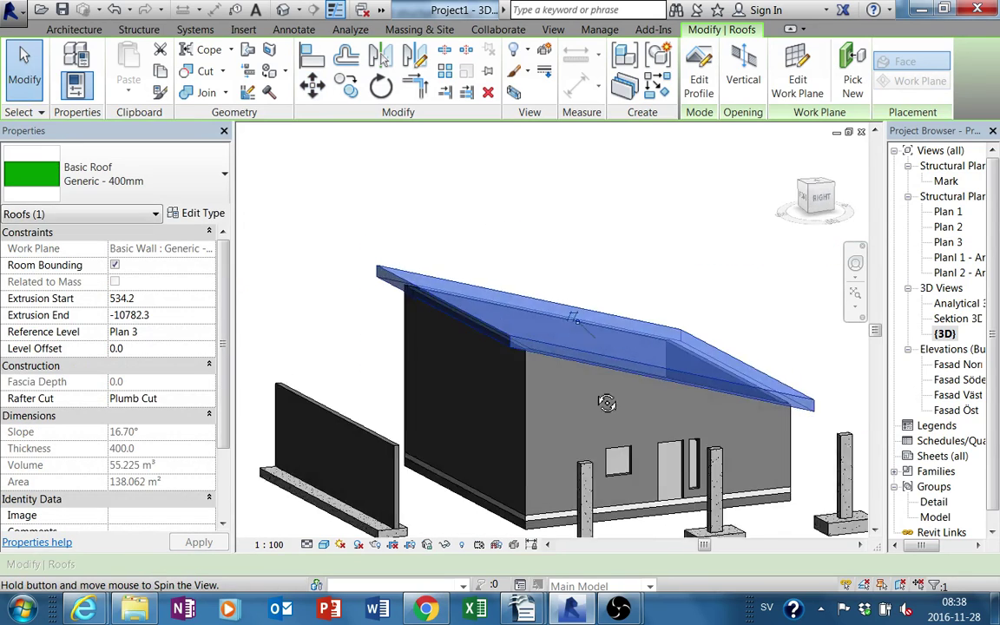
pyautogui.keyDown('shift'); pyautogui.moveTo(542, 351); pyautogui.dragTo(656, 463, button='middle'); pyautogui.keyUp('shift')
pyautogui.scroll(-2, 657, 462)
pyautogui.press('Escape')
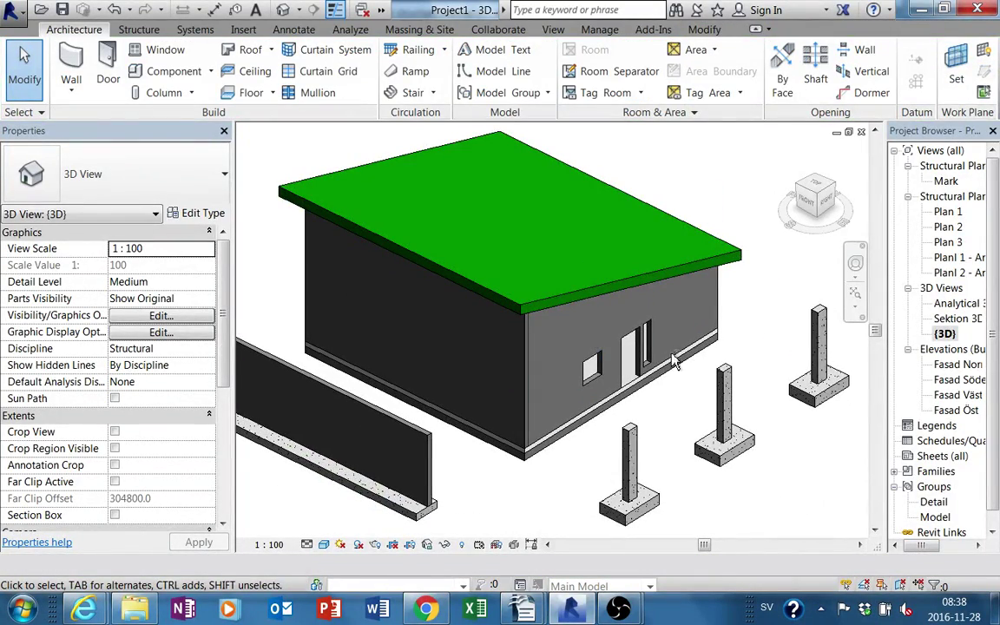
pyautogui.moveTo(673, 363)
pyautogui.keyDown('shift'); pyautogui.mouseDown(button='middle')
pyautogui.moveTo(739, 289)
pyautogui.moveTo(576, 264)
pyautogui.moveTo(518, 395)
pyautogui.moveTo(647, 297)
pyautogui.moveTo(625, 291)
pyautogui.moveTo(585, 312)
pyautogui.moveTo(633, 330)
pyautogui.mouseUp(button='middle'); pyautogui.keyUp('shift')
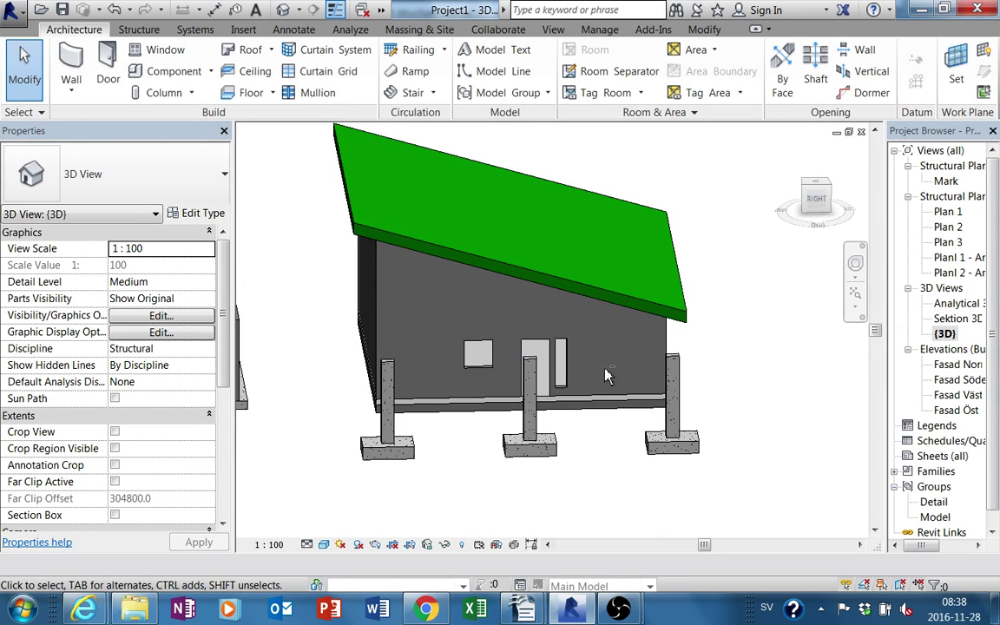
pyautogui.moveTo(608, 375)
pyautogui.keyDown('shift'); pyautogui.mouseDown(button='middle')
pyautogui.moveTo(676, 373)
pyautogui.moveTo(699, 326)
pyautogui.mouseUp(button='middle'); pyautogui.keyUp('shift')
pyautogui.click(679, 374)
pyautogui.moveTo(528, 260)
pyautogui.keyDown('shift'); pyautogui.mouseDown(button='middle')
pyautogui.moveTo(487, 214)
pyautogui.moveTo(515, 202)
pyautogui.moveTo(490, 192)
pyautogui.mouseUp(button='middle'); pyautogui.keyUp('shift')
pyautogui.moveTo(735, 402)
pyautogui.keyDown('shift'); pyautogui.mouseDown(button='middle')
pyautogui.moveTo(689, 392)
pyautogui.moveTo(739, 403)
pyautogui.moveTo(754, 434)
pyautogui.moveTo(660, 419)
pyautogui.moveTo(911, 423)
pyautogui.moveTo(727, 388)
pyautogui.moveTo(689, 442)
pyautogui.moveTo(747, 496)
pyautogui.mouseUp(button='middle'); pyautogui.keyUp('shift')
pyautogui.click(673, 431)
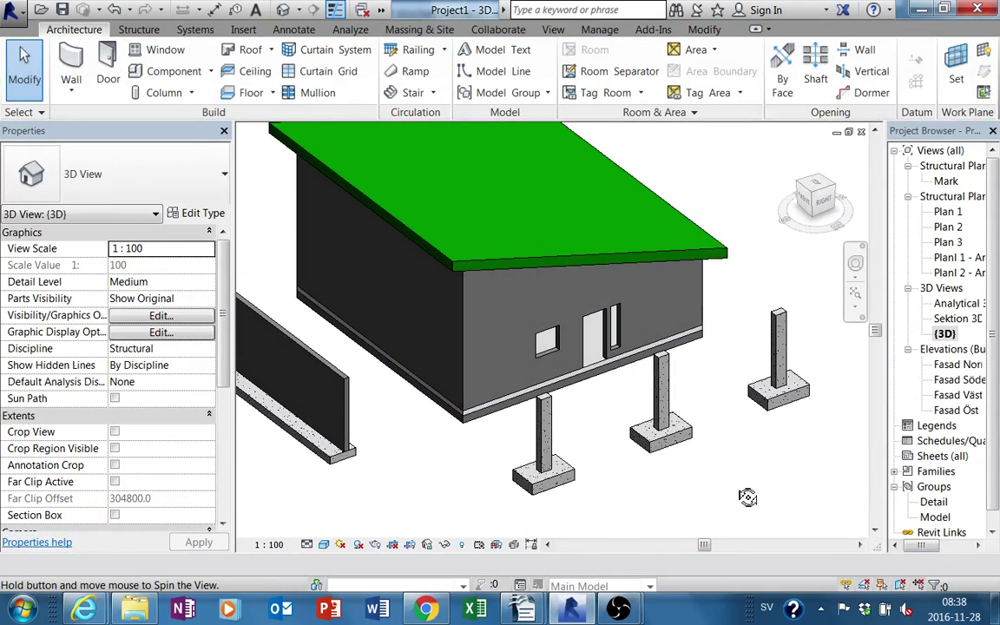
pyautogui.click(630, 363)
# Open the Plan 2 structural plan and start a new structural floor
pyautogui.moveTo(629, 362)
pyautogui.keyDown('shift'); pyautogui.mouseDown(button='middle')
pyautogui.moveTo(665, 442)
pyautogui.moveTo(662, 348)
pyautogui.mouseUp(button='middle'); pyautogui.keyUp('shift')
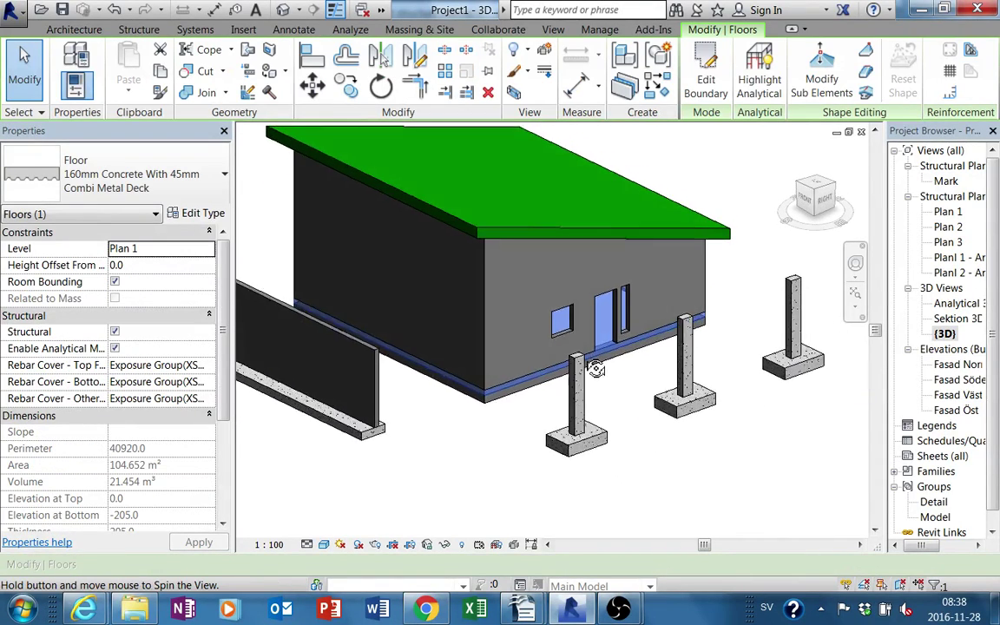
pyautogui.doubleClick(949, 228)
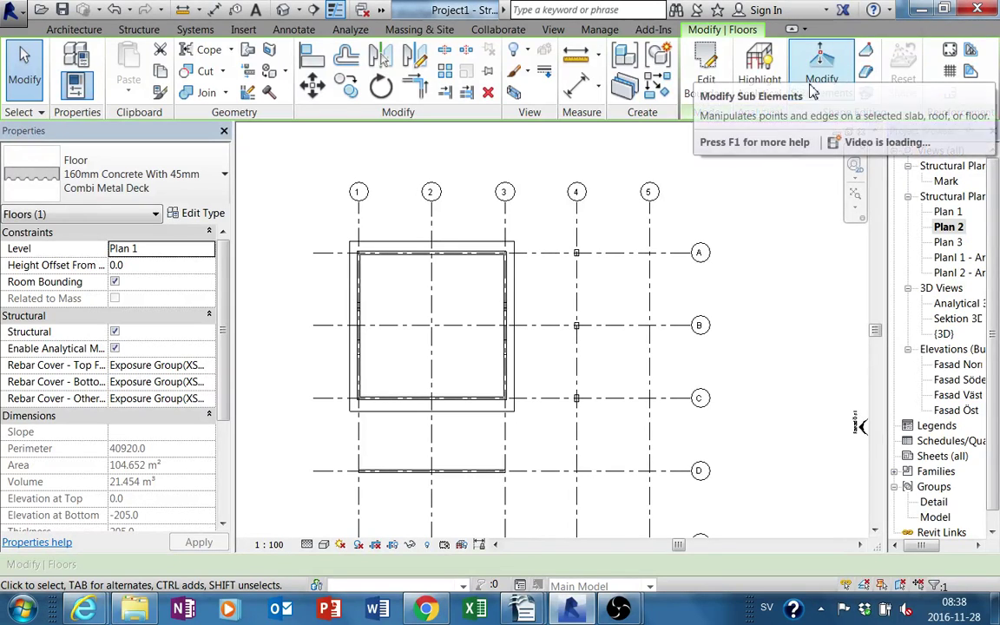
pyautogui.click(137, 29)
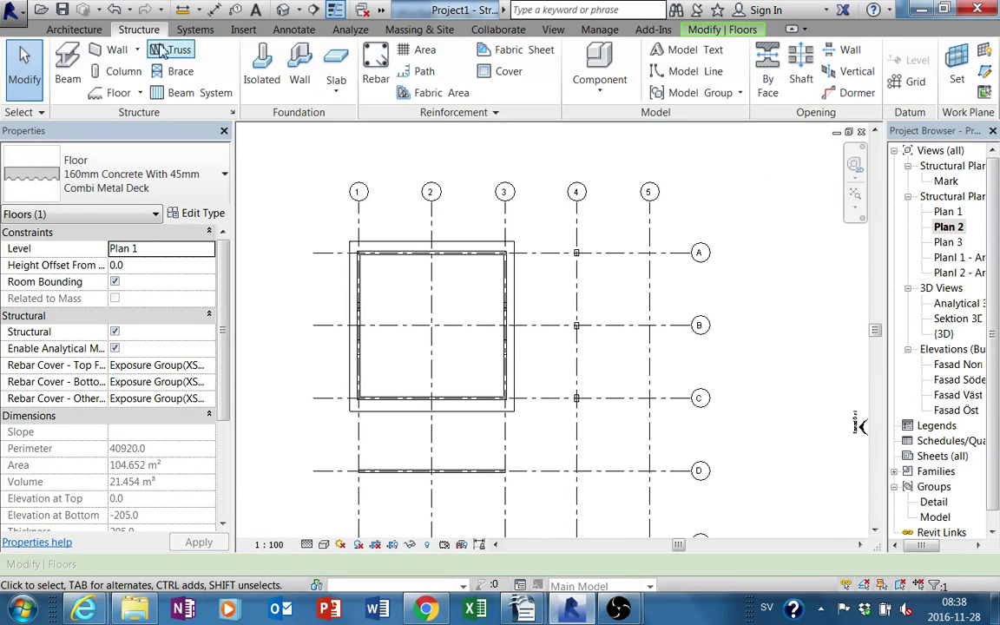
pyautogui.click(104, 93)
# Trace the floor boundary from the wall chain and push the right edge 4840 outward
pyautogui.press('Tab')
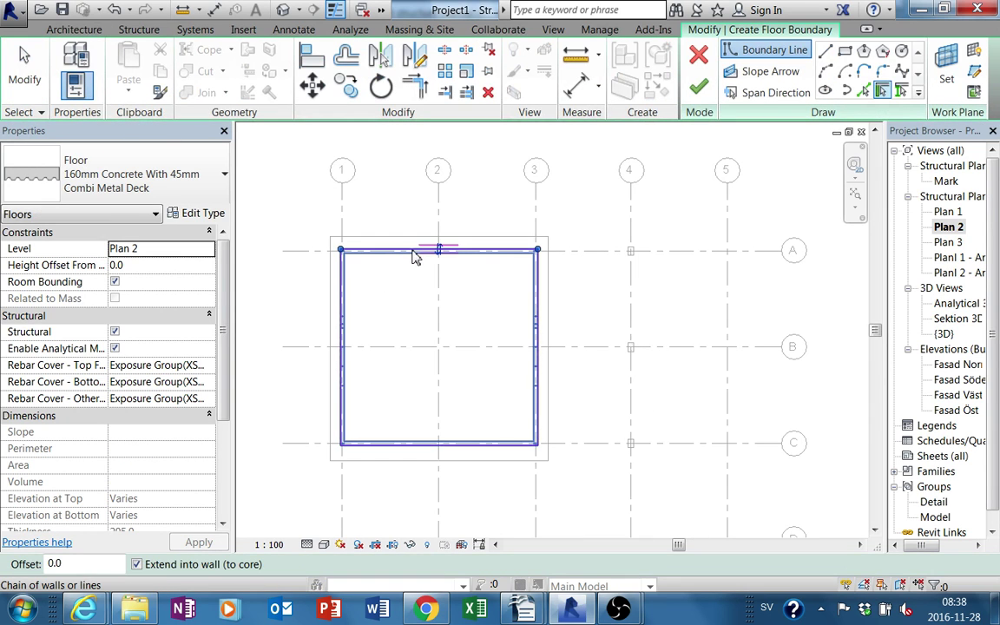
pyautogui.click(415, 257)
pyautogui.moveTo(415, 257); pyautogui.dragTo(442, 363, button='middle')
pyautogui.press('Escape')
pyautogui.scroll(-1, 486, 312)
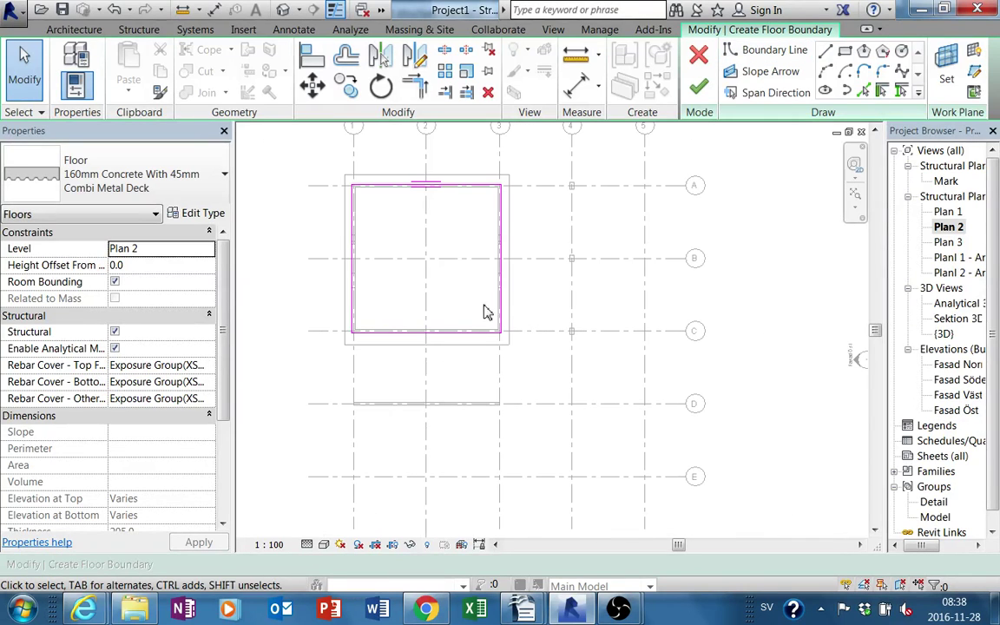
pyautogui.click(501, 301)
pyautogui.scroll(2, 506, 278)
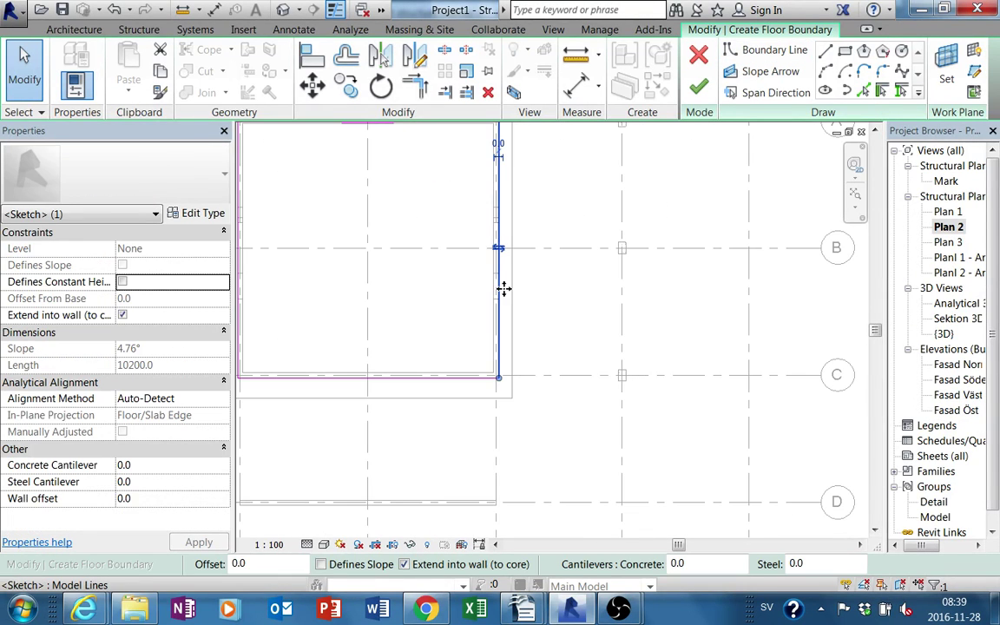
pyautogui.moveTo(504, 286); pyautogui.dragTo(631, 313)
# Select the bottom and right boundary lines of the floor sketch
pyautogui.scroll(1, 490, 382)
pyautogui.click(484, 382)
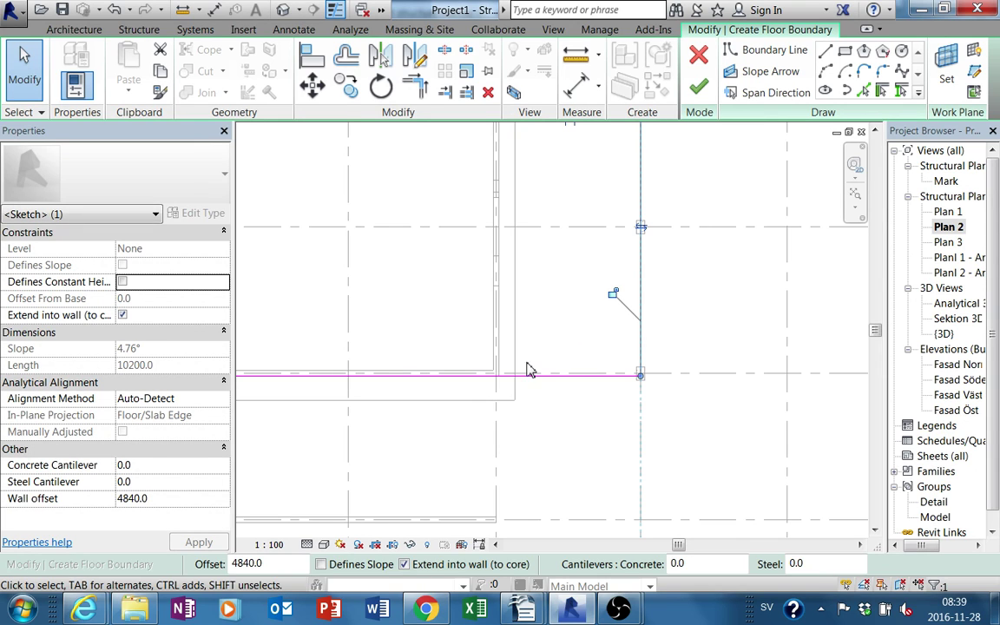
pyautogui.click(509, 382)
pyautogui.moveTo(417, 399); pyautogui.dragTo(473, 414, button='middle')
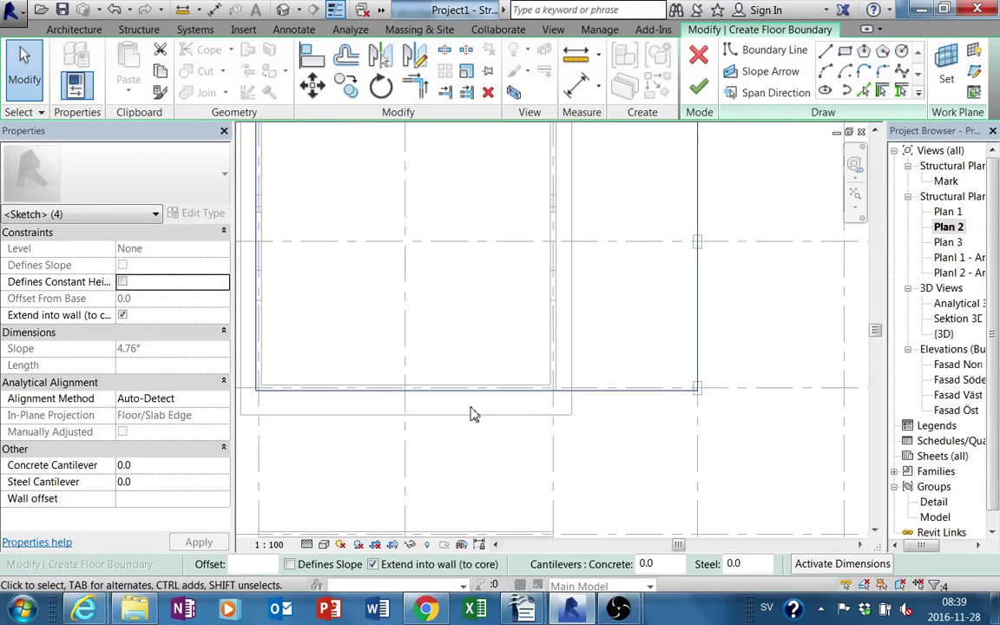
pyautogui.scroll(-4, 499, 398)
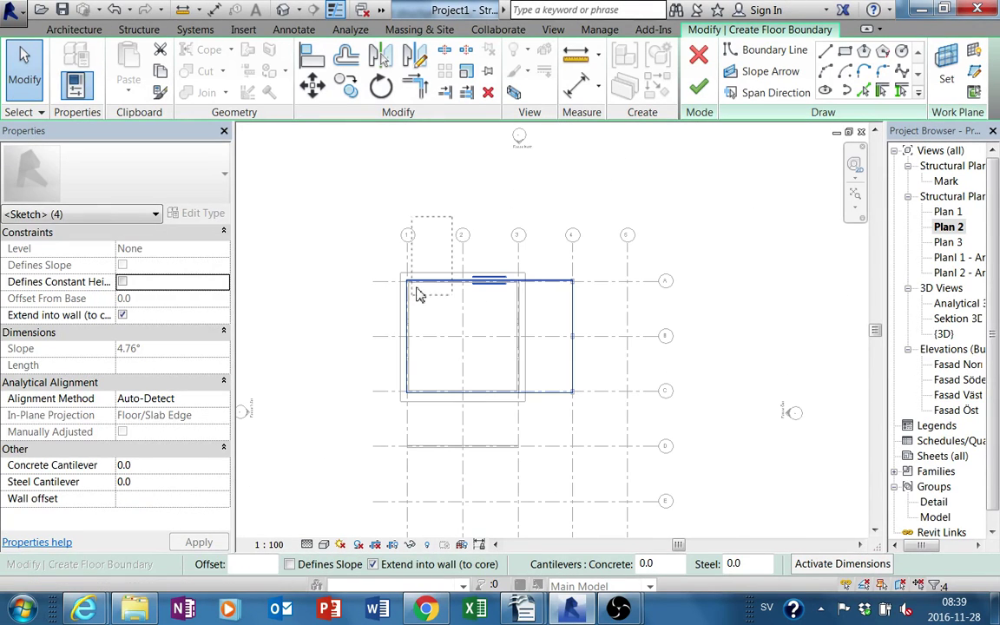
pyautogui.moveTo(345, 408); pyautogui.dragTo(345, 410)
pyautogui.scroll(1, 446, 484)
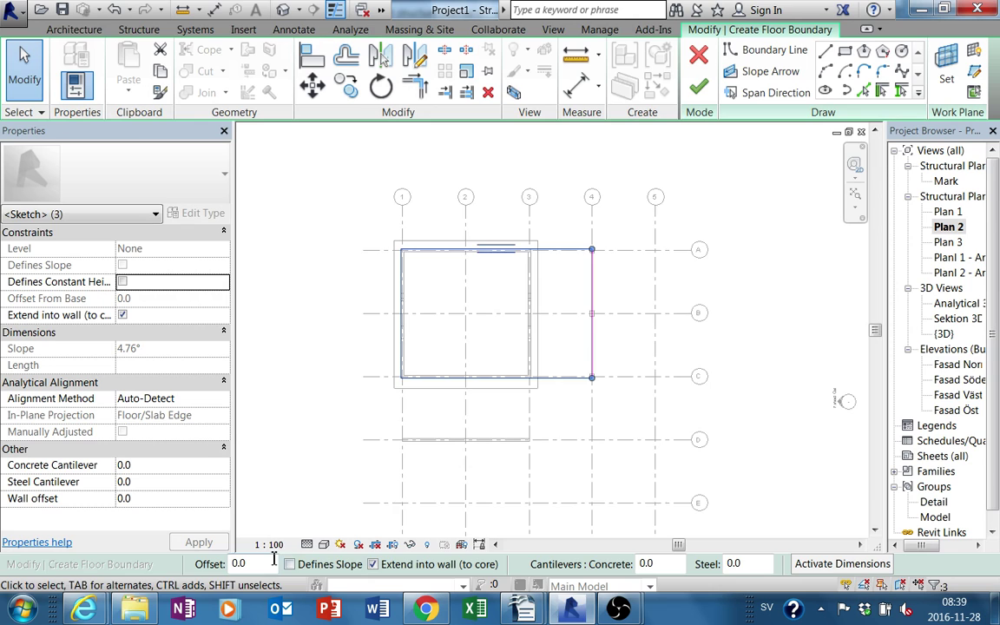
pyautogui.moveTo(401, 457)
pyautogui.mouseDown(button='middle')
pyautogui.moveTo(408, 404)
pyautogui.moveTo(414, 413)
pyautogui.mouseUp(button='middle')
pyautogui.scroll(3, 379, 418)
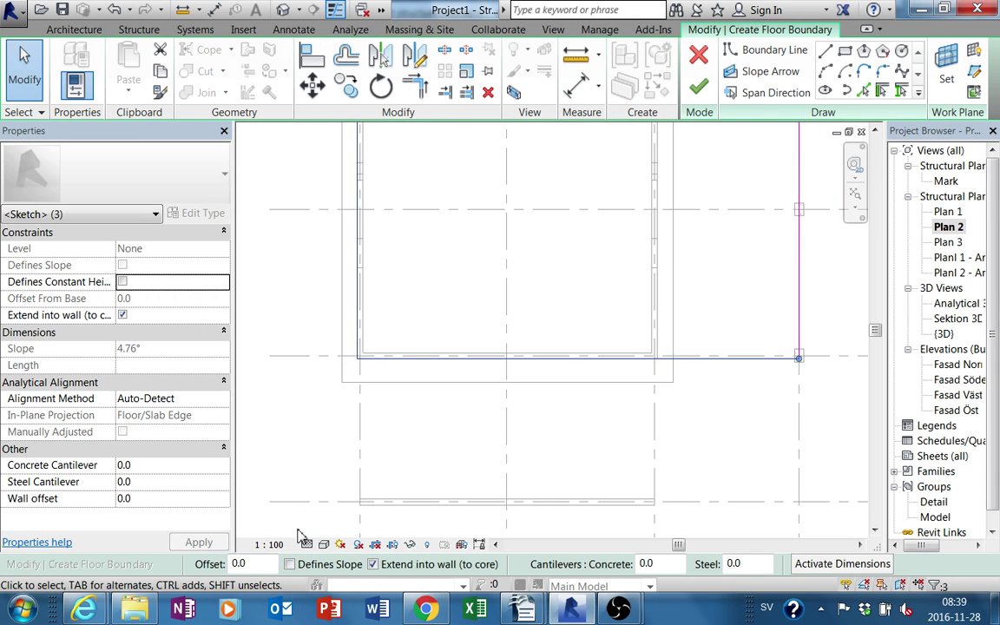
pyautogui.scroll(1, 298, 534)
pyautogui.moveTo(344, 446); pyautogui.dragTo(257, 572, button='middle')
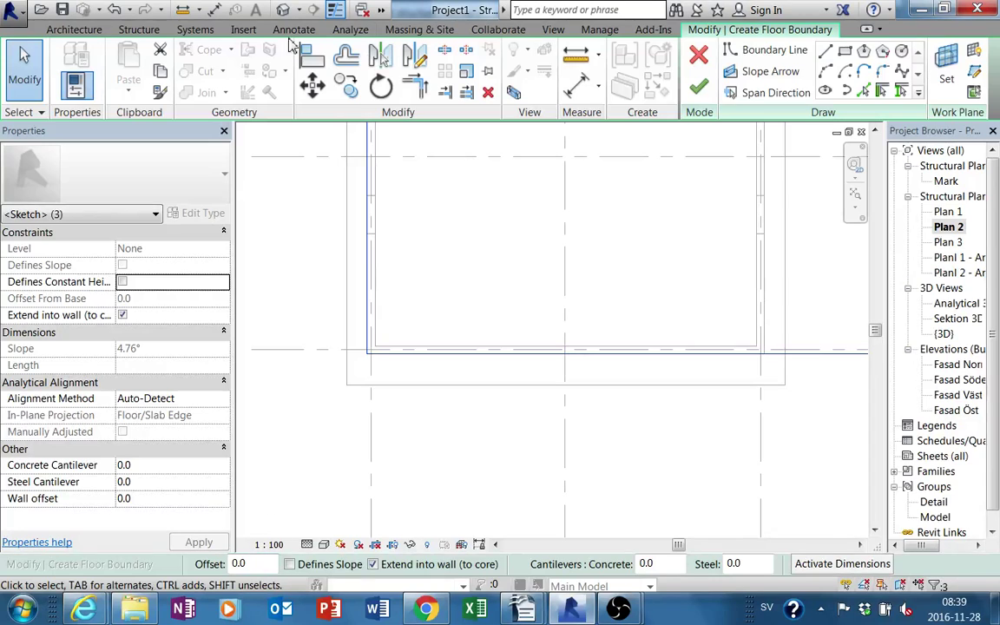
pyautogui.moveTo(469, 385); pyautogui.dragTo(422, 414, button='middle')
pyautogui.write('-100')
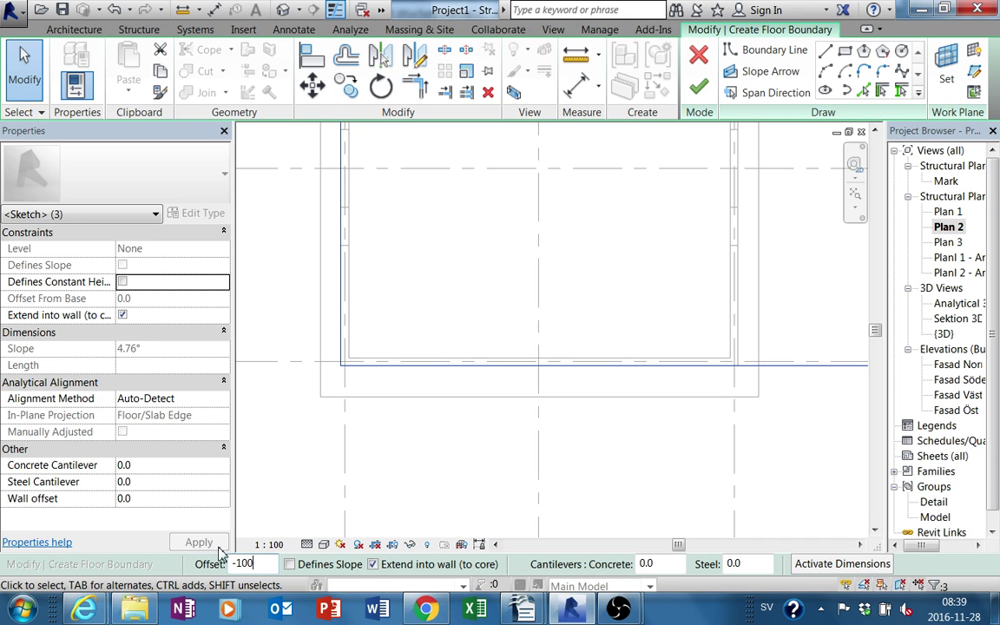
# Apply a -100 wall offset to the selected boundary lines
pyautogui.press('Return')
pyautogui.moveTo(352, 471)
pyautogui.mouseDown(button='middle')
pyautogui.moveTo(392, 383)
pyautogui.moveTo(364, 368)
pyautogui.mouseUp(button='middle')
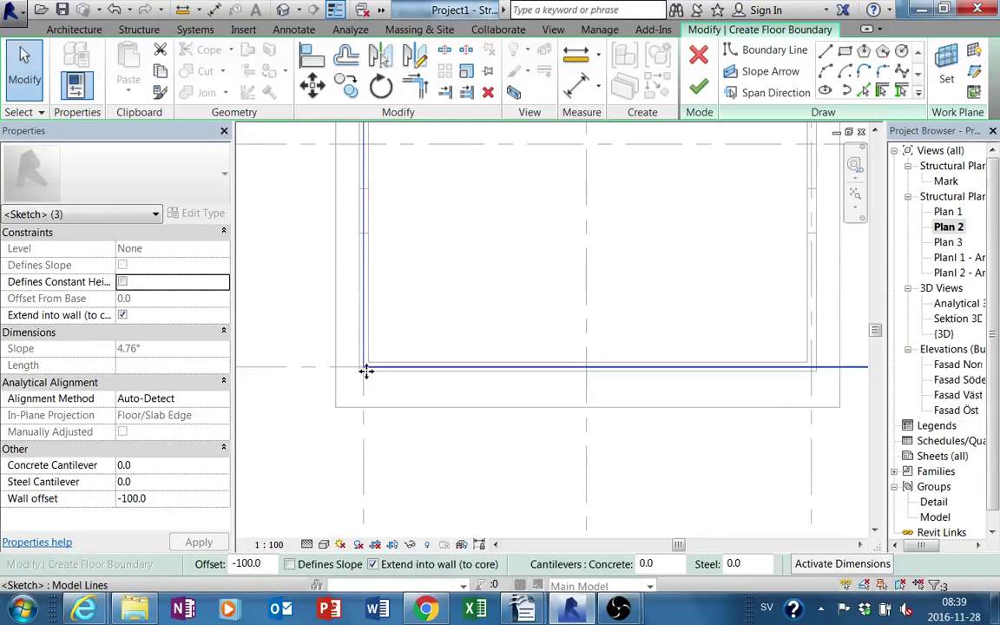
pyautogui.scroll(3, 369, 378)
pyautogui.scroll(3, 368, 370)
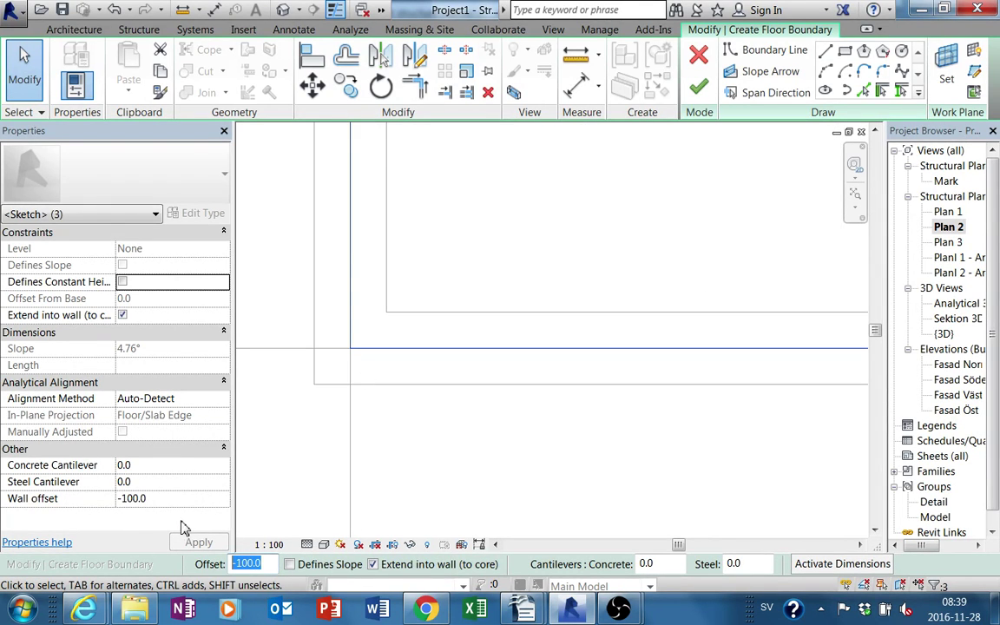
pyautogui.write('0')
pyautogui.moveTo(489, 432); pyautogui.dragTo(555, 432, button='middle')
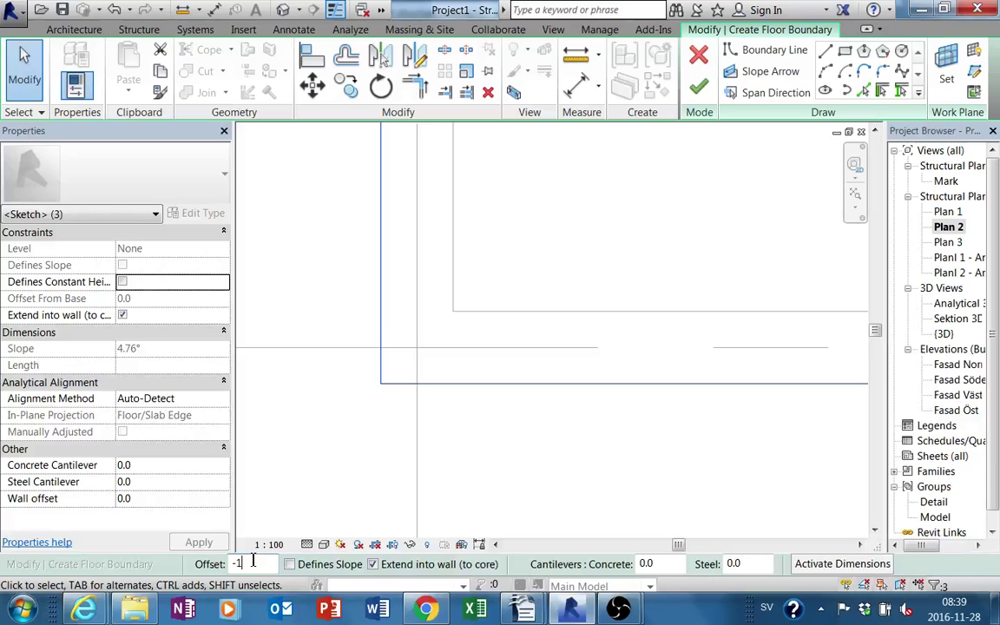
pyautogui.write('00')
pyautogui.press('Return')
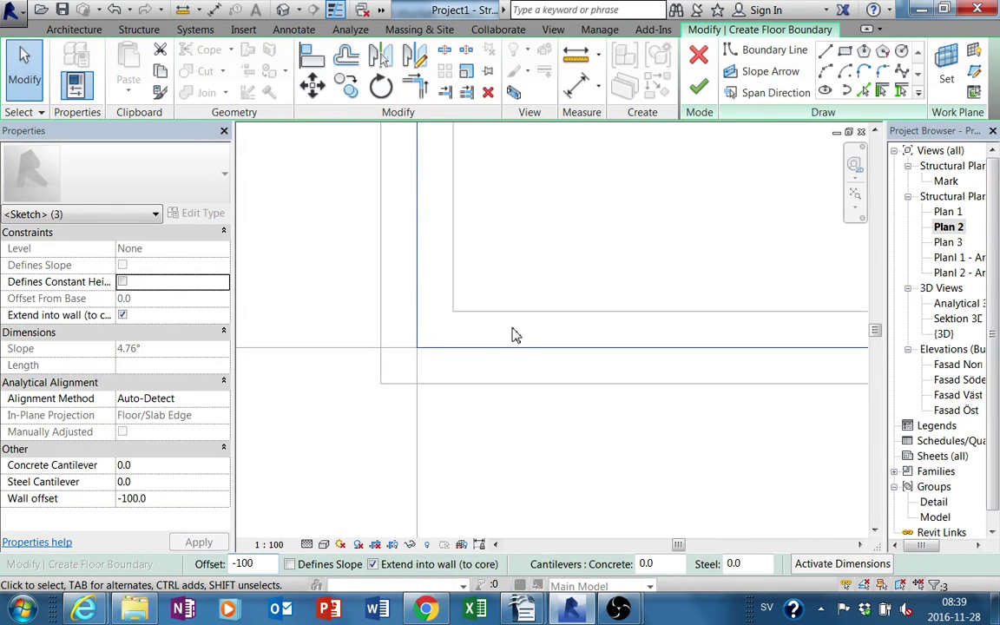
# Finish the floor, declining to attach or cut the walls, and open the {3D} view
pyautogui.moveTo(531, 347)
pyautogui.mouseDown(button='middle')
pyautogui.moveTo(466, 317)
pyautogui.moveTo(593, 394)
pyautogui.moveTo(540, 469)
pyautogui.mouseUp(button='middle')
pyautogui.scroll(-2, 466, 317)
pyautogui.scroll(2, 546, 457)
pyautogui.scroll(1, 564, 460)
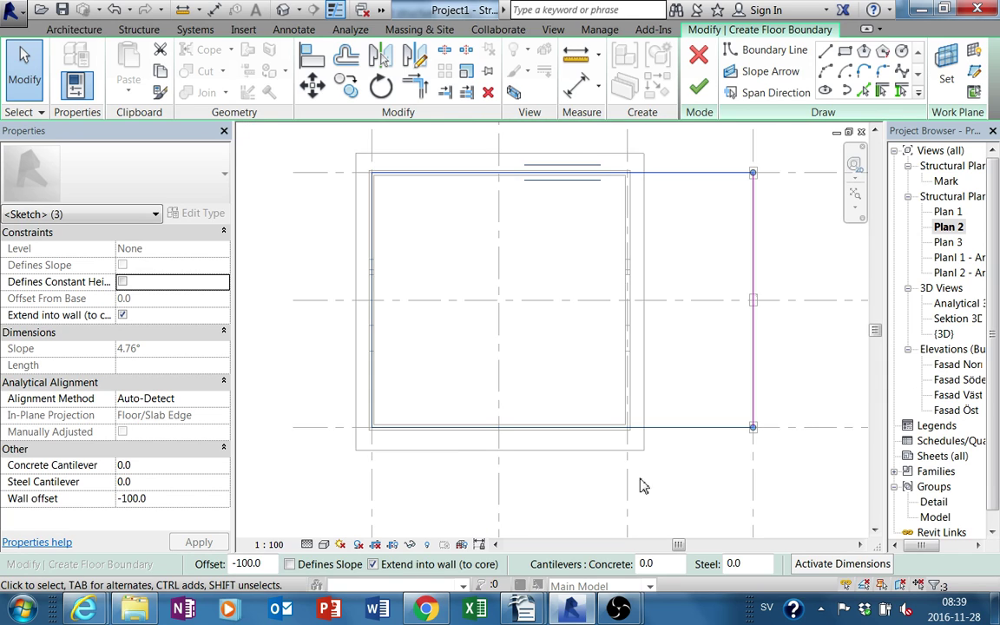
pyautogui.scroll(1, 636, 432)
pyautogui.scroll(2, 608, 430)
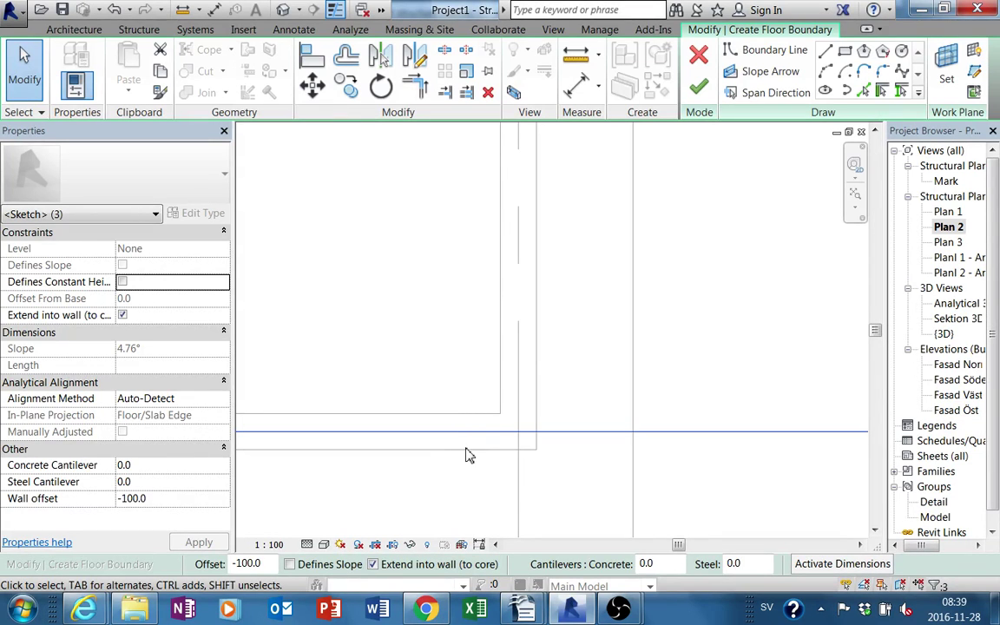
pyautogui.click(700, 87)
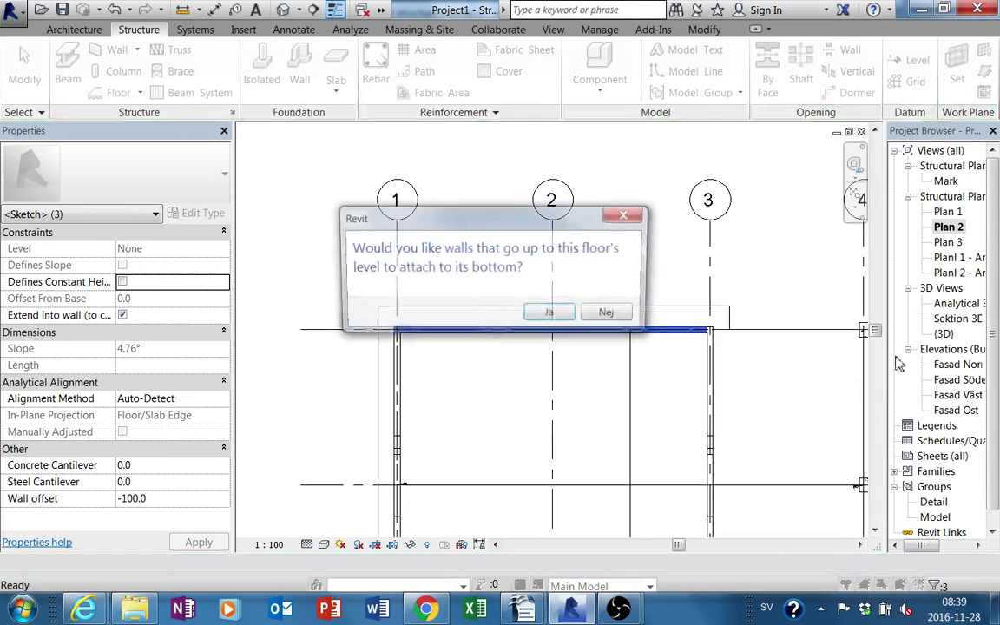
pyautogui.click(614, 318)
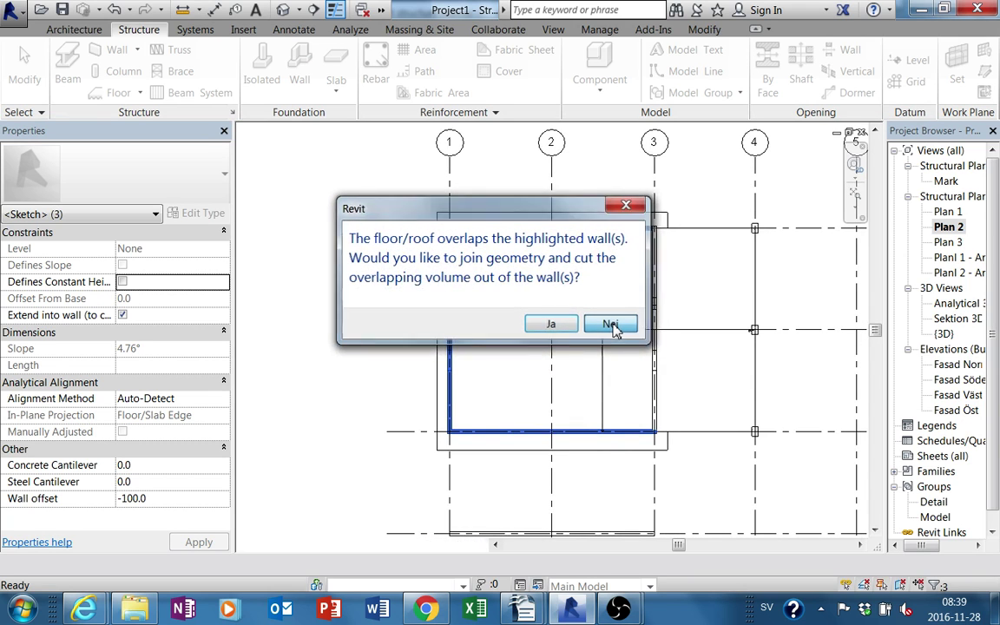
pyautogui.click(613, 326)
pyautogui.doubleClick(944, 334)
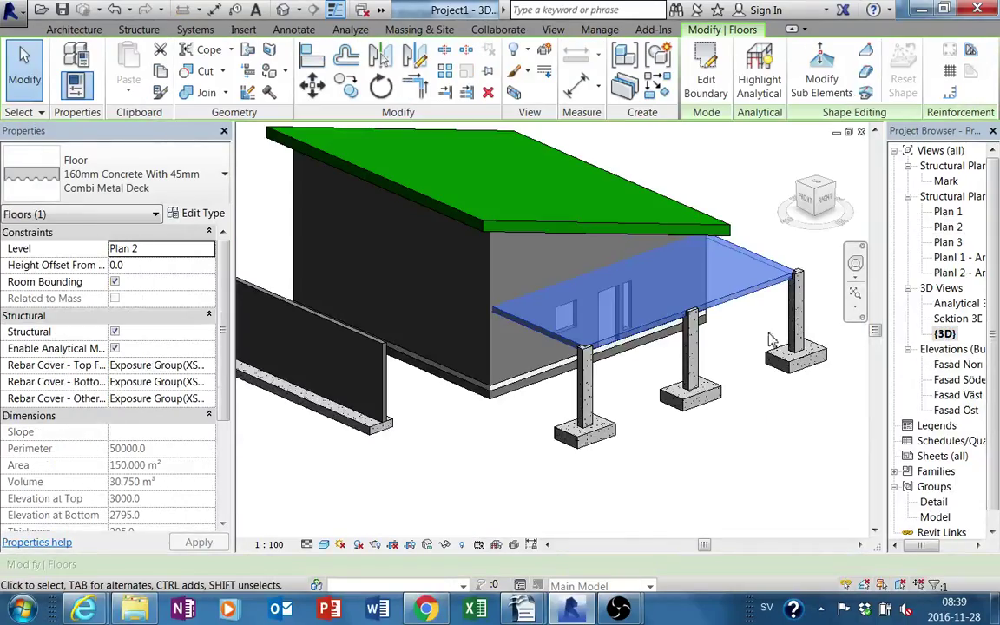
pyautogui.moveTo(520, 260)
pyautogui.keyDown('shift'); pyautogui.mouseDown(button='middle')
pyautogui.moveTo(494, 238)
pyautogui.moveTo(558, 250)
pyautogui.moveTo(751, 347)
pyautogui.mouseUp(button='middle'); pyautogui.keyUp('shift')
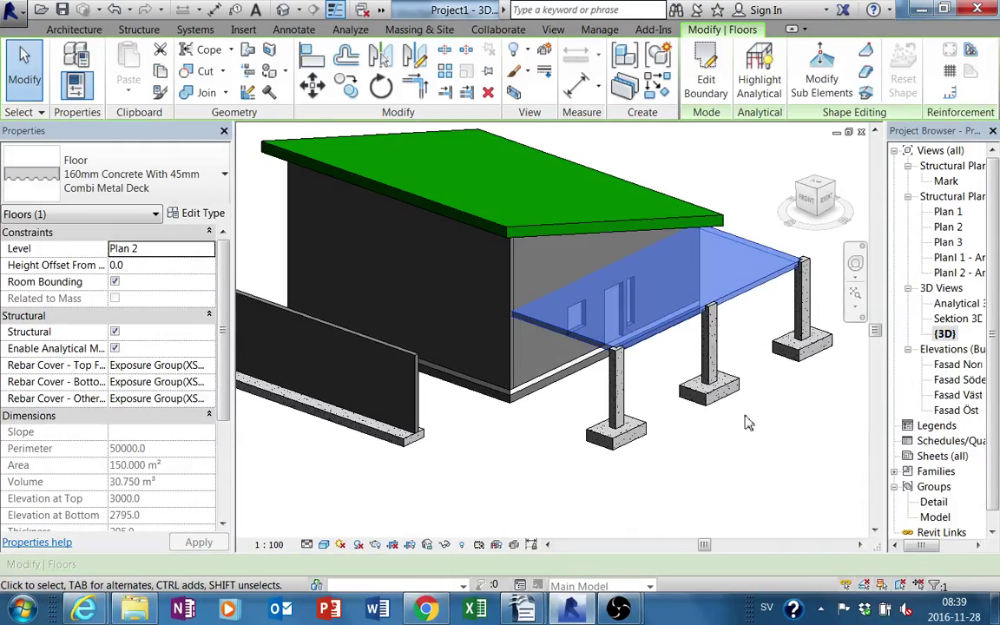
pyautogui.click(675, 386)
pyautogui.moveTo(675, 386)
pyautogui.keyDown('shift'); pyautogui.mouseDown(button='middle')
pyautogui.moveTo(686, 347)
pyautogui.moveTo(423, 265)
pyautogui.moveTo(495, 273)
pyautogui.moveTo(519, 215)
pyautogui.mouseUp(button='middle'); pyautogui.keyUp('shift')
pyautogui.scroll(3, 687, 330)
pyautogui.keyDown('shift'); pyautogui.moveTo(493, 339); pyautogui.dragTo(597, 402, button='middle'); pyautogui.keyUp('shift')
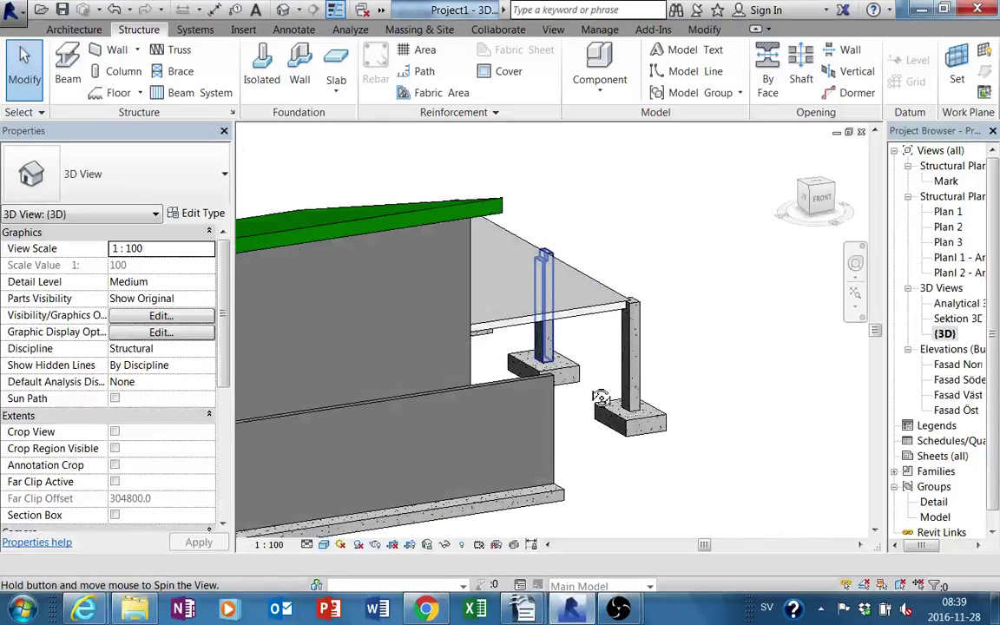
pyautogui.scroll(3, 648, 297)
pyautogui.scroll(3, 583, 336)
pyautogui.moveTo(583, 336)
pyautogui.keyDown('shift'); pyautogui.mouseDown(button='middle')
pyautogui.moveTo(756, 422)
pyautogui.moveTo(610, 423)
pyautogui.moveTo(500, 458)
pyautogui.moveTo(613, 330)
pyautogui.moveTo(560, 285)
pyautogui.moveTo(592, 347)
pyautogui.moveTo(692, 363)
pyautogui.moveTo(701, 340)
pyautogui.moveTo(689, 259)
pyautogui.moveTo(663, 340)
pyautogui.moveTo(710, 340)
pyautogui.moveTo(605, 453)
pyautogui.moveTo(403, 404)
pyautogui.moveTo(404, 347)
pyautogui.moveTo(508, 285)
pyautogui.mouseUp(button='middle'); pyautogui.keyUp('shift')
pyautogui.click(612, 426)
pyautogui.press('Escape')
pyautogui.scroll(3, 509, 286)
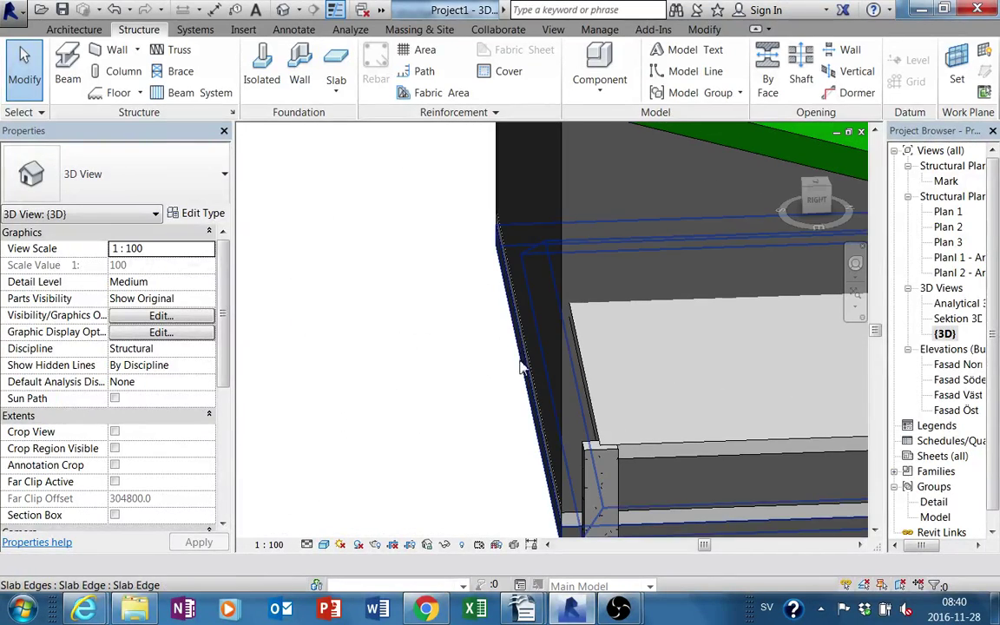
pyautogui.keyDown('shift'); pyautogui.moveTo(520, 361); pyautogui.dragTo(558, 338, button='middle'); pyautogui.keyUp('shift')
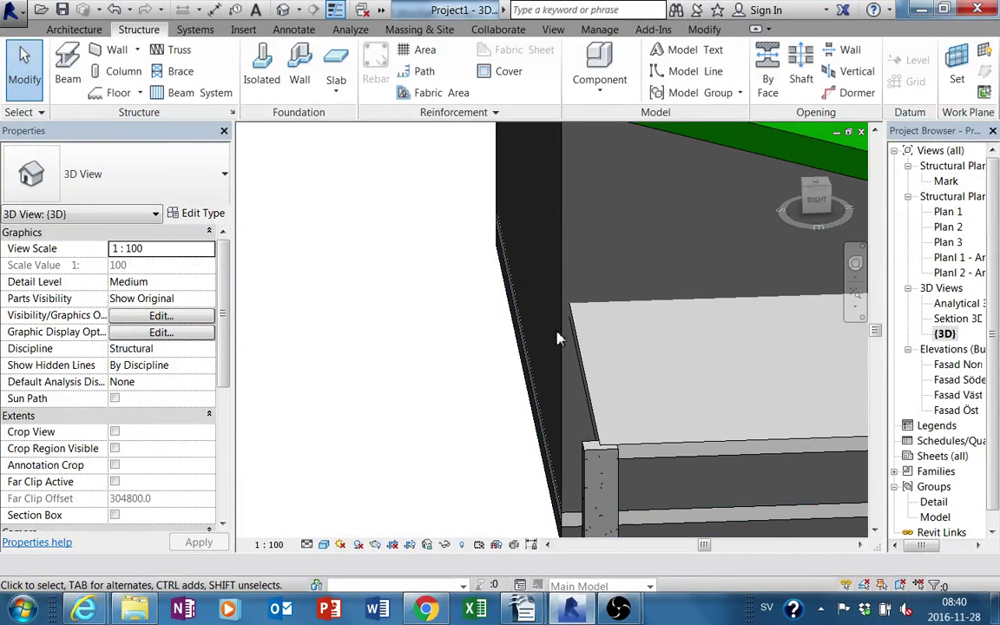
pyautogui.click(572, 276)
pyautogui.scroll(-5, 680, 415)
pyautogui.moveTo(681, 415)
pyautogui.keyDown('shift'); pyautogui.mouseDown(button='middle')
pyautogui.moveTo(662, 422)
pyautogui.moveTo(501, 315)
pyautogui.mouseUp(button='middle'); pyautogui.keyUp('shift')
pyautogui.press('Escape')
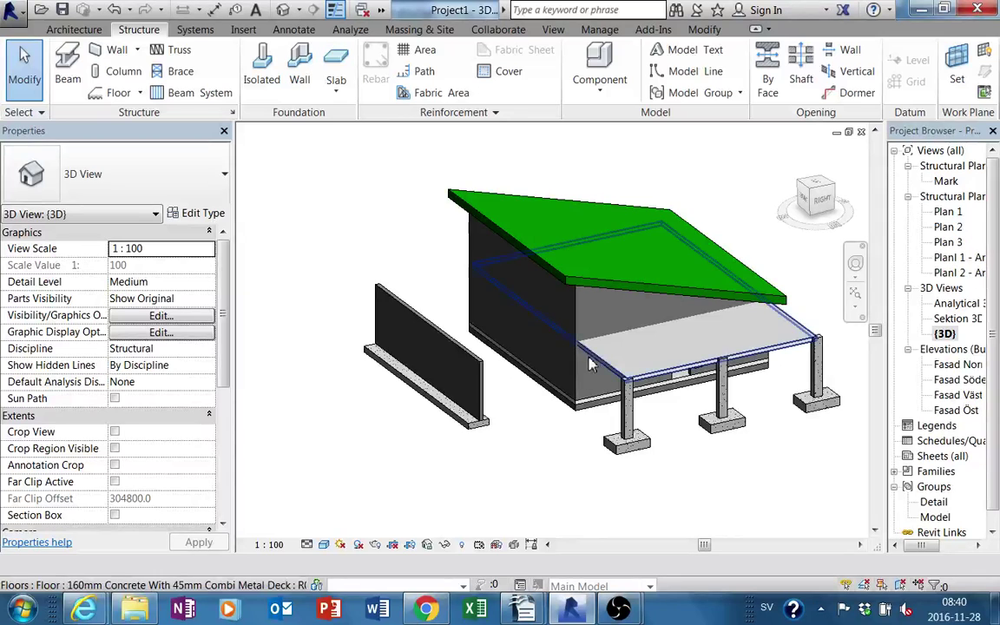
pyautogui.keyDown('shift'); pyautogui.moveTo(589, 364); pyautogui.dragTo(354, 176, button='middle'); pyautogui.keyUp('shift')
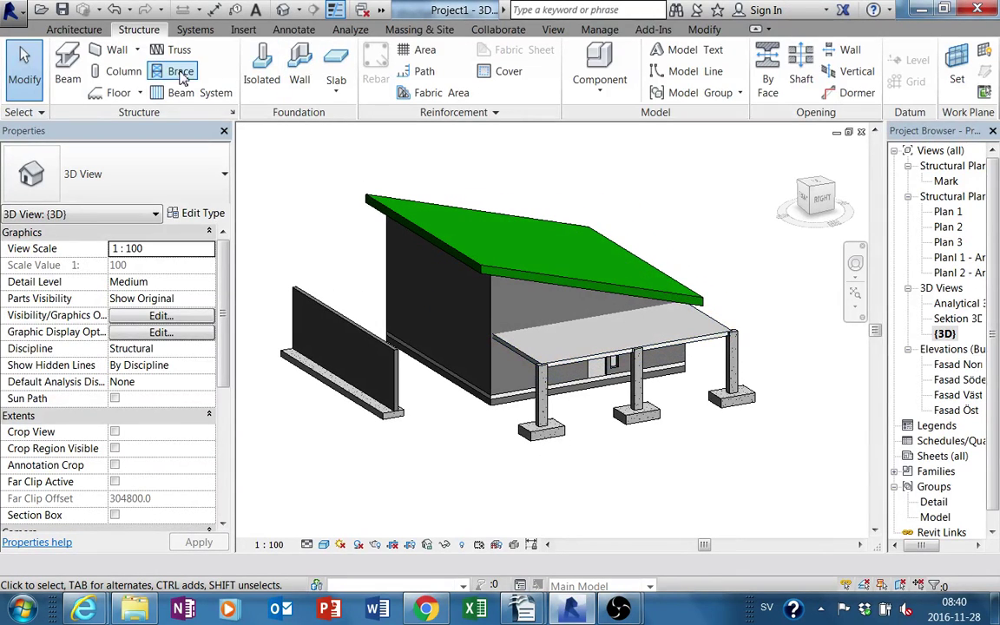
# Use Join Geometry to join the first picked object with the walls
pyautogui.click(452, 256)
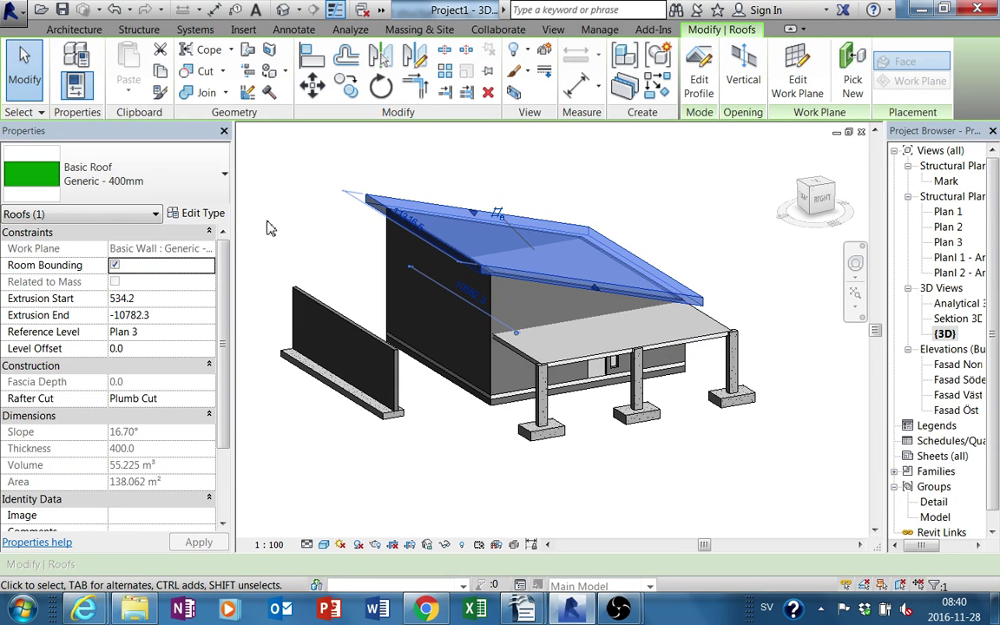
pyautogui.click(201, 98)
pyautogui.click(531, 337)
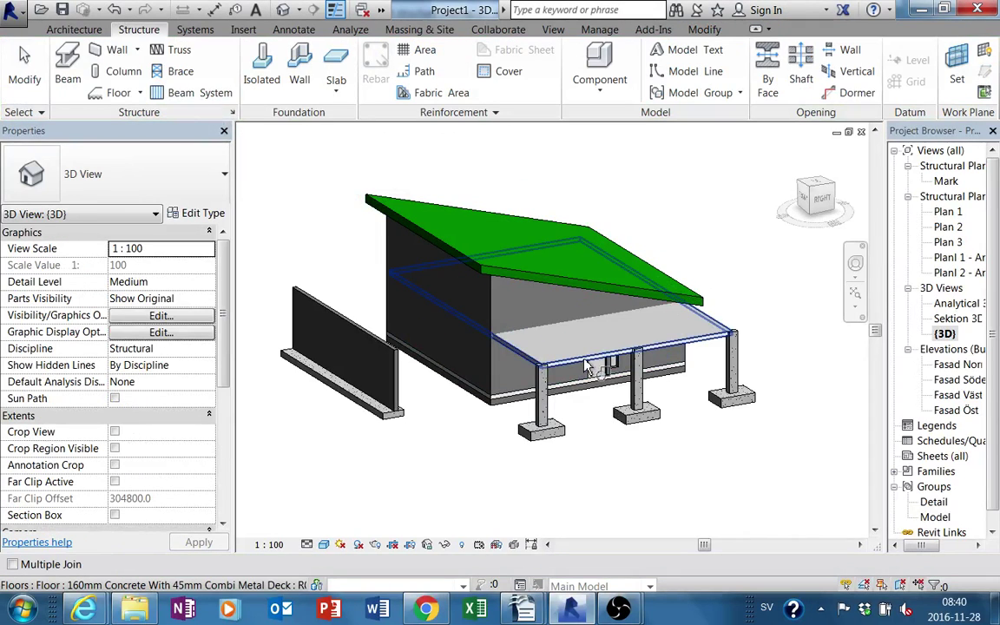
pyautogui.click(562, 395)
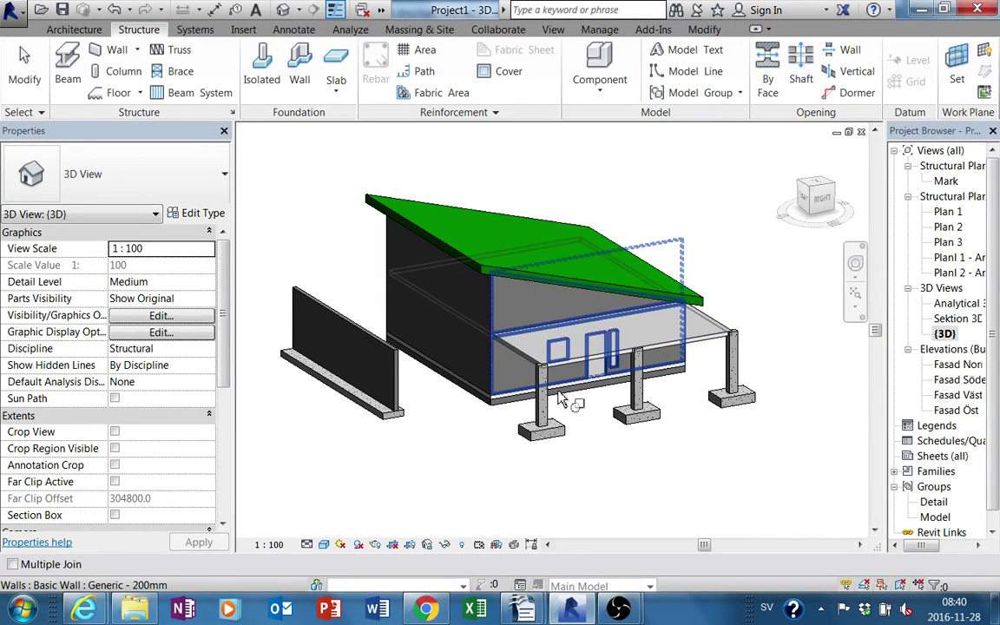
# Join the floor slab with the adjacent walls, accepting the warning, then end the command
pyautogui.scroll(2, 546, 433)
pyautogui.moveTo(546, 458)
pyautogui.keyDown('shift'); pyautogui.mouseDown(button='middle')
pyautogui.moveTo(491, 434)
pyautogui.moveTo(575, 468)
pyautogui.moveTo(778, 471)
pyautogui.mouseUp(button='middle'); pyautogui.keyUp('shift')
pyautogui.click(496, 426)
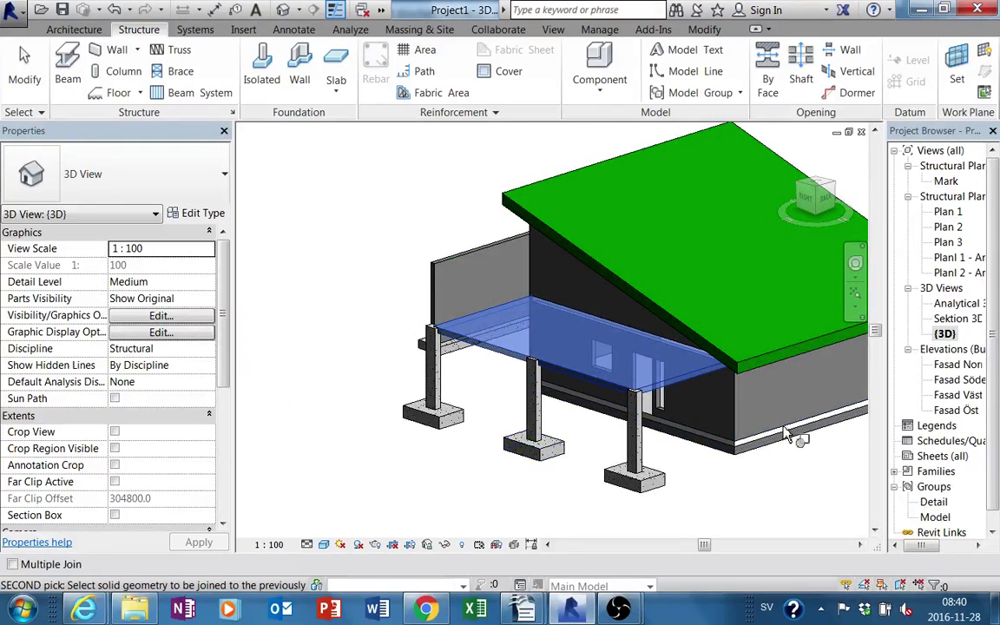
pyautogui.click(694, 395)
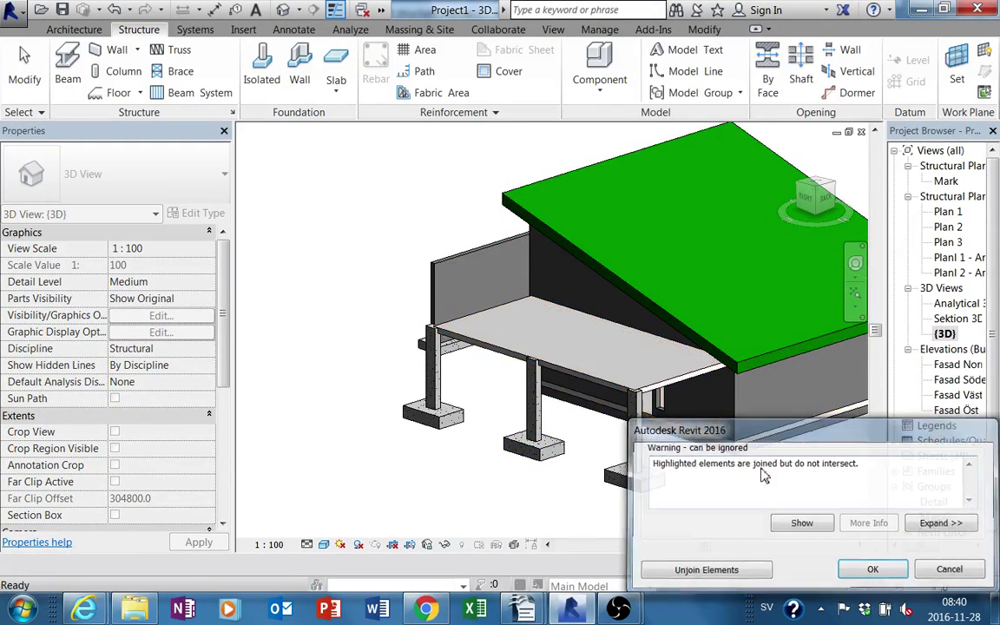
pyautogui.click(787, 437)
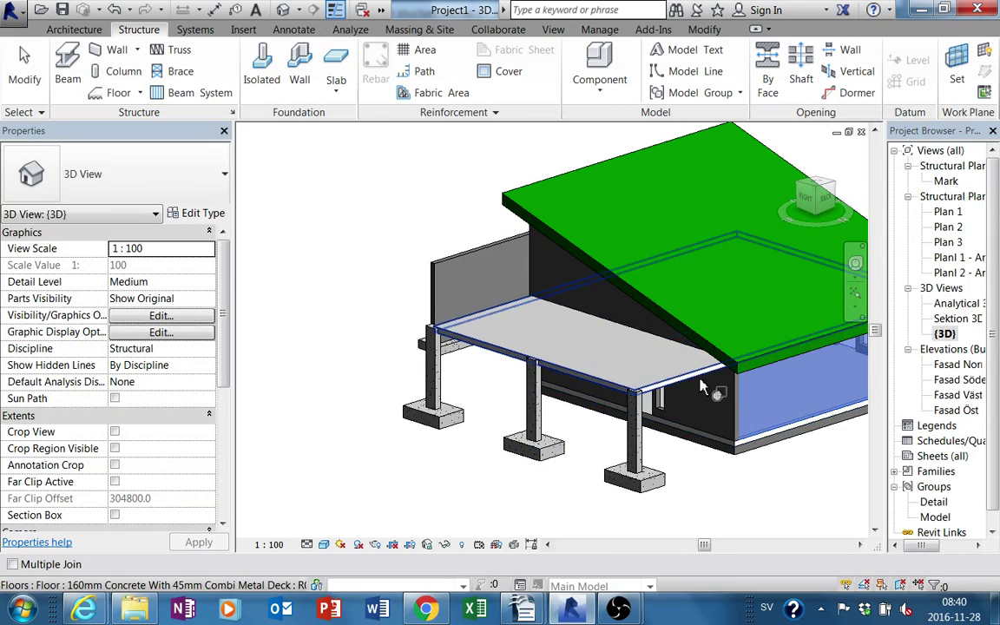
pyautogui.click(703, 388)
pyautogui.keyDown('shift'); pyautogui.moveTo(703, 388); pyautogui.dragTo(720, 451, button='middle'); pyautogui.keyUp('shift')
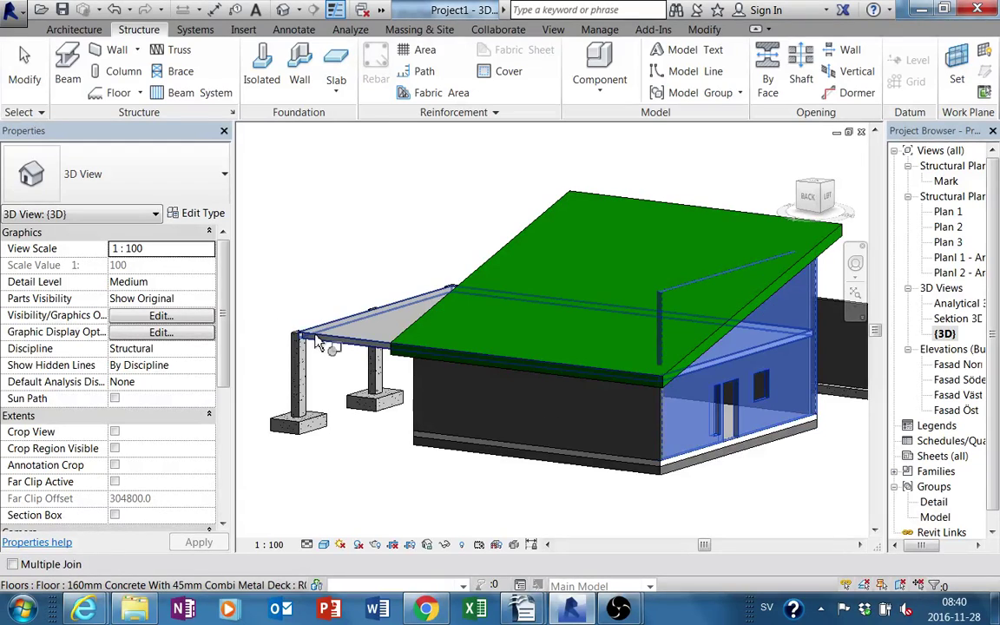
pyautogui.keyDown('shift'); pyautogui.moveTo(319, 343); pyautogui.dragTo(537, 417, button='middle'); pyautogui.keyUp('shift')
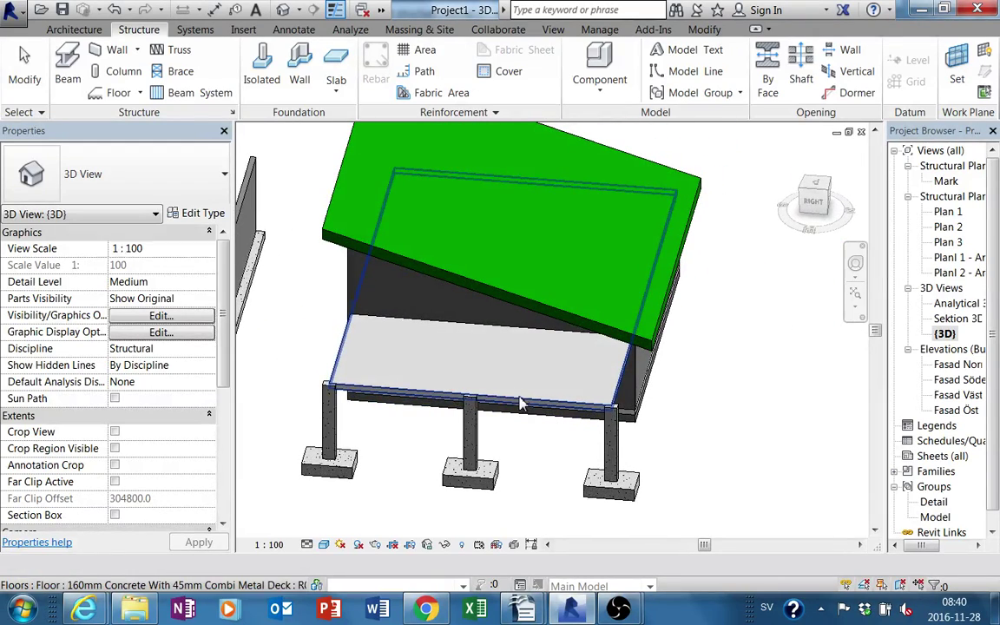
pyautogui.press('Escape')
pyautogui.click(533, 413)
pyautogui.moveTo(535, 424)
pyautogui.keyDown('shift'); pyautogui.mouseDown(button='middle')
pyautogui.moveTo(665, 379)
pyautogui.moveTo(602, 402)
pyautogui.mouseUp(button='middle'); pyautogui.keyUp('shift')
pyautogui.keyDown('ctrl'); pyautogui.click(543, 395); pyautogui.keyUp('ctrl')
pyautogui.rightClick(543, 396)
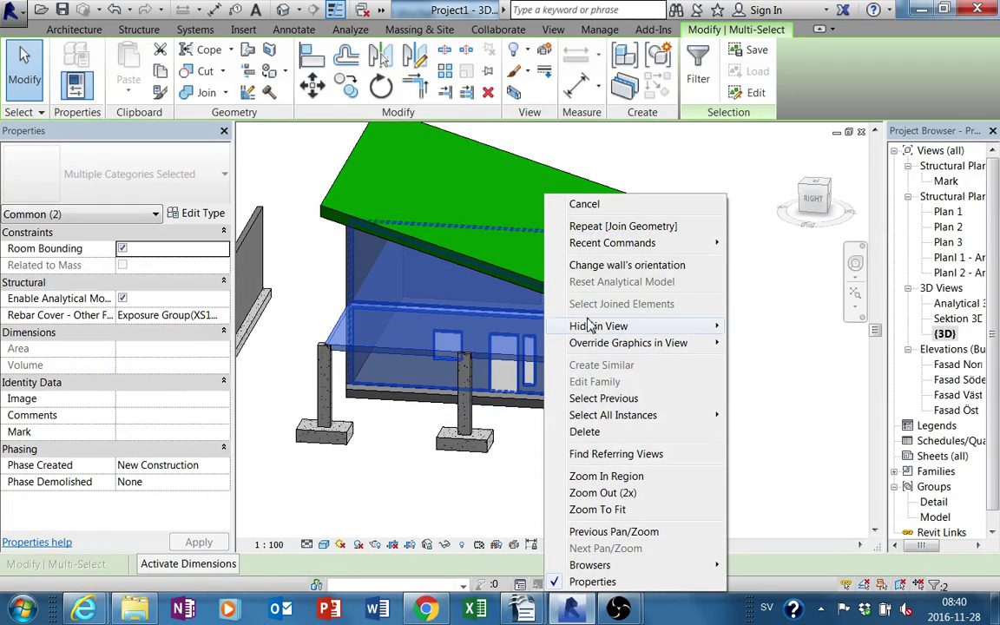
pyautogui.moveTo(627, 343)
pyautogui.click(768, 327)
pyautogui.keyDown('shift'); pyautogui.moveTo(613, 368); pyautogui.dragTo(629, 323, button='middle'); pyautogui.keyUp('shift')
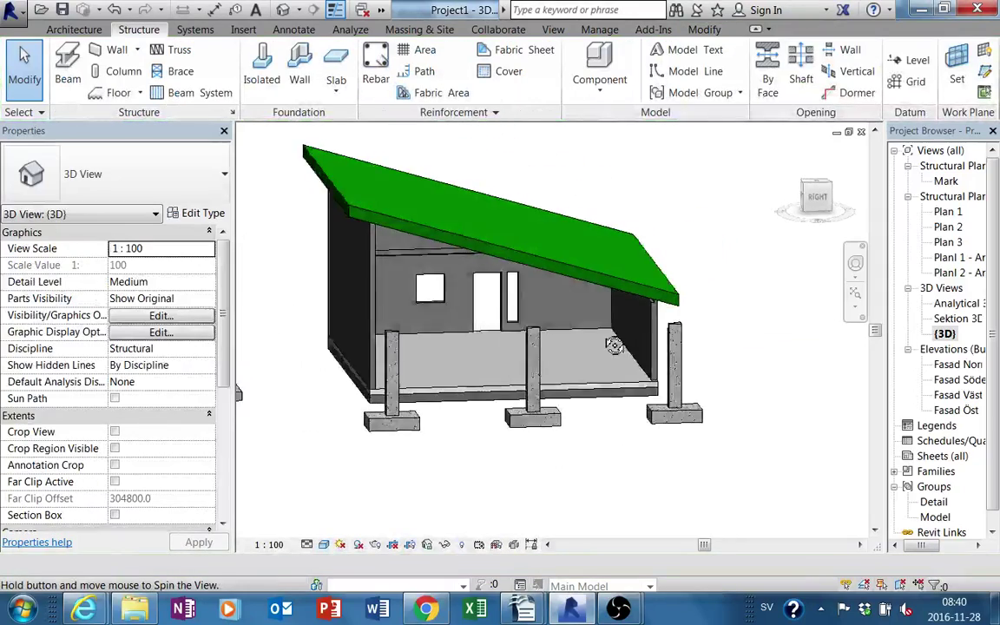
pyautogui.scroll(3, 629, 323)
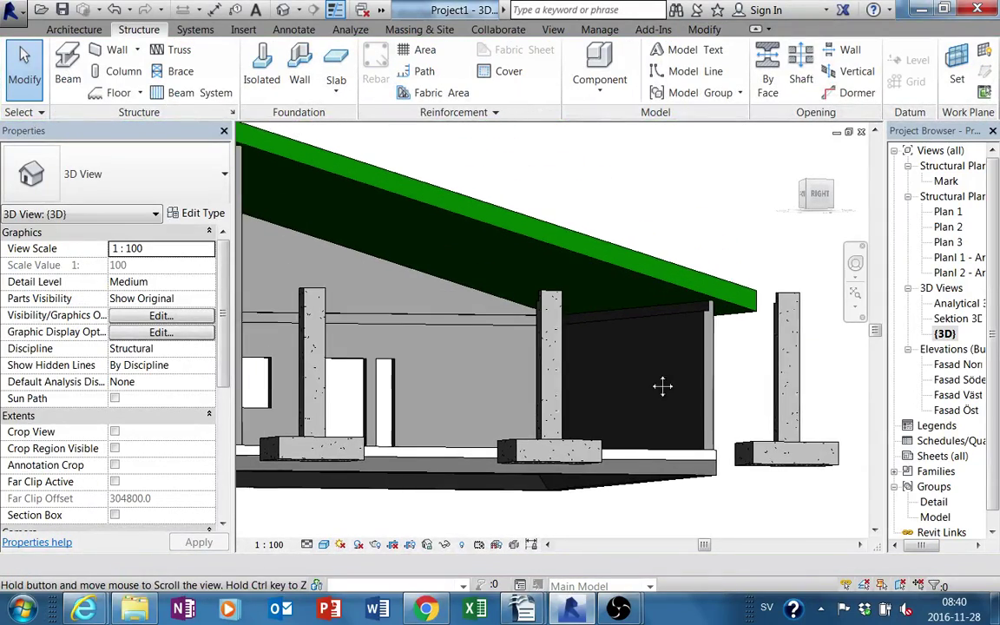
pyautogui.moveTo(663, 387)
pyautogui.keyDown('shift'); pyautogui.mouseDown(button='middle')
pyautogui.moveTo(612, 351)
pyautogui.moveTo(695, 363)
pyautogui.moveTo(743, 335)
pyautogui.moveTo(680, 357)
pyautogui.moveTo(710, 335)
pyautogui.moveTo(680, 324)
pyautogui.moveTo(696, 350)
pyautogui.moveTo(618, 395)
pyautogui.moveTo(590, 382)
pyautogui.mouseUp(button='middle'); pyautogui.keyUp('shift')
pyautogui.scroll(2, 695, 343)
pyautogui.scroll(3, 685, 328)
pyautogui.scroll(-1, 669, 347)
pyautogui.scroll(-3, 669, 347)
pyautogui.scroll(-3, 669, 347)
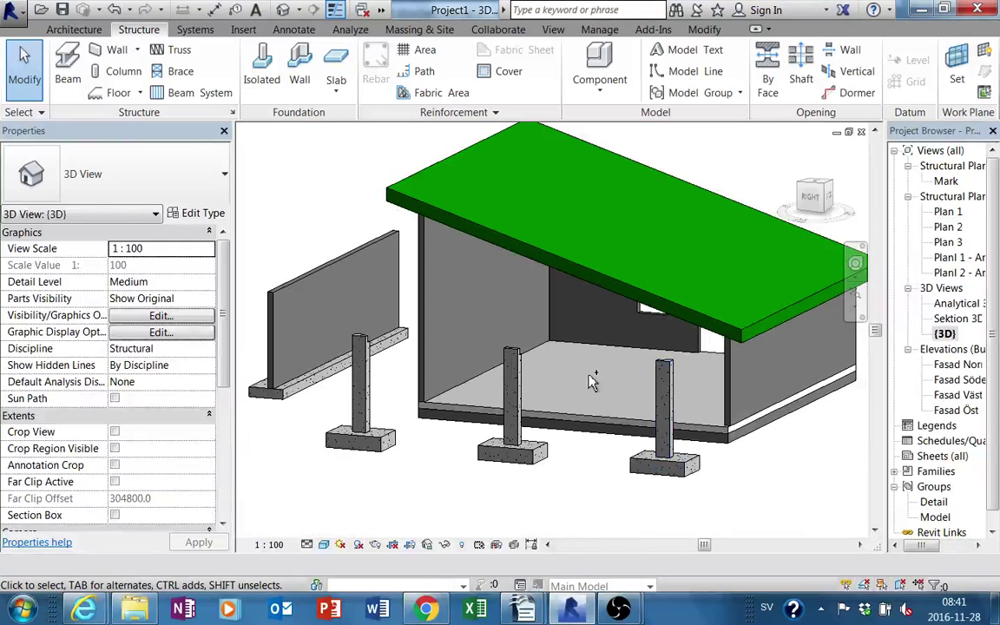
pyautogui.click(461, 544)
# Join the tall end wall with the green sloped roof and exit reveal-hidden mode
pyautogui.moveTo(493, 375)
pyautogui.keyDown('shift'); pyautogui.mouseDown(button='middle')
pyautogui.moveTo(498, 391)
pyautogui.moveTo(352, 183)
pyautogui.mouseUp(button='middle'); pyautogui.keyUp('shift')
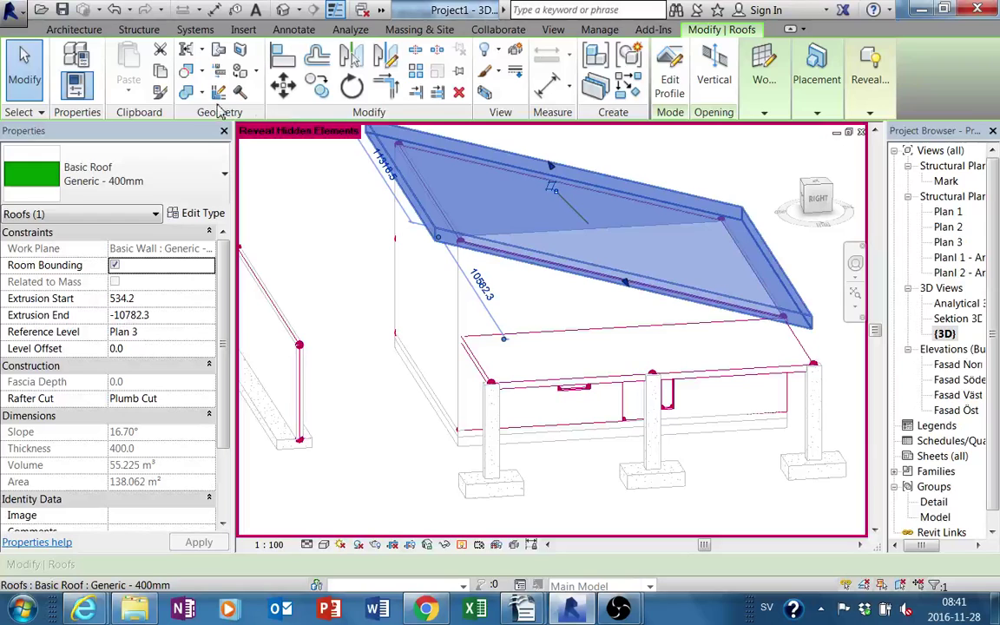
pyautogui.click(185, 92)
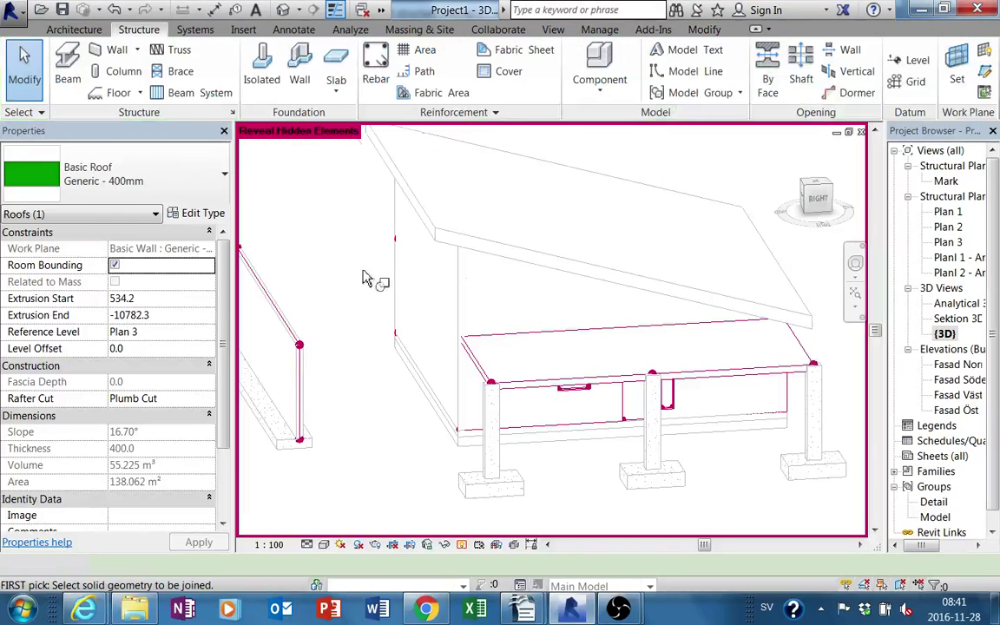
pyautogui.click(459, 304)
pyautogui.click(494, 410)
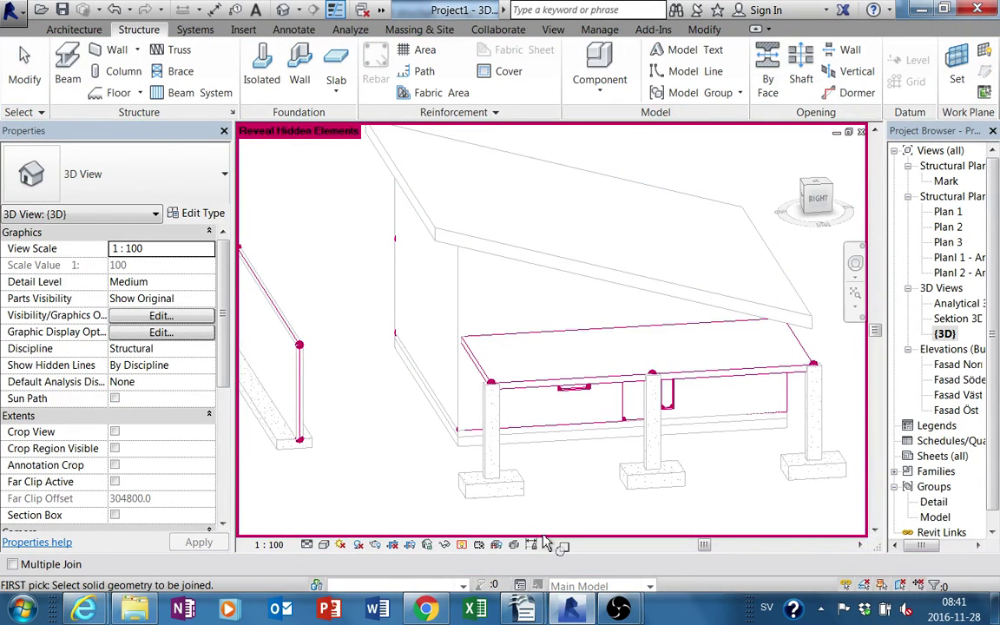
pyautogui.click(460, 547)
pyautogui.moveTo(468, 535)
pyautogui.keyDown('shift'); pyautogui.mouseDown(button='middle')
pyautogui.moveTo(419, 480)
pyautogui.moveTo(412, 446)
pyautogui.moveTo(428, 466)
pyautogui.moveTo(651, 561)
pyautogui.moveTo(535, 477)
pyautogui.moveTo(604, 477)
pyautogui.moveTo(442, 356)
pyautogui.moveTo(400, 336)
pyautogui.moveTo(511, 356)
pyautogui.moveTo(517, 327)
pyautogui.moveTo(633, 347)
pyautogui.moveTo(416, 385)
pyautogui.moveTo(402, 374)
pyautogui.mouseUp(button='middle'); pyautogui.keyUp('shift')
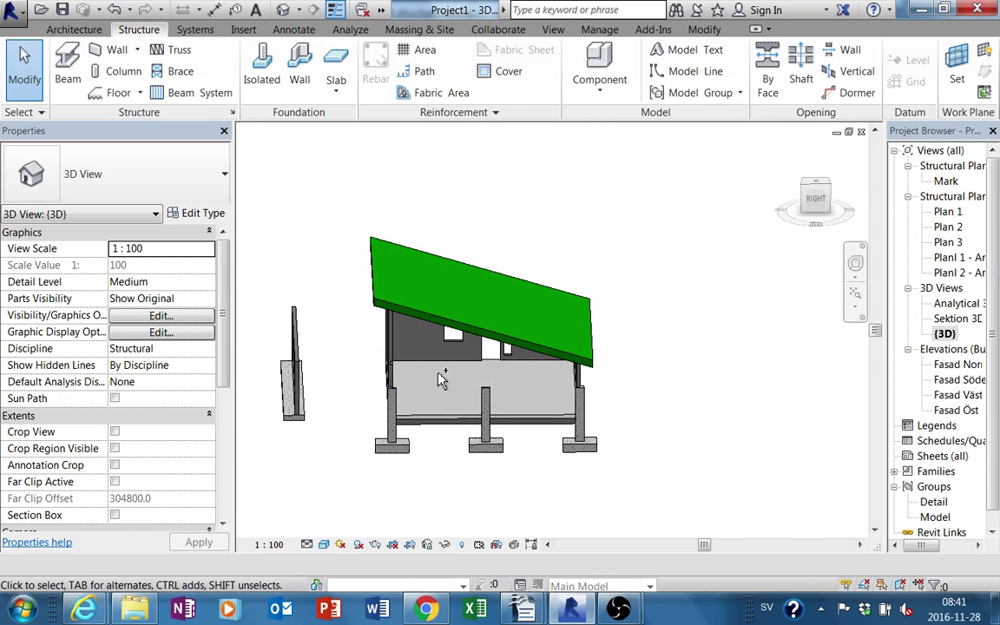
# Inspect the wall, floor slab and roof selections, including a Top view, then turn reveal off
pyautogui.click(461, 544)
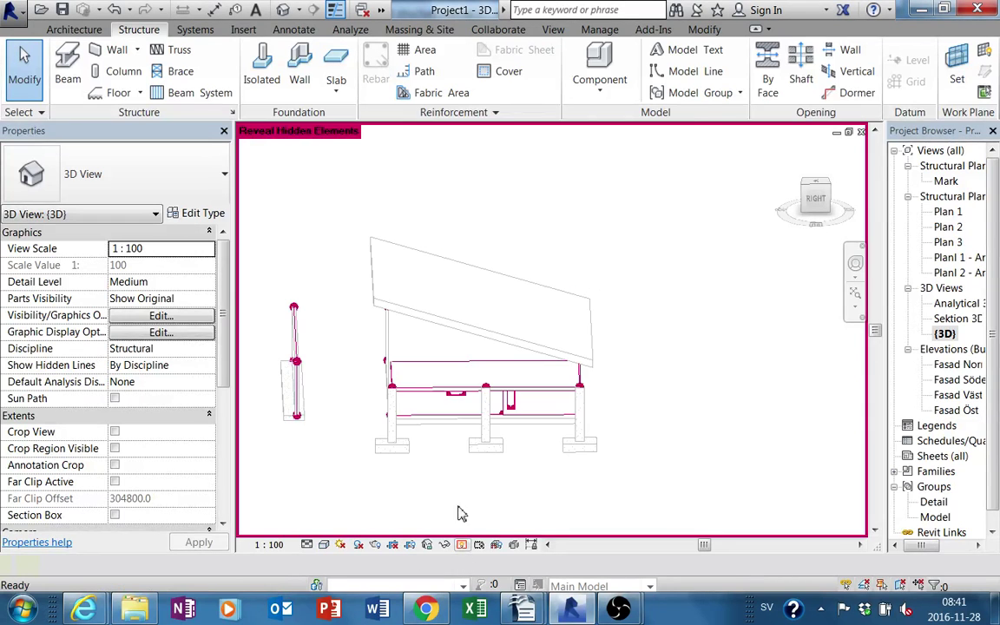
pyautogui.click(471, 404)
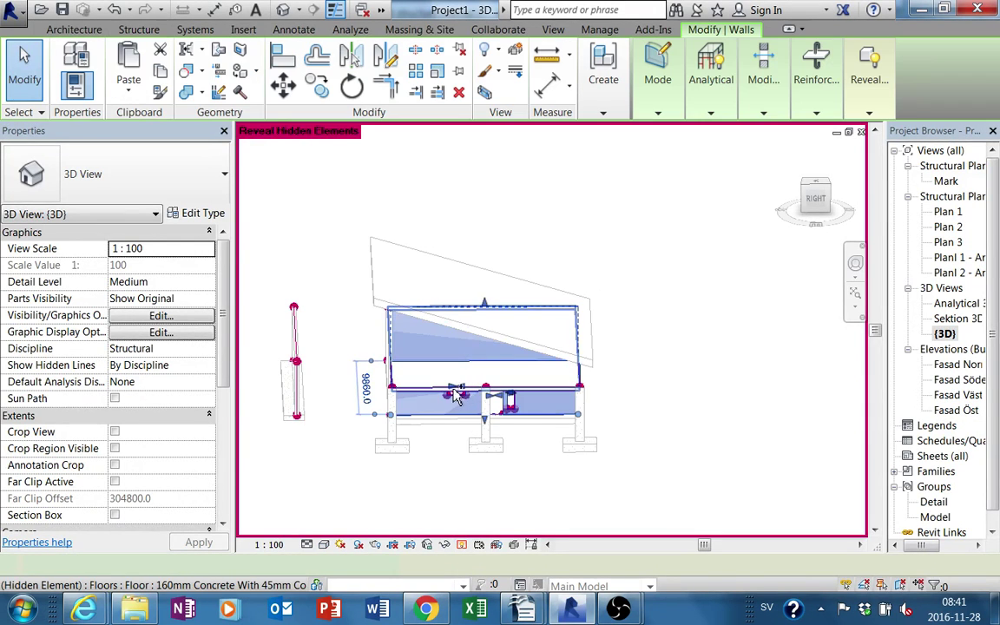
pyautogui.moveTo(471, 405)
pyautogui.keyDown('shift'); pyautogui.mouseDown(button='middle')
pyautogui.moveTo(368, 430)
pyautogui.moveTo(387, 393)
pyautogui.mouseUp(button='middle'); pyautogui.keyUp('shift')
pyautogui.keyDown('ctrl'); pyautogui.click(388, 393); pyautogui.keyUp('ctrl')
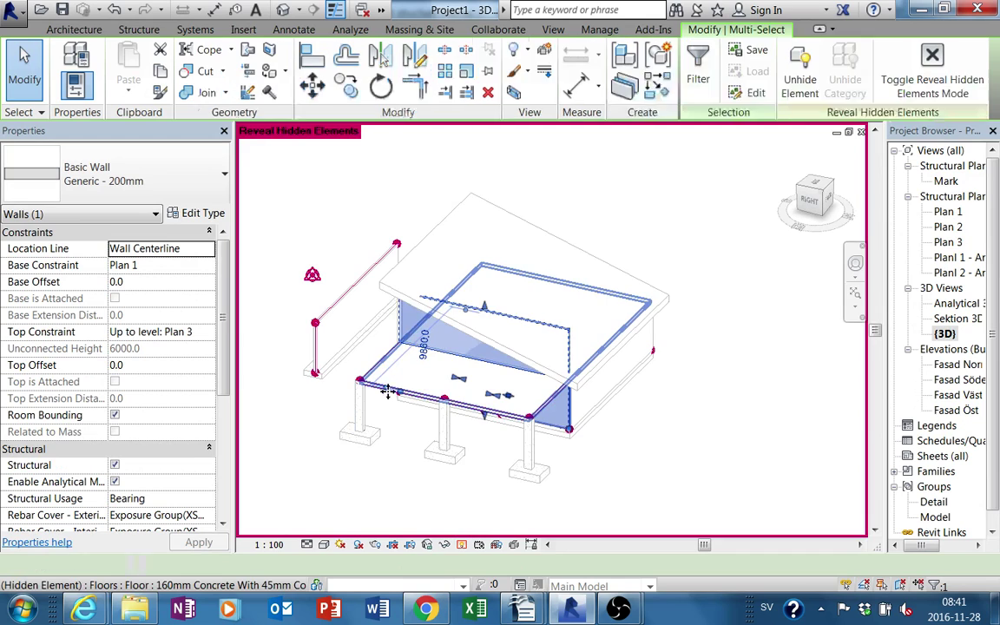
pyautogui.rightClick(404, 389)
pyautogui.click(614, 147)
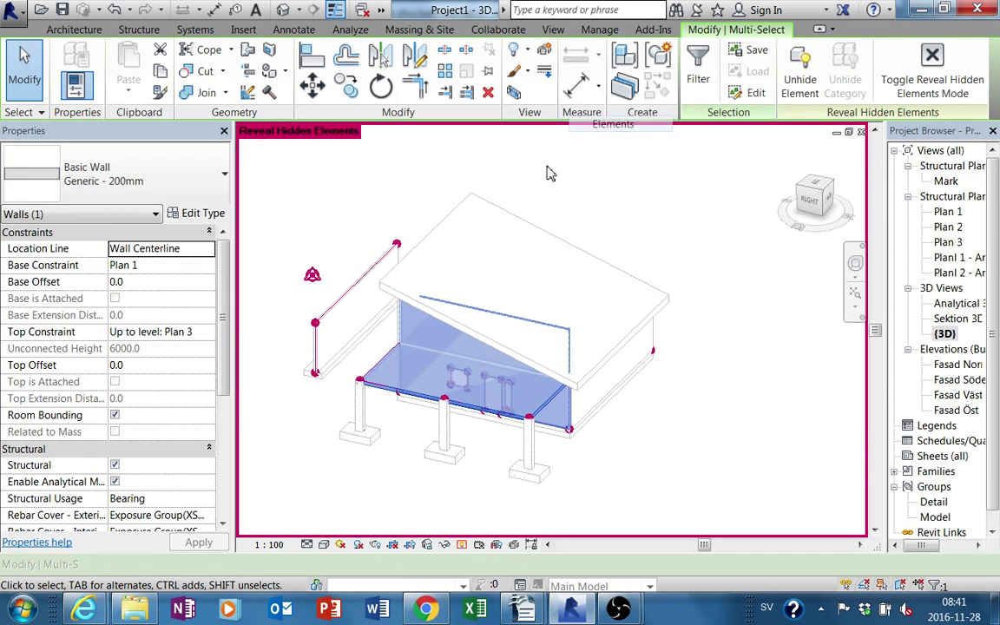
pyautogui.keyDown('shift'); pyautogui.moveTo(347, 314); pyautogui.dragTo(428, 334, button='middle'); pyautogui.keyUp('shift')
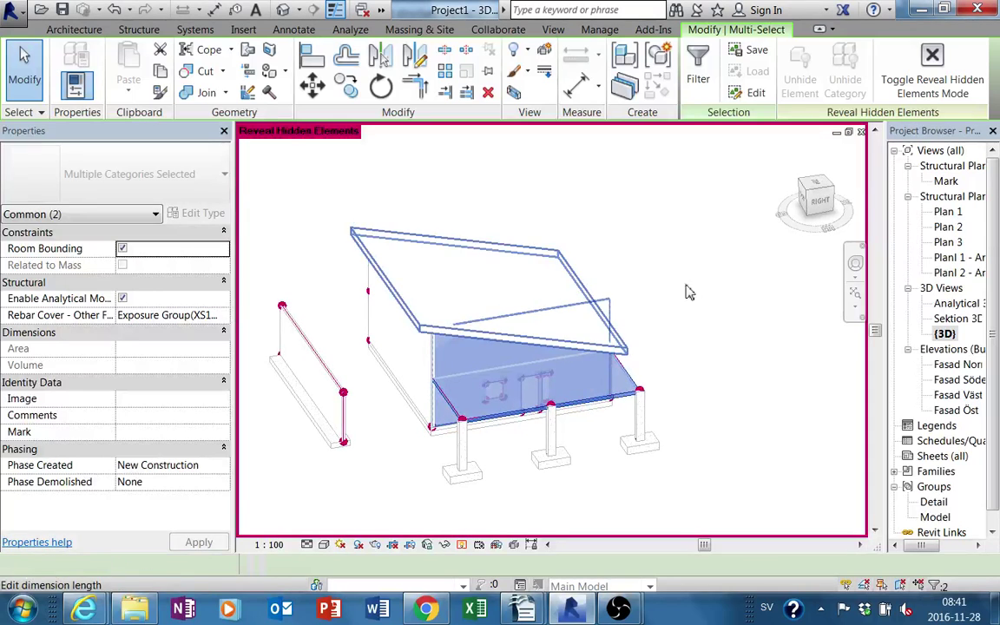
pyautogui.click(608, 304)
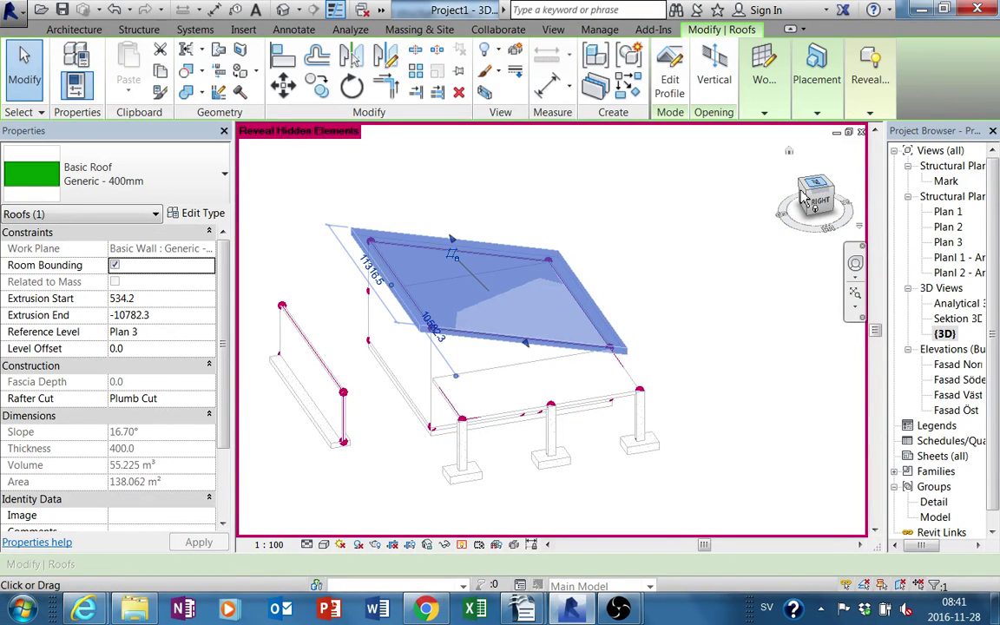
pyautogui.click(803, 198)
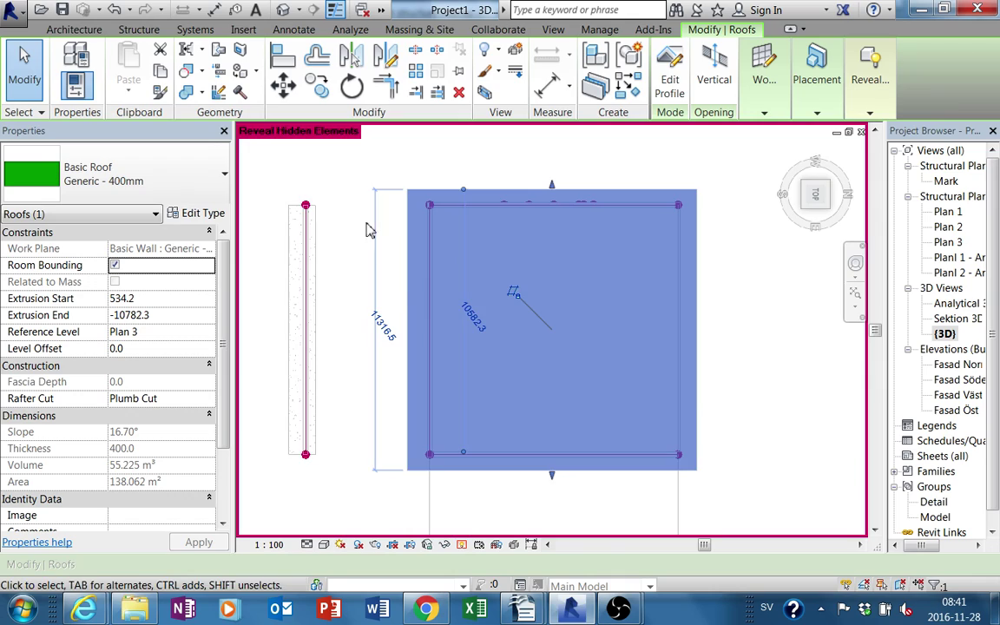
pyautogui.moveTo(368, 230)
pyautogui.keyDown('shift'); pyautogui.mouseDown(button='middle')
pyautogui.moveTo(428, 49)
pyautogui.moveTo(415, 63)
pyautogui.mouseUp(button='middle'); pyautogui.keyUp('shift')
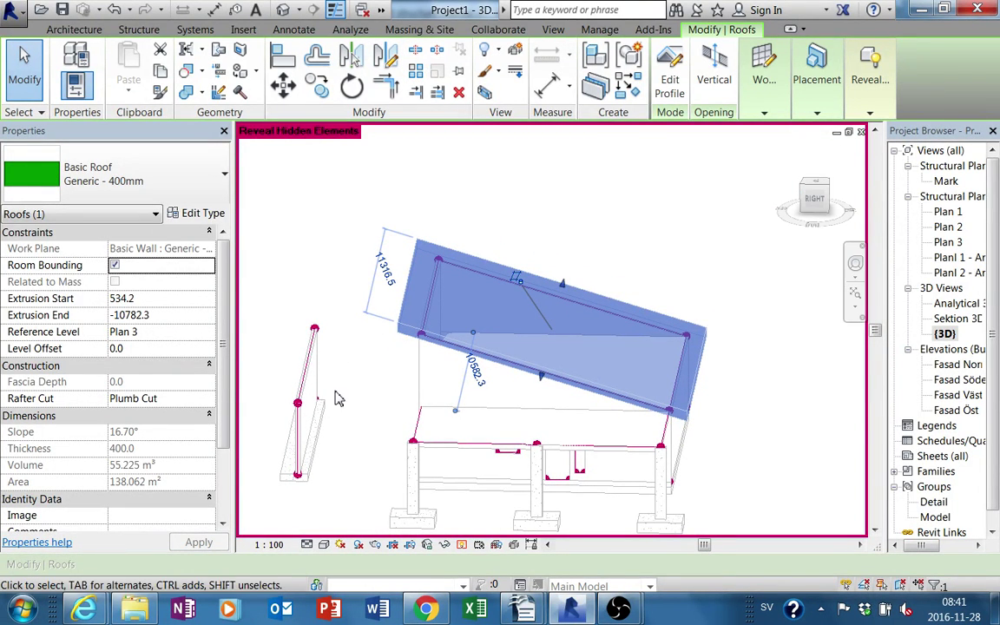
pyautogui.click(722, 315)
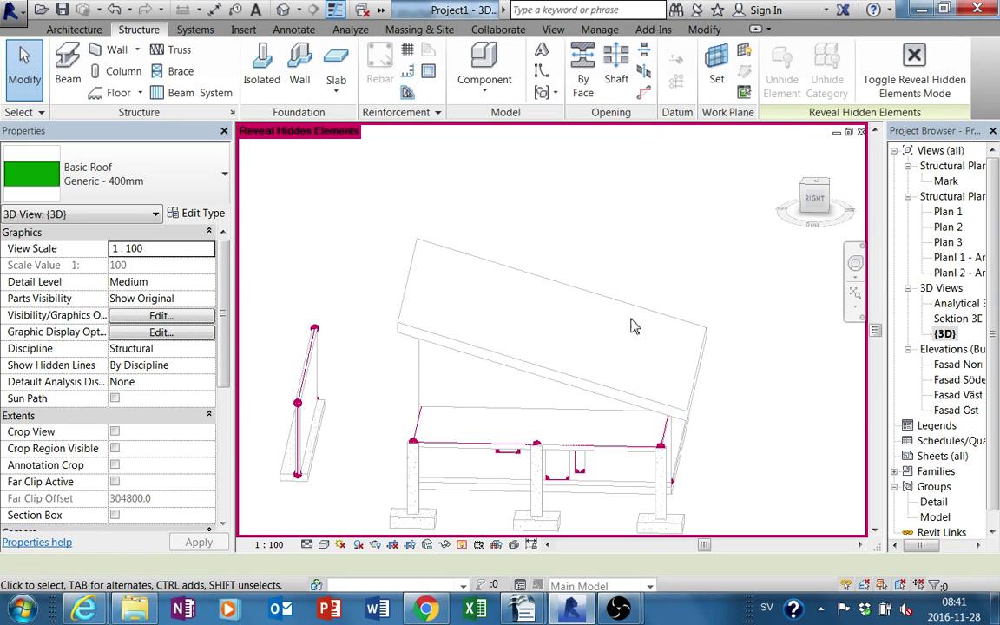
pyautogui.click(461, 544)
pyautogui.keyDown('shift'); pyautogui.moveTo(520, 348); pyautogui.dragTo(475, 272, button='middle'); pyautogui.keyUp('shift')
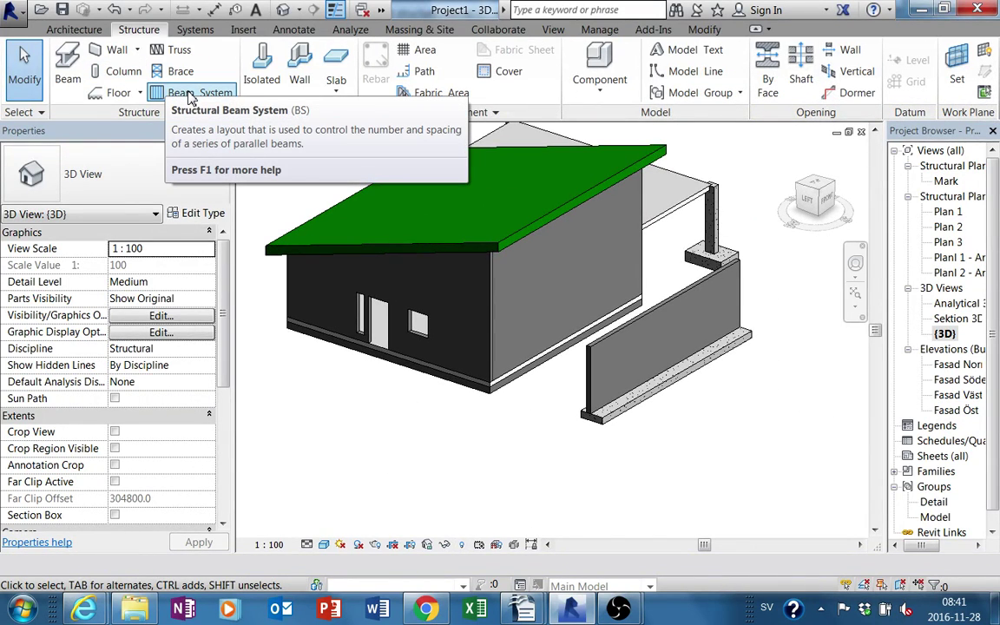
# Start an extrusion roof on the end wall face with Plan 2 as reference level
pyautogui.scroll(1, 124, 39)
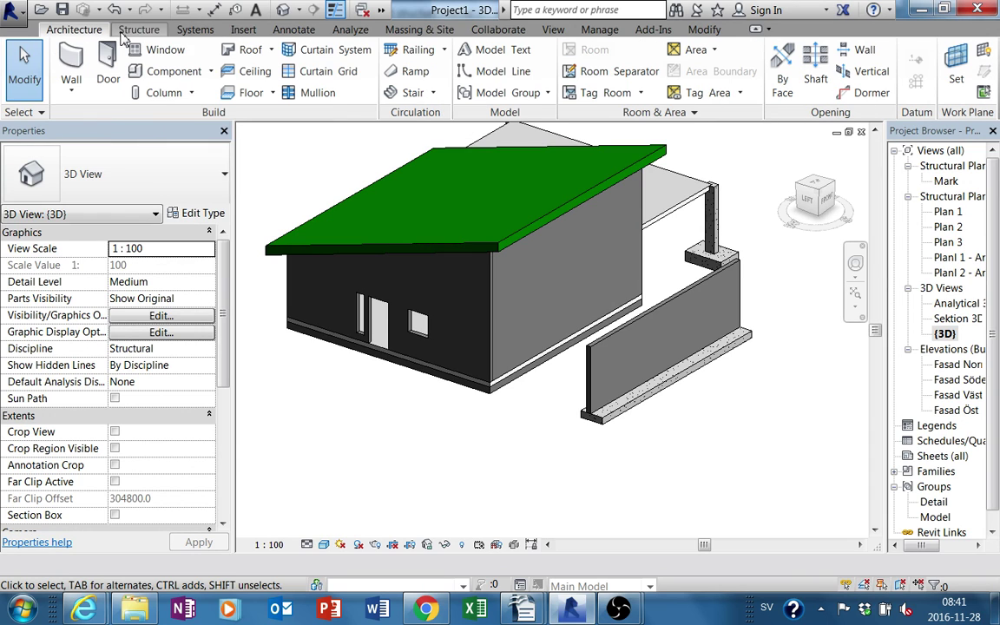
pyautogui.click(271, 50)
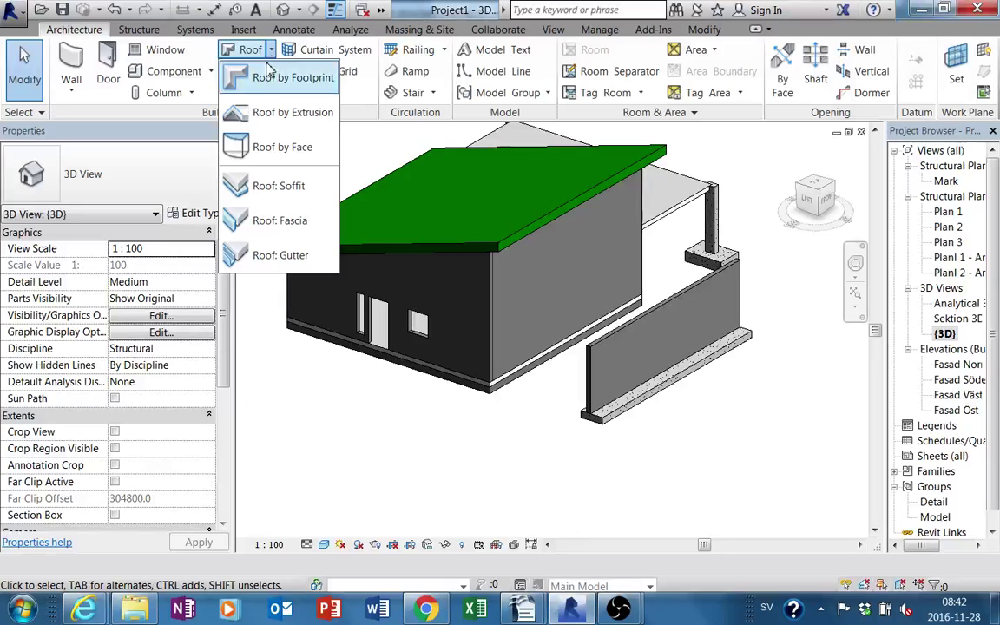
pyautogui.click(278, 112)
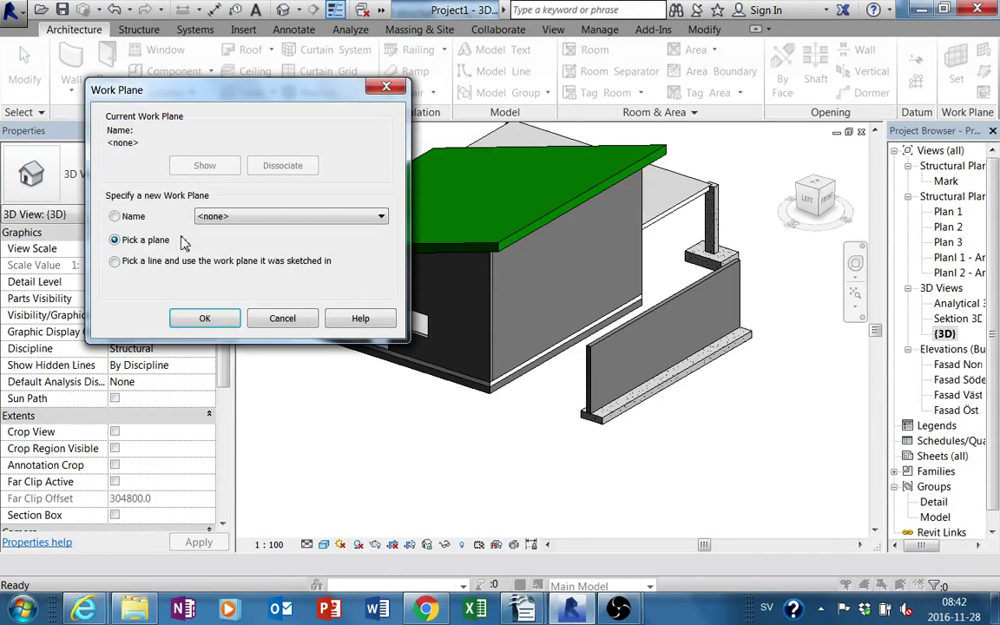
pyautogui.click(230, 326)
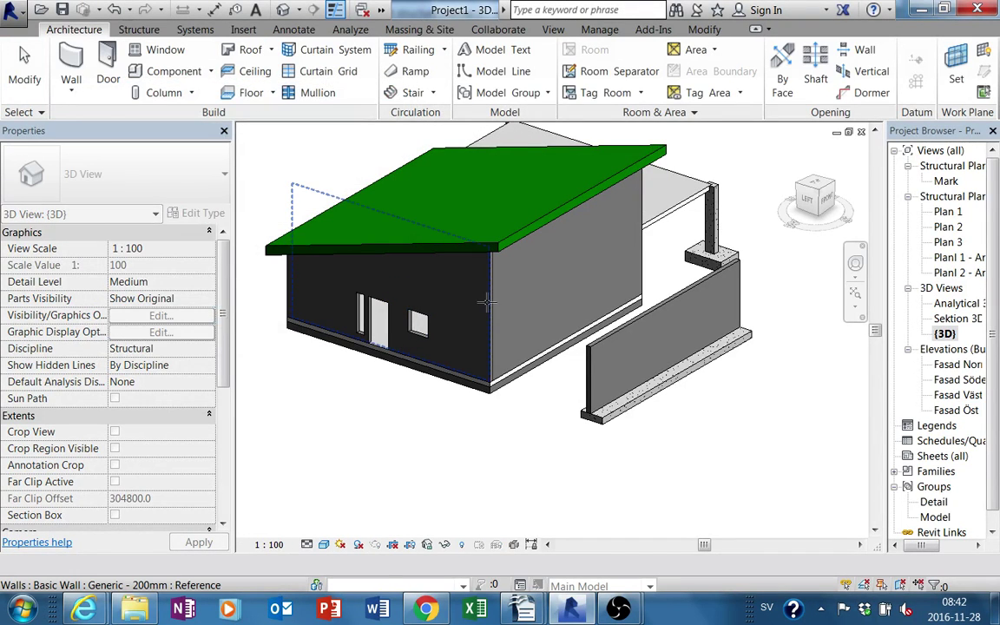
pyautogui.click(492, 382)
pyautogui.click(273, 149)
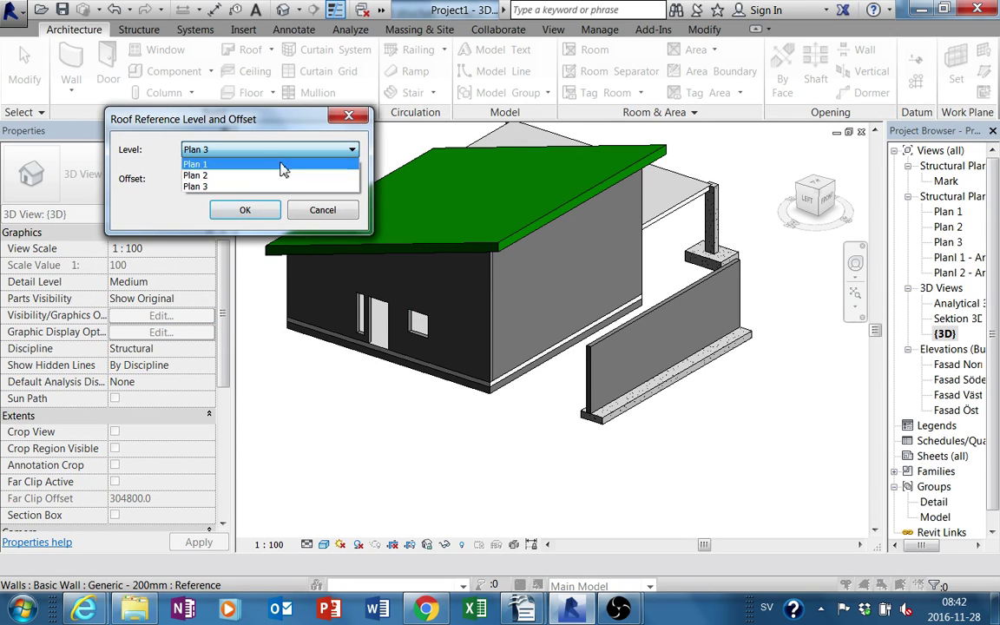
pyautogui.click(243, 176)
pyautogui.click(244, 209)
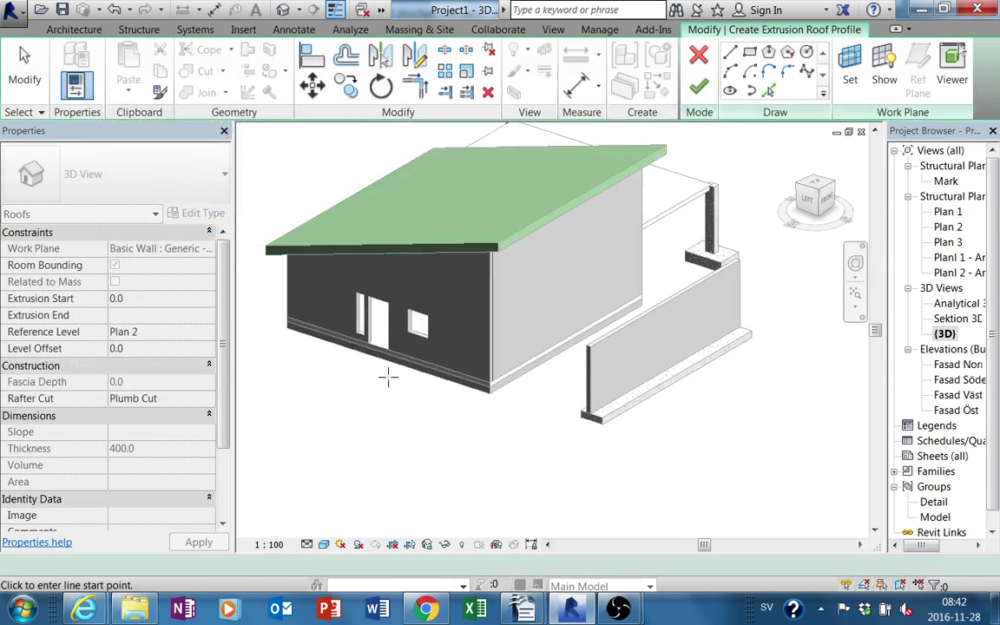
# Draw the 6800 mm profile line at 21° from the wall top to the post and finish the roof
pyautogui.click(811, 202)
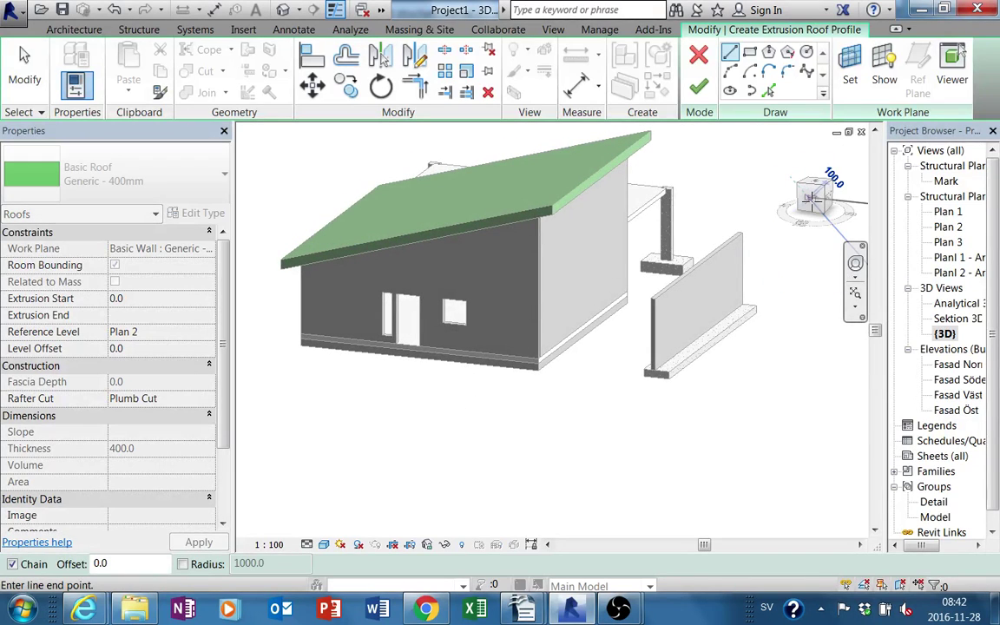
pyautogui.click(813, 206)
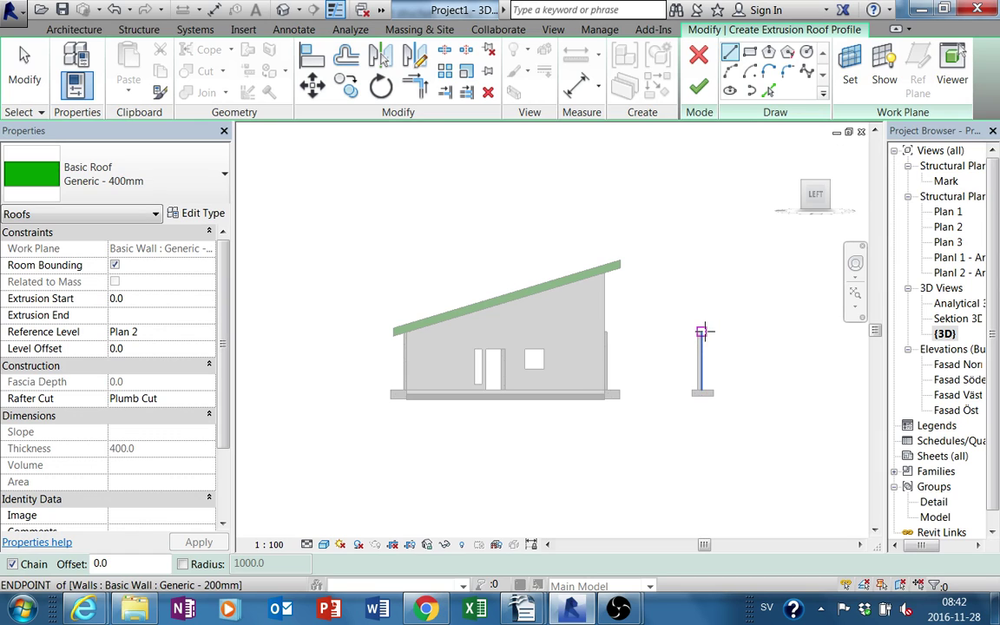
pyautogui.click(702, 331)
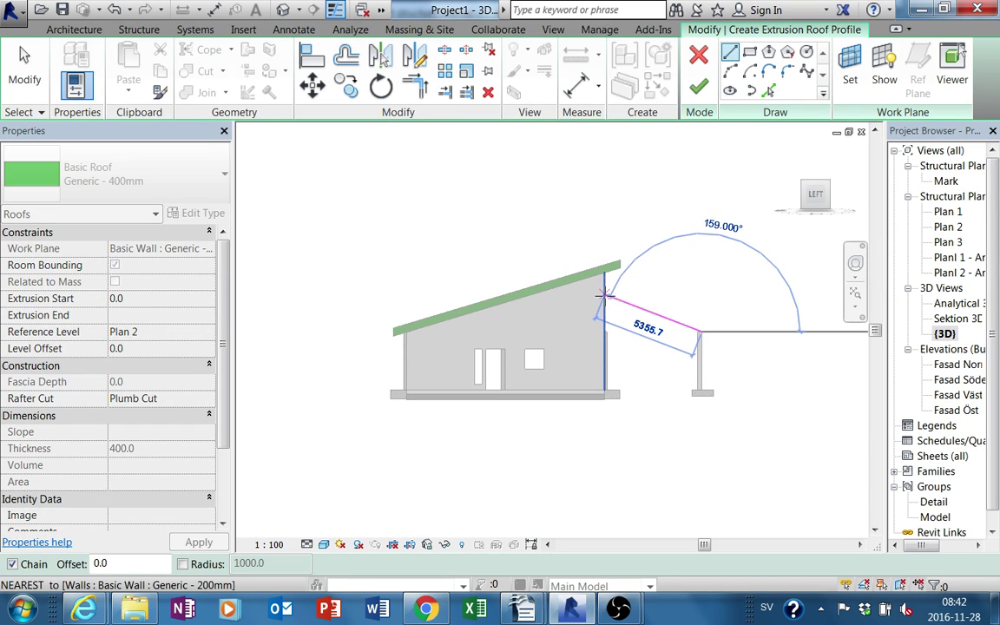
pyautogui.click(652, 332)
pyautogui.scroll(3, 648, 346)
pyautogui.scroll(3, 509, 315)
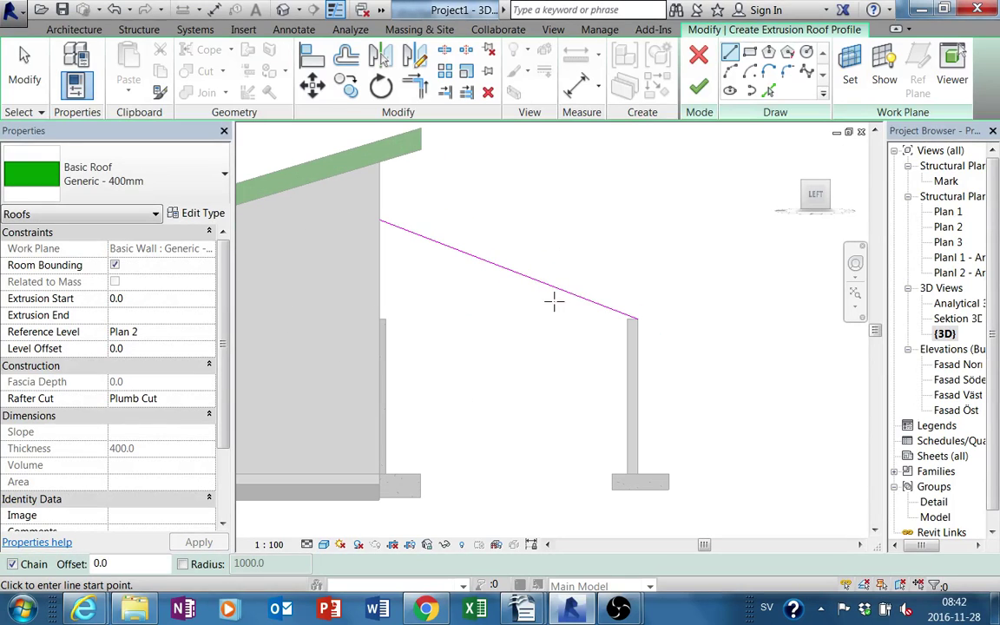
pyautogui.press('Escape')
pyautogui.click(582, 307)
pyautogui.moveTo(636, 321); pyautogui.dragTo(706, 347)
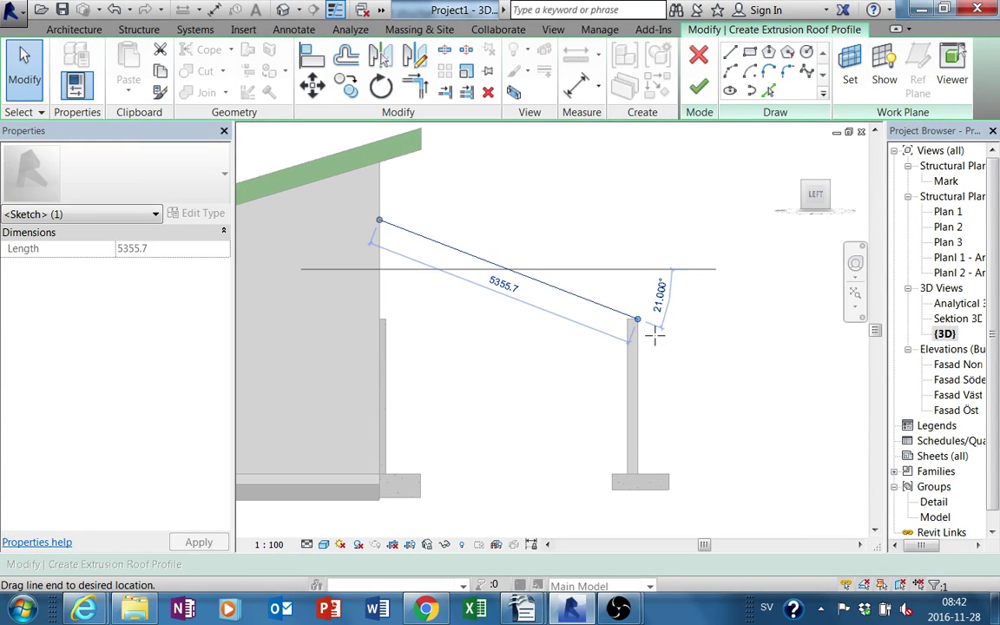
pyautogui.keyDown('shift'); pyautogui.moveTo(629, 356); pyautogui.dragTo(542, 386); pyautogui.keyUp('shift')
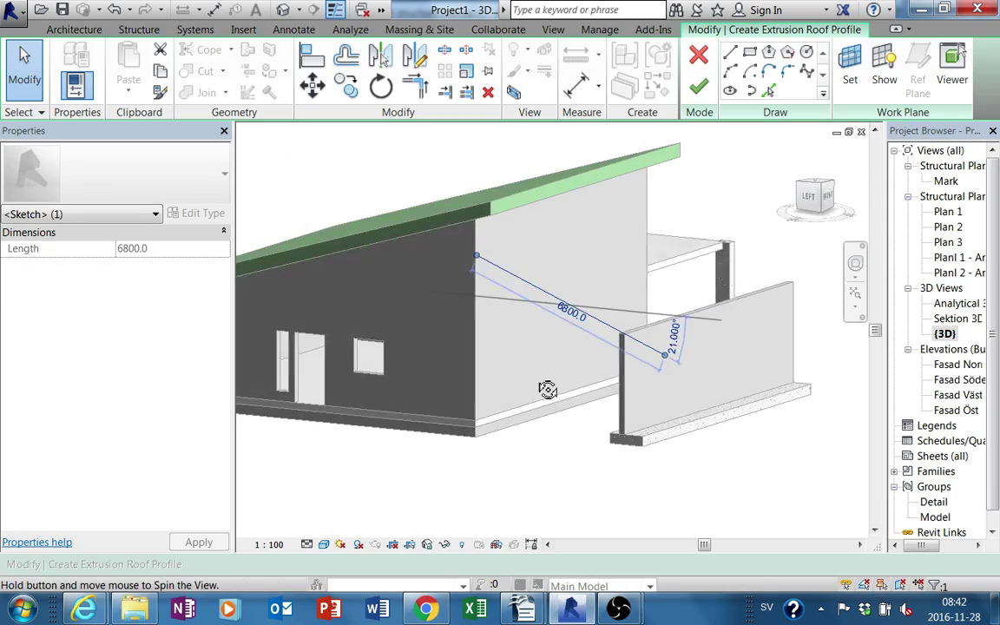
pyautogui.moveTo(551, 371)
pyautogui.keyDown('shift'); pyautogui.mouseDown(button='middle')
pyautogui.moveTo(433, 432)
pyautogui.moveTo(398, 551)
pyautogui.moveTo(632, 379)
pyautogui.moveTo(486, 418)
pyautogui.moveTo(505, 376)
pyautogui.moveTo(607, 501)
pyautogui.mouseUp(button='middle'); pyautogui.keyUp('shift')
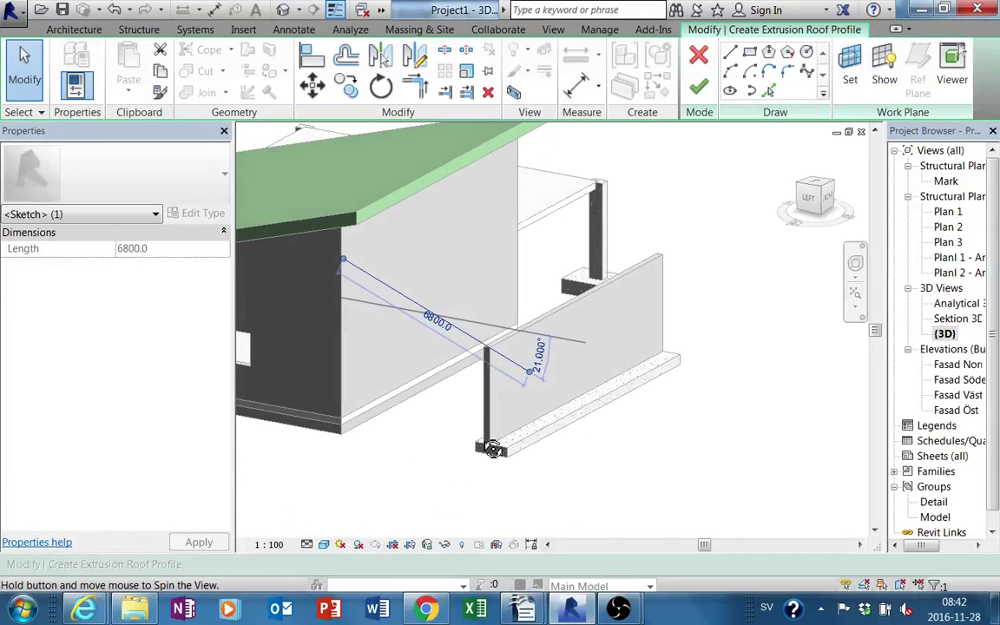
pyautogui.click(755, 166)
pyautogui.click(698, 87)
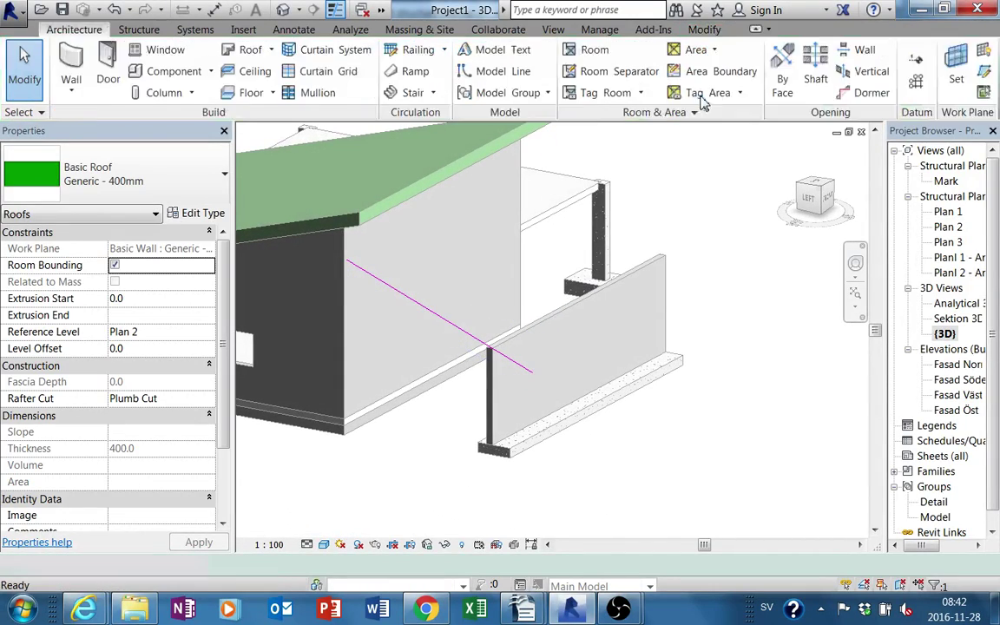
# Move the new 21° roof so its underside snaps onto the column top
pyautogui.moveTo(521, 347)
pyautogui.keyDown('shift'); pyautogui.mouseDown(button='middle')
pyautogui.moveTo(555, 386)
pyautogui.moveTo(598, 352)
pyautogui.moveTo(585, 332)
pyautogui.moveTo(638, 334)
pyautogui.moveTo(660, 310)
pyautogui.mouseUp(button='middle'); pyautogui.keyUp('shift')
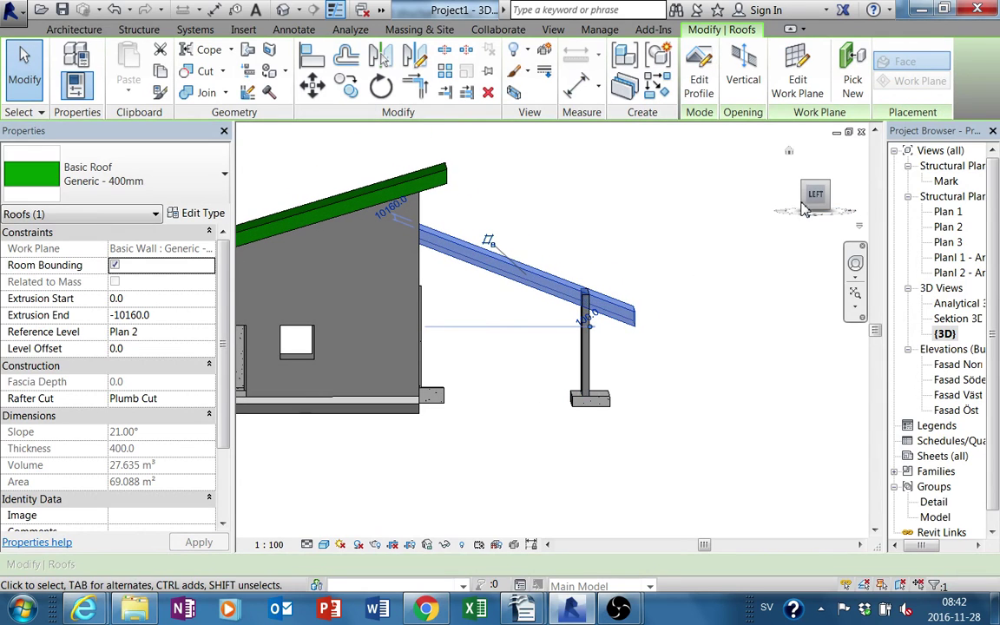
pyautogui.scroll(3, 602, 335)
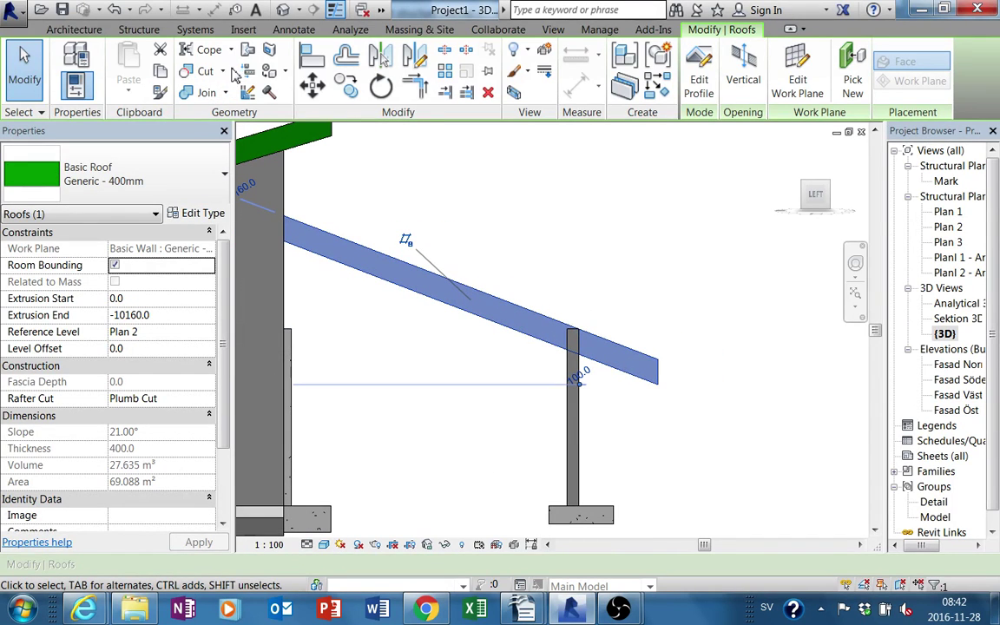
pyautogui.click(314, 86)
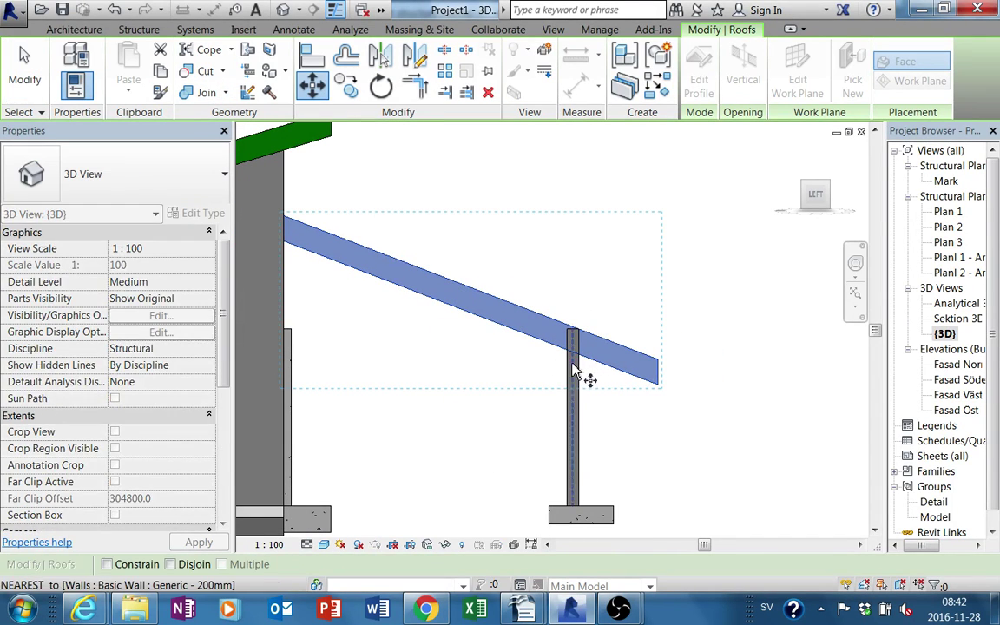
pyautogui.click(568, 356)
pyautogui.click(572, 329)
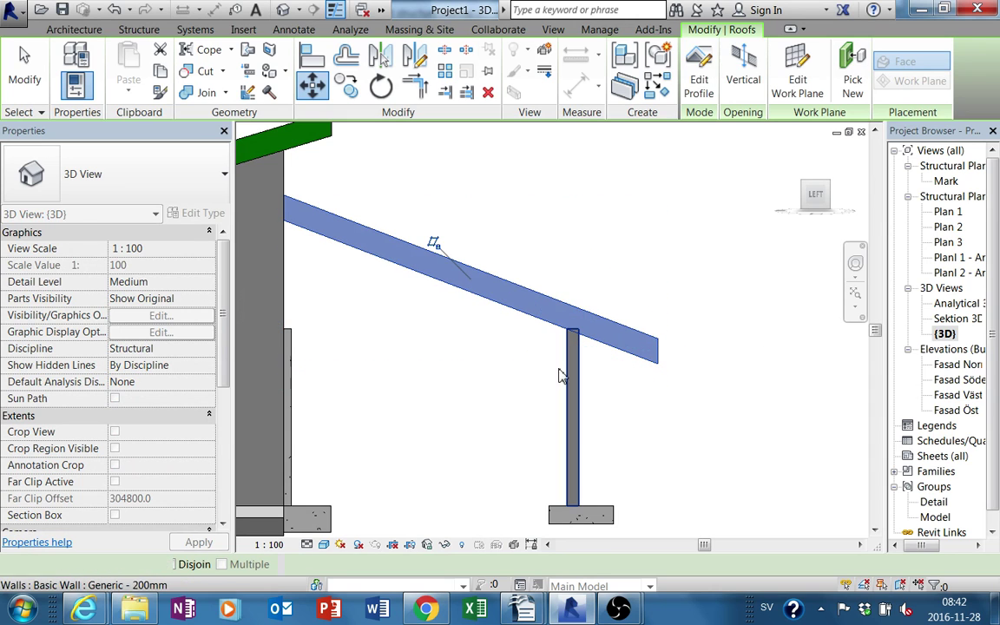
pyautogui.click(520, 400)
pyautogui.moveTo(486, 398)
pyautogui.keyDown('shift'); pyautogui.mouseDown(button='middle')
pyautogui.moveTo(272, 433)
pyautogui.moveTo(156, 417)
pyautogui.moveTo(167, 448)
pyautogui.moveTo(598, 548)
pyautogui.moveTo(642, 434)
pyautogui.moveTo(480, 379)
pyautogui.moveTo(461, 402)
pyautogui.moveTo(458, 456)
pyautogui.mouseUp(button='middle'); pyautogui.keyUp('shift')
pyautogui.scroll(-2, 458, 455)
pyautogui.scroll(-1, 451, 432)
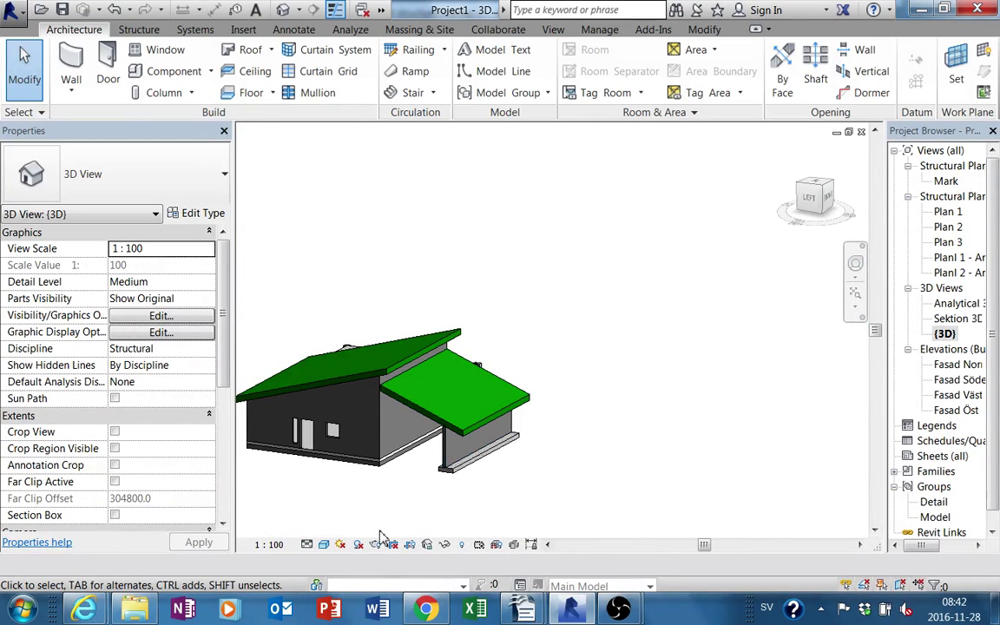
# Select the 160mm concrete floor slab under the house
pyautogui.scroll(3, 394, 483)
pyautogui.click(371, 433)
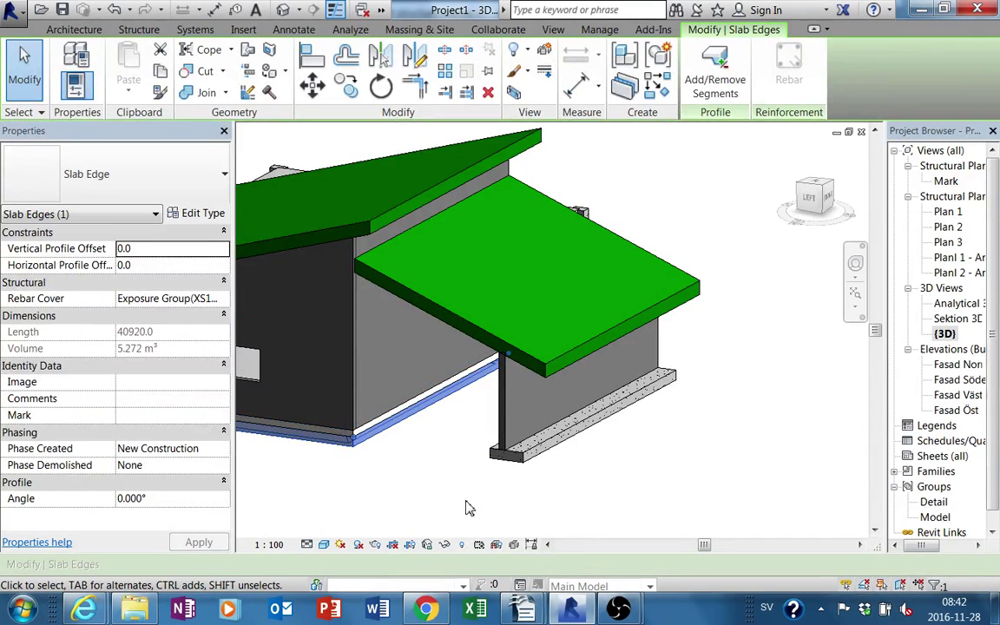
pyautogui.click(432, 444)
pyautogui.click(417, 406)
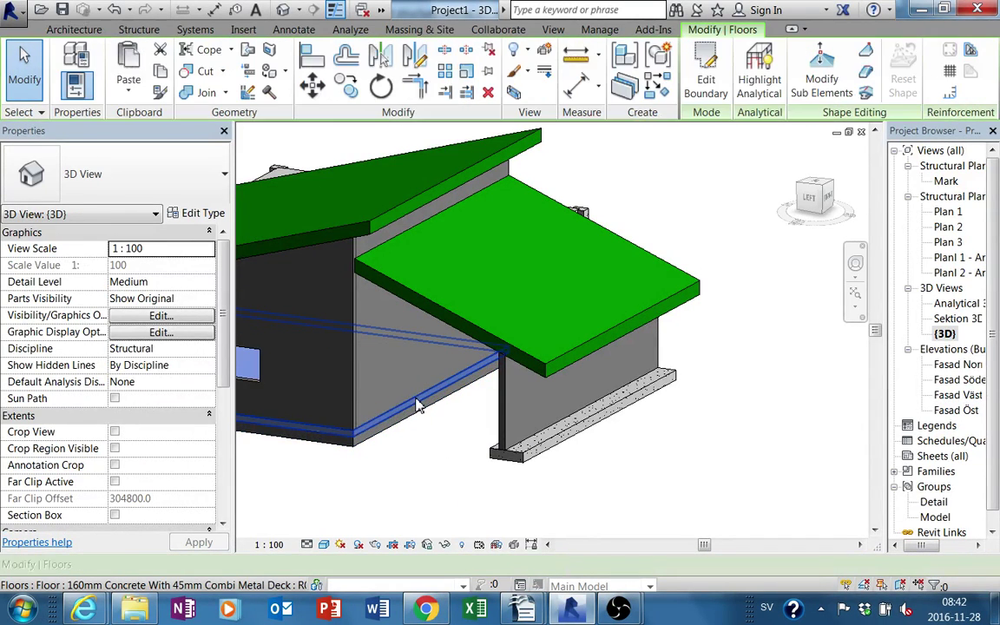
# Drag the floor slab out to open ground to the right of the house
pyautogui.scroll(-3, 425, 412)
pyautogui.moveTo(431, 417)
pyautogui.mouseDown(button='middle')
pyautogui.moveTo(491, 320)
pyautogui.moveTo(516, 372)
pyautogui.moveTo(450, 406)
pyautogui.moveTo(412, 373)
pyautogui.mouseUp(button='middle')
pyautogui.scroll(-3, 468, 318)
pyautogui.scroll(-1, 466, 319)
pyautogui.scroll(2, 499, 358)
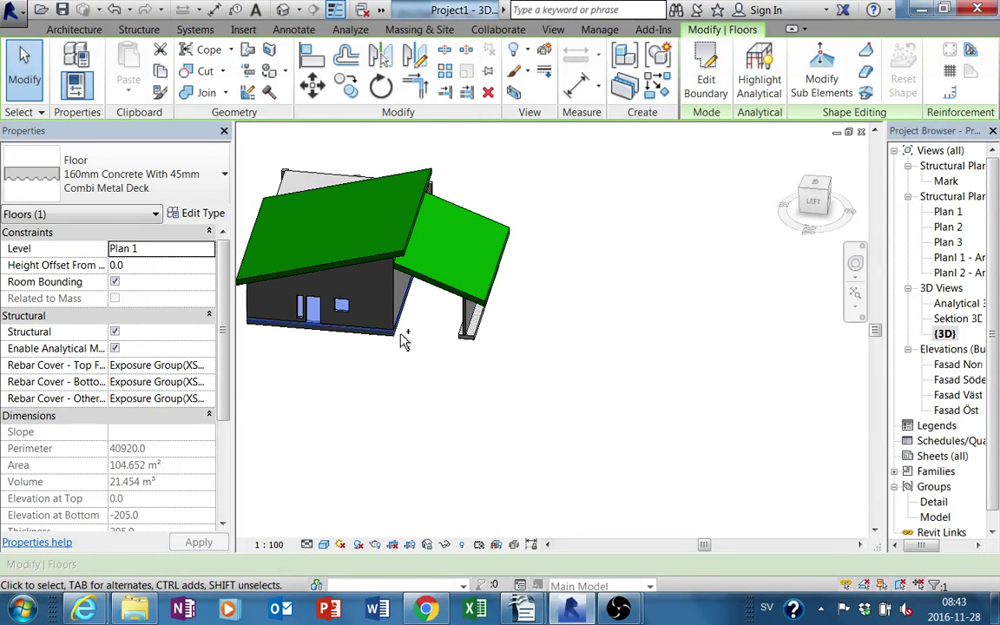
pyautogui.moveTo(601, 370); pyautogui.dragTo(763, 379)
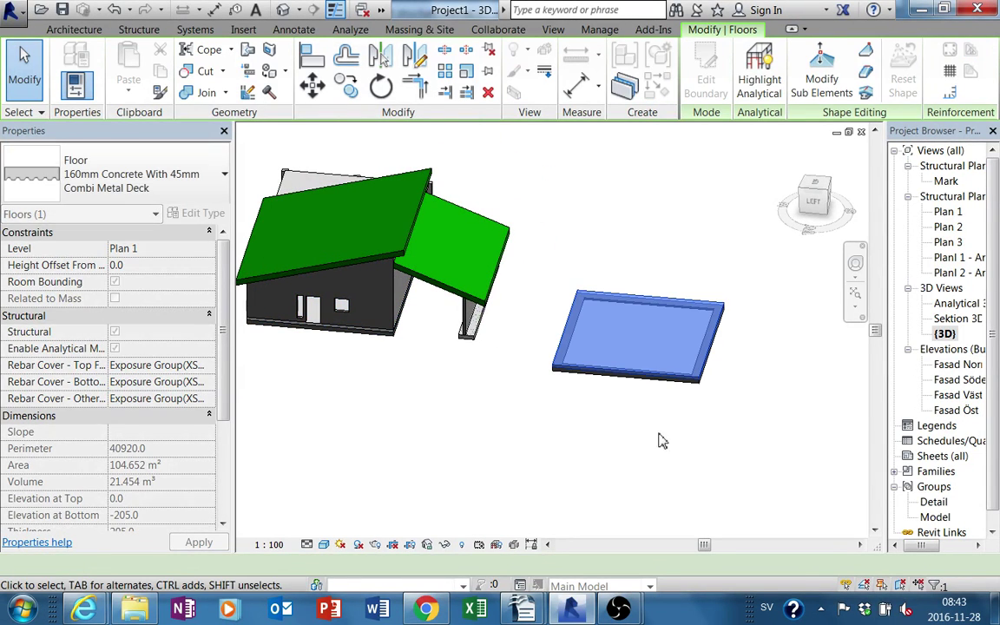
pyautogui.click(642, 448)
# From an elevated side view, reselect the moved floor slab
pyautogui.keyDown('shift'); pyautogui.moveTo(652, 451); pyautogui.dragTo(654, 346, button='middle'); pyautogui.keyUp('shift')
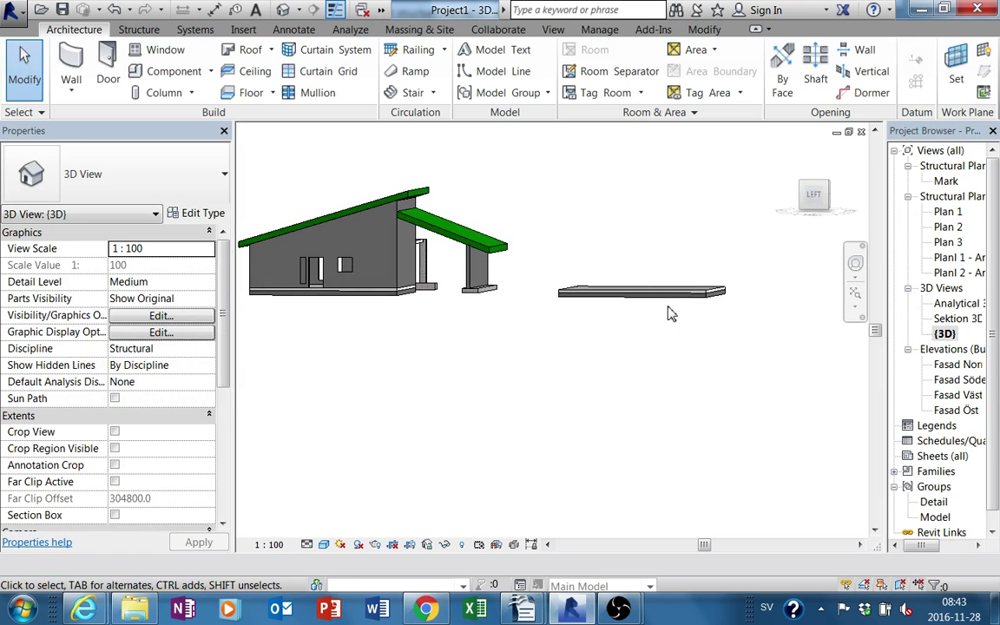
pyautogui.click(671, 309)
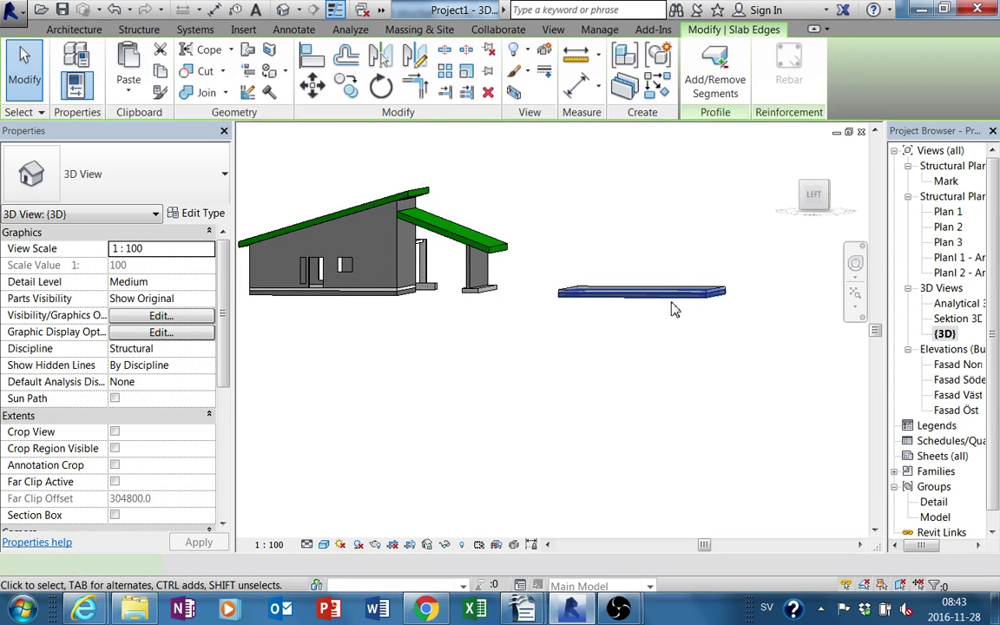
pyautogui.click(732, 367)
pyautogui.moveTo(694, 349)
pyautogui.keyDown('shift'); pyautogui.mouseDown(button='middle')
pyautogui.moveTo(699, 381)
pyautogui.moveTo(662, 466)
pyautogui.moveTo(641, 480)
pyautogui.mouseUp(button='middle'); pyautogui.keyUp('shift')
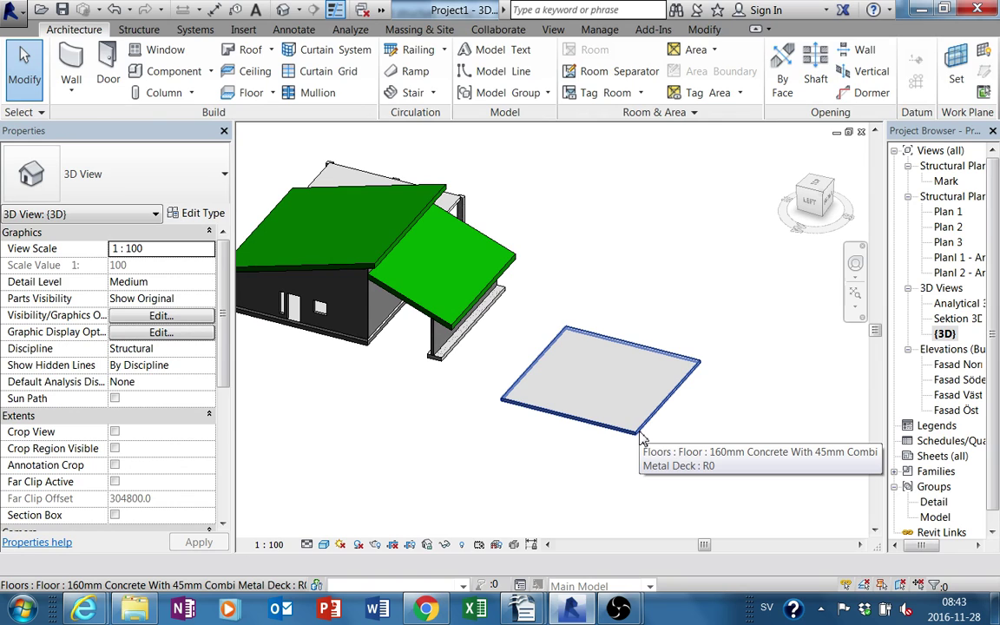
pyautogui.click(640, 437)
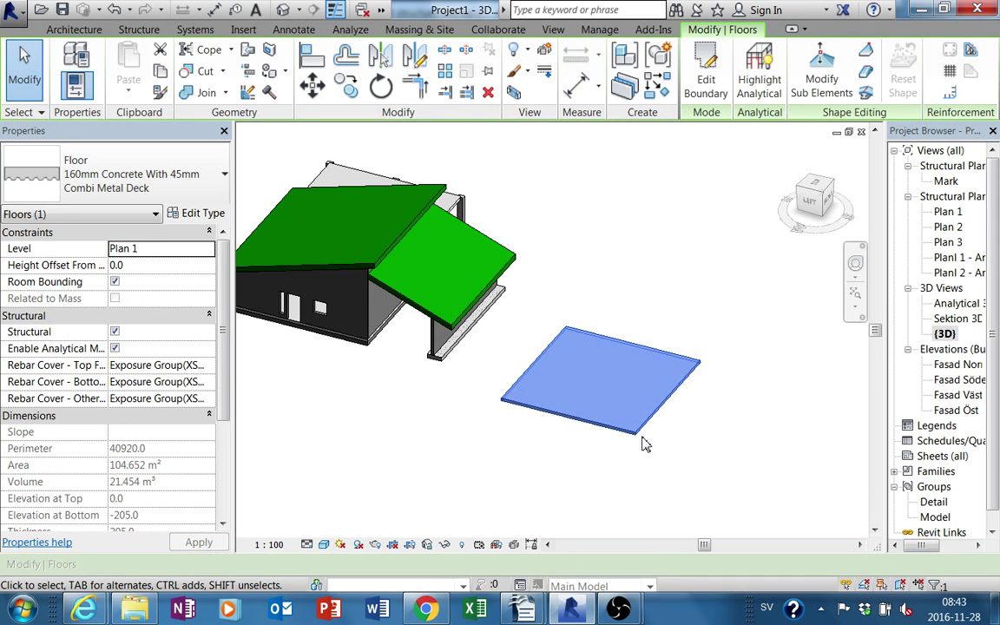
# Raise the slab's back edge to elevation 3700 using Modify Sub Elements
pyautogui.click(838, 73)
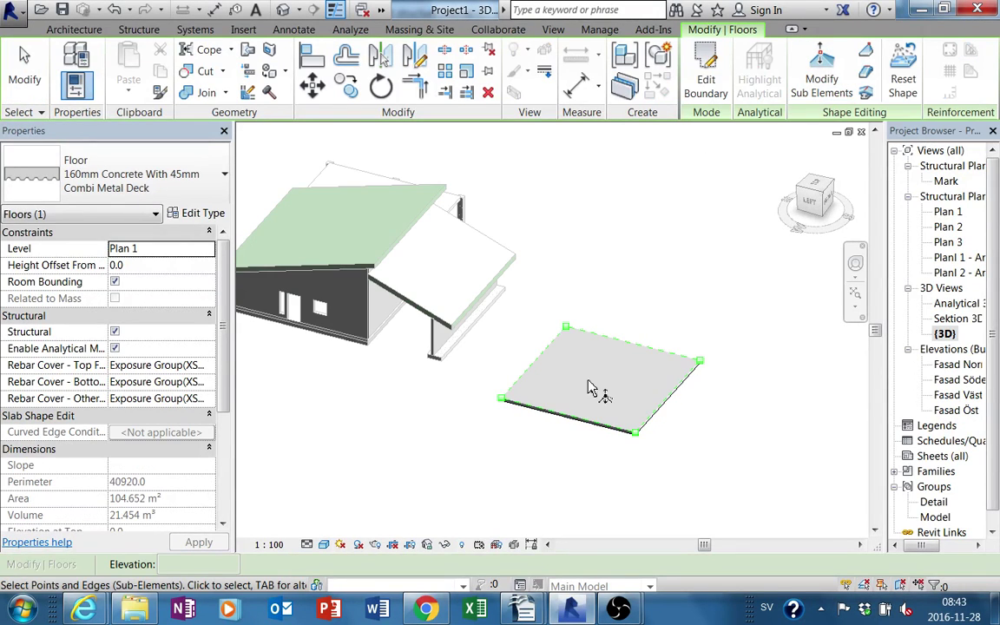
pyautogui.click(533, 375)
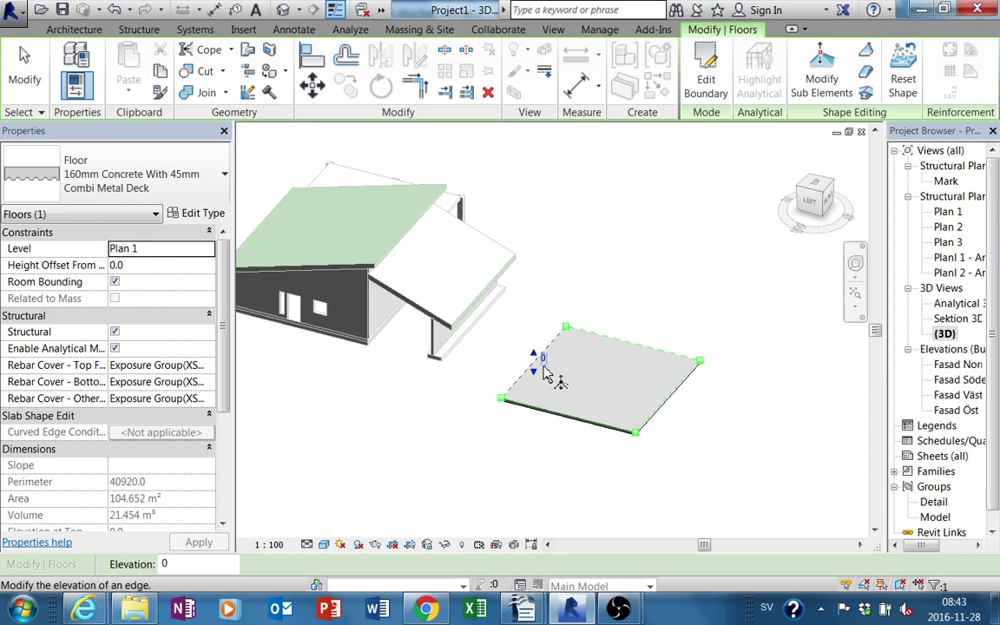
pyautogui.click(536, 328)
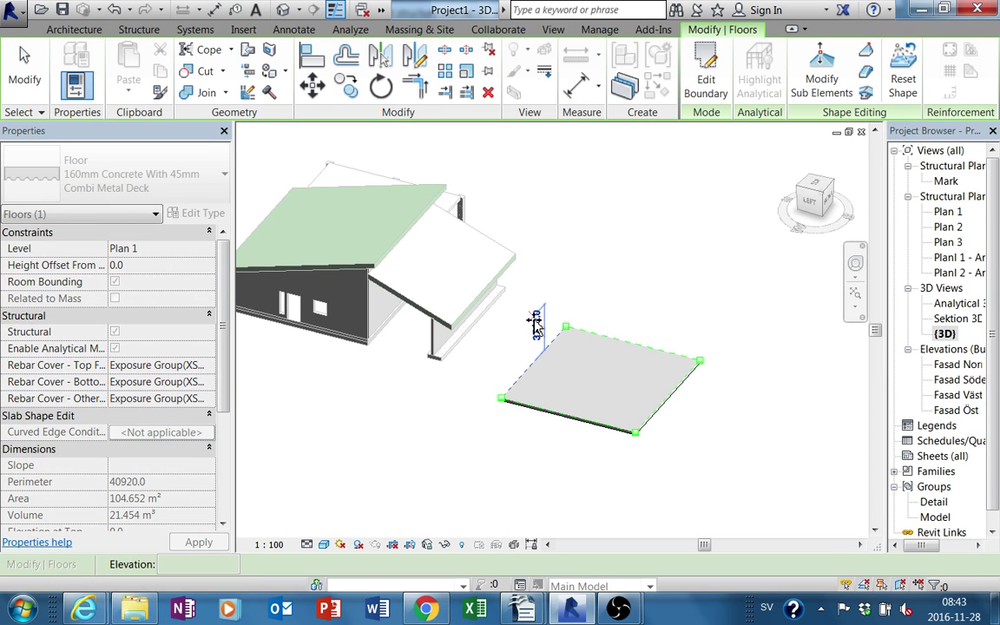
pyautogui.write('3700')
pyautogui.press('Return')
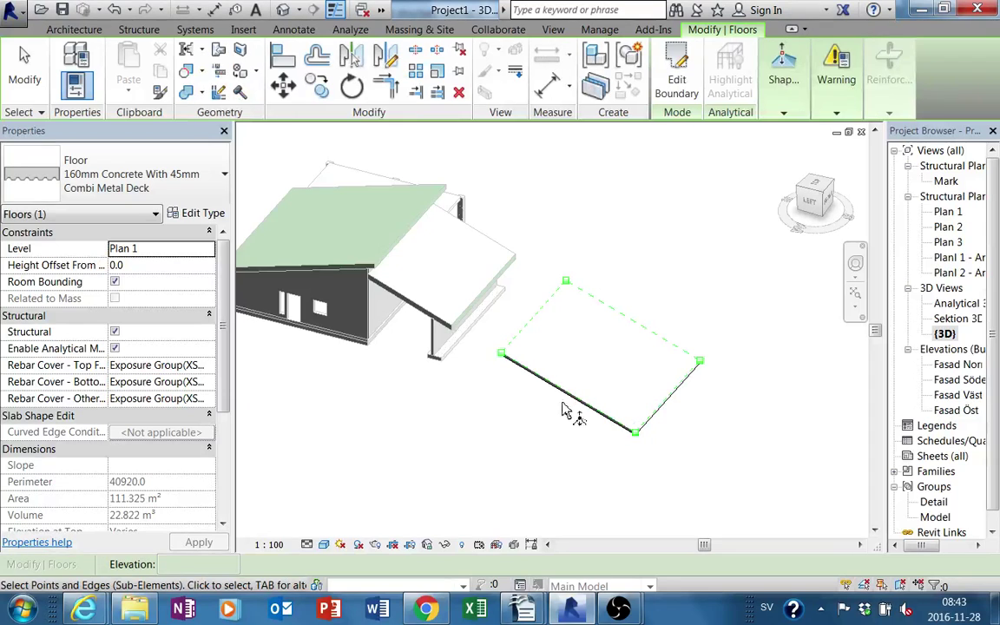
# Drag the raised slab corner up toward 6300 and higher, then back to a shallower slope
pyautogui.moveTo(562, 414)
pyautogui.keyDown('shift'); pyautogui.mouseDown(button='middle')
pyautogui.moveTo(579, 403)
pyautogui.moveTo(607, 324)
pyautogui.moveTo(653, 268)
pyautogui.moveTo(668, 279)
pyautogui.moveTo(660, 332)
pyautogui.moveTo(642, 348)
pyautogui.moveTo(652, 361)
pyautogui.moveTo(696, 362)
pyautogui.mouseUp(button='middle'); pyautogui.keyUp('shift')
pyautogui.scroll(-3, 620, 357)
pyautogui.moveTo(620, 357)
pyautogui.keyDown('shift'); pyautogui.mouseDown(button='middle')
pyautogui.moveTo(627, 363)
pyautogui.moveTo(599, 372)
pyautogui.mouseUp(button='middle'); pyautogui.keyUp('shift')
pyautogui.click(509, 310)
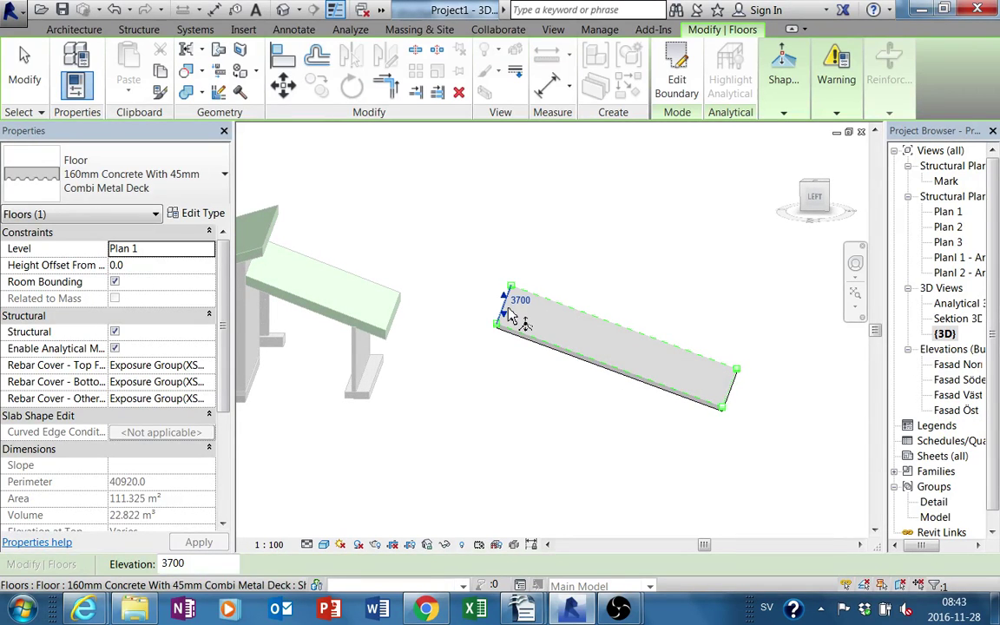
pyautogui.moveTo(508, 311); pyautogui.dragTo(530, 206)
pyautogui.moveTo(551, 137); pyautogui.dragTo(551, 139)
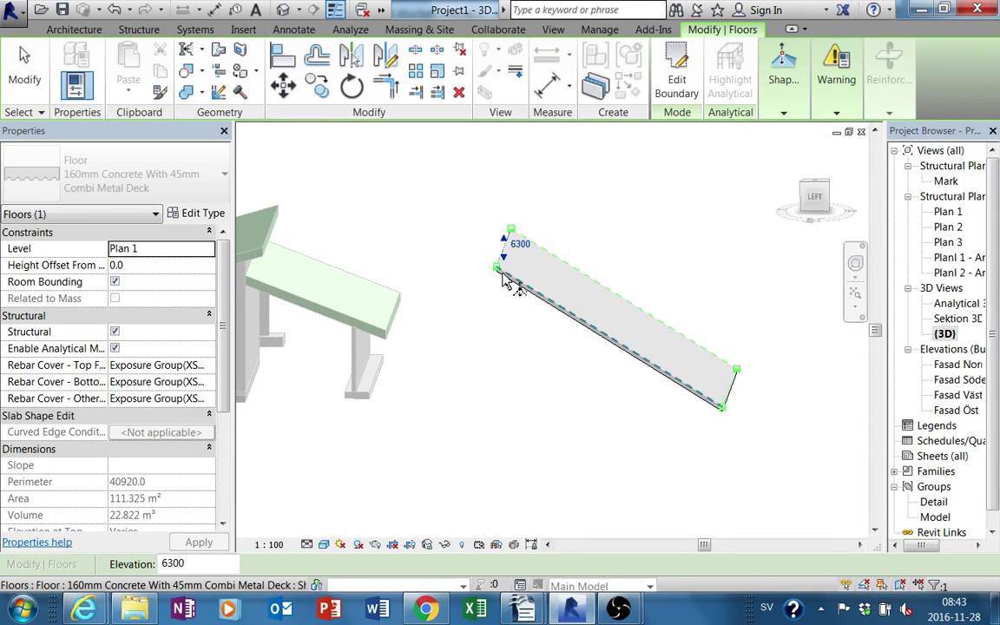
pyautogui.moveTo(513, 283)
pyautogui.keyDown('shift'); pyautogui.mouseDown(button='middle')
pyautogui.moveTo(424, 368)
pyautogui.moveTo(444, 369)
pyautogui.mouseUp(button='middle'); pyautogui.keyUp('shift')
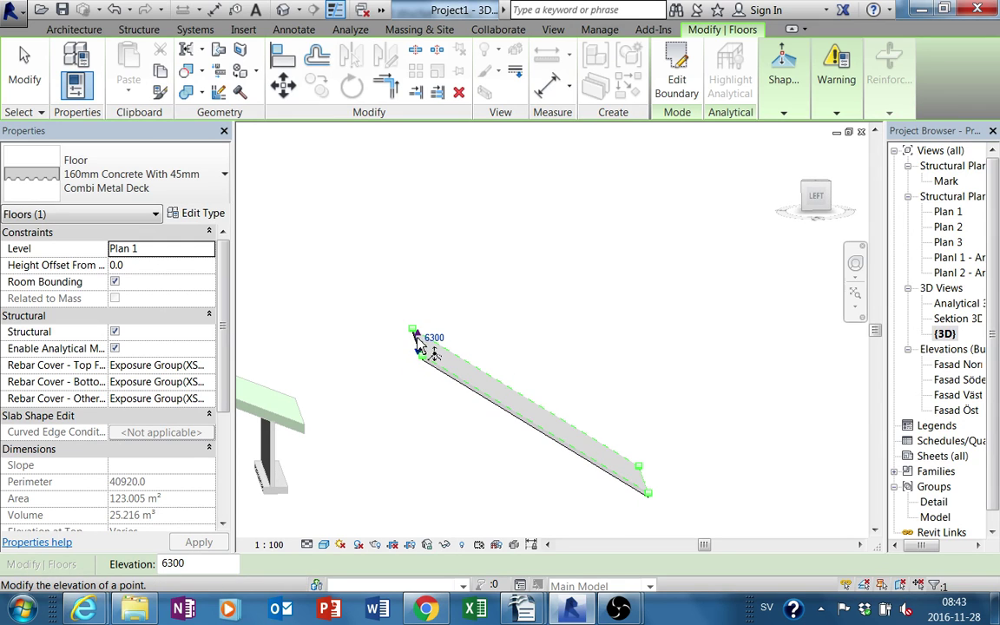
pyautogui.moveTo(486, 171); pyautogui.dragTo(486, 138)
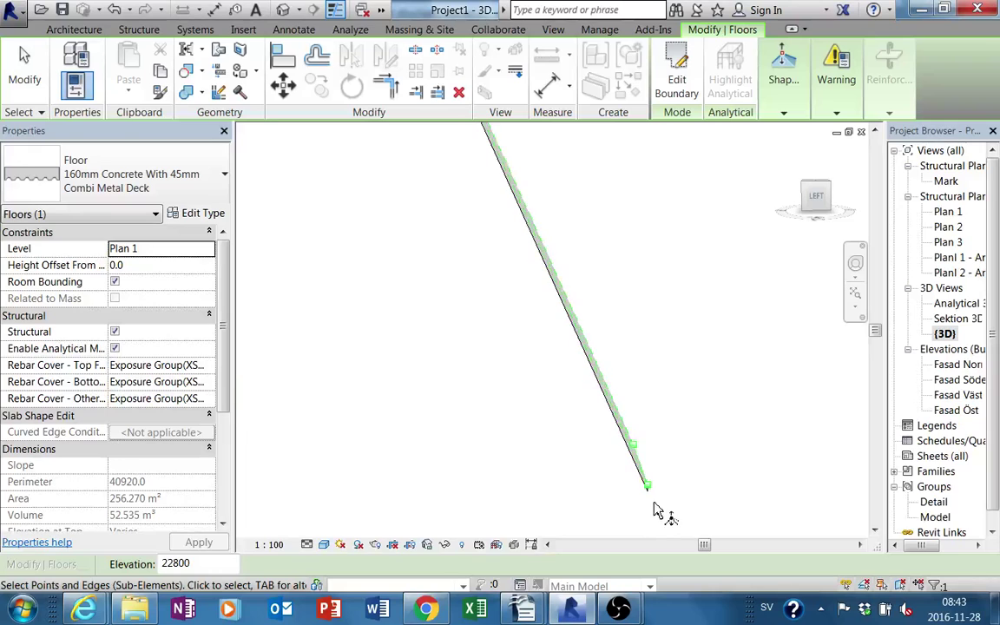
pyautogui.moveTo(662, 513)
pyautogui.keyDown('shift'); pyautogui.mouseDown(button='middle')
pyautogui.moveTo(629, 446)
pyautogui.moveTo(629, 418)
pyautogui.moveTo(638, 417)
pyautogui.moveTo(617, 402)
pyautogui.mouseUp(button='middle'); pyautogui.keyUp('shift')
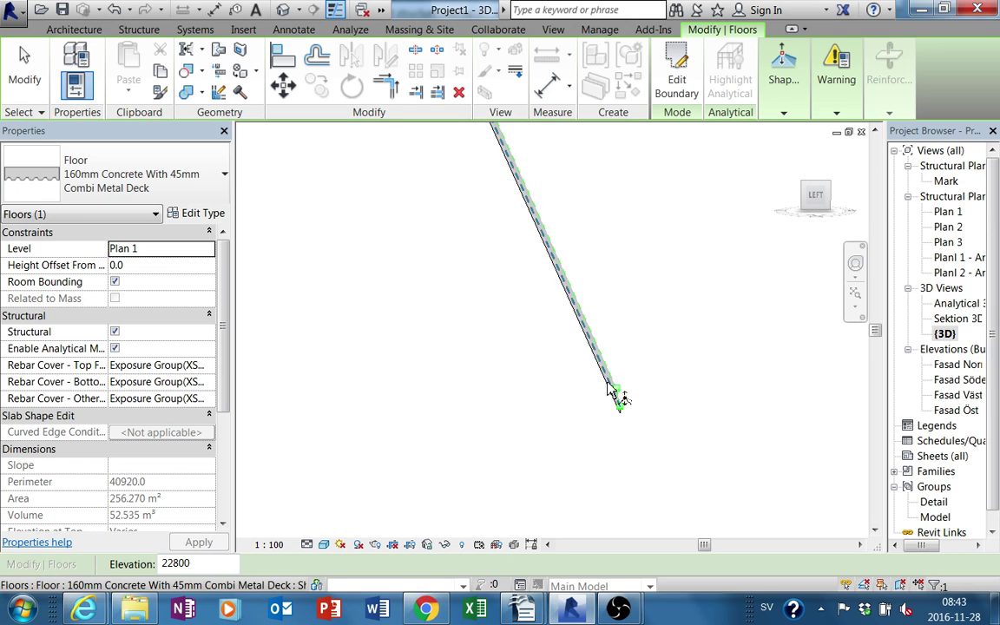
pyautogui.moveTo(608, 391); pyautogui.dragTo(586, 458)
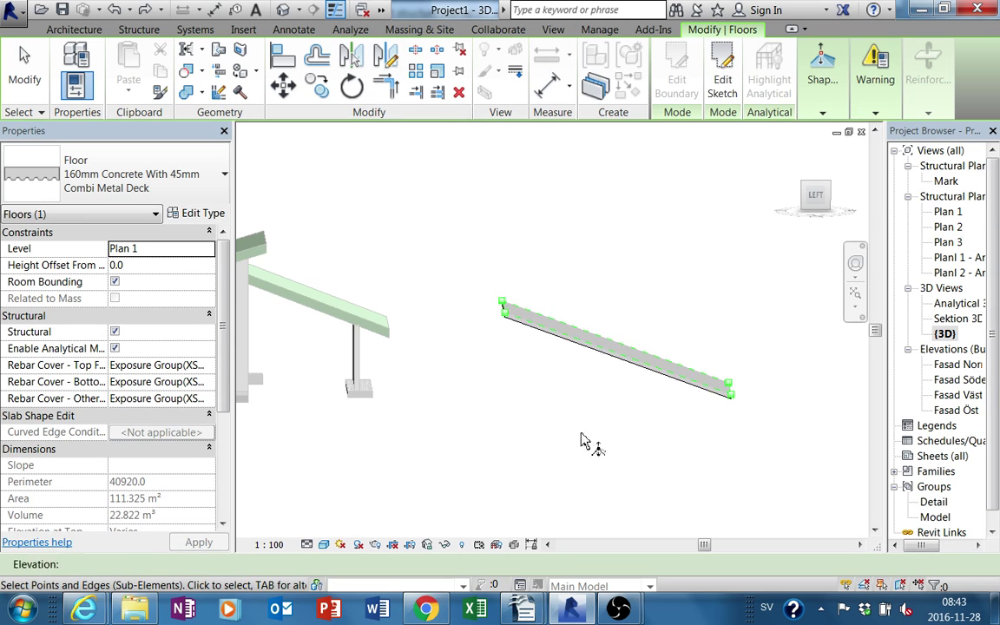
# Exit shape editing and delete the sloped 160mm concrete test slab
pyautogui.press('Escape')
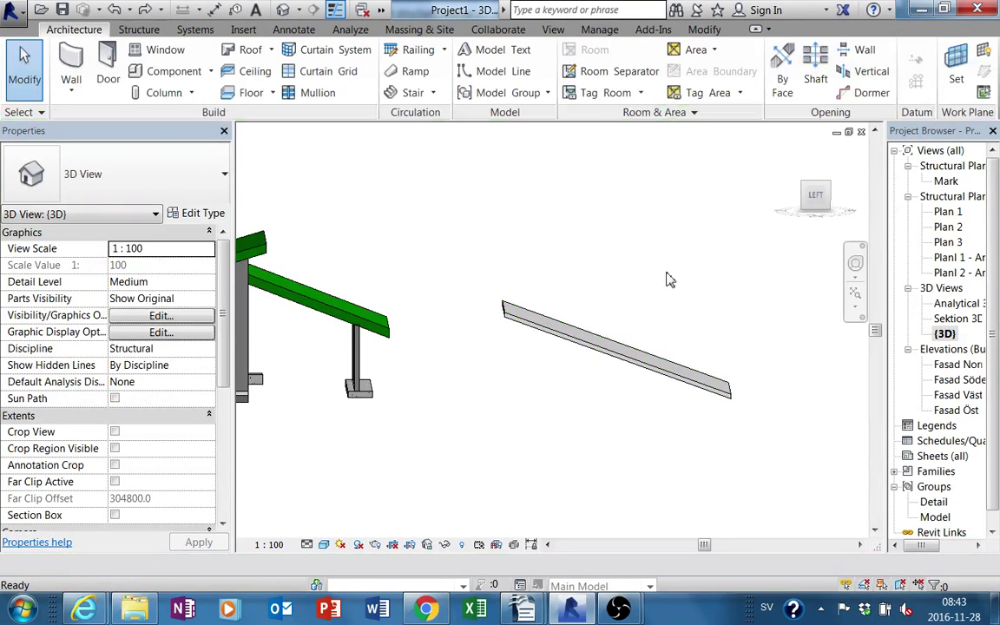
pyautogui.moveTo(512, 347)
pyautogui.mouseDown(button='middle')
pyautogui.moveTo(551, 379)
pyautogui.moveTo(501, 429)
pyautogui.moveTo(493, 453)
pyautogui.moveTo(508, 473)
pyautogui.moveTo(542, 471)
pyautogui.moveTo(580, 403)
pyautogui.moveTo(558, 453)
pyautogui.moveTo(577, 447)
pyautogui.mouseUp(button='middle')
pyautogui.click(458, 334)
pyautogui.press('Escape')
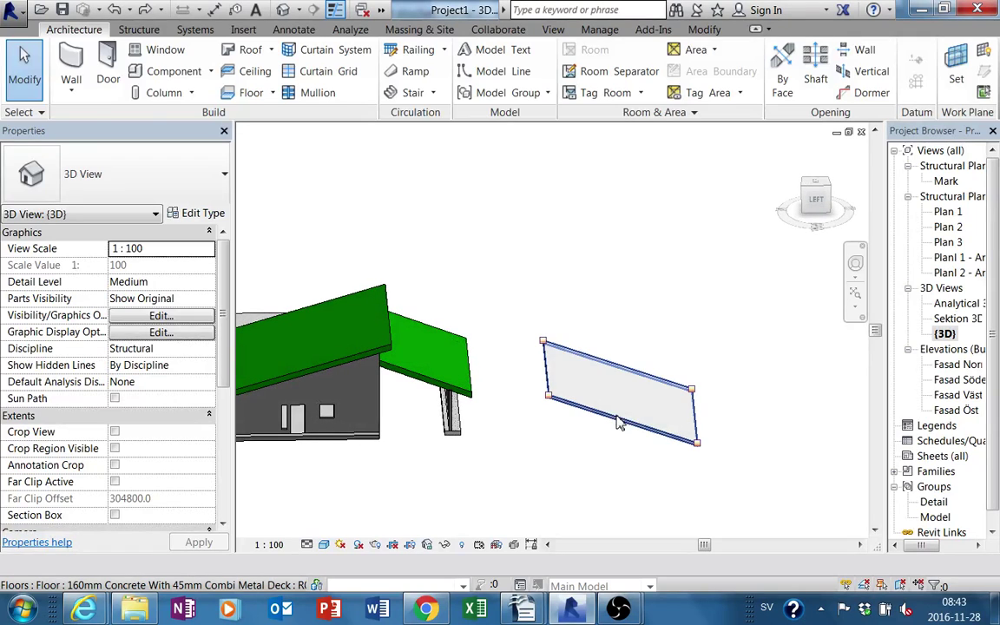
pyautogui.click(618, 422)
pyautogui.press('Delete')
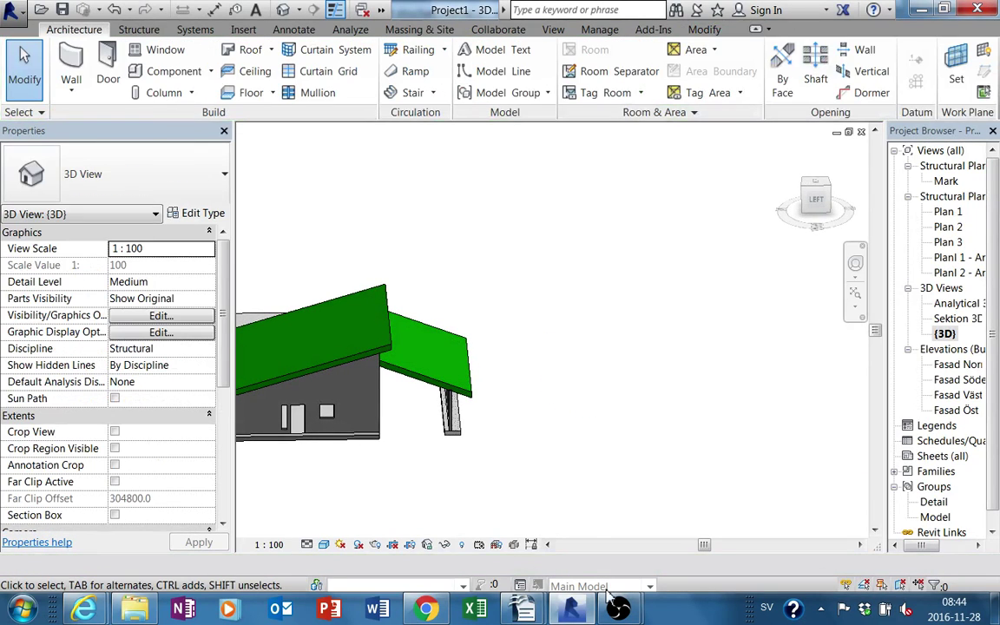